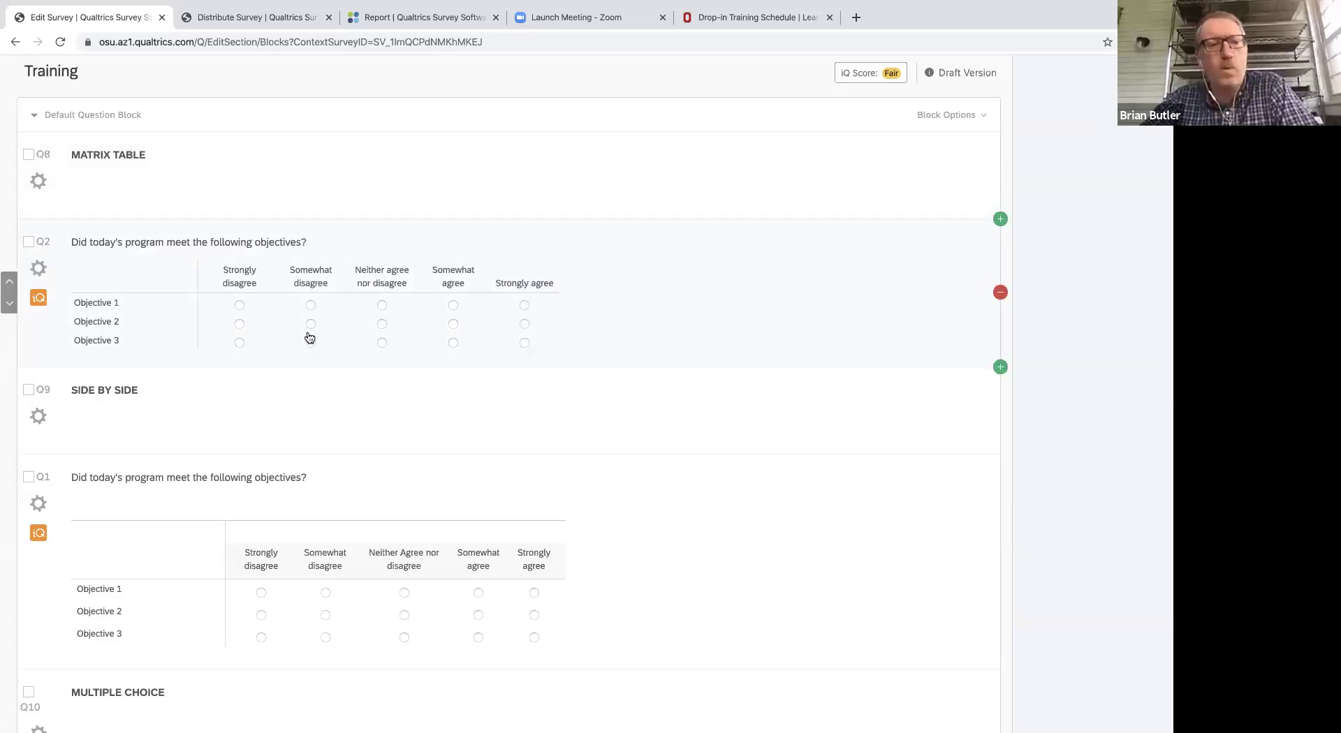
Look over the matrix table, side by side and multiple choice versions of the objectives question, and open the survey preview before returning to the editor.
scroll(650, 300, "down", 2)
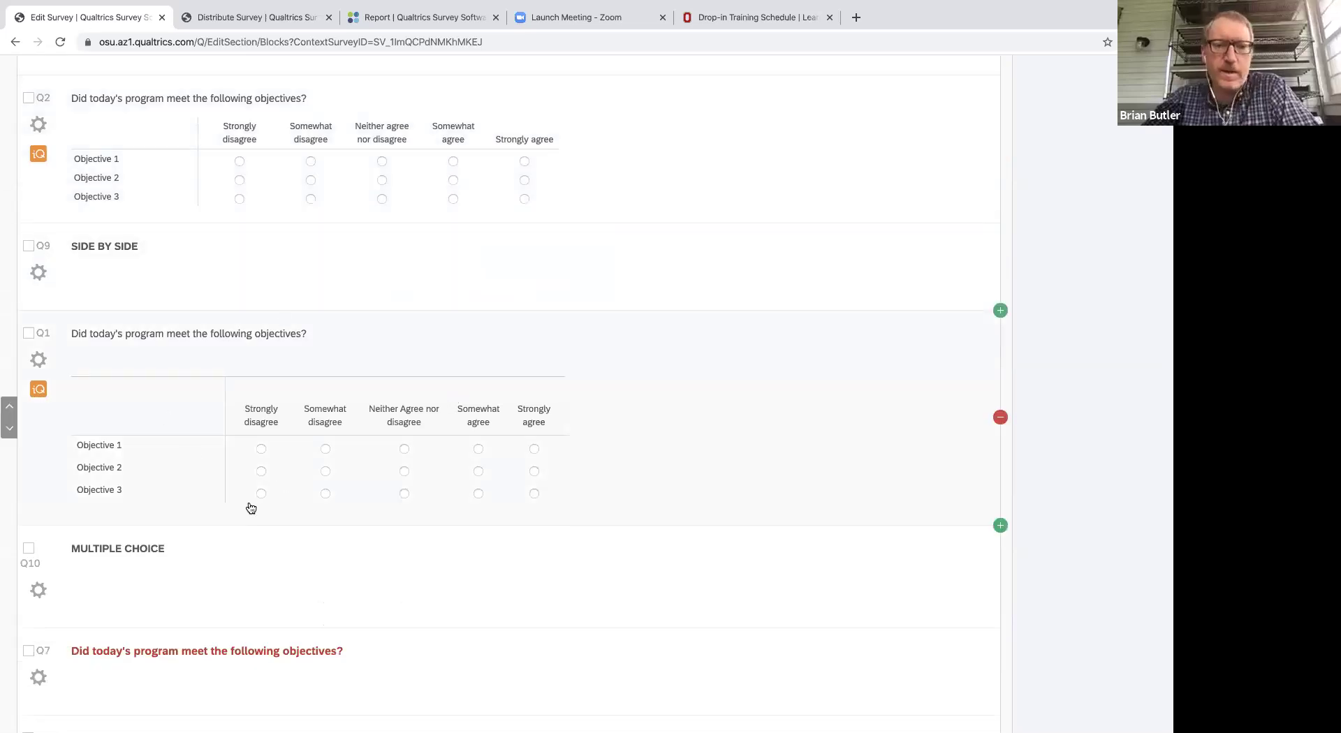
scroll(770, 369, "down", 1)
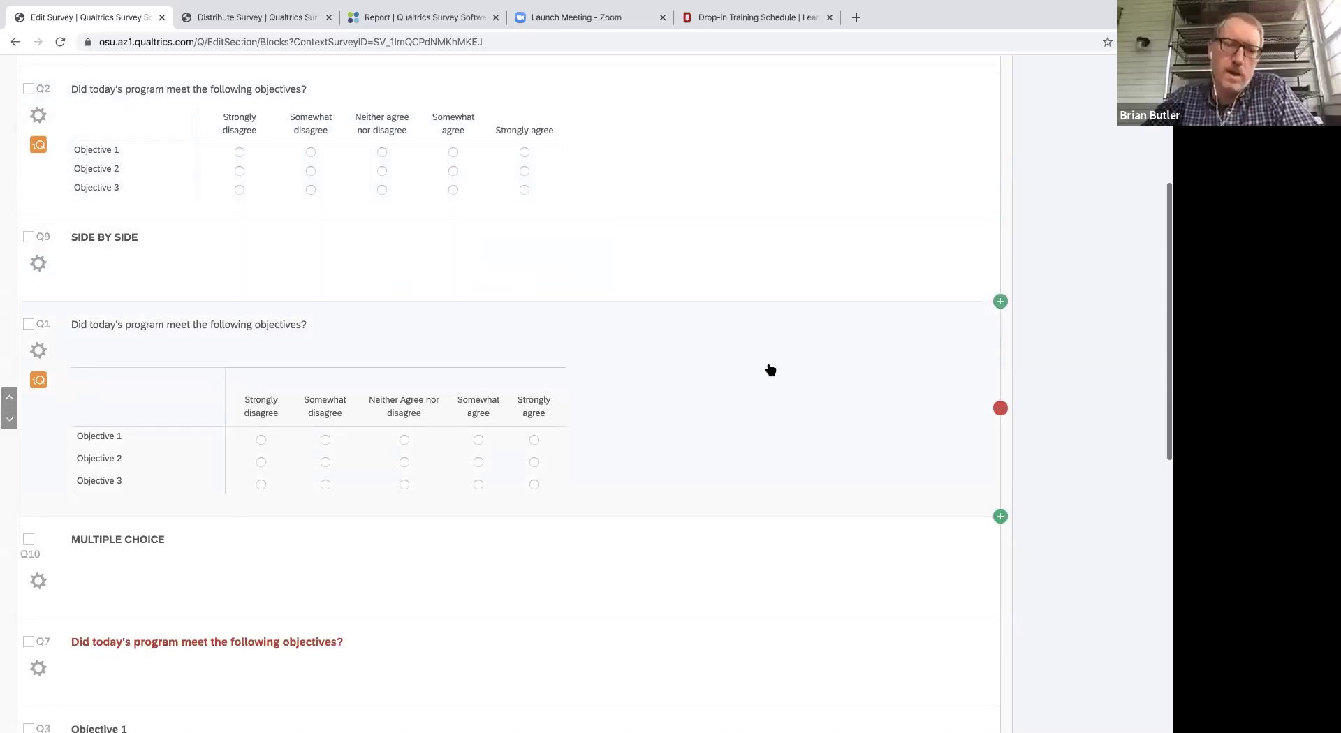
scroll(770, 369, "down", 2)
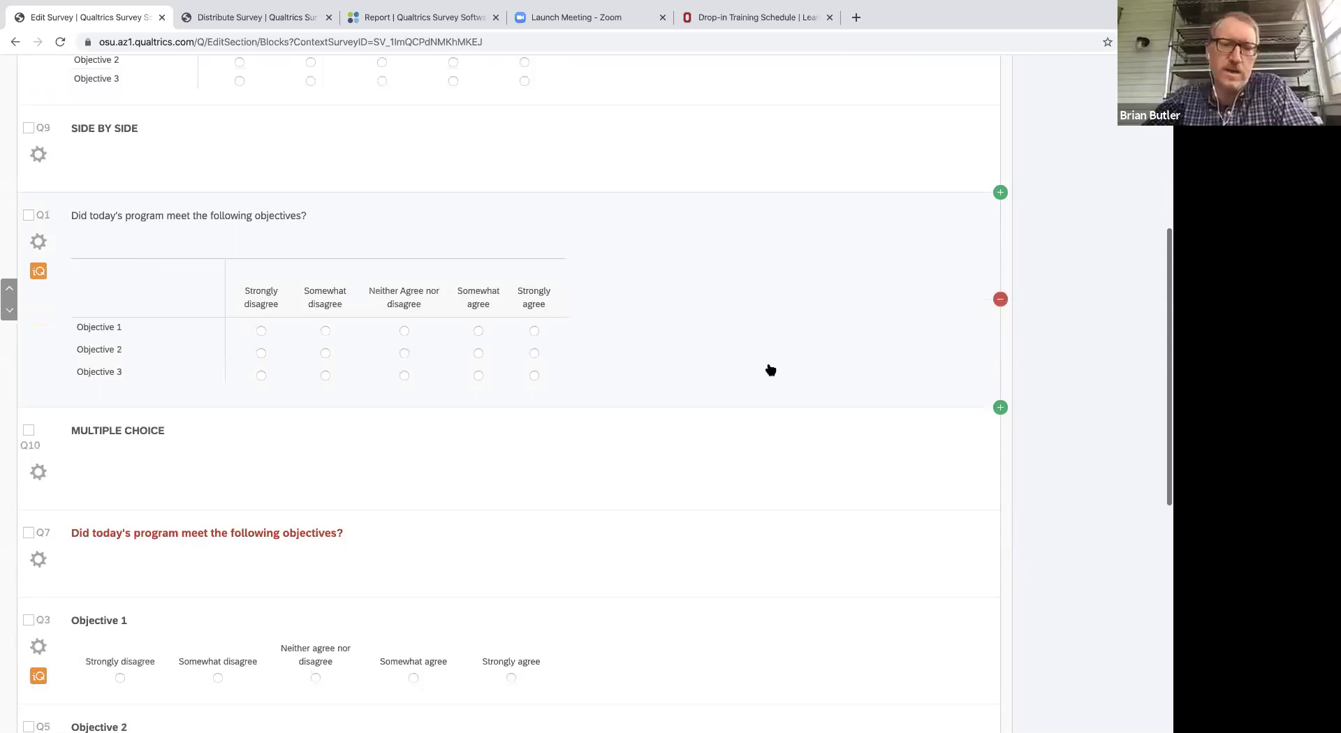
scroll(593, 286, "down", 2)
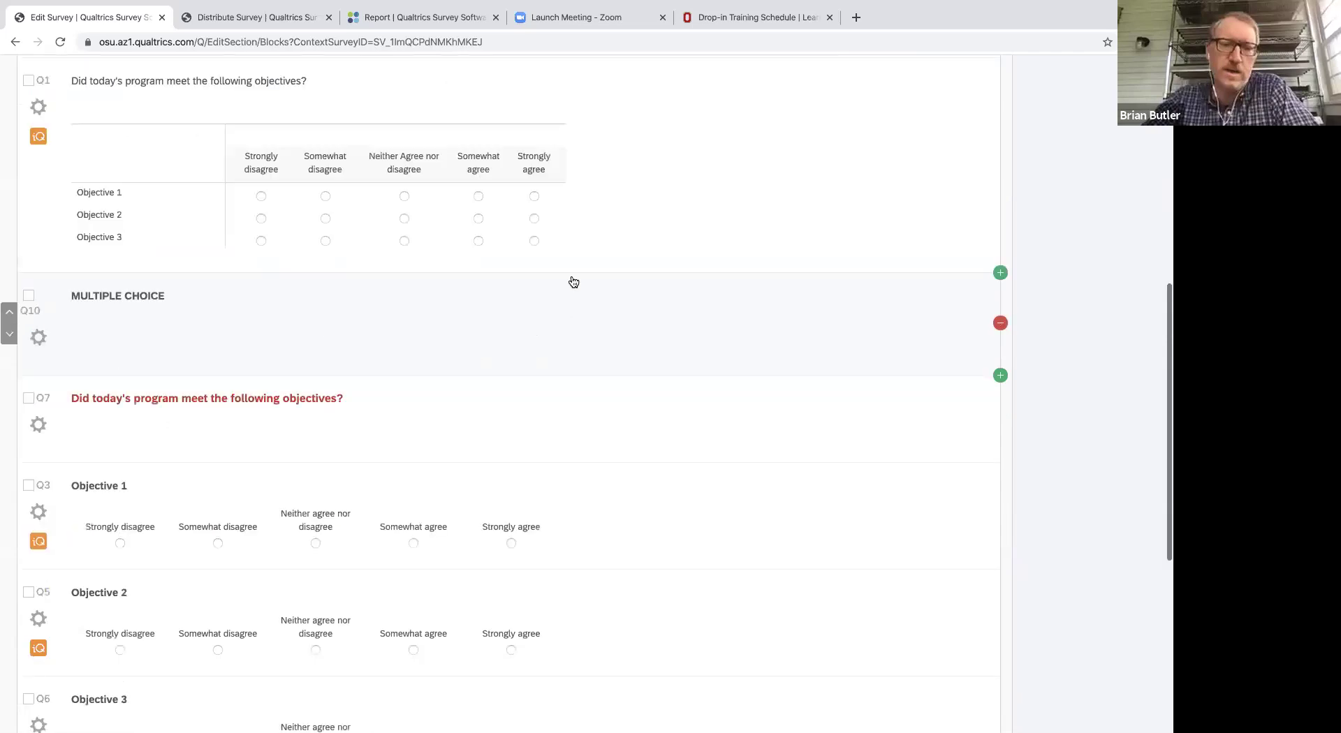
scroll(620, 503, "down", 4)
scroll(796, 338, "up", 5)
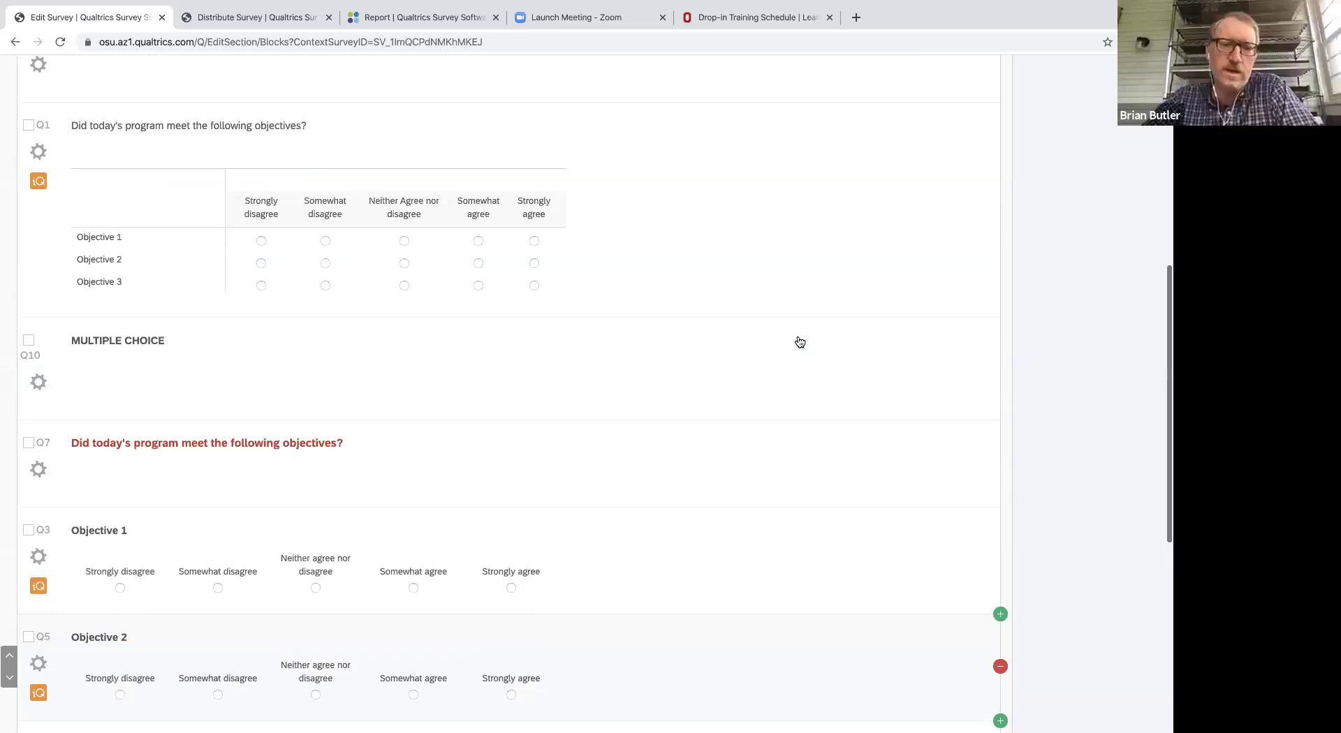
scroll(799, 341, "up", 6)
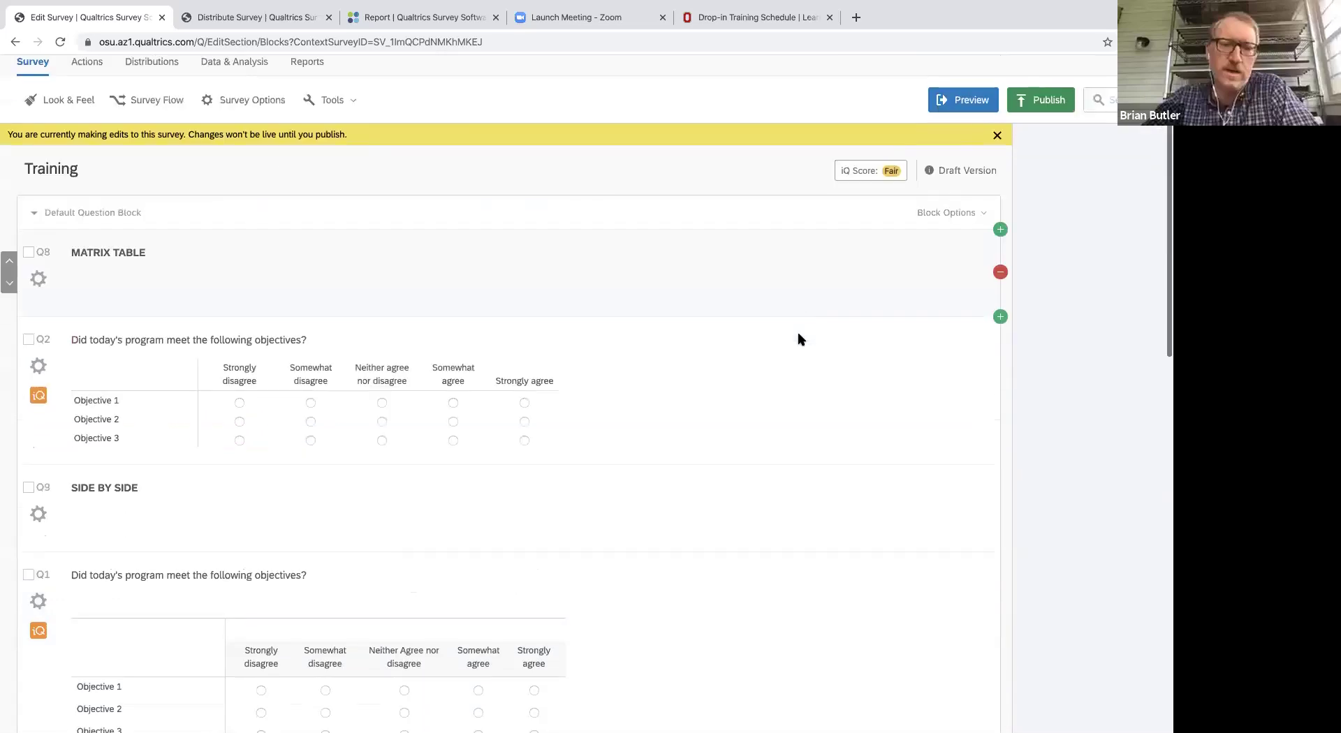
left_click(970, 101)
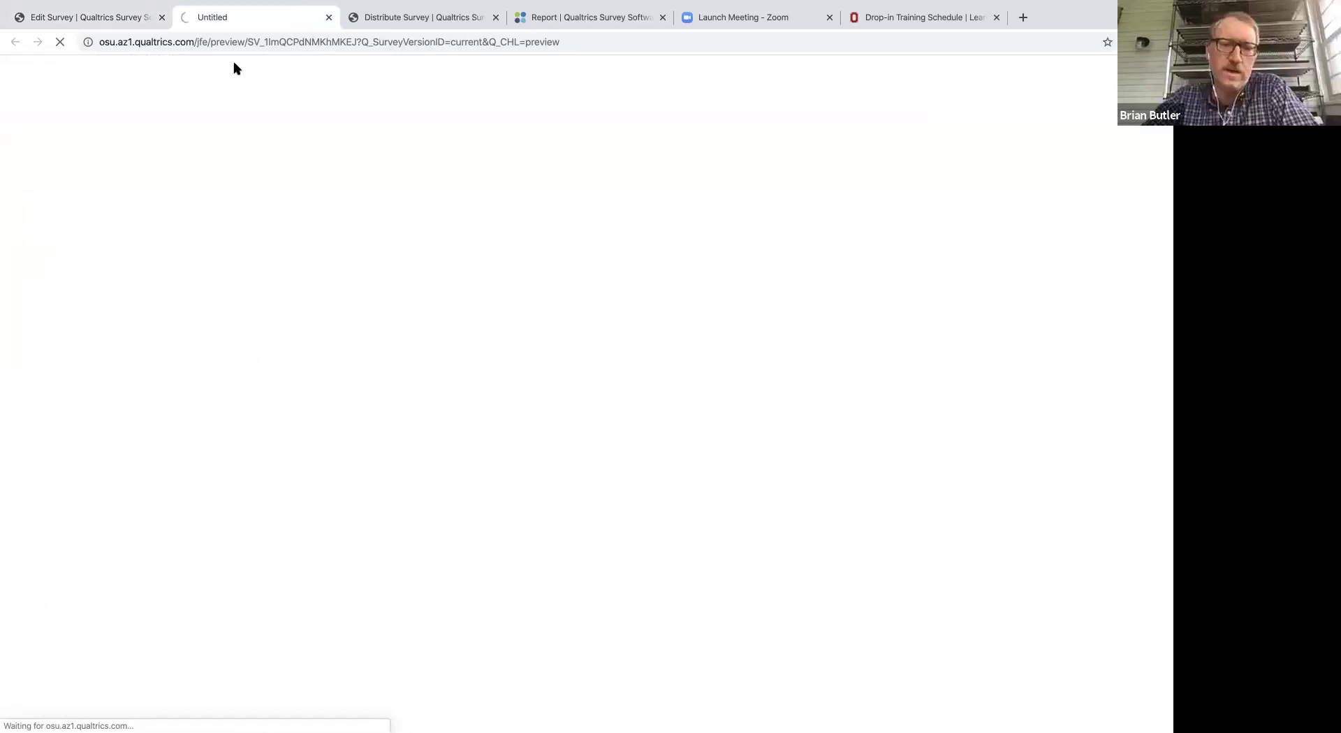
left_click(98, 19)
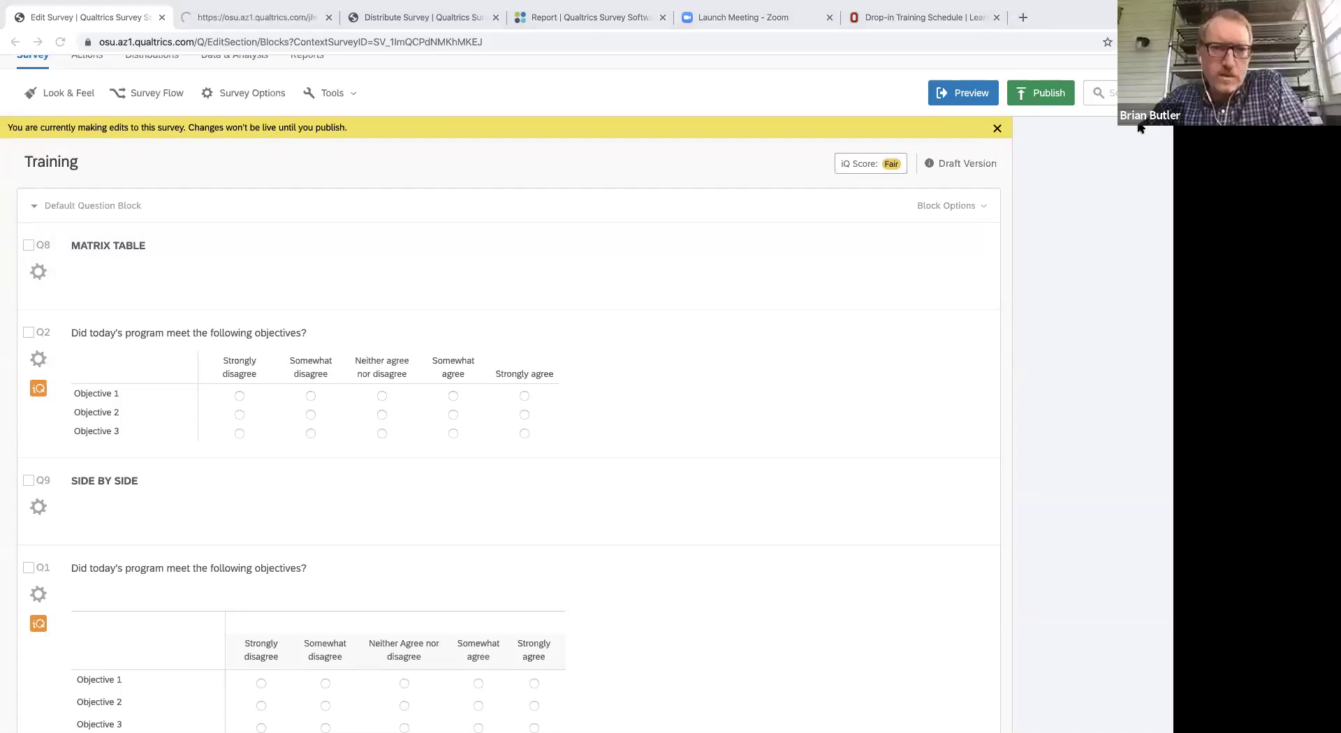
Check the question types of the Matrix Table heading, Side by Side heading and Q2, and insert a multiple choice question above the Matrix Table heading.
left_click(389, 271)
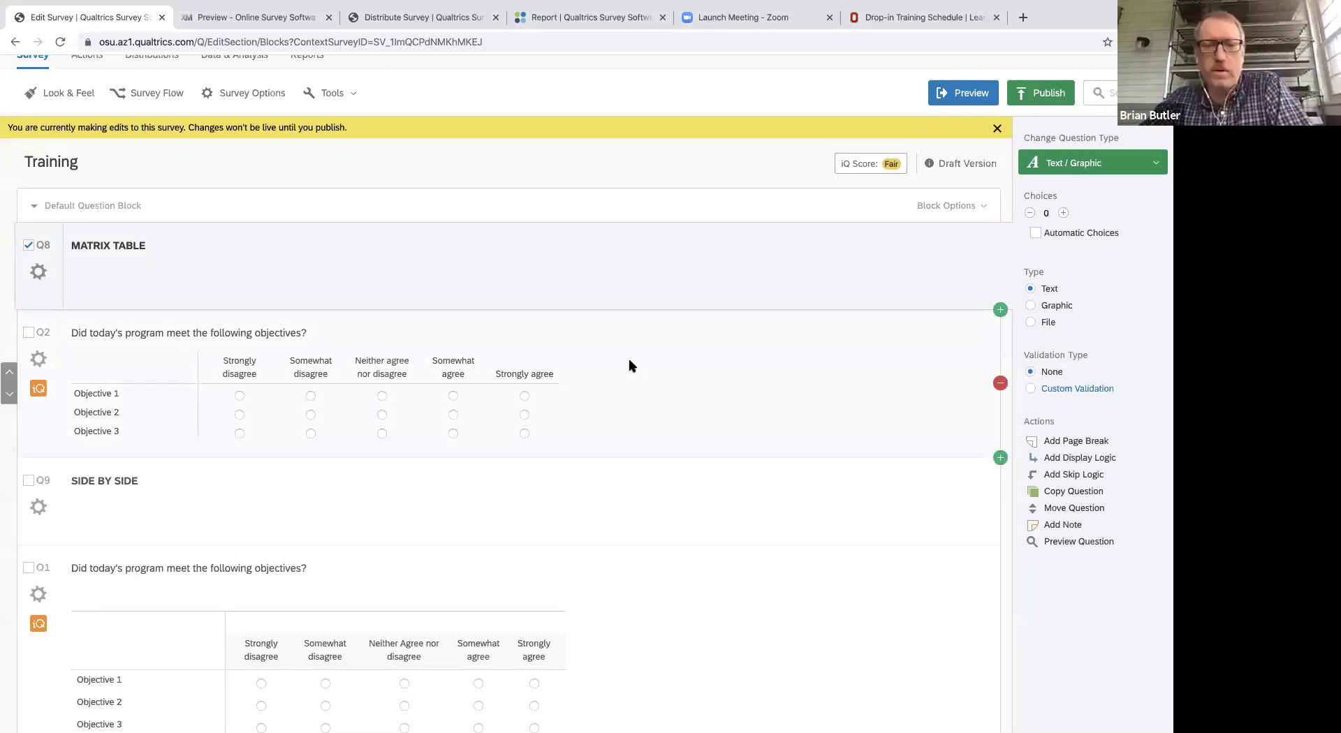
left_click(635, 514)
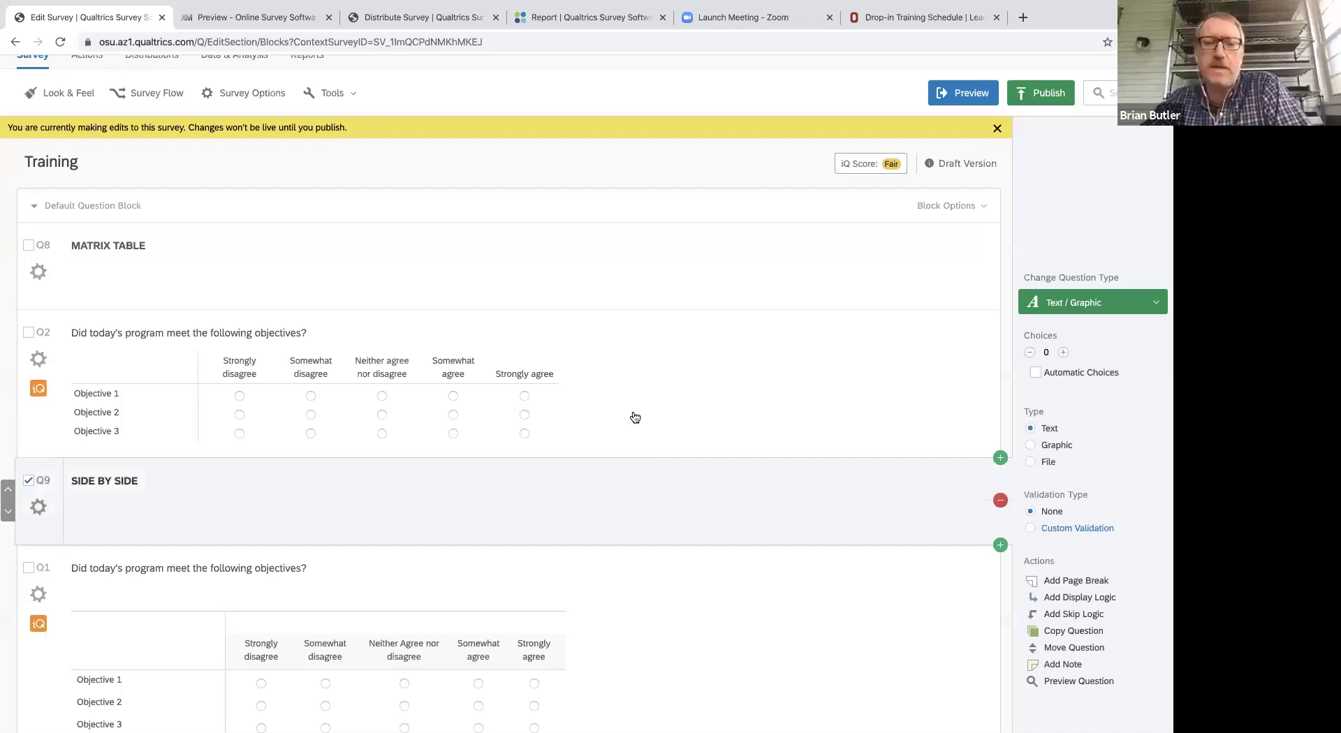
left_click(634, 418)
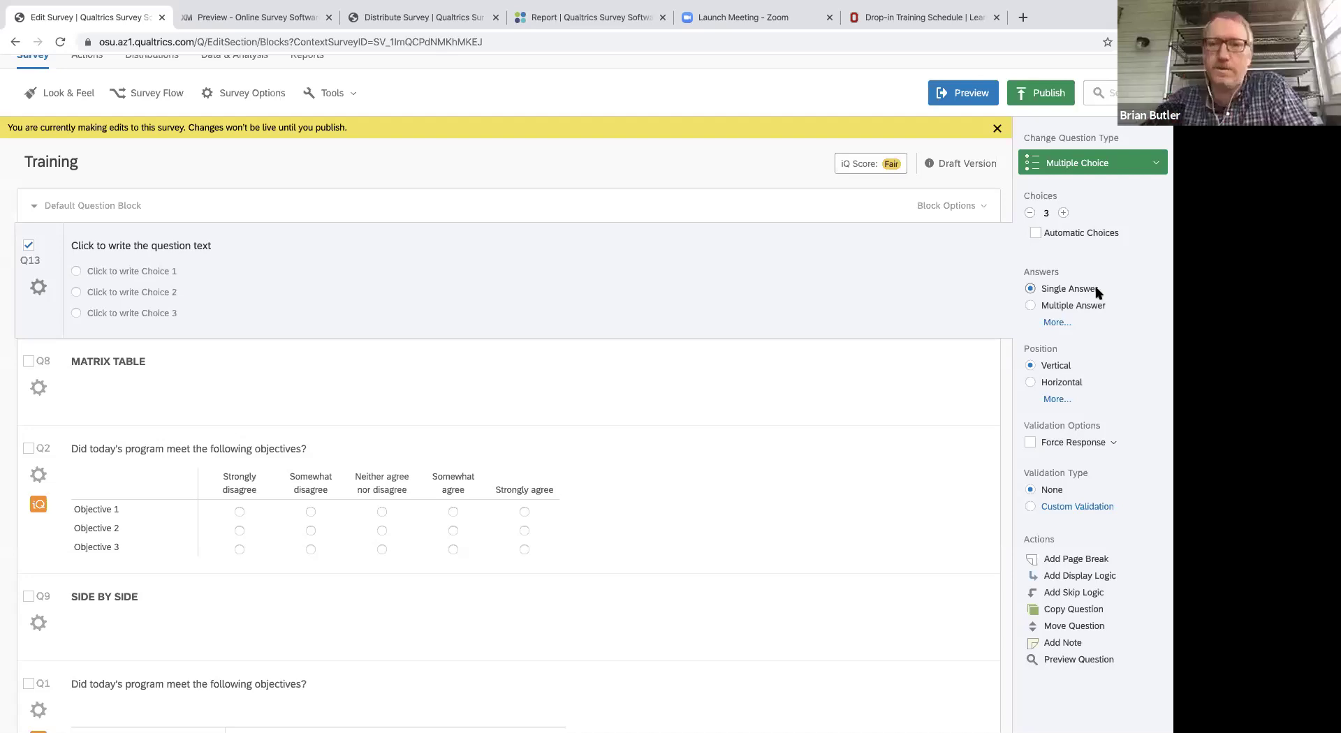
Set the new question's text to "Please rate today's class on a scale of 1 to 10".
mouse_move(912, 285)
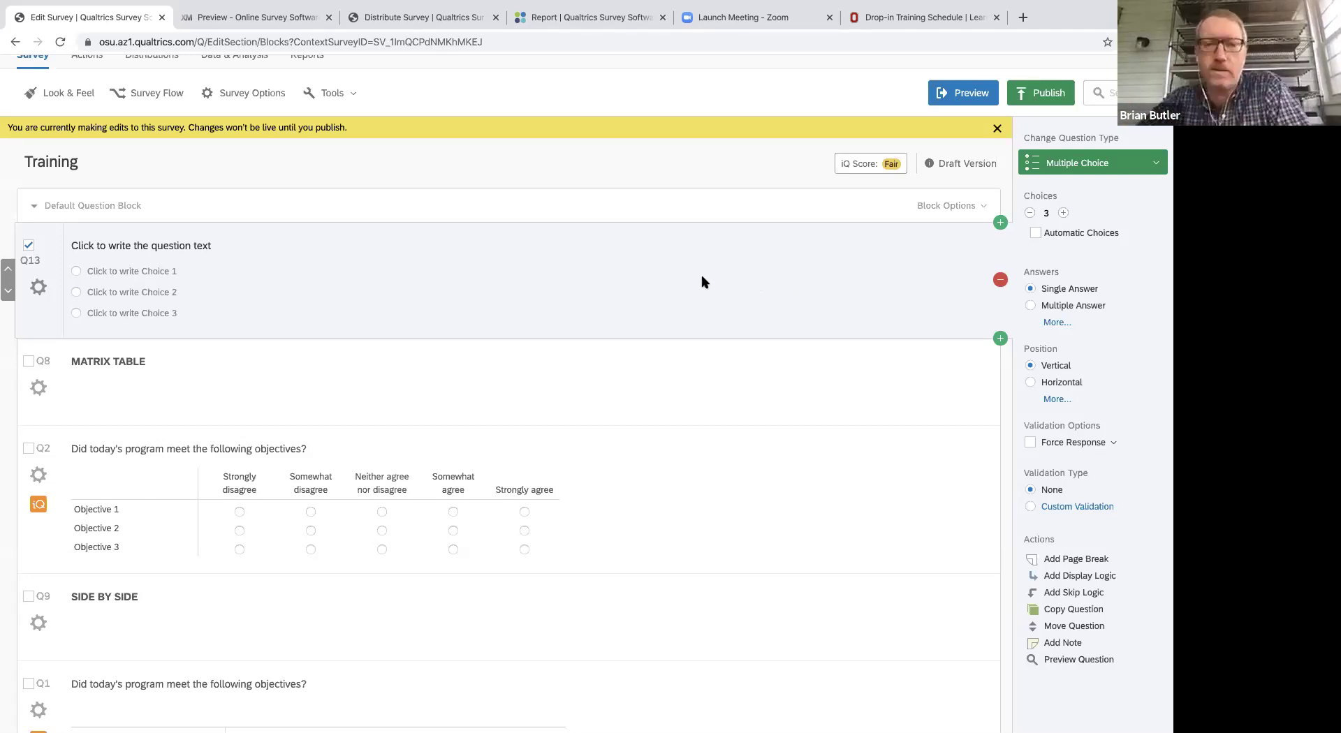
left_click(203, 245)
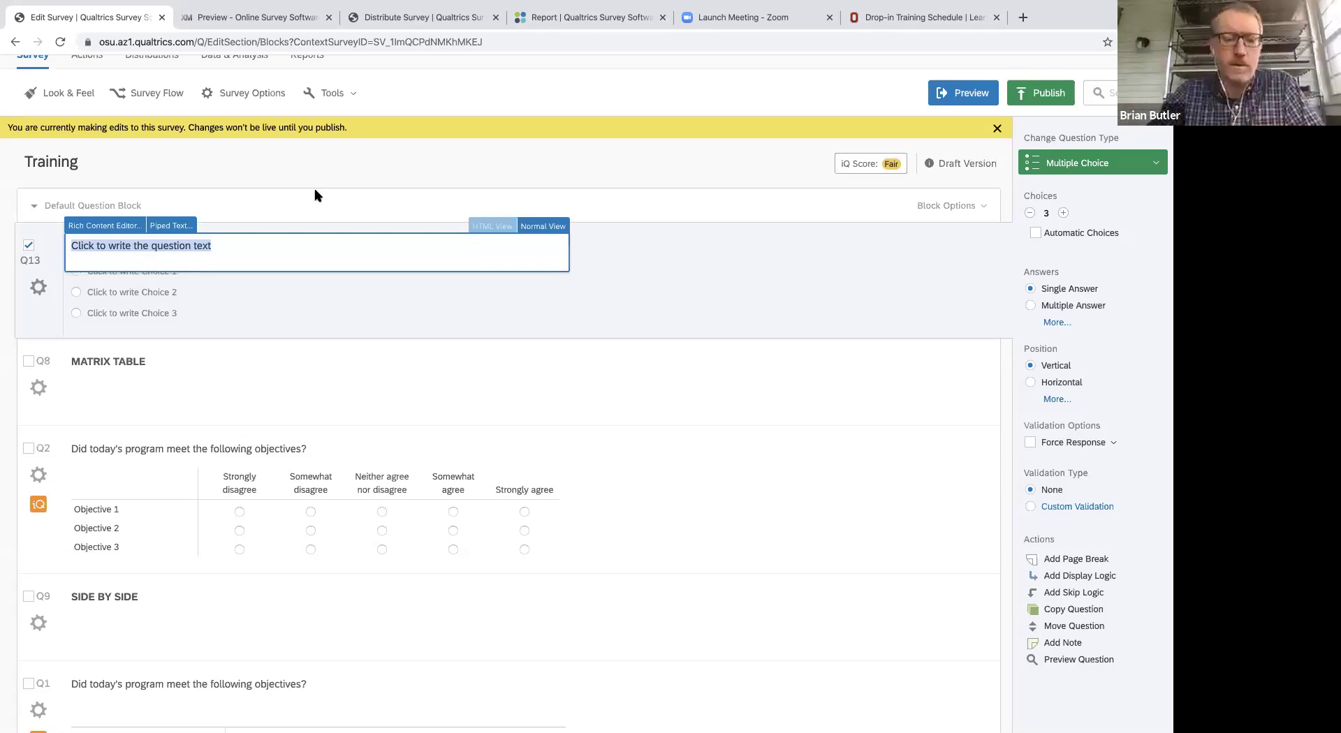
type("P")
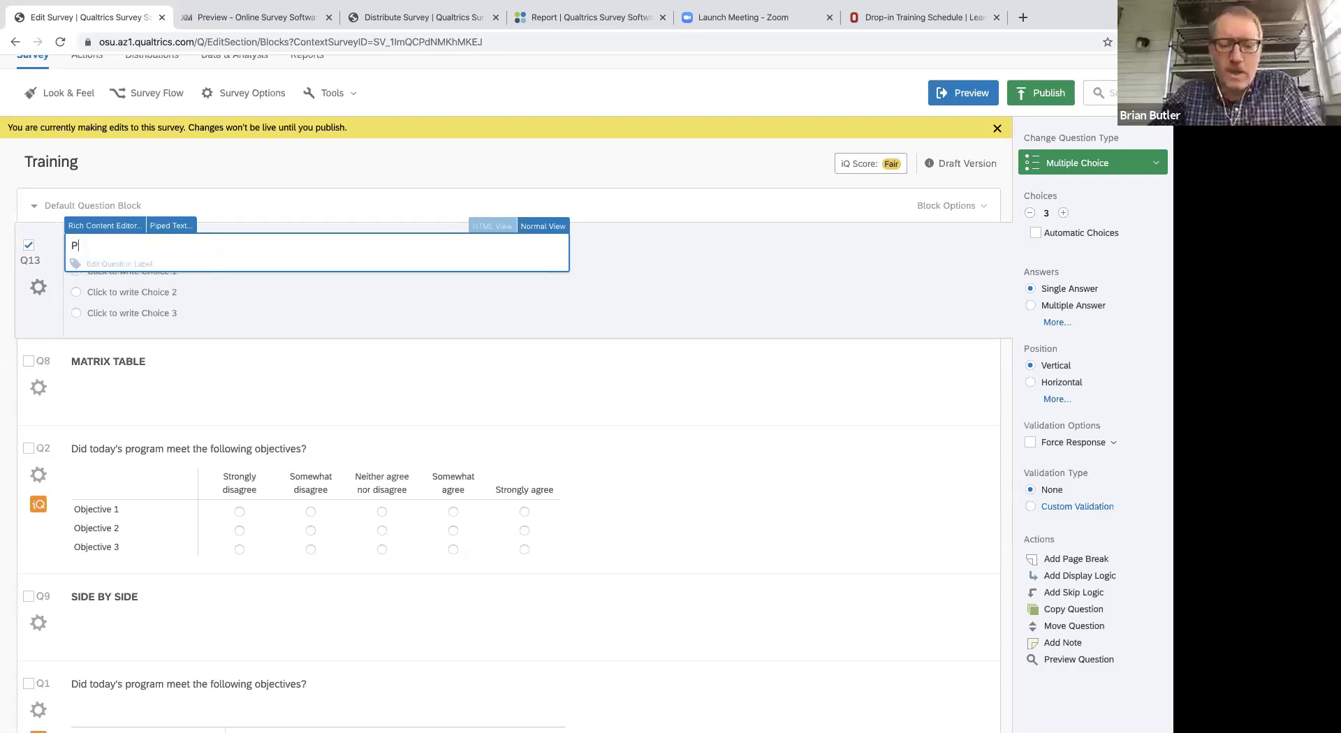
type("lease rte")
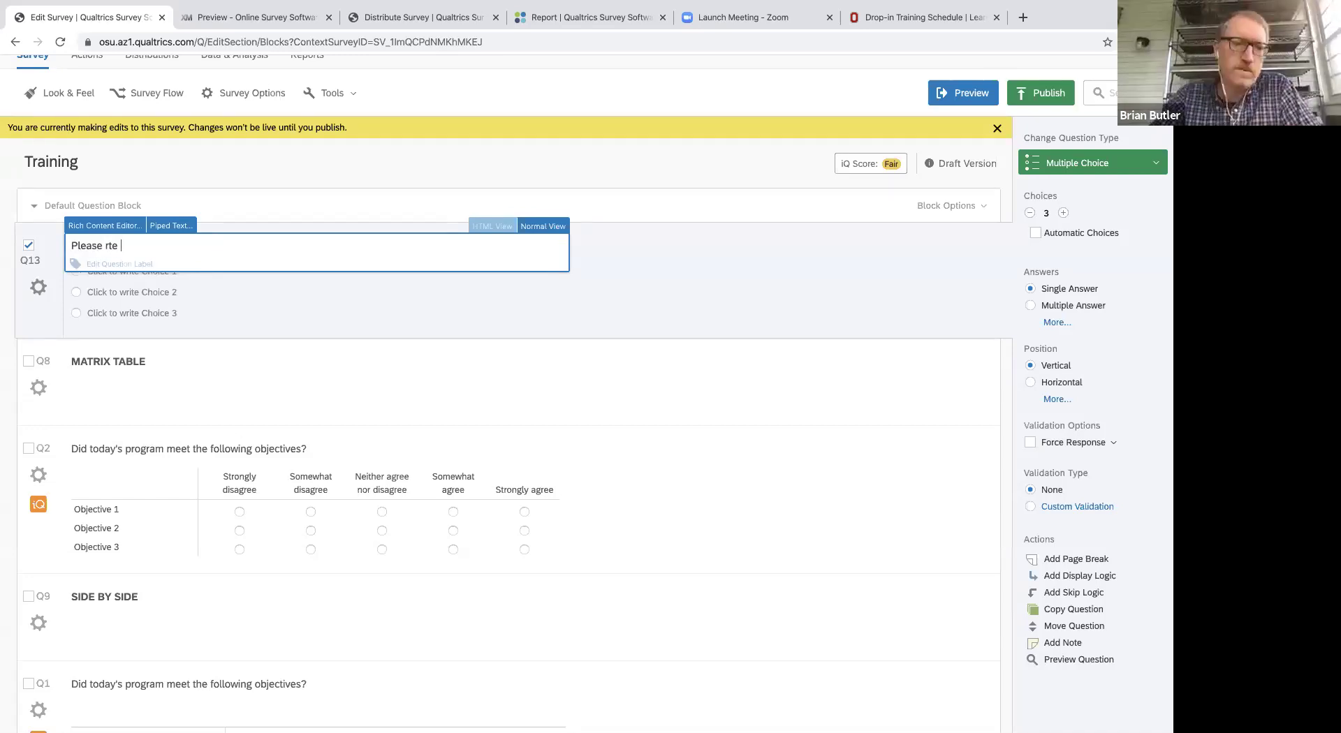
key("BackSpace")
key("BackSpace")
key("BackSpace")
type("ate to")
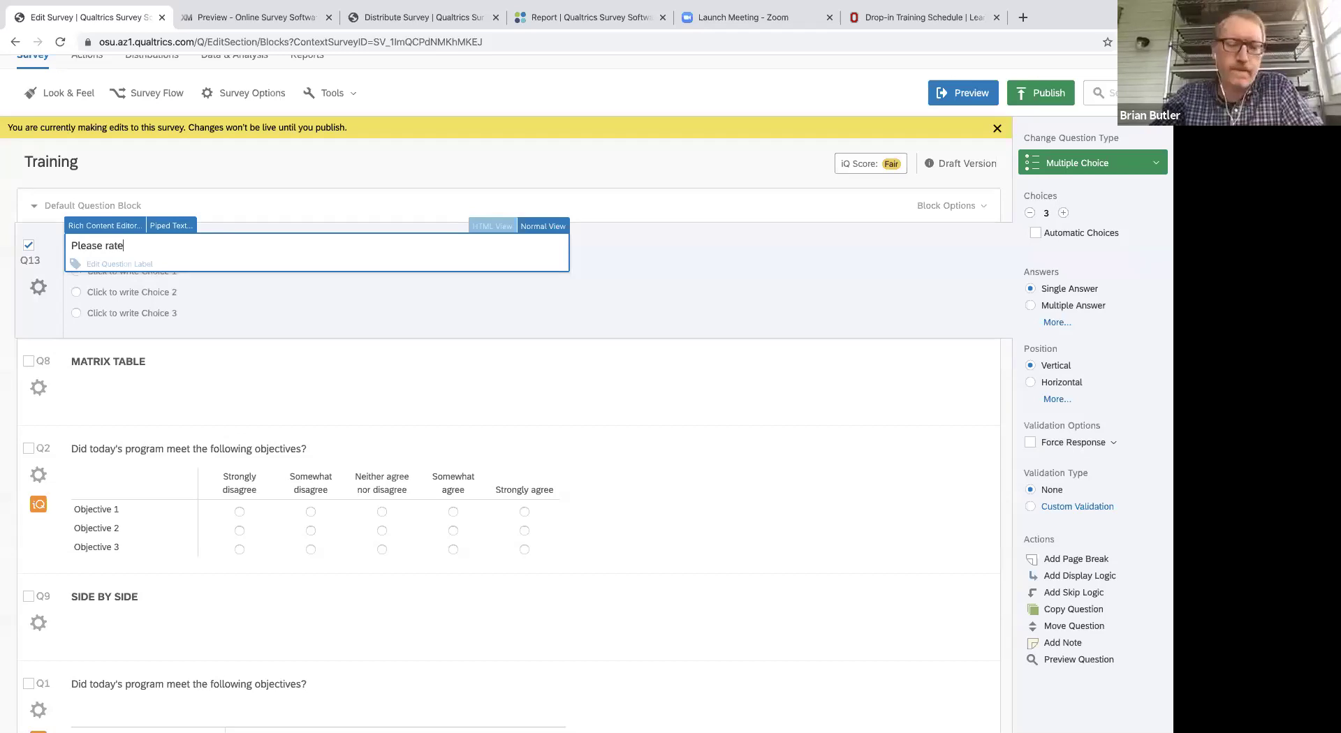
type("day's class on a scale of 1 to ")
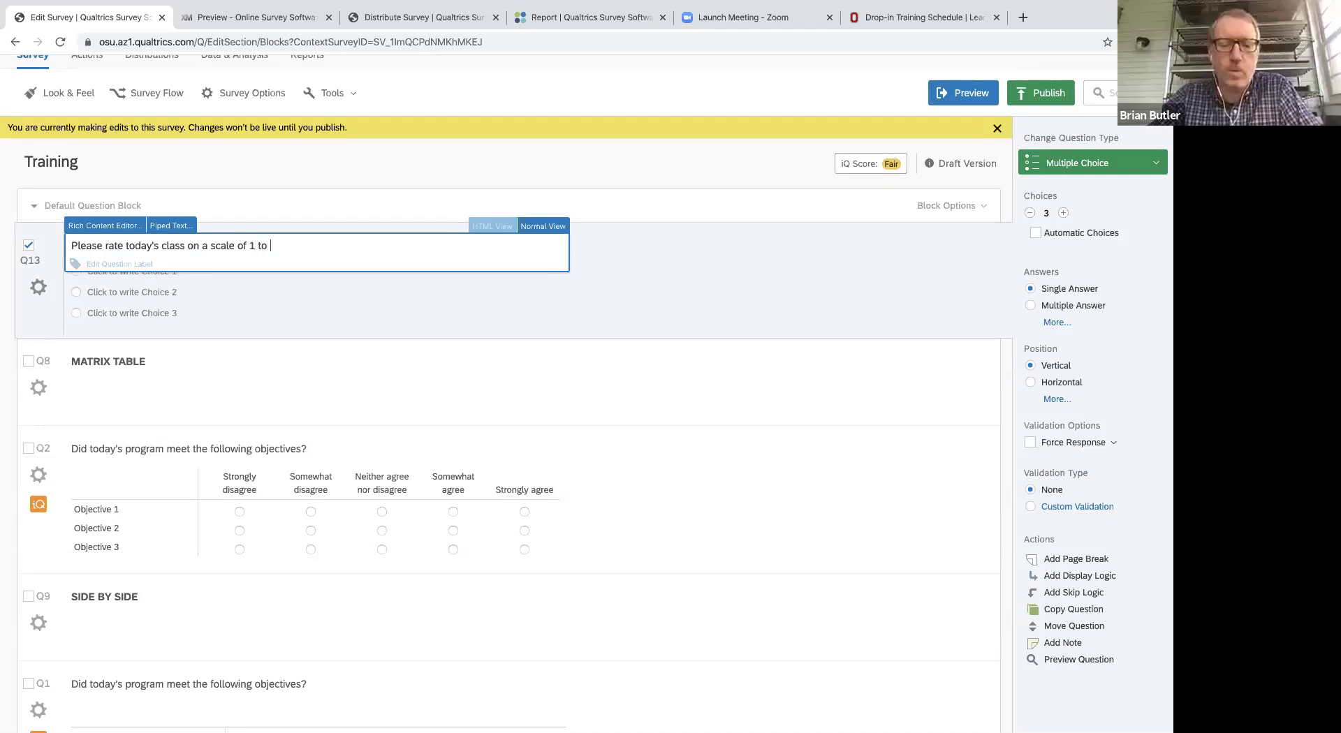
type("10")
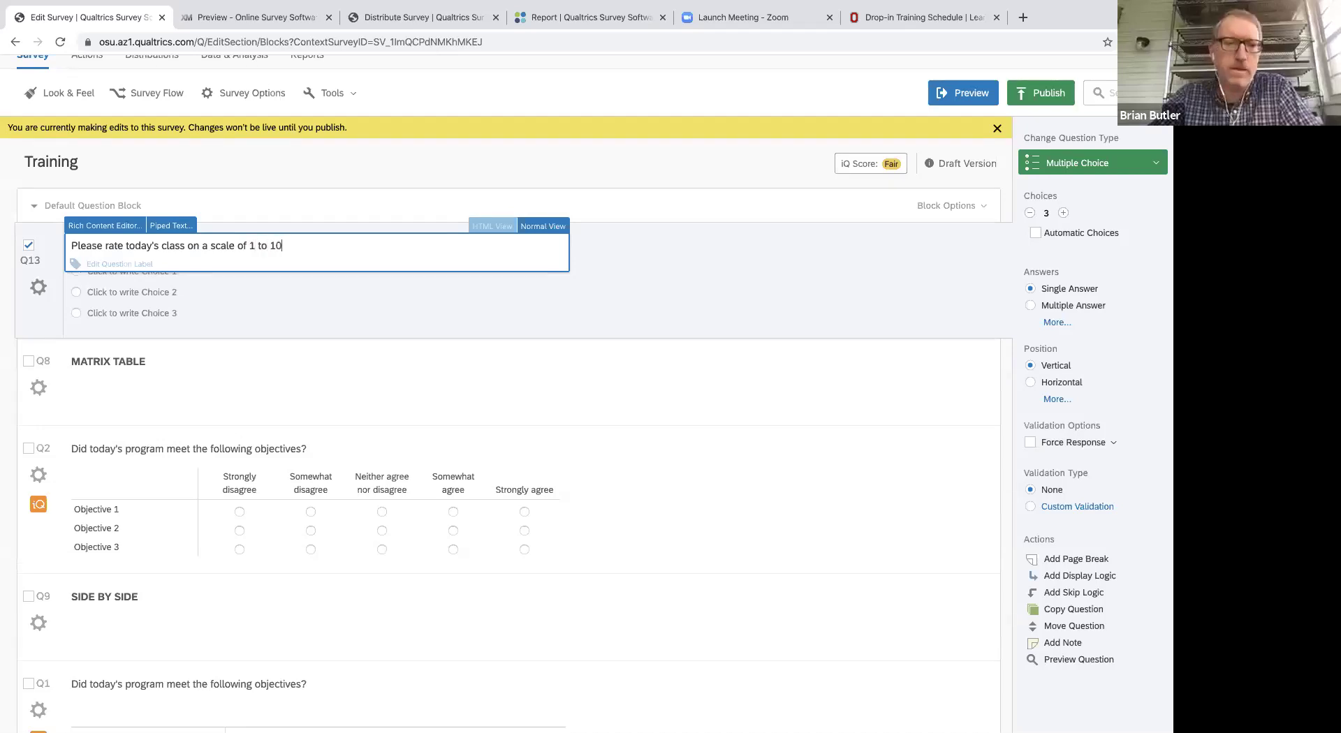
left_click(642, 258)
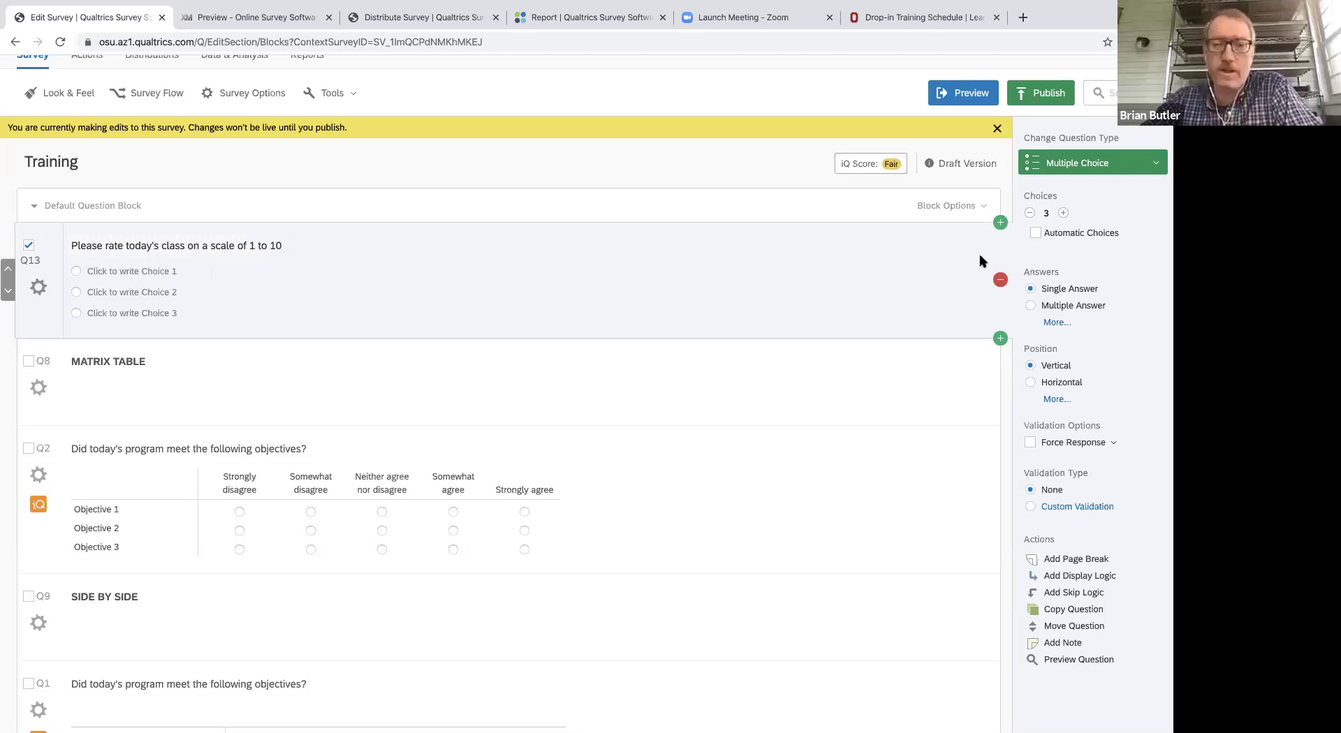
Increase the number of choices for the class rating question to 10.
left_click(1062, 213)
left_click(1062, 213)
left_click(1062, 213)
left_click(1062, 213)
left_click(1062, 212)
left_click(1062, 213)
left_click(1062, 213)
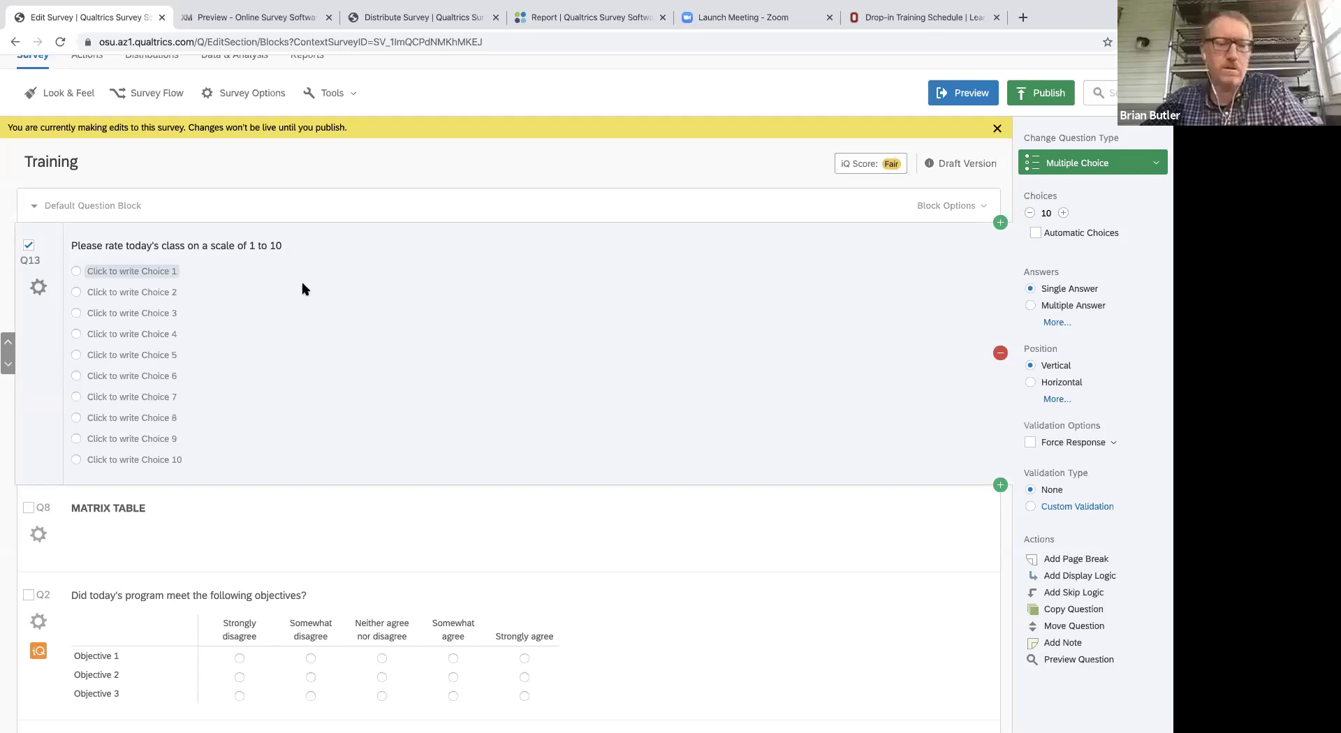
Label the ten choices of the class rating question in order with the numbers 1 to 10.
type("1")
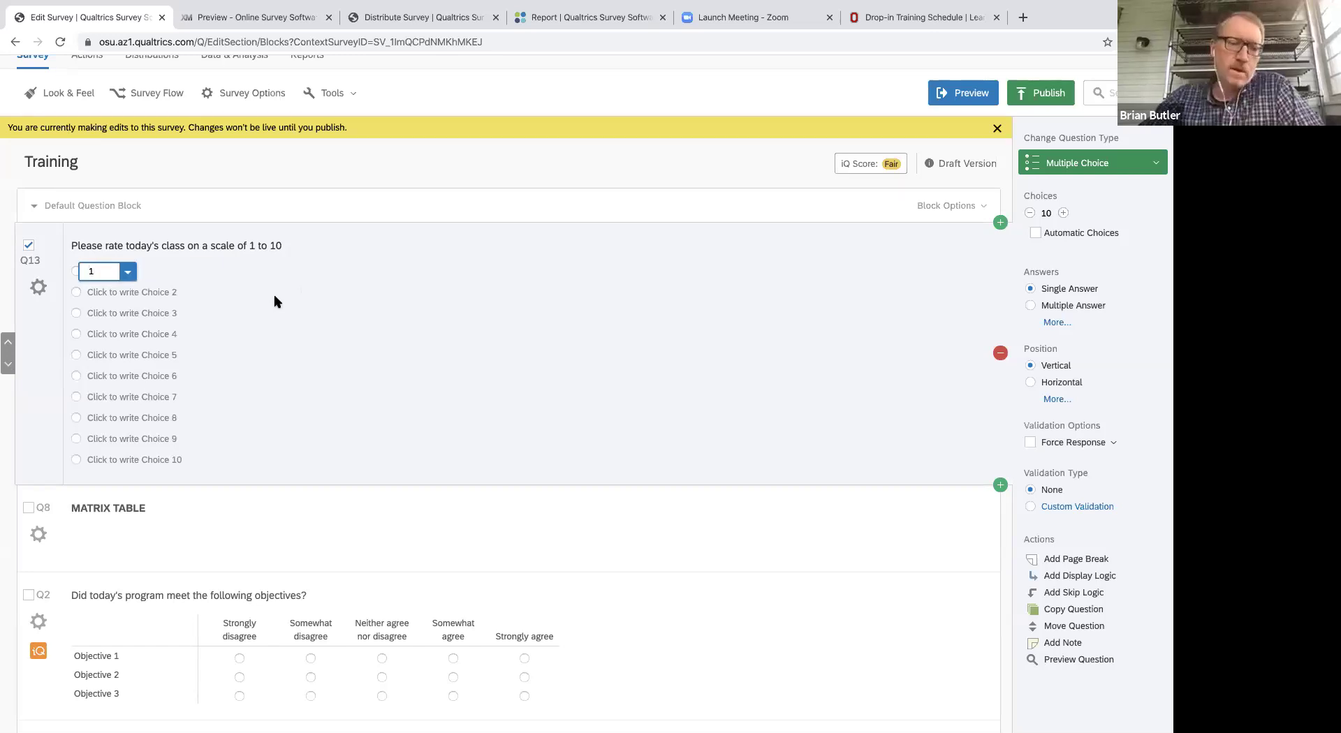
left_click(158, 292)
type("2")
left_click(201, 309)
left_click(107, 314)
type("3")
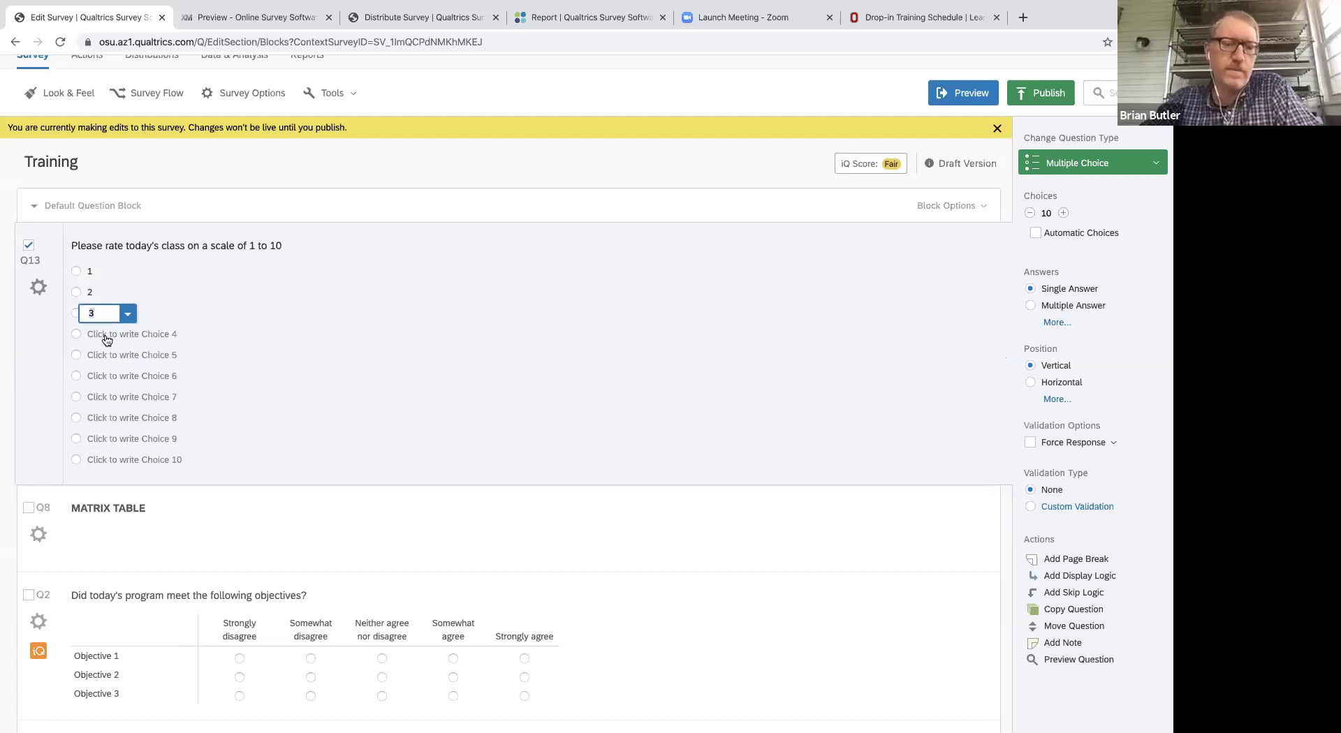
left_click(108, 334)
type("4")
left_click(105, 355)
type("5")
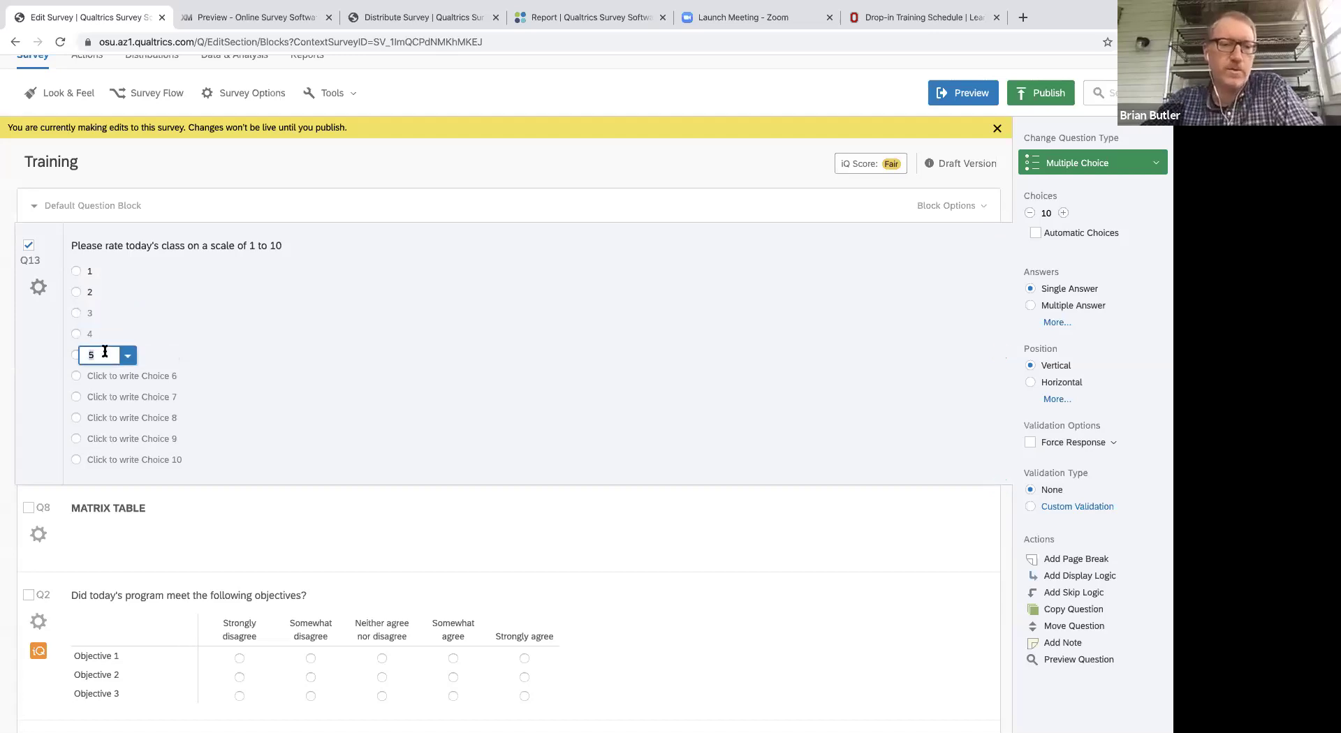
left_click(104, 375)
type("6")
left_click(103, 396)
type("7")
left_click(103, 417)
type("8")
left_click(103, 439)
type("9")
left_click(104, 460)
type("10")
left_click(299, 377)
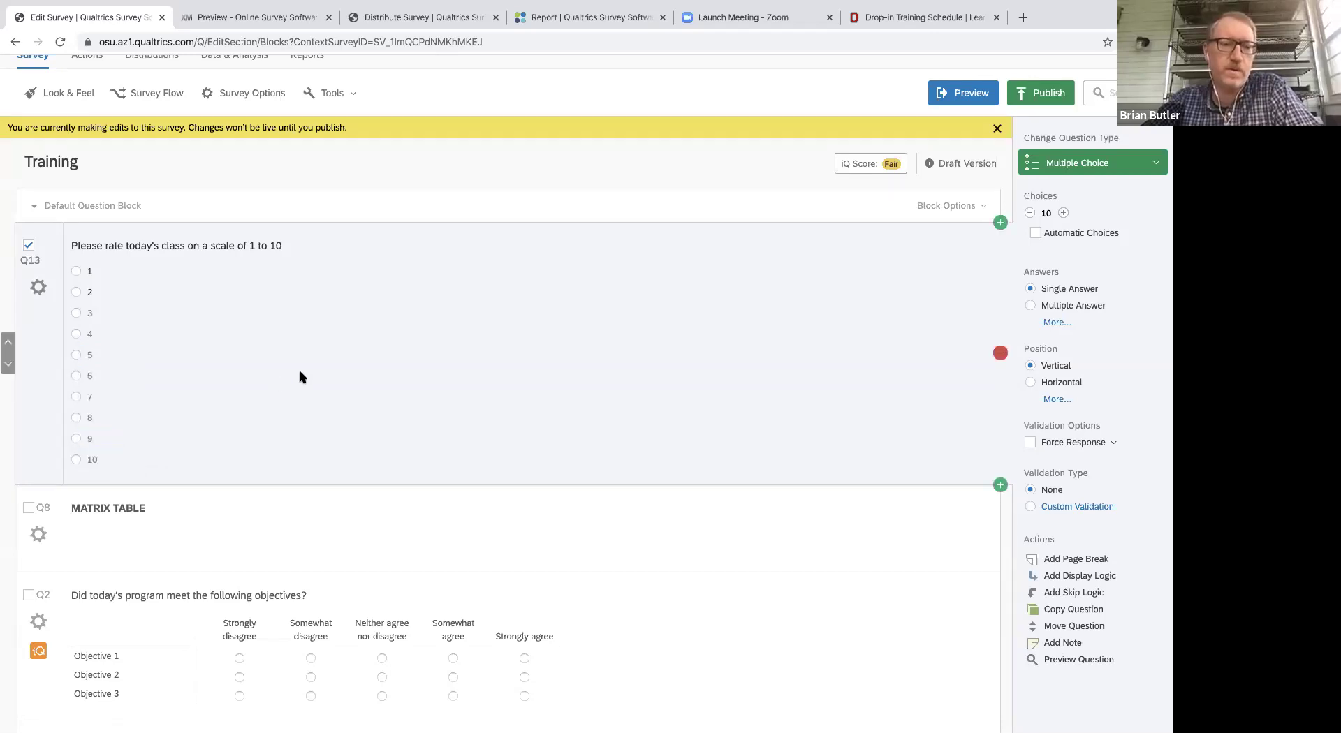
Change the rating question's text to "Please rate today's class on a scale of 1 to 11".
left_click(89, 272)
left_click(265, 245)
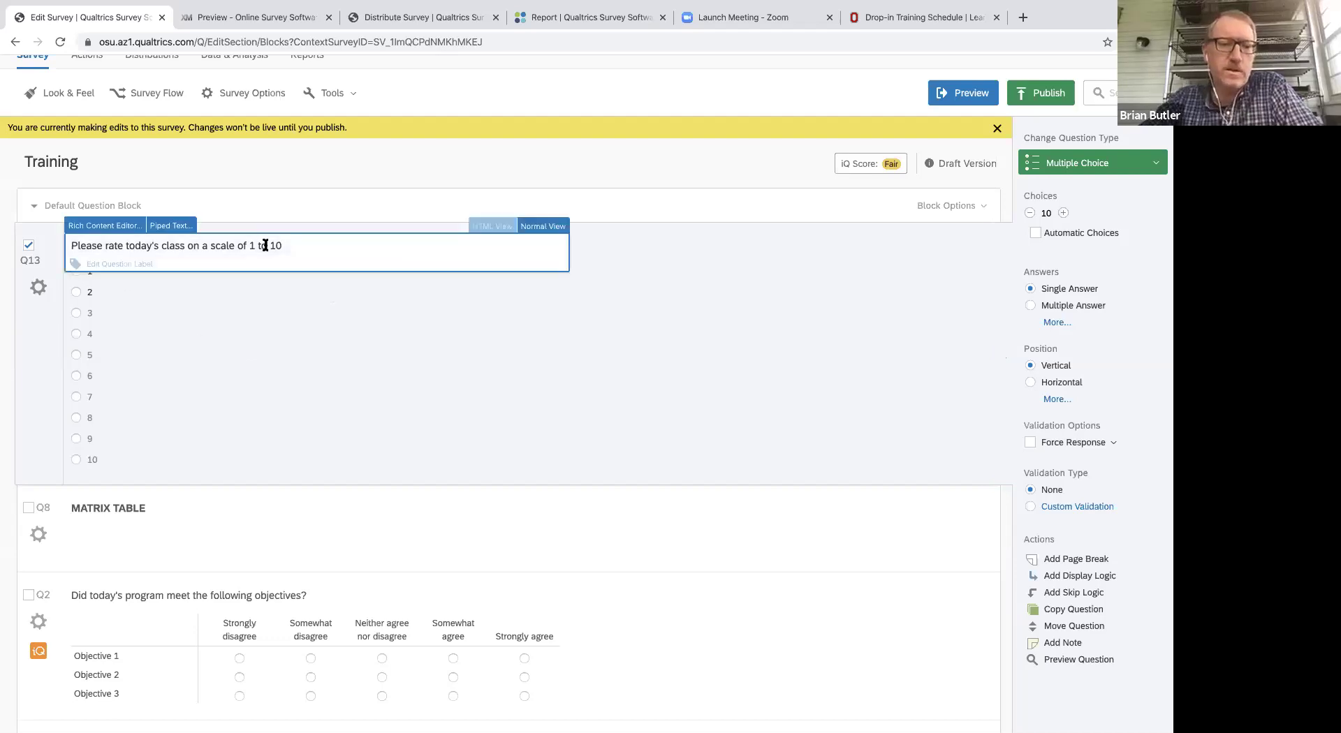
left_click(328, 246)
key("BackSpace")
type("1")
left_click(351, 340)
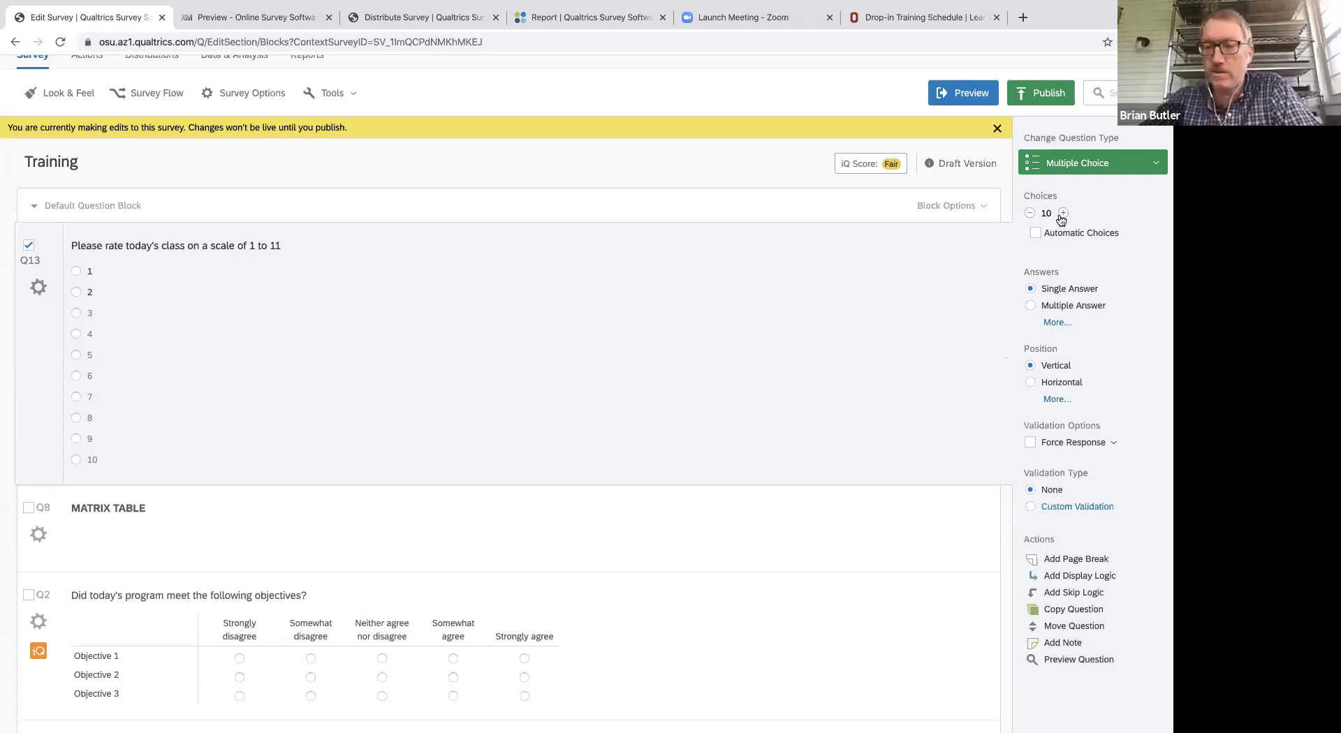
Add an eleventh choice labelled 11 after choice 10 in the class rating question.
left_click(98, 458)
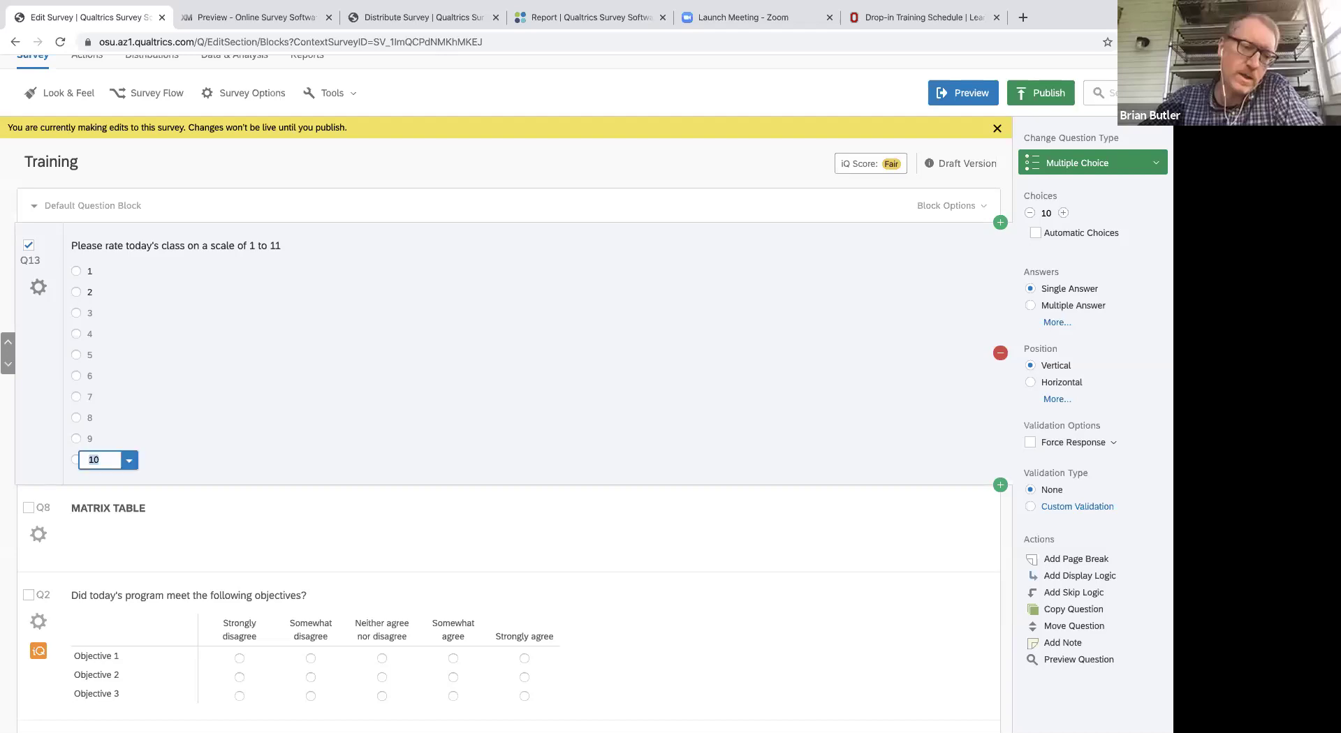
key("Return")
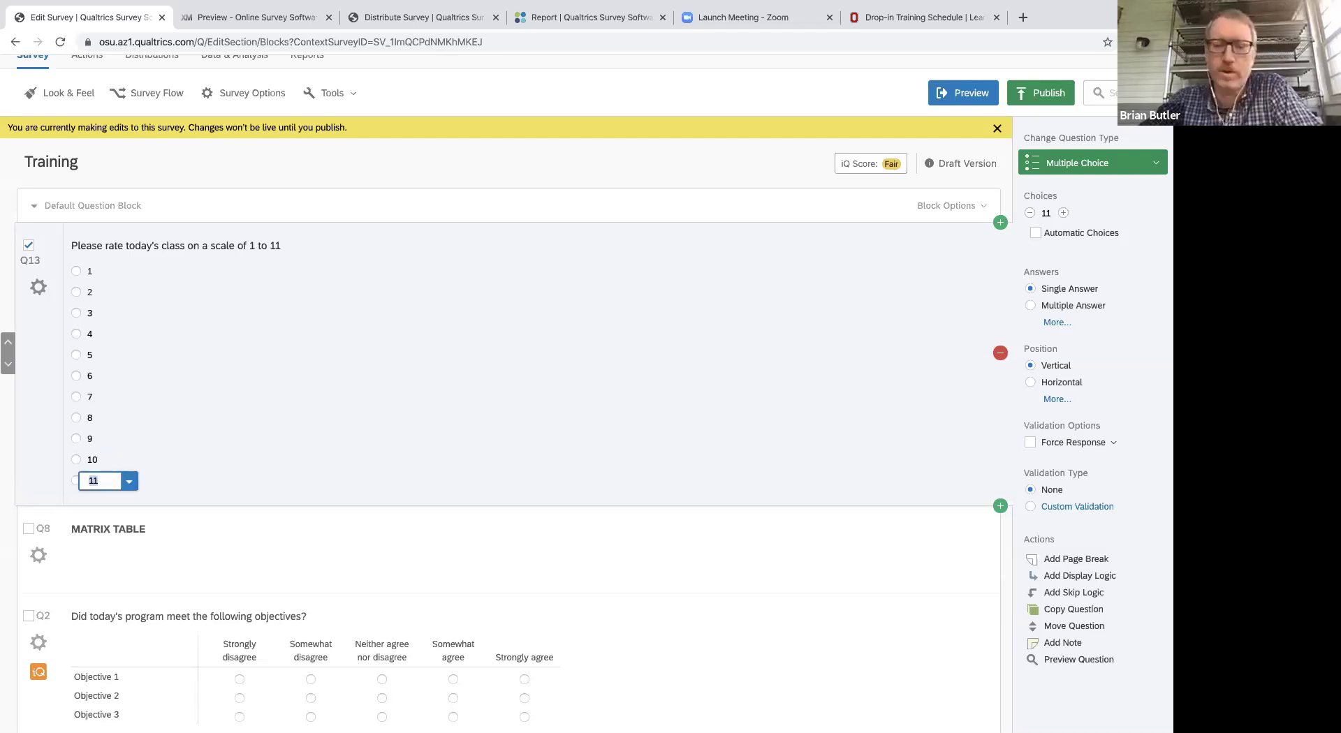
left_click(429, 331)
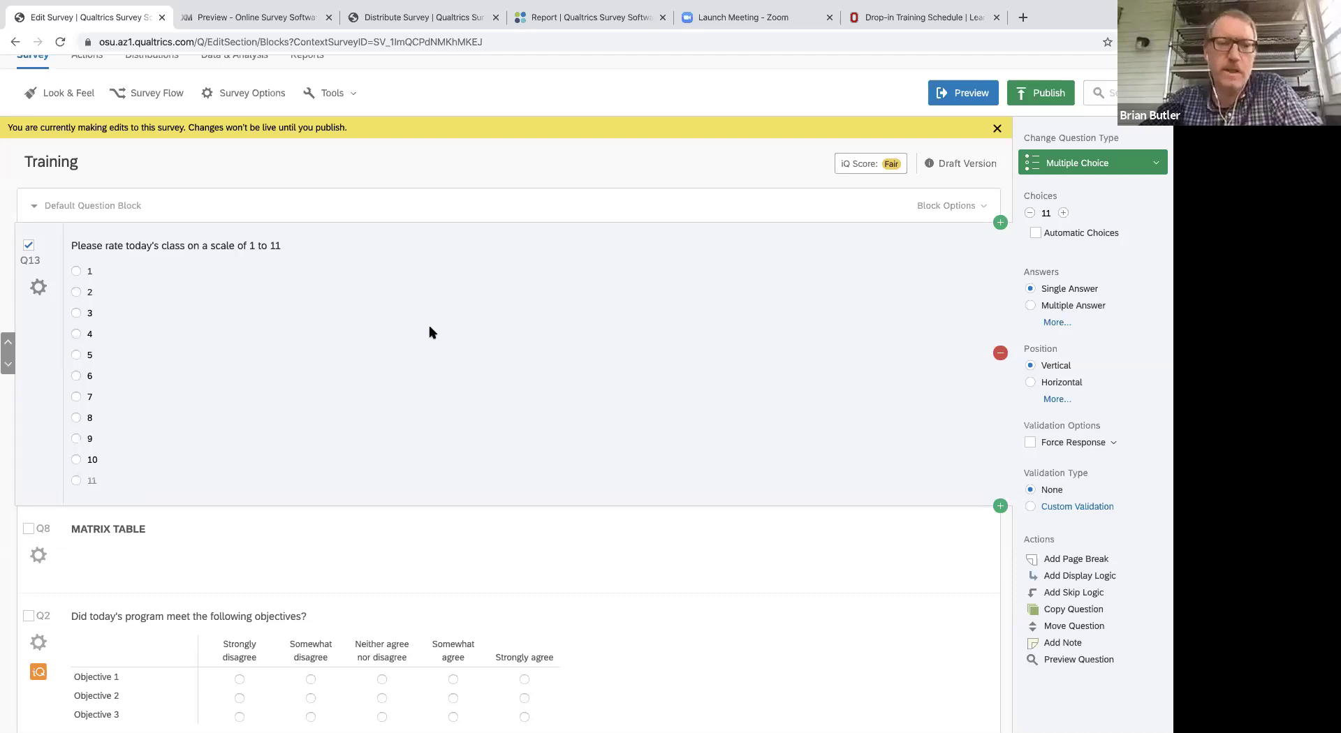
Reduce the number of choices for the class rating question to 4.
left_click(1030, 214)
left_click(1030, 213)
left_click(1030, 213)
left_click(1030, 214)
left_click(1030, 214)
left_click(1030, 214)
left_click(1029, 213)
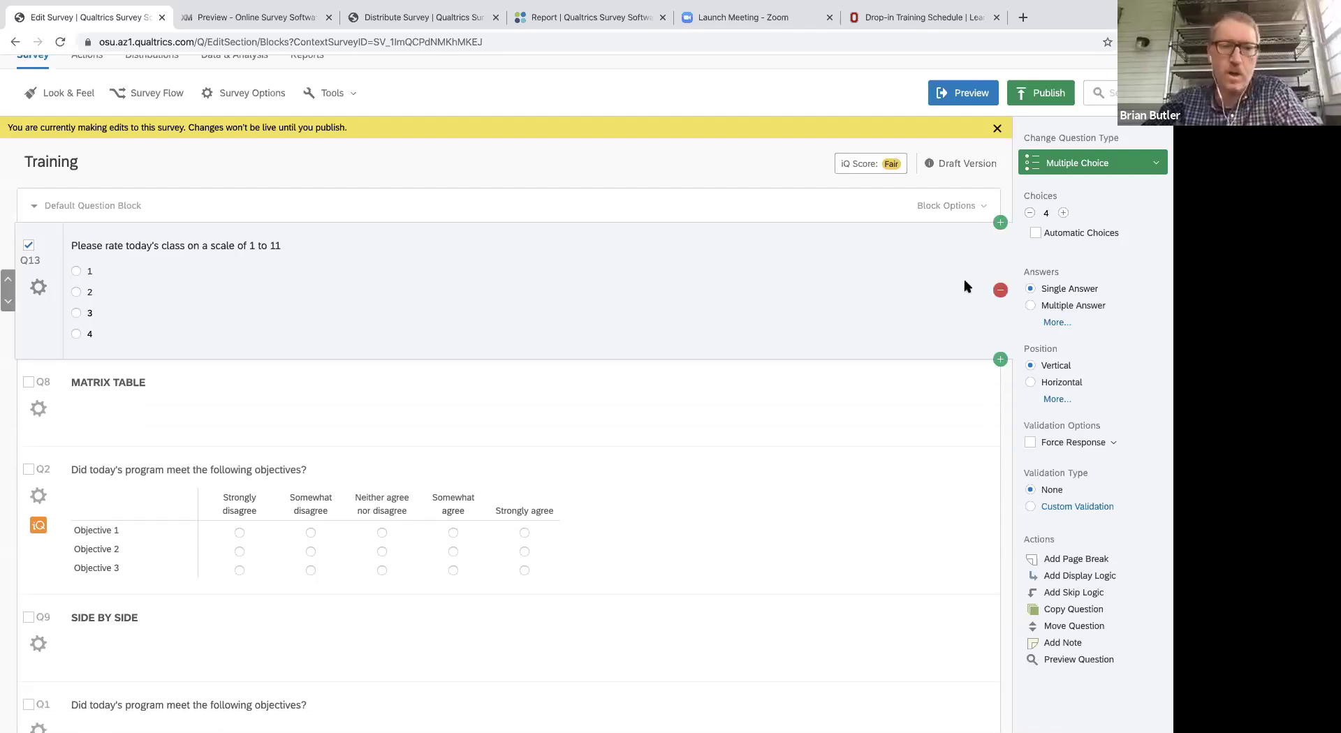
Raise the class rating question's number of choices back to 11.
left_click(1063, 213)
left_click(1062, 213)
left_click(1063, 213)
left_click(1063, 213)
left_click(1063, 213)
left_click(1062, 213)
left_click(1062, 213)
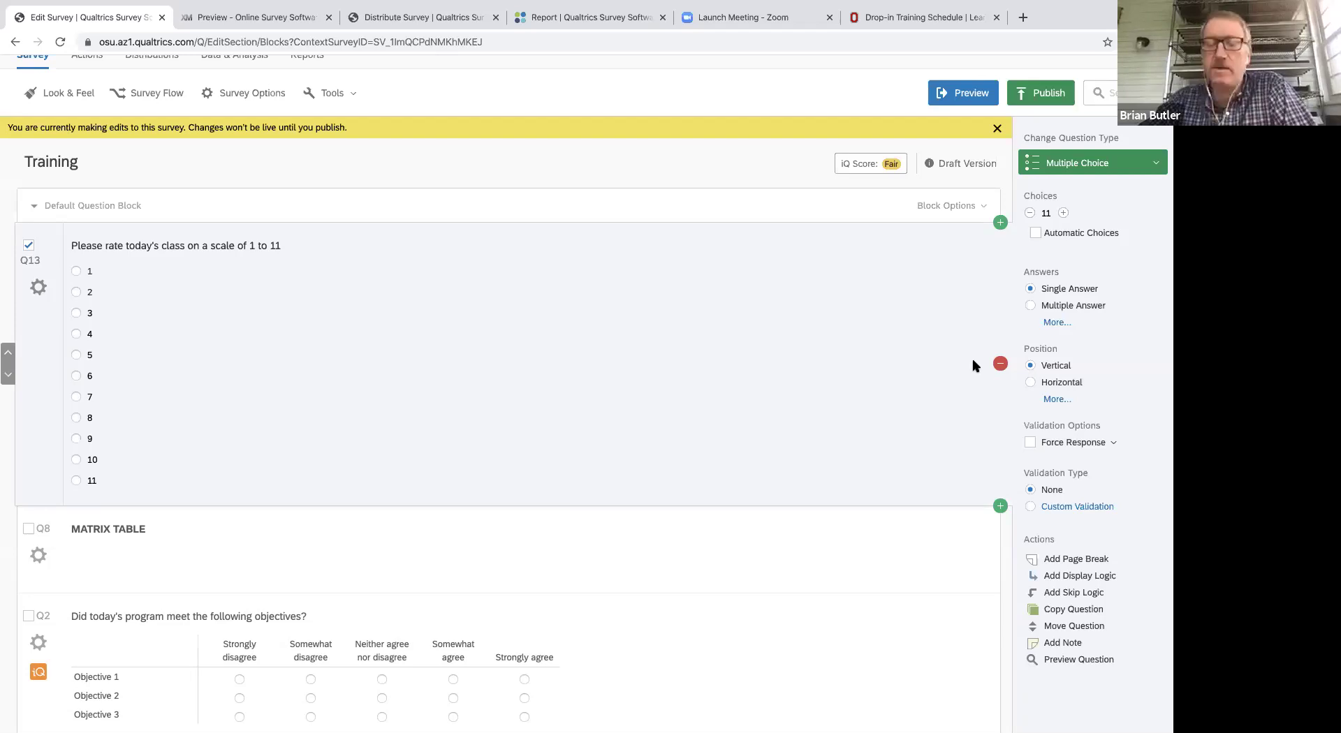
Delete the 1 to 11 class rating question, and restore it to the survey from the unused questions in the trash.
left_click(997, 365)
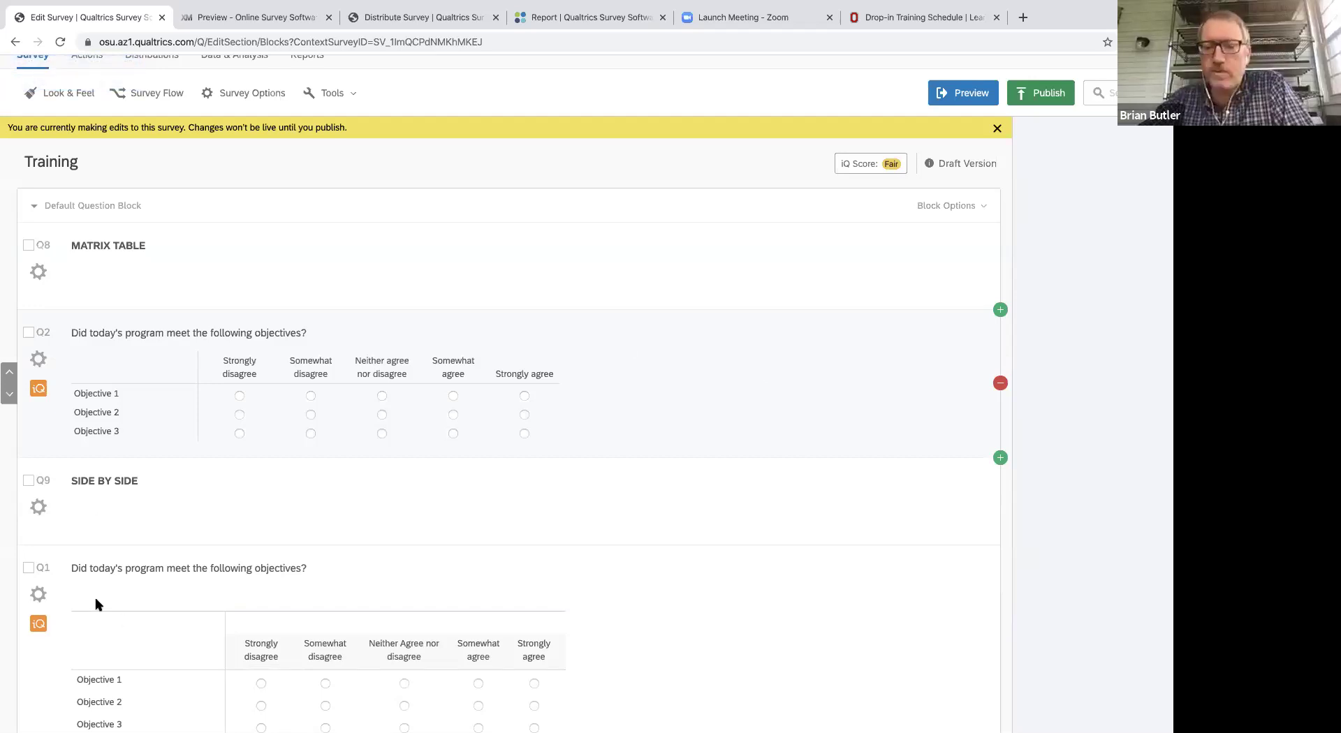
scroll(181, 645, "down", 15)
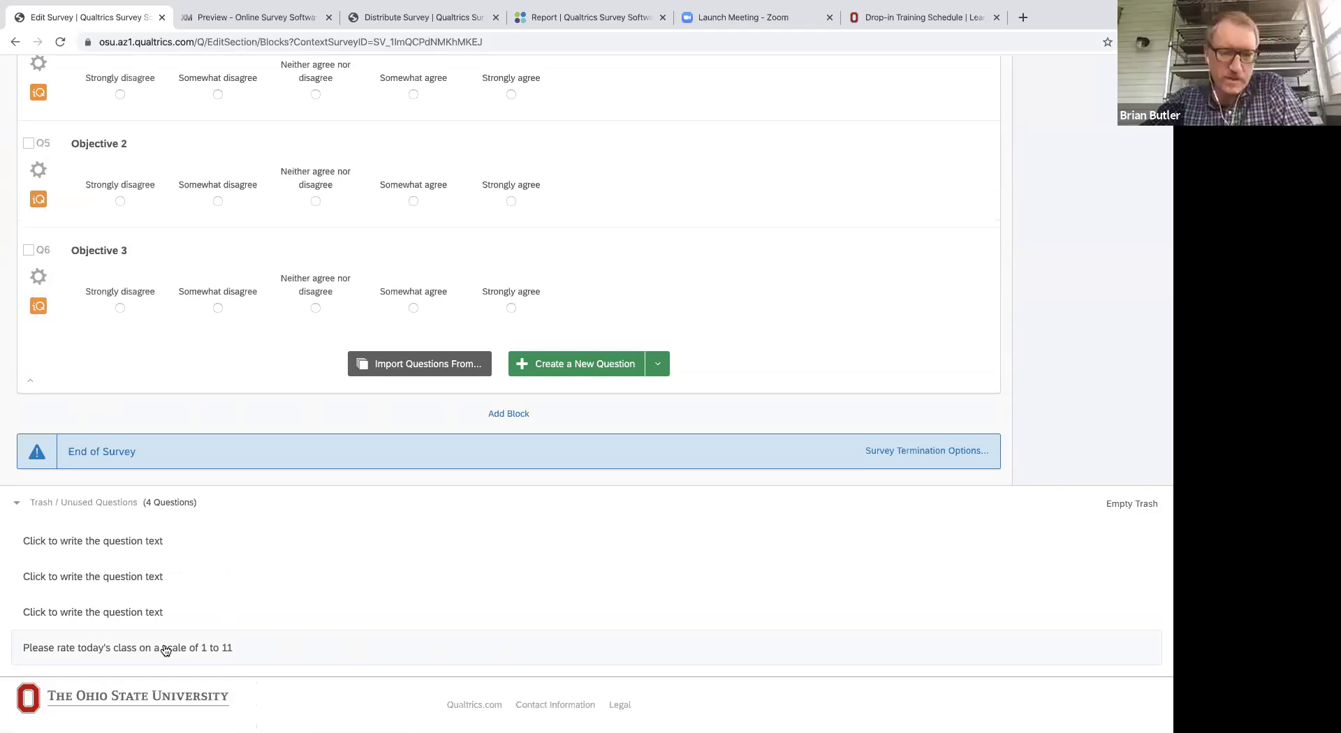
left_click(149, 649)
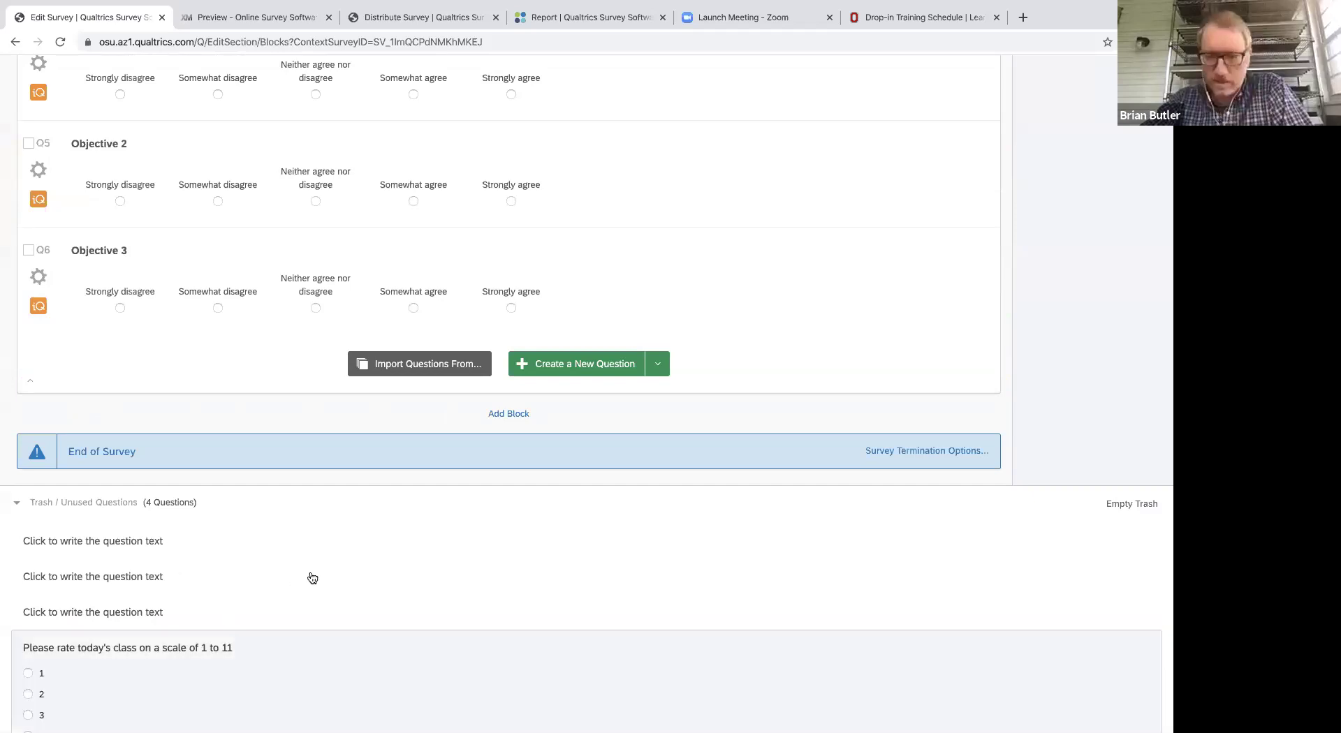
scroll(312, 578, "down", 2)
scroll(992, 615, "down", 1)
left_click(1012, 645)
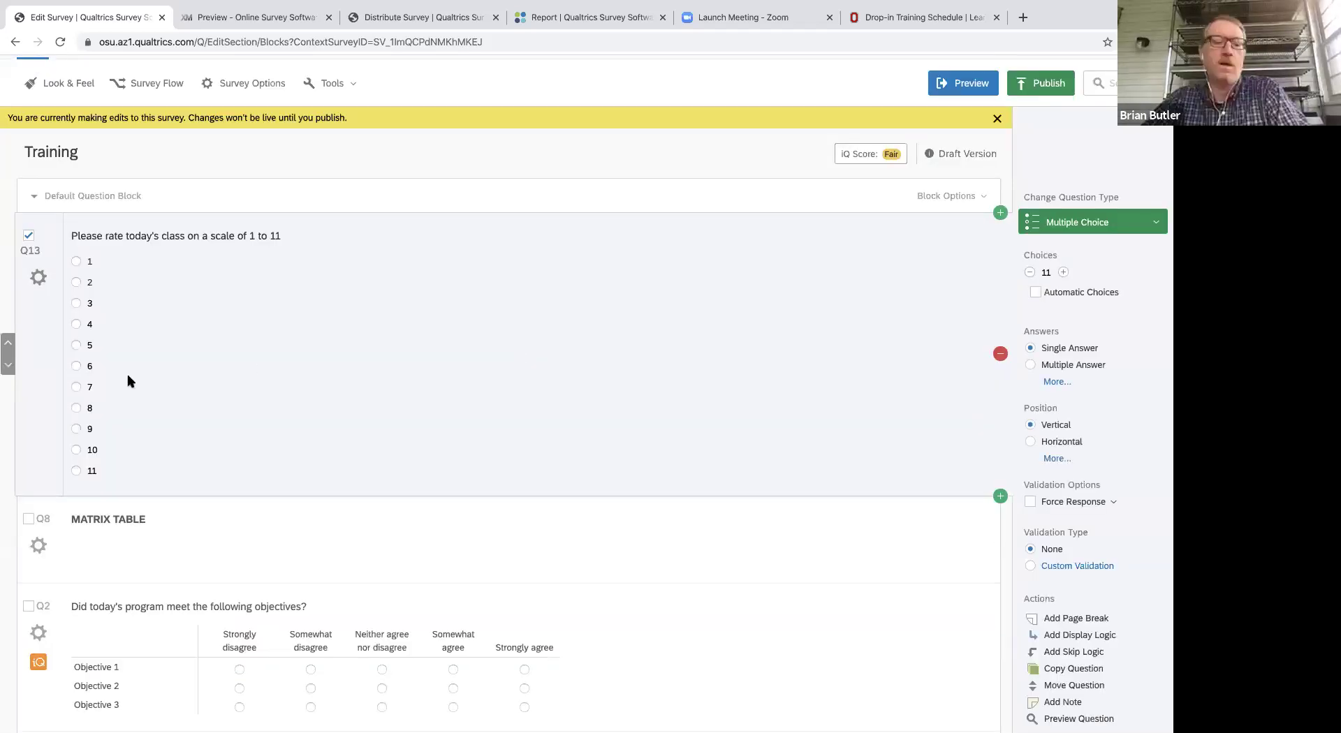
Move the 1 to 11 class rating question down to the end of the block, after the Objective 3 question.
left_click(9, 363)
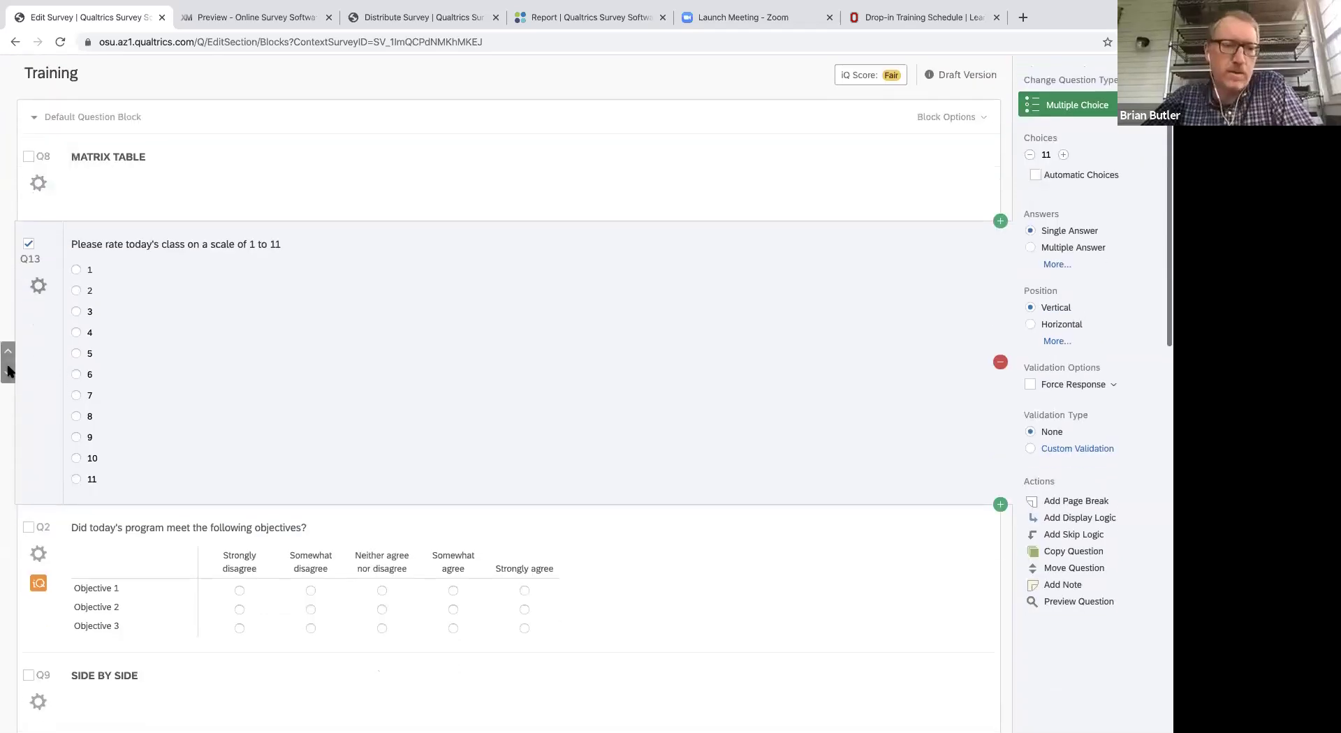
left_click(8, 372)
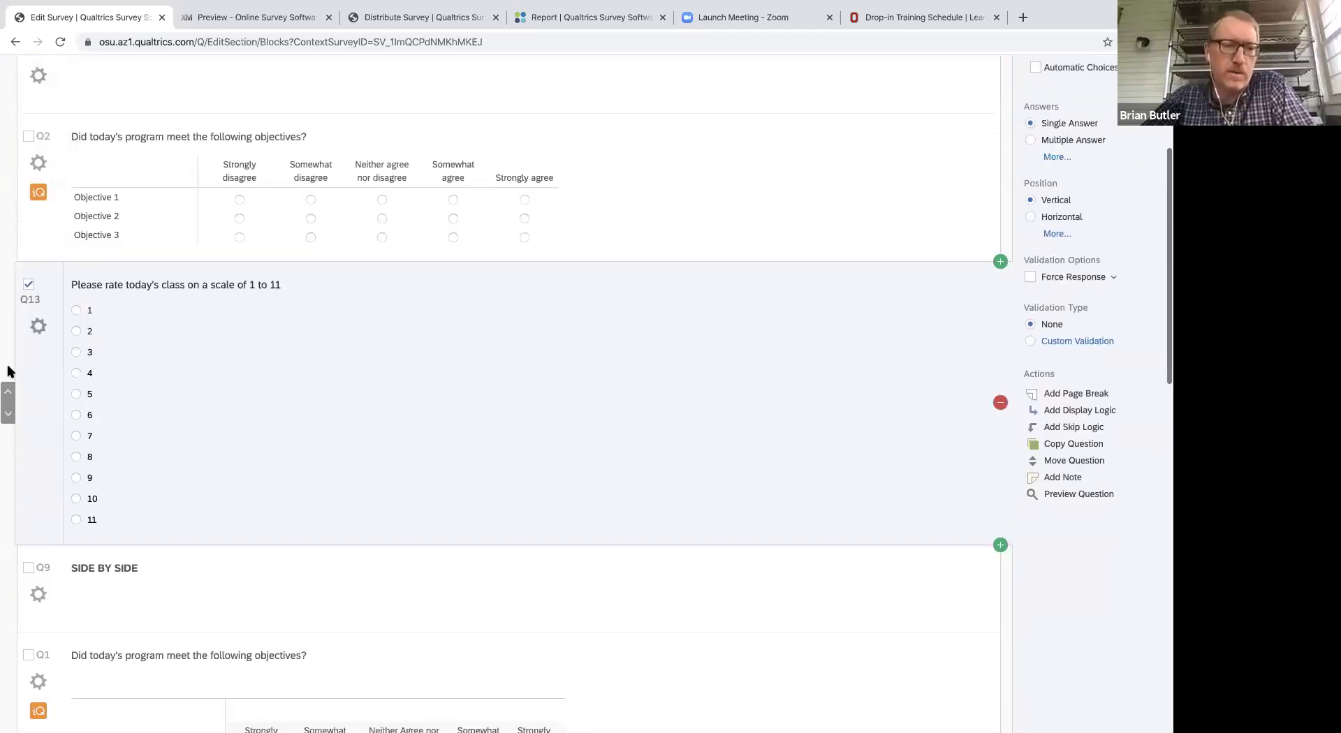
left_click(8, 374)
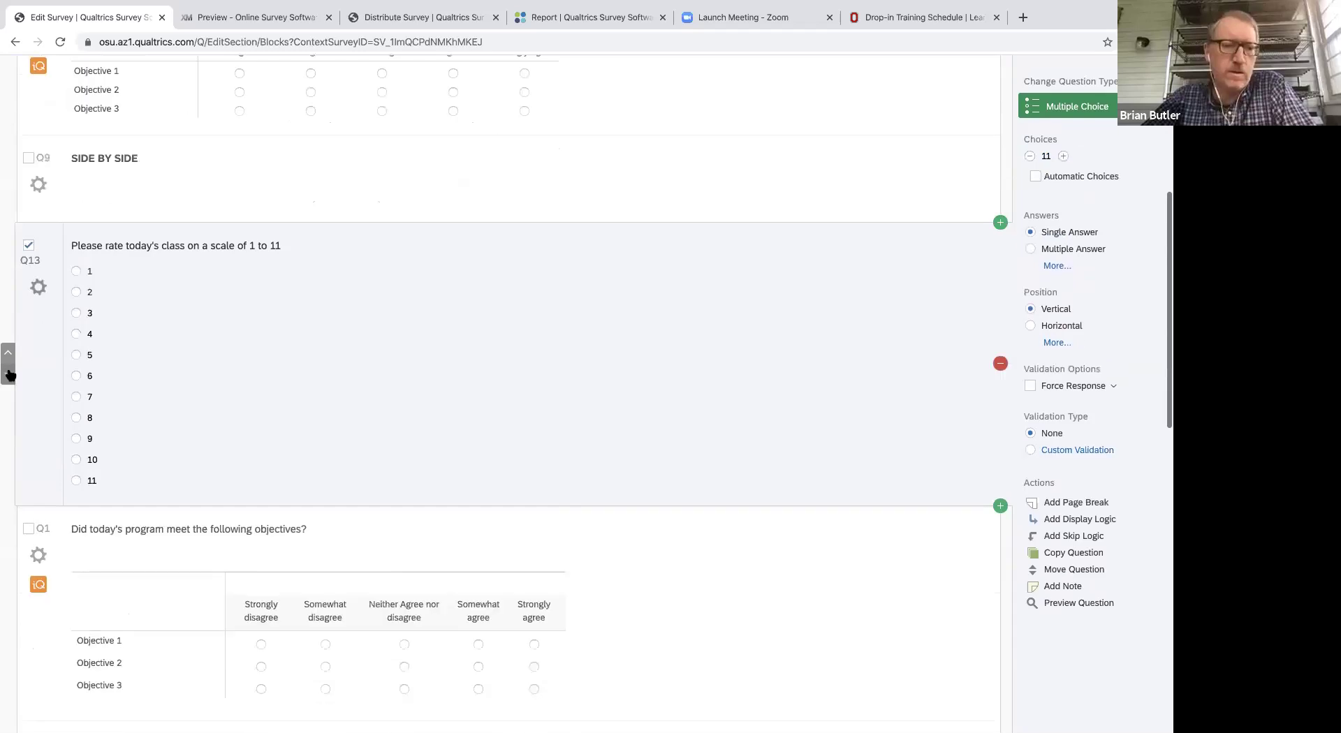
left_click(8, 374)
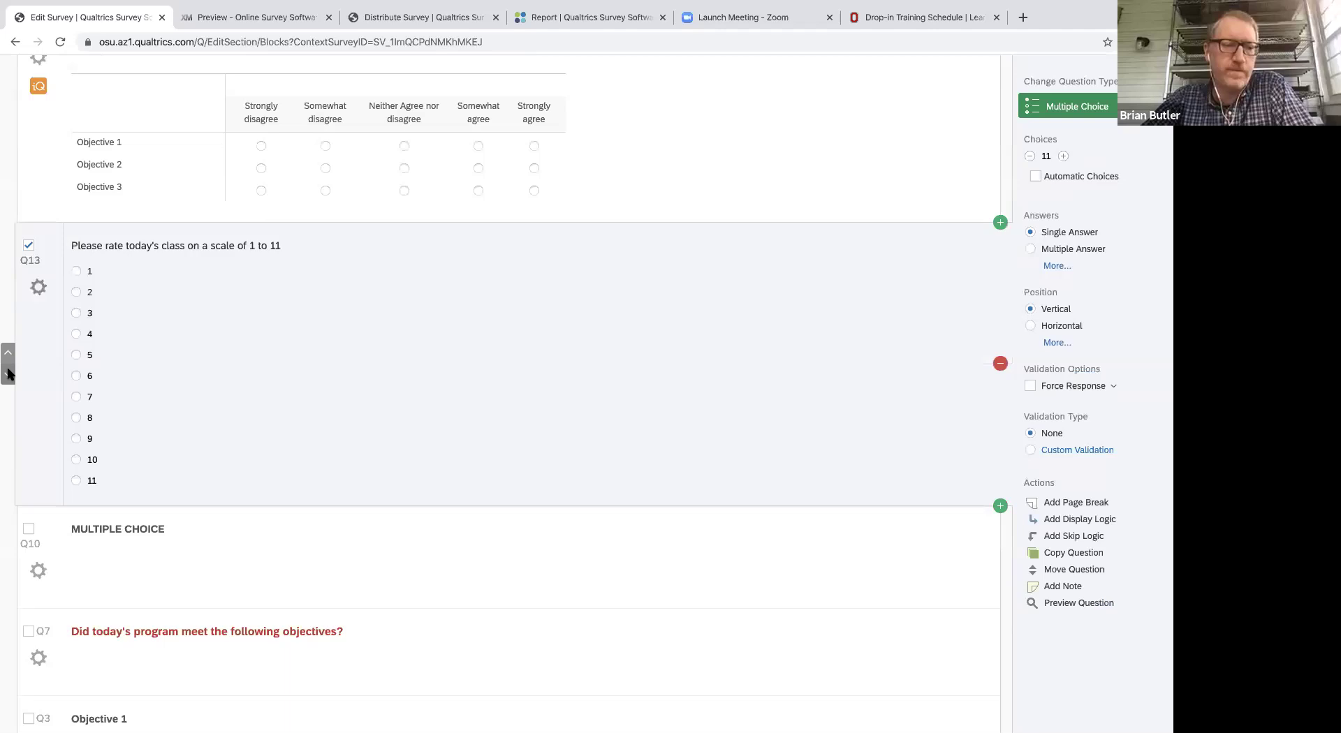
left_click(8, 375)
left_click(8, 379)
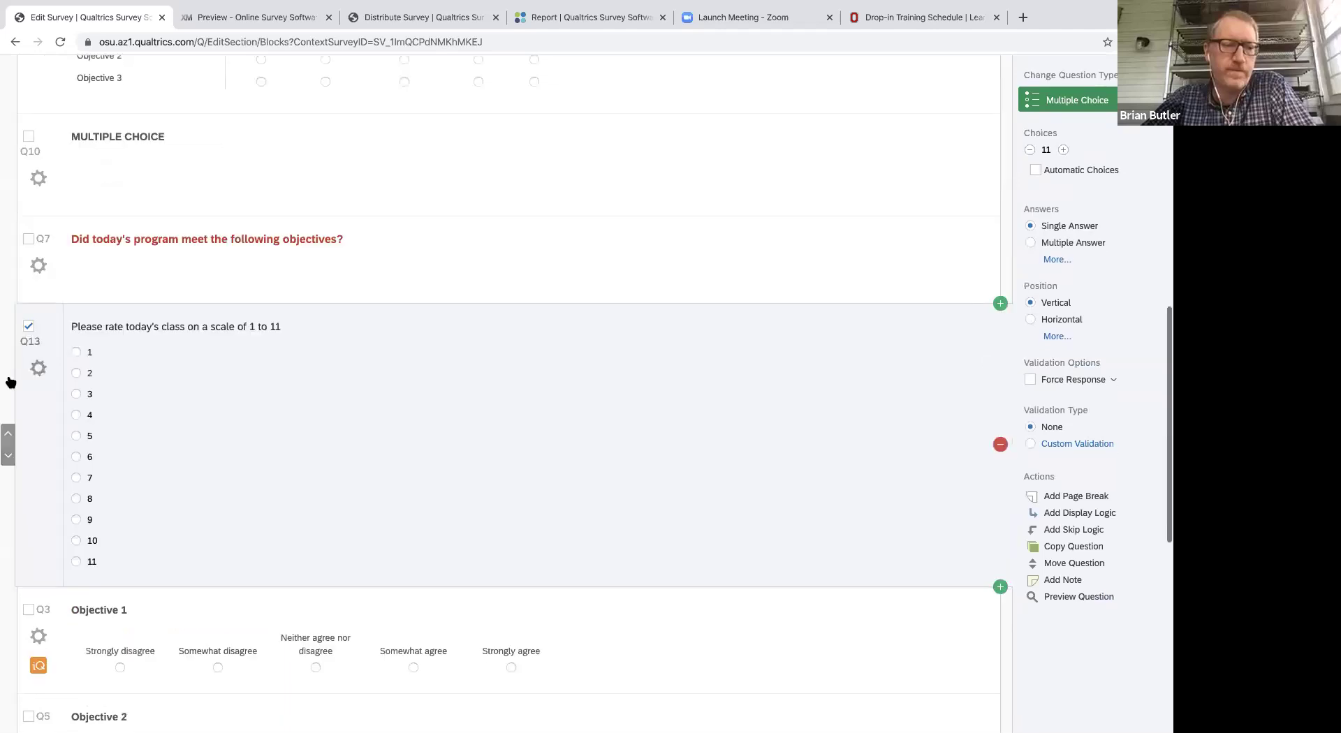
left_click(9, 368)
left_click(8, 369)
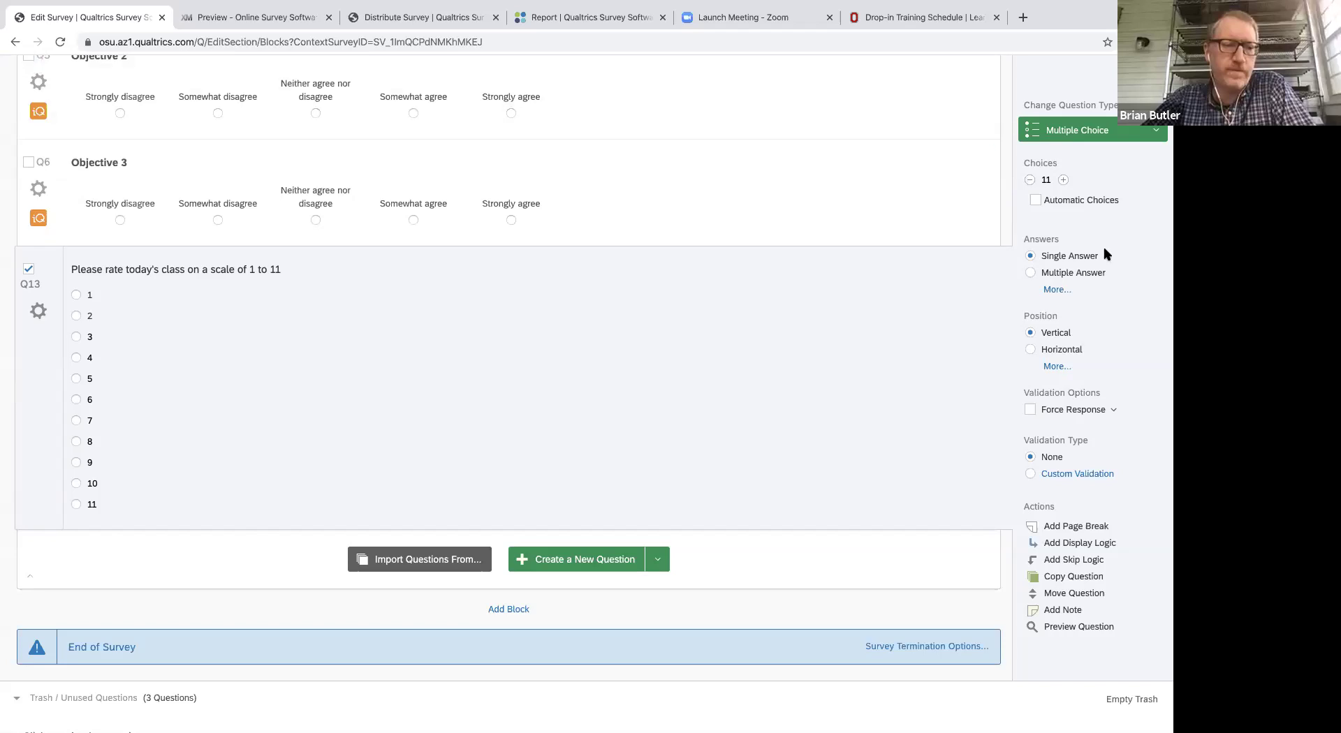
Try multiple answers on the class rating question, return it to single answer, and position its choices horizontally.
left_click(1031, 273)
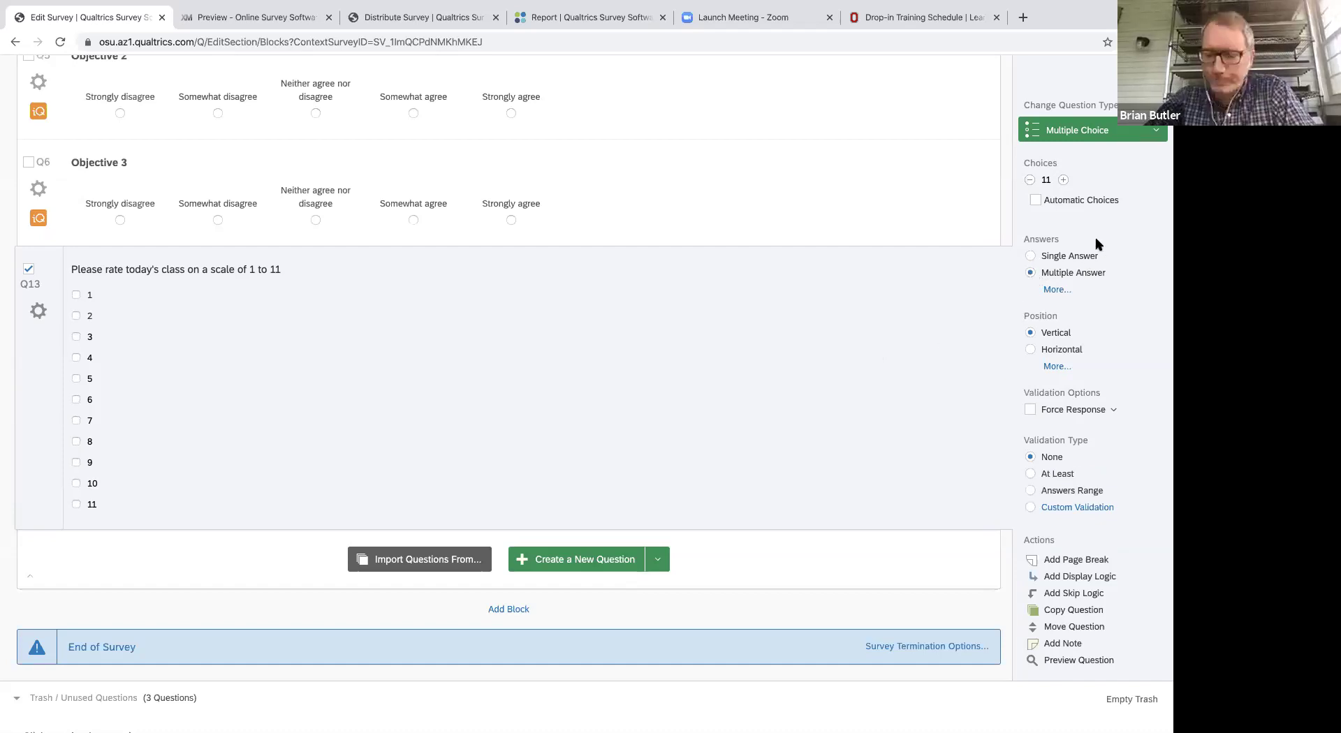
left_click(1031, 257)
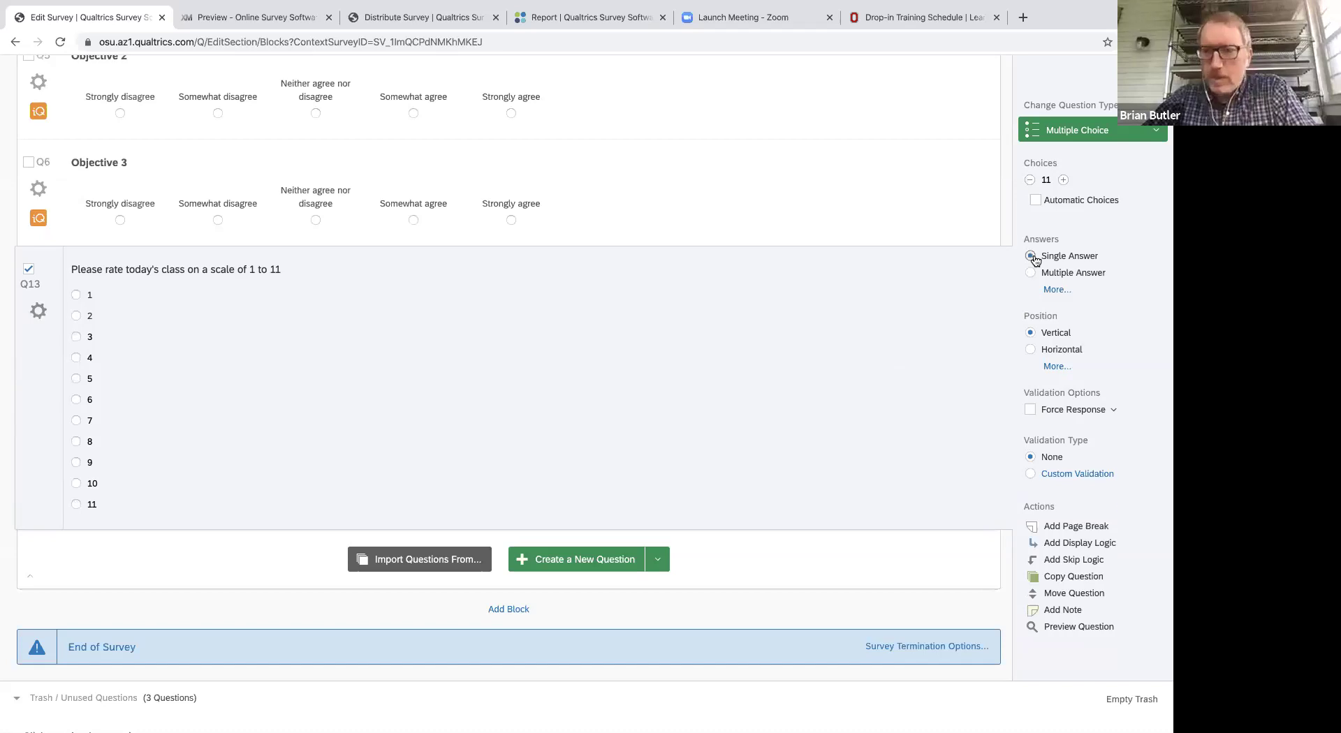
left_click(1054, 366)
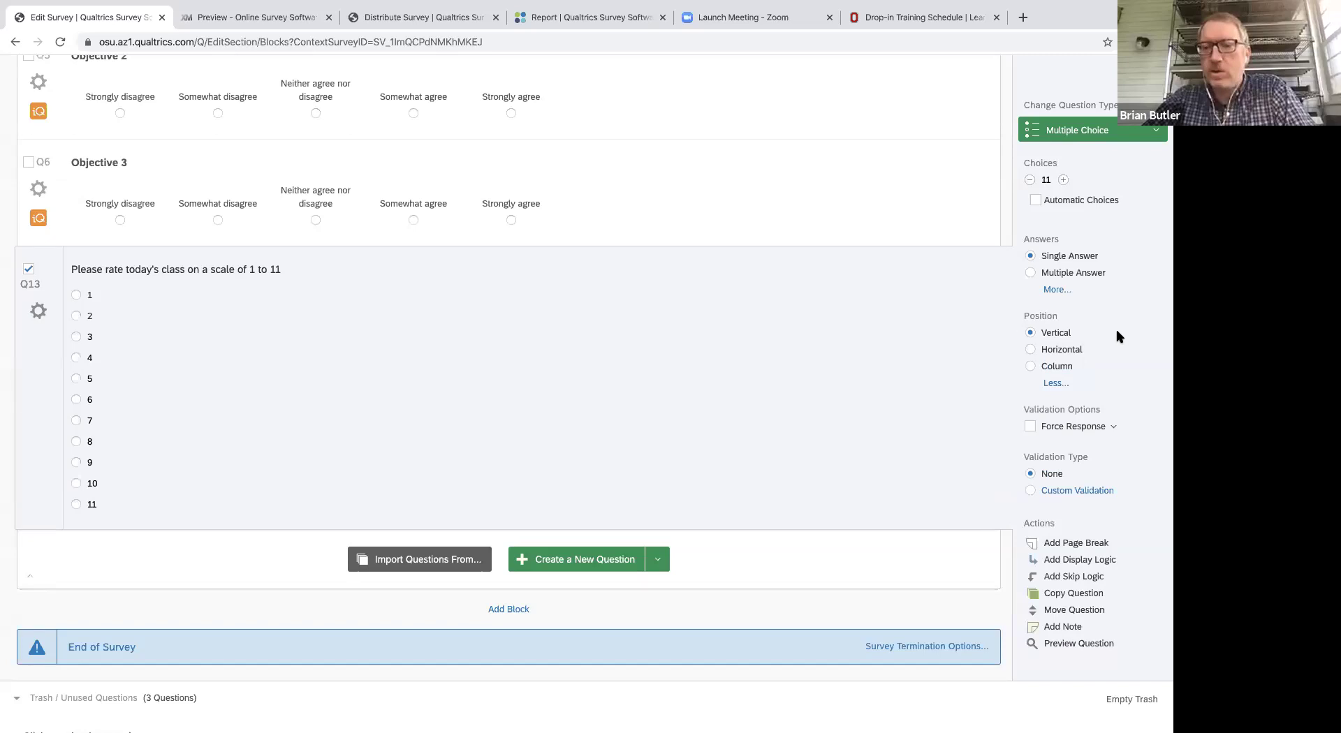
left_click(1031, 350)
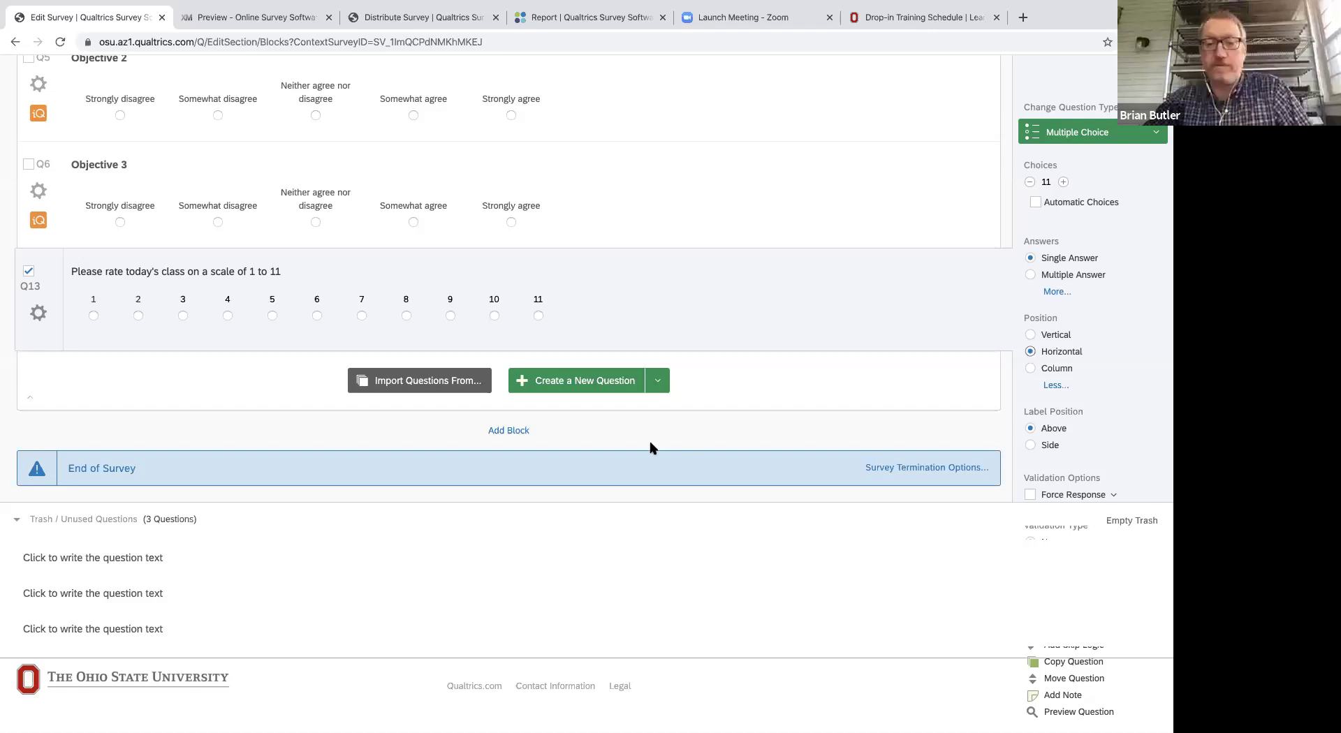
mouse_move(338, 263)
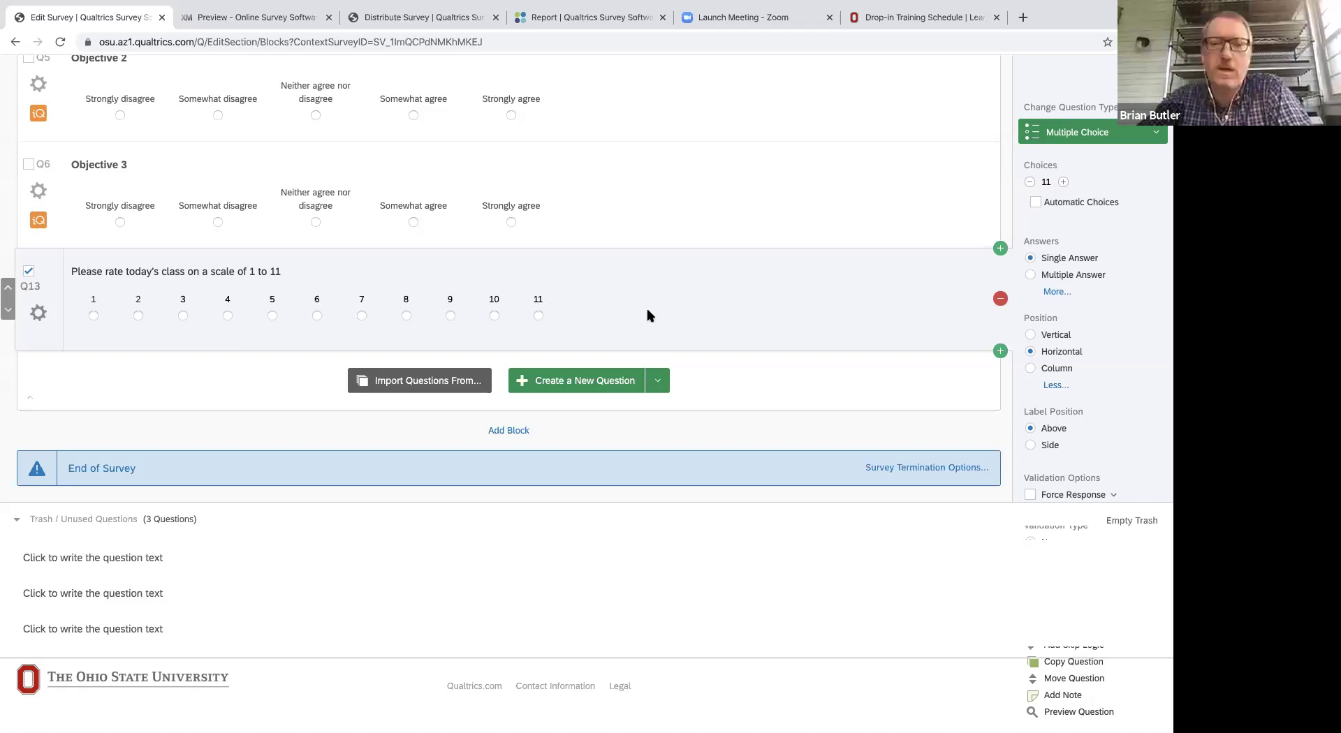
Switch to the survey preview and answer the matrix table with Somewhat agree for Objectives 1 and 2 and Neither agree nor disagree for Objective 3.
scroll(648, 316, "up", 1)
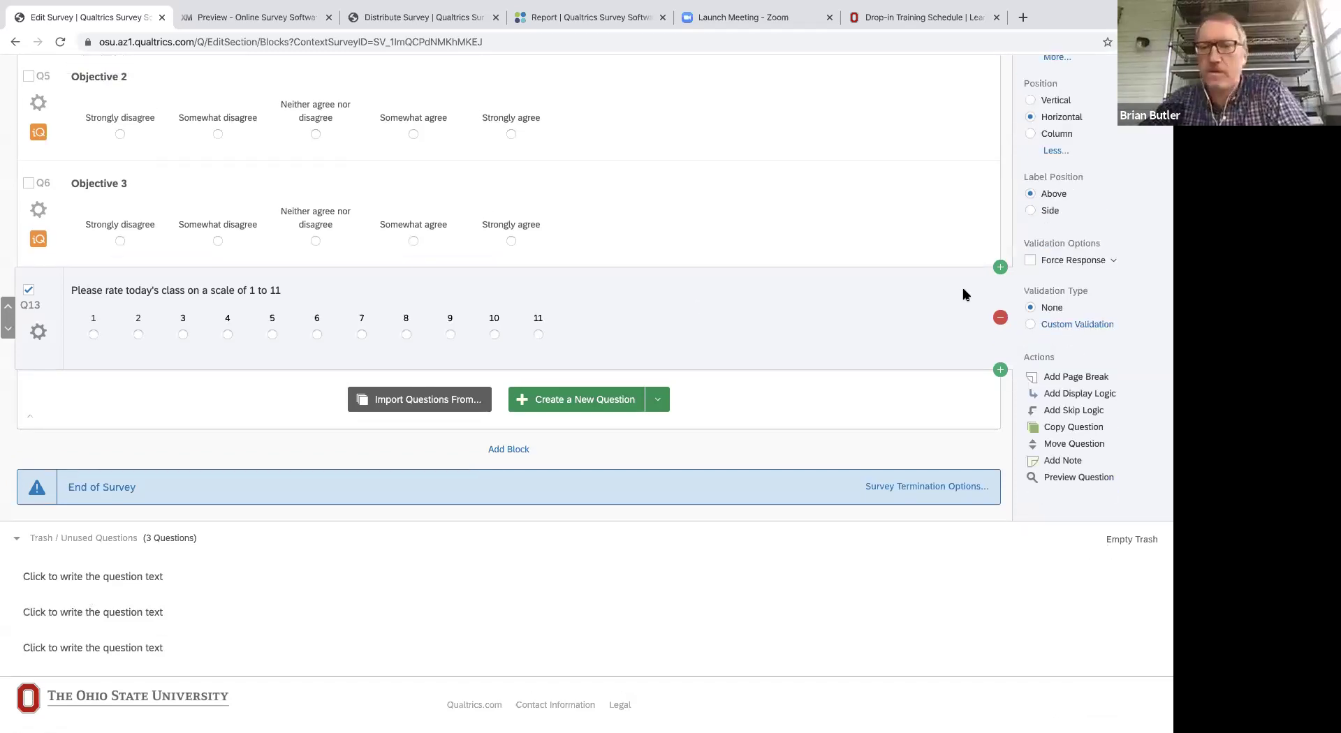
scroll(883, 248, "up", 1)
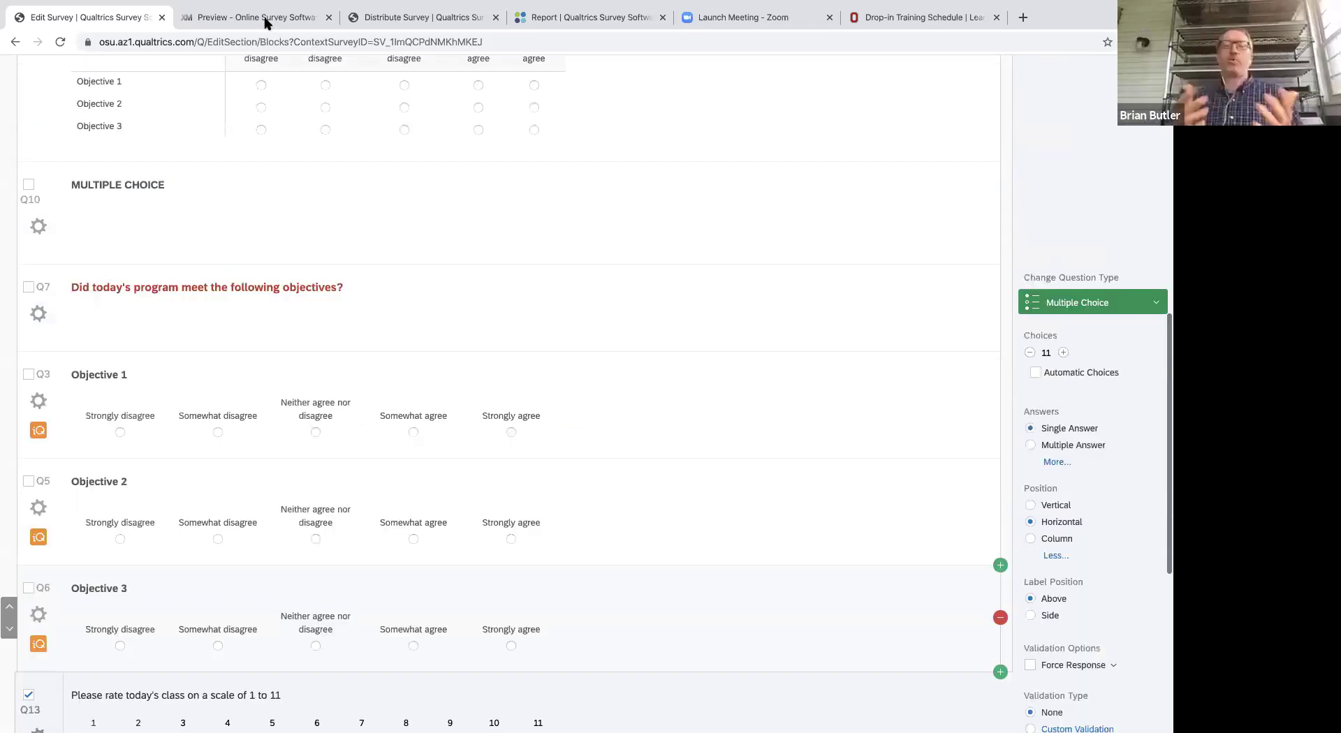
left_click(265, 19)
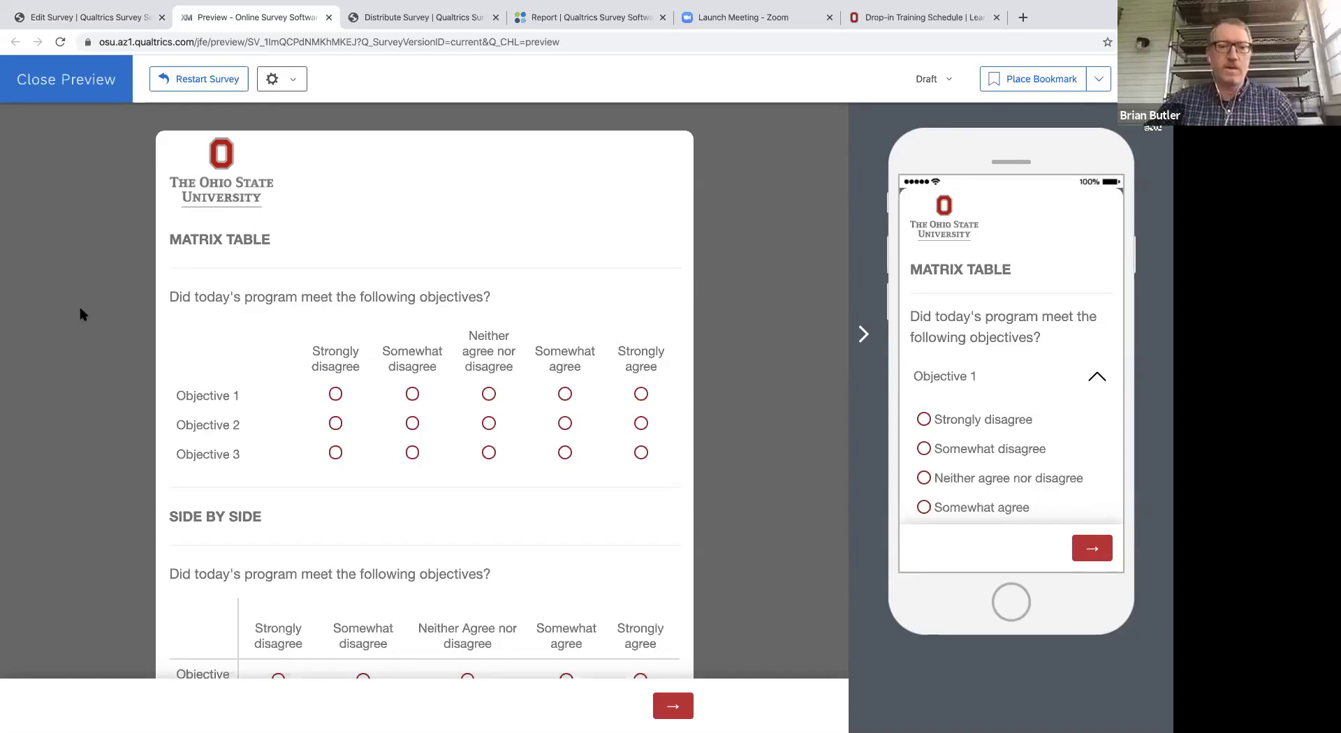
scroll(234, 255, "down", 2)
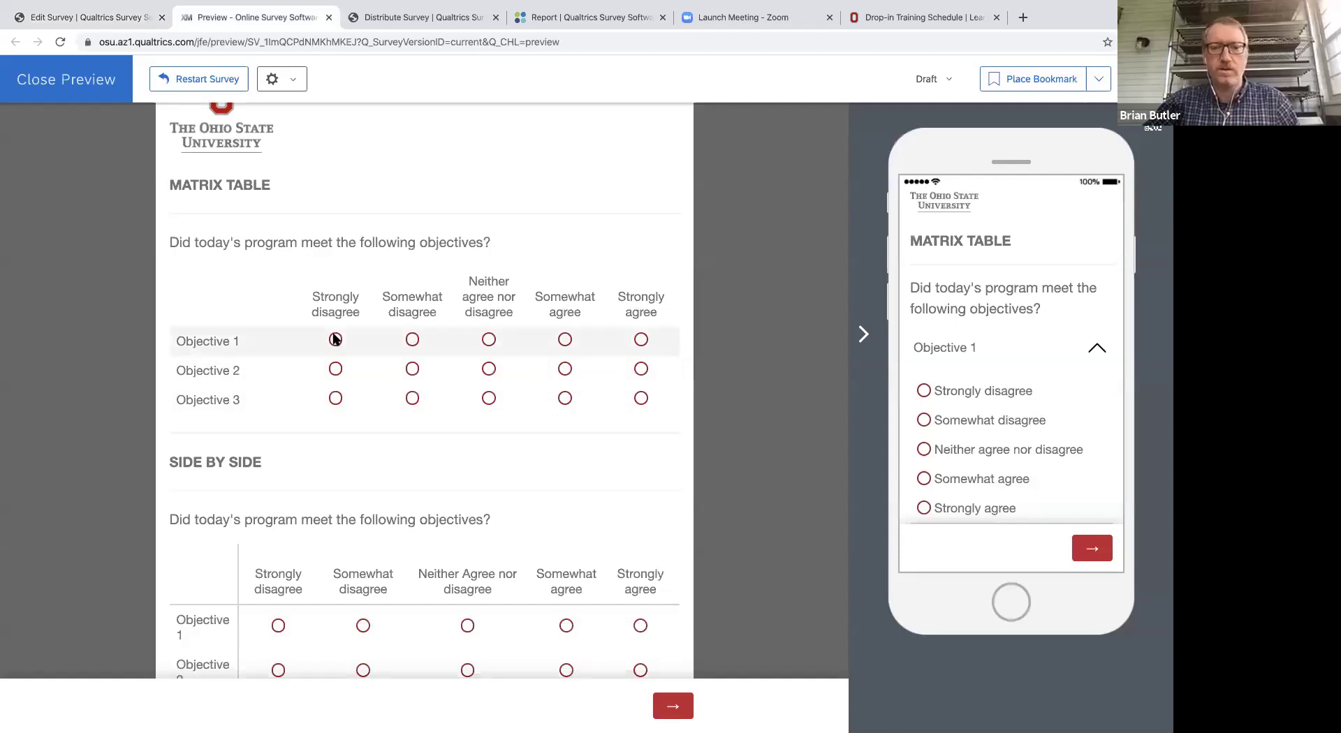
left_click(490, 368)
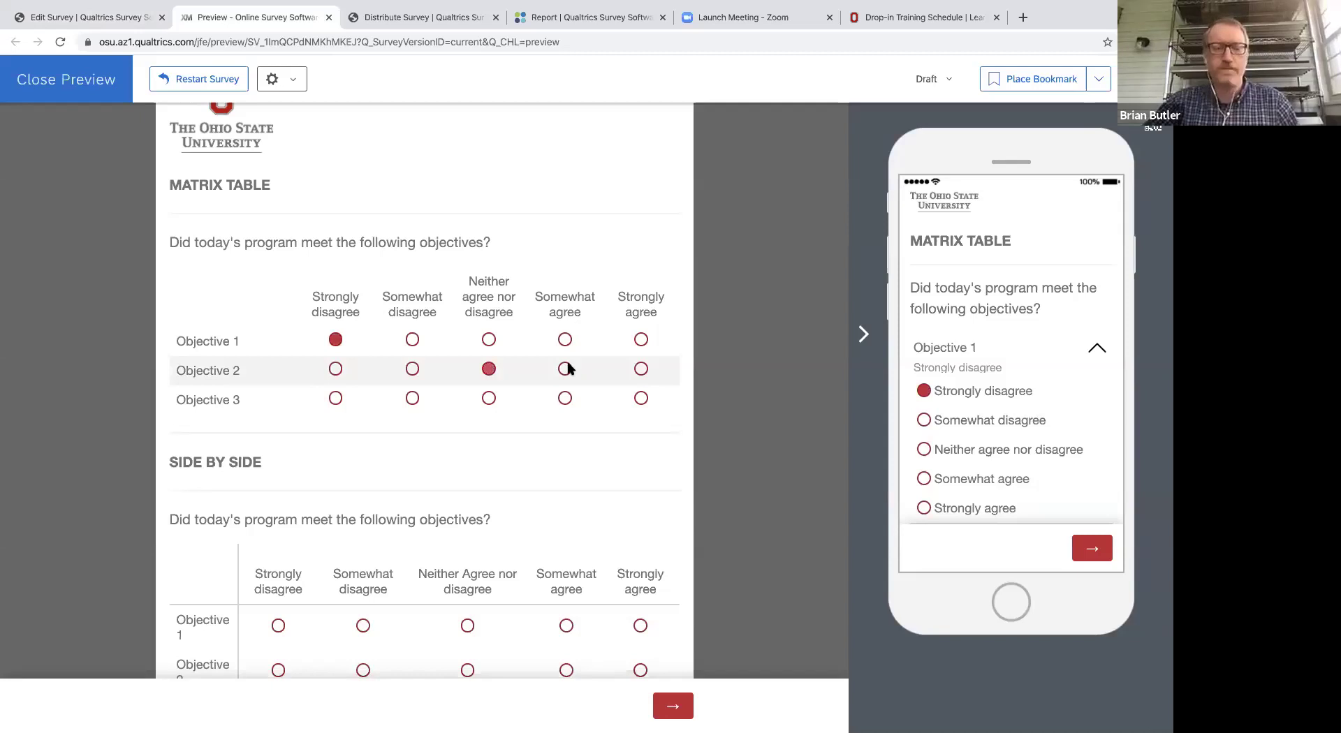
left_click(564, 368)
scroll(567, 368, "down", 2)
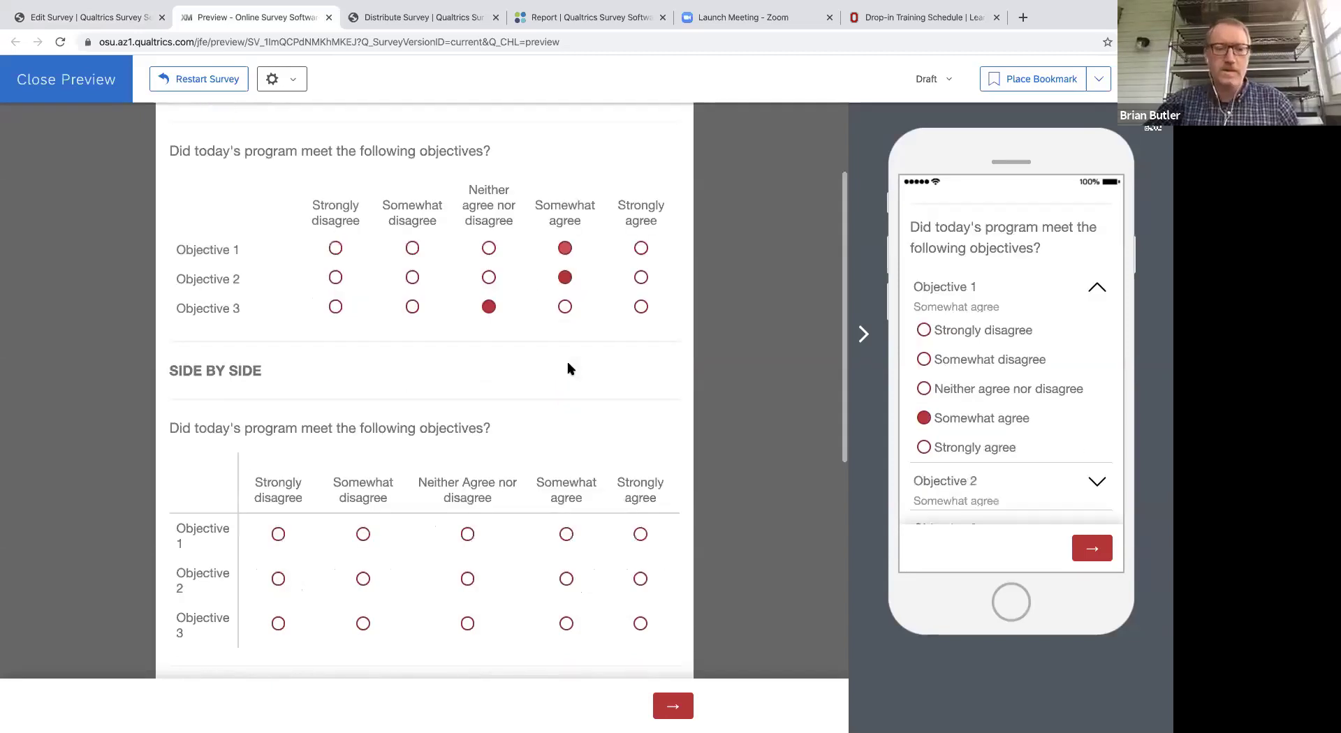
Answer the side by side question with Strongly disagree, Somewhat disagree and Neither Agree nor disagree for Objectives 1, 2 and 3.
scroll(710, 269, "down", 3)
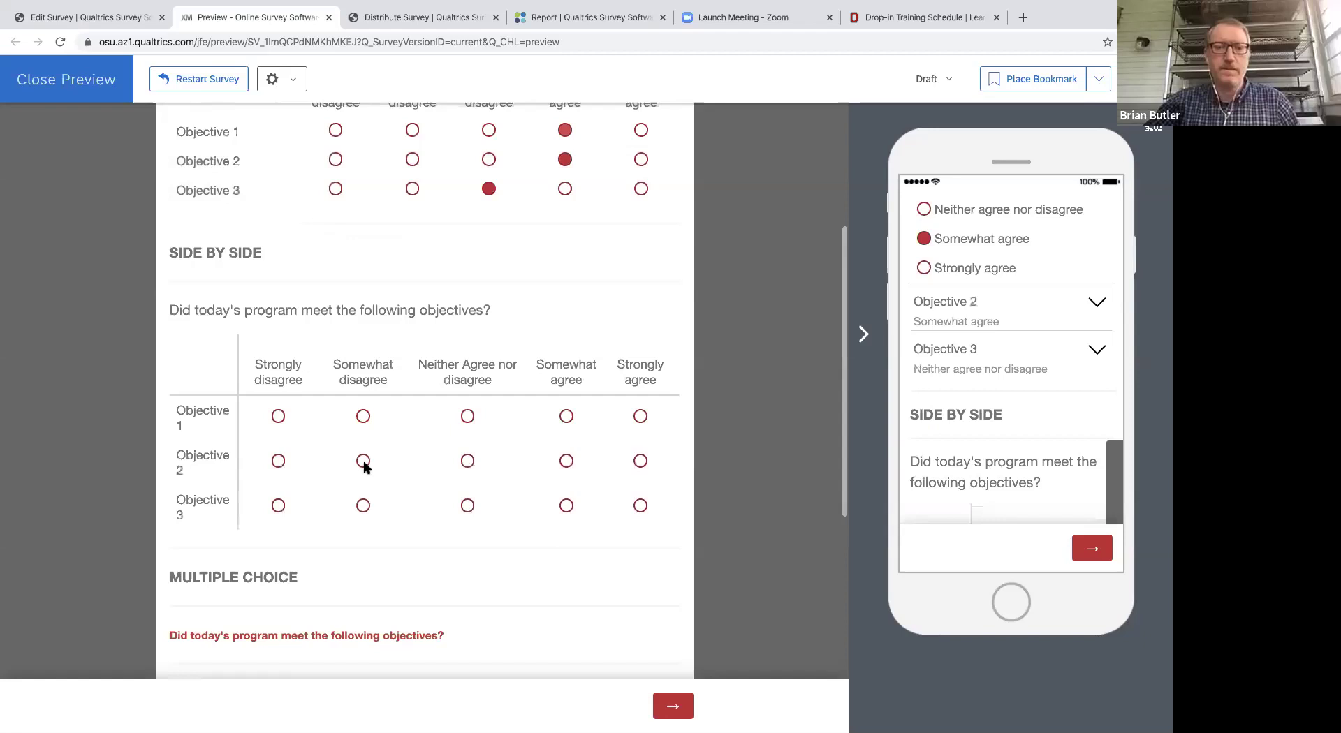
scroll(152, 445, "up", 1)
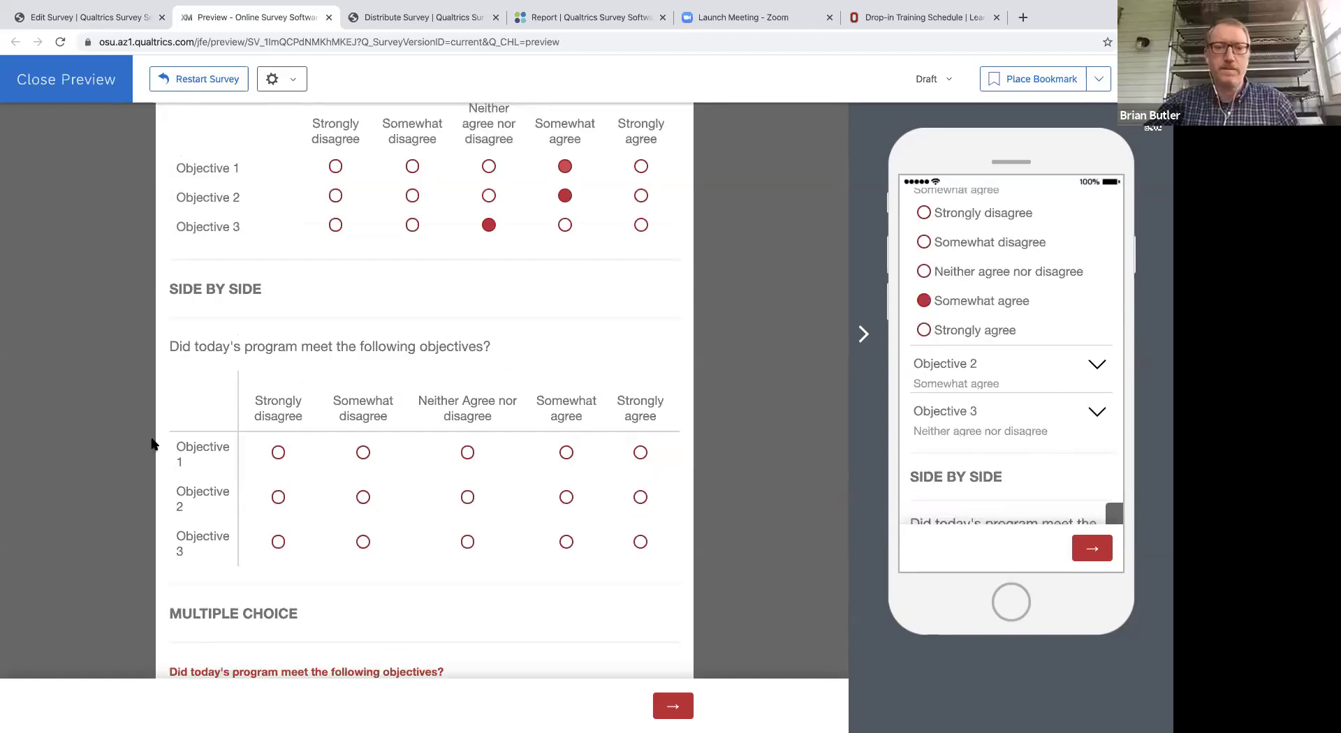
left_click(362, 497)
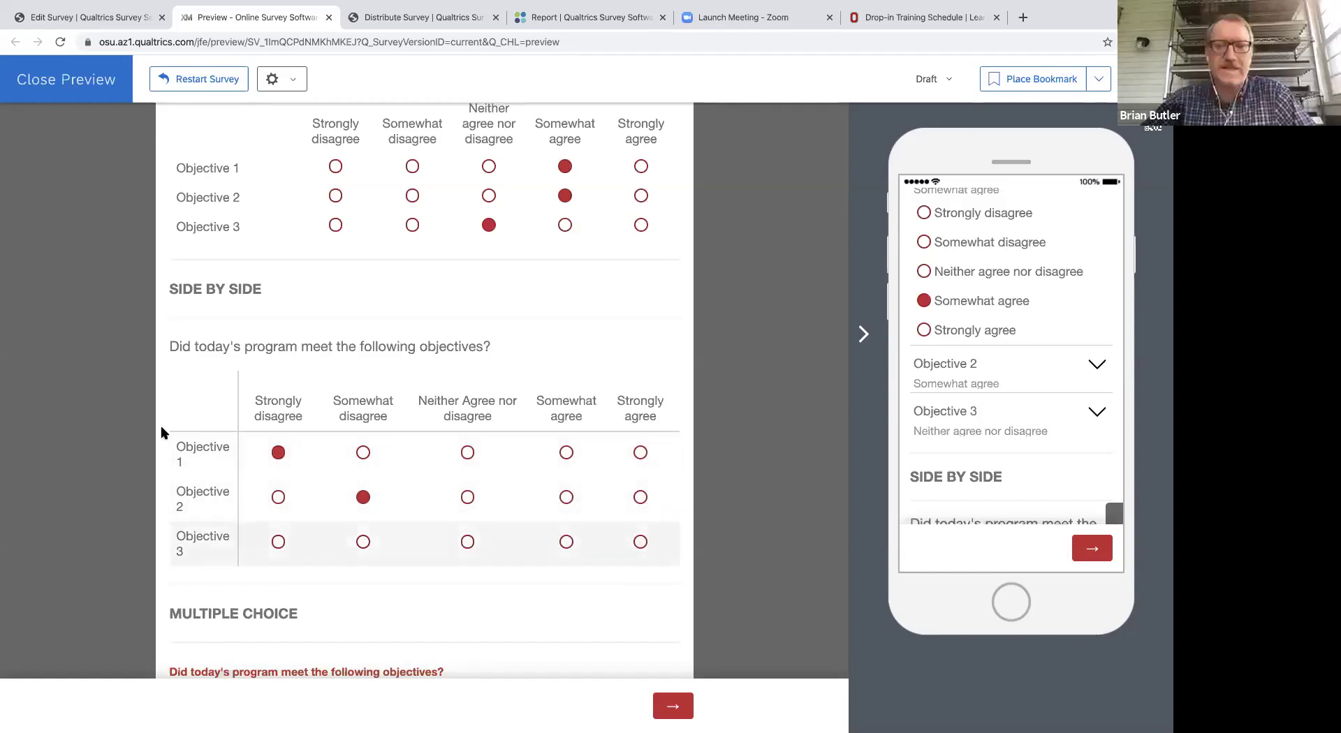
left_click(467, 541)
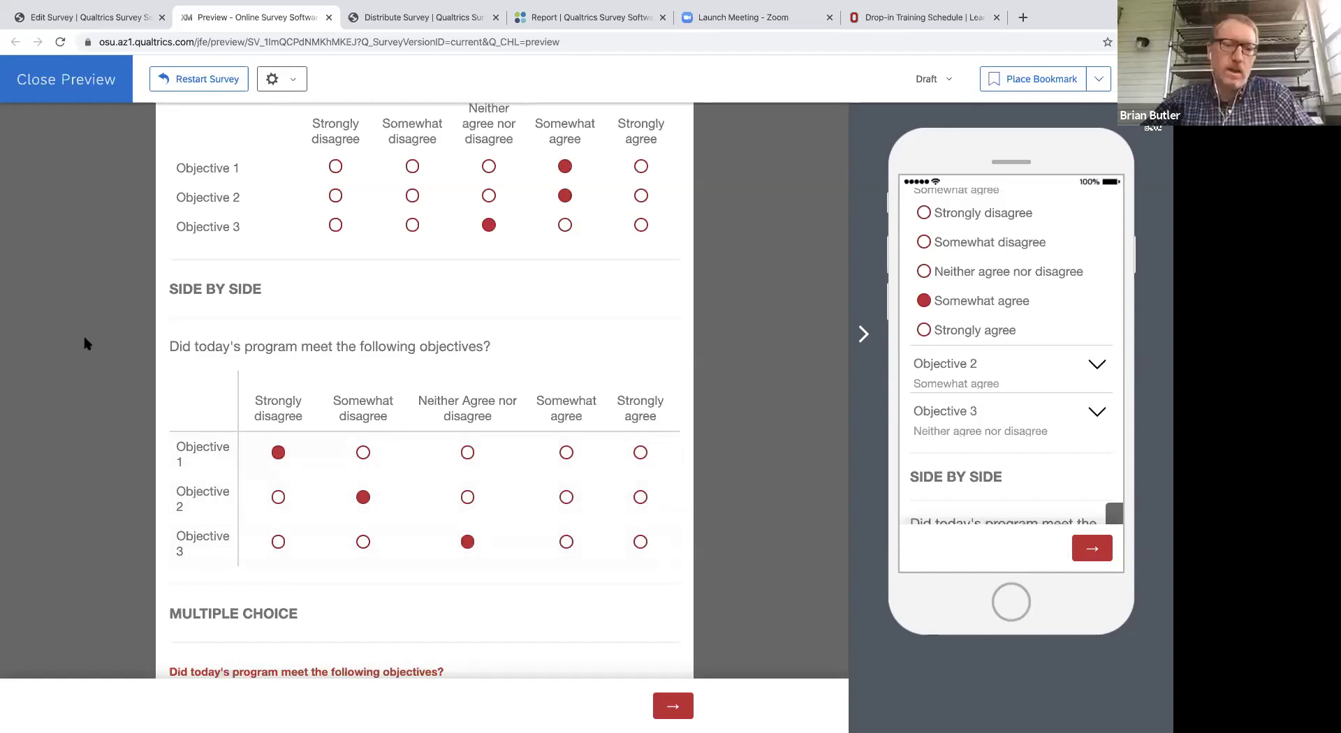
Answer the multiple choice questions with Somewhat disagree for Objectives 1 and 3 and Neither agree nor disagree for Objective 2.
scroll(84, 344, "down", 2)
scroll(84, 344, "down", 4)
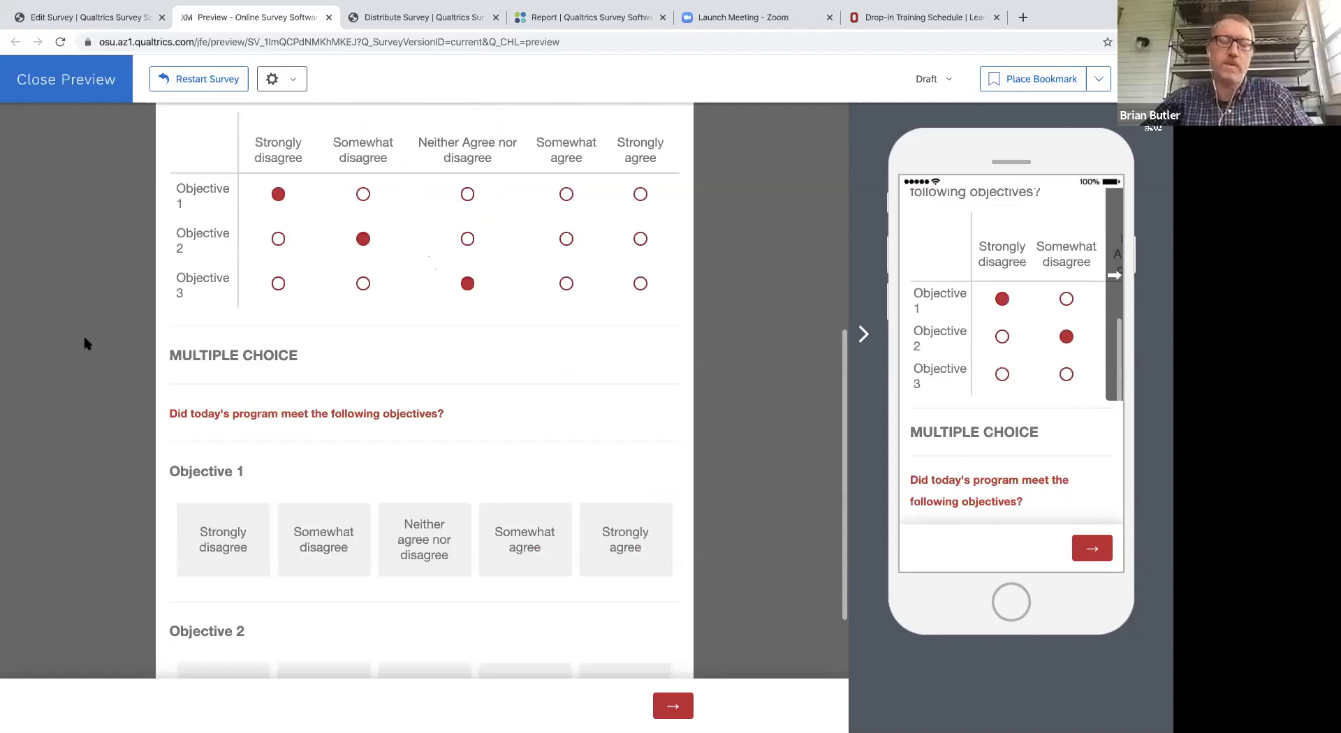
scroll(84, 344, "down", 5)
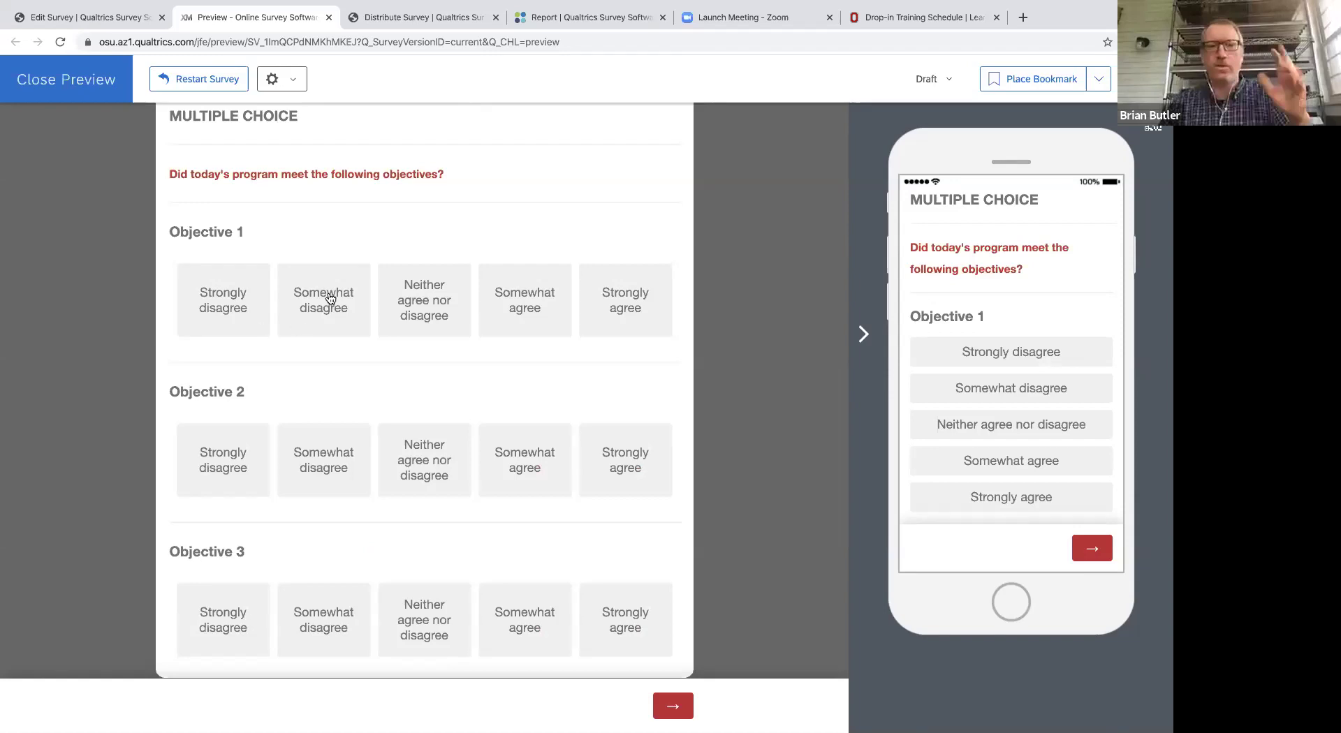
left_click(352, 332)
left_click(444, 469)
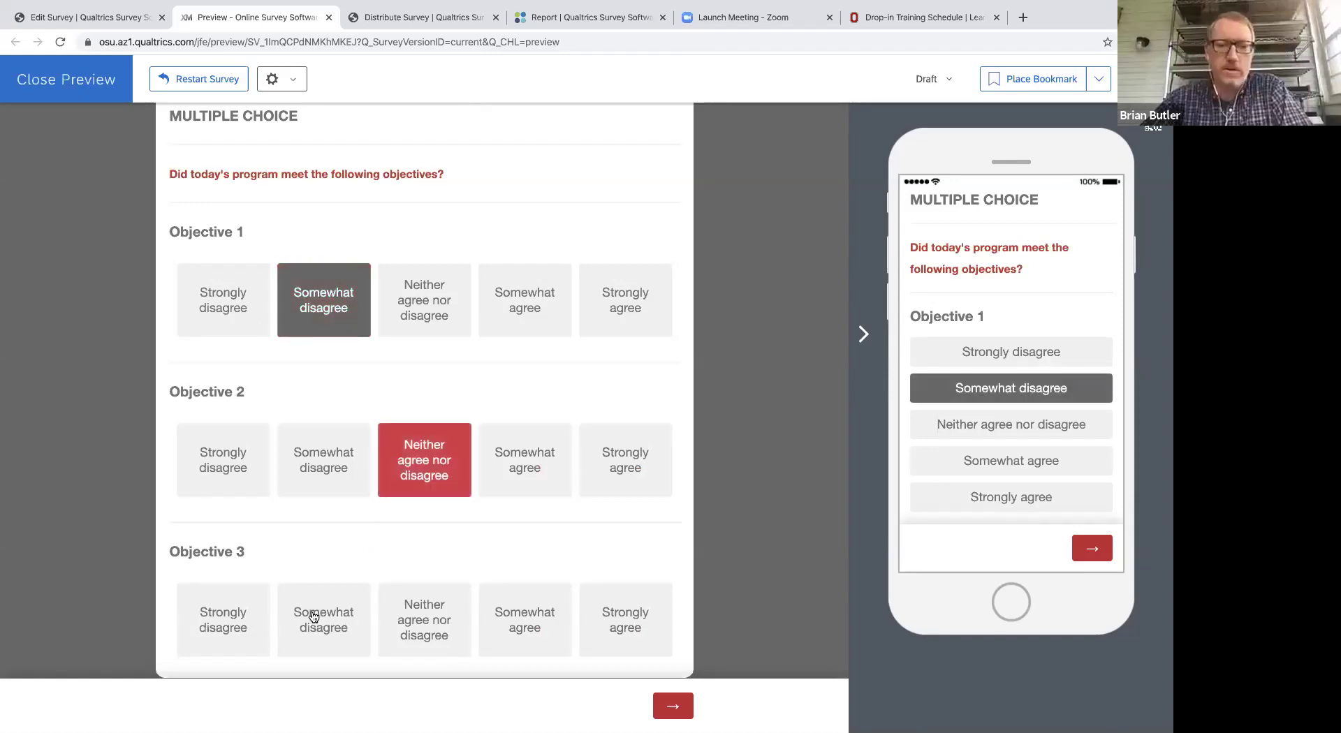
left_click(314, 620)
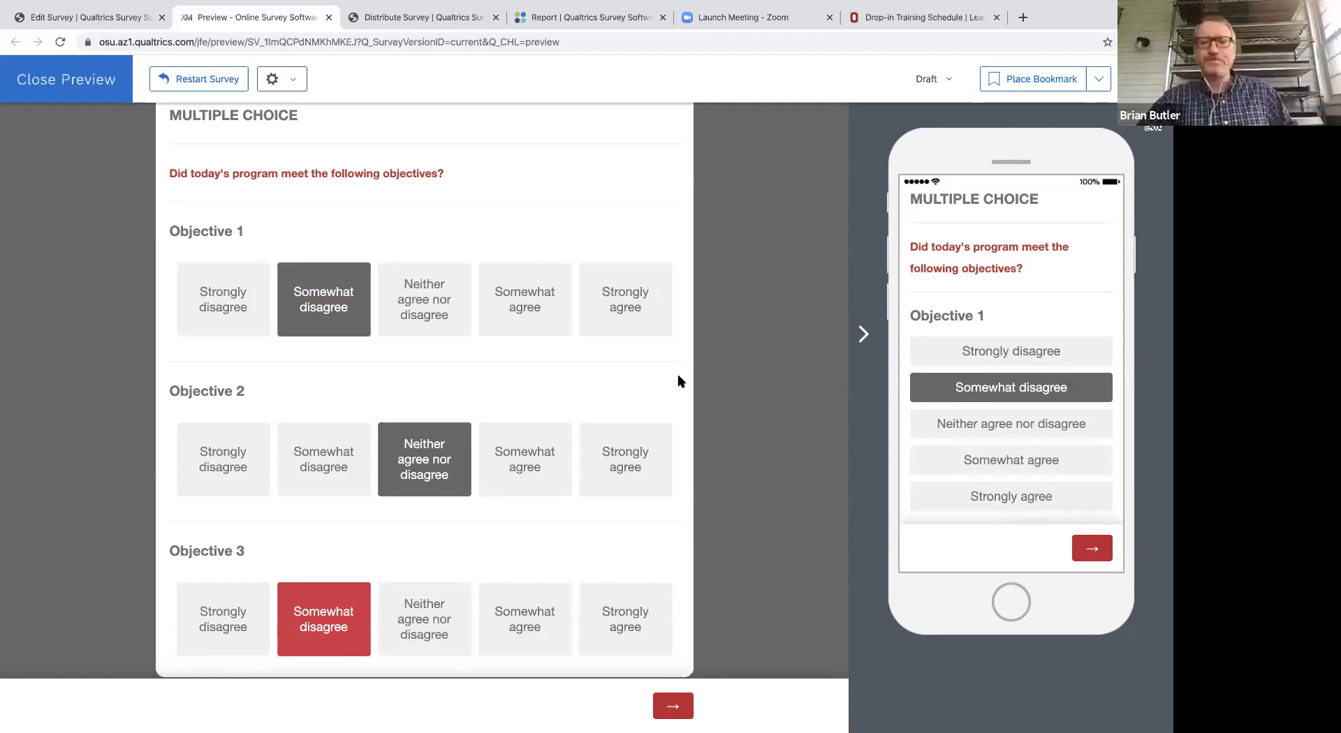
Compare the question formats in the desktop and mobile previews, including the further columns of the mobile side by side table.
scroll(670, 349, "up", 5)
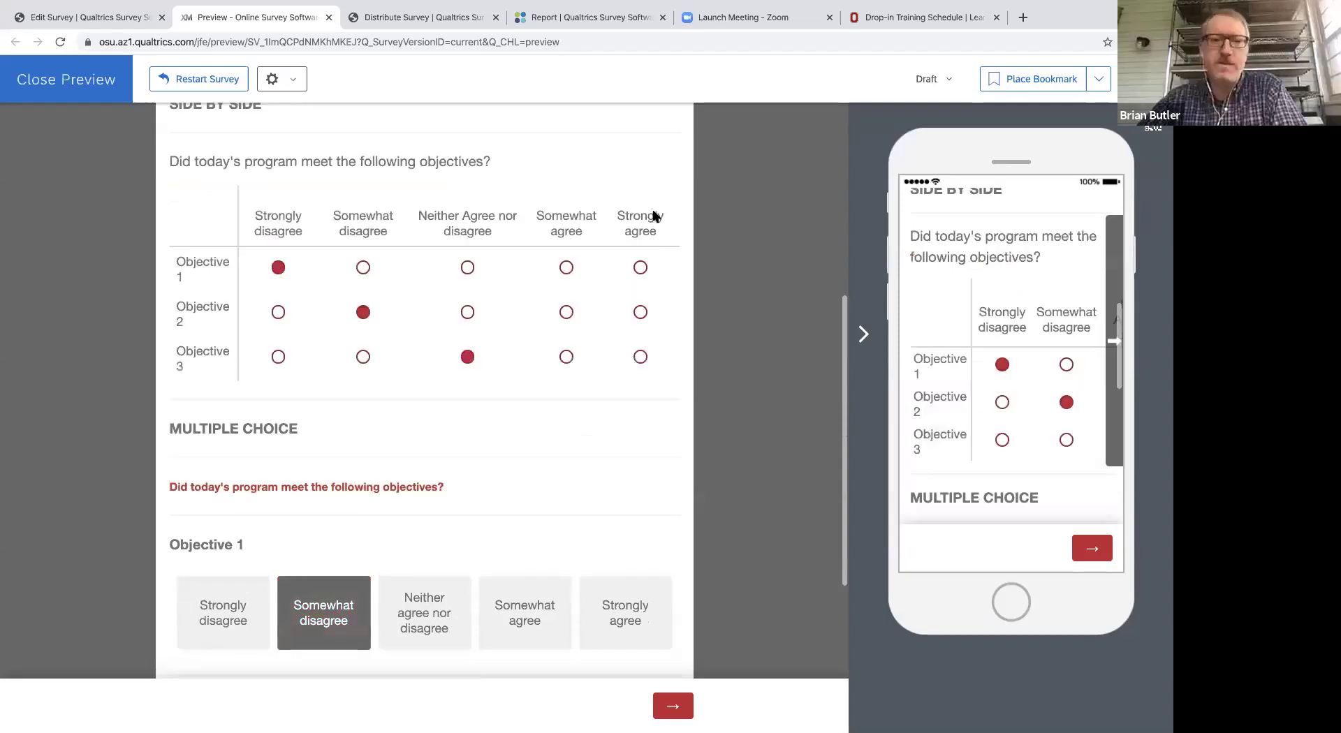
scroll(353, 224, "up", 5)
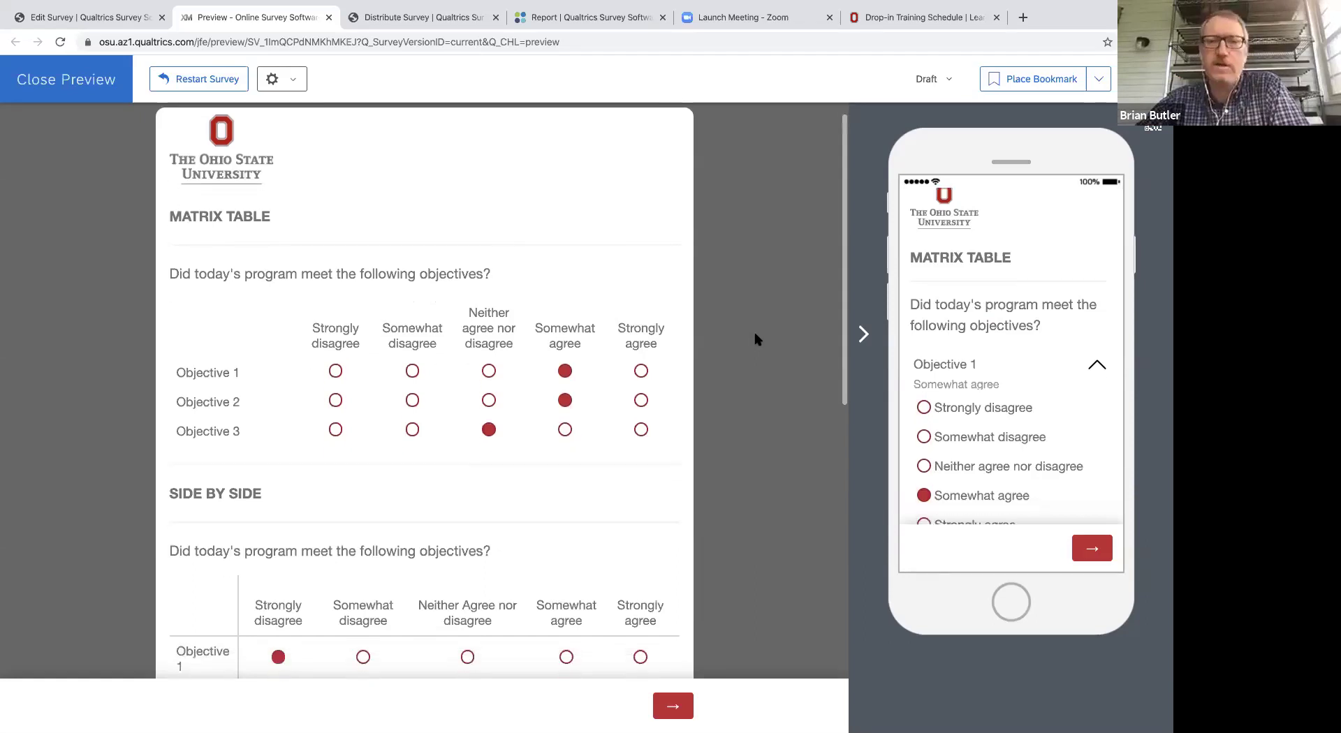
scroll(754, 339, "down", 3)
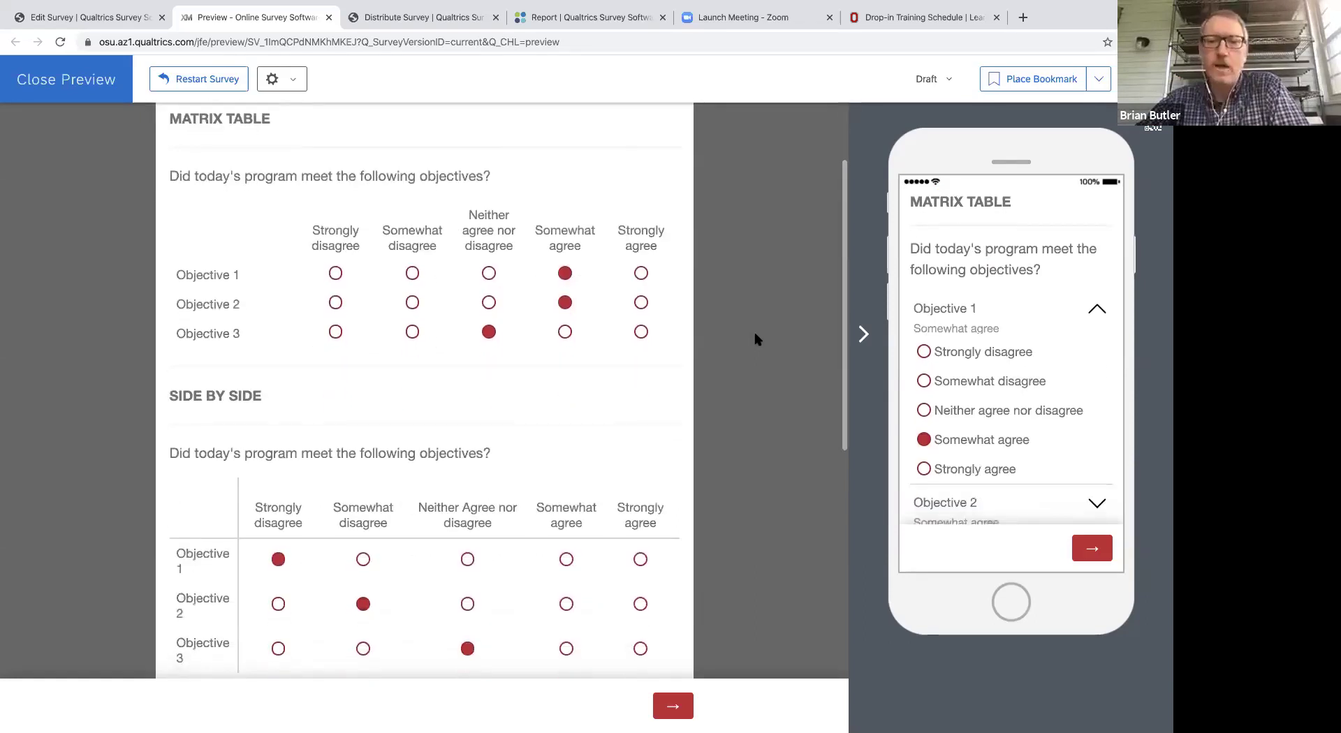
scroll(754, 339, "up", 1)
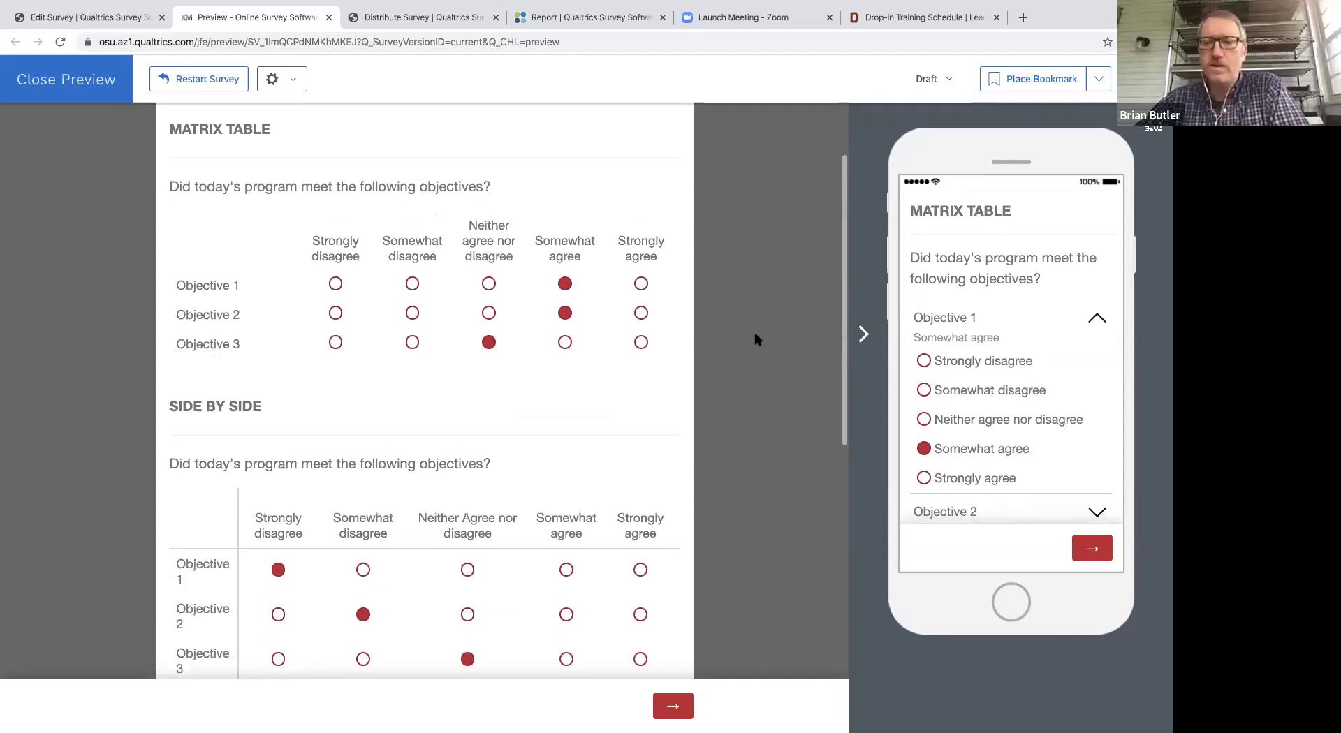
scroll(760, 334, "up", 1)
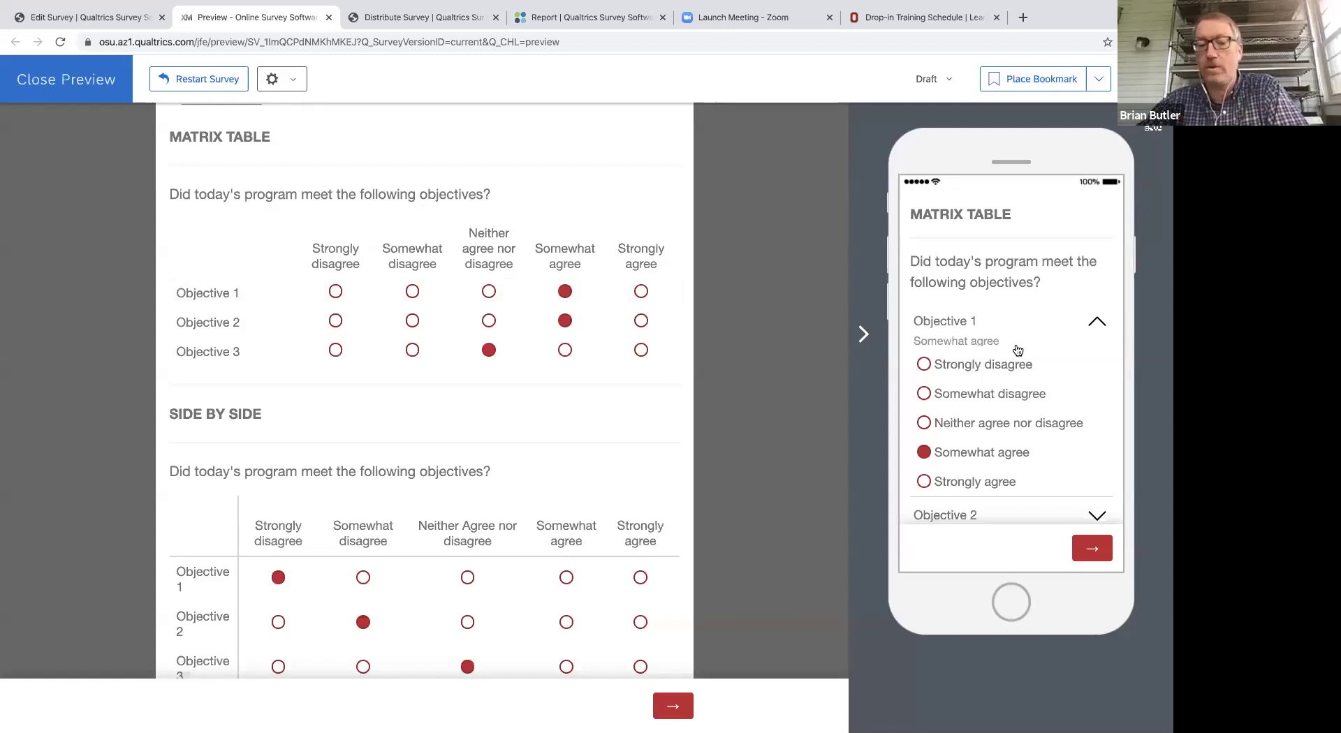
scroll(1018, 326, "down", 2)
scroll(1018, 327, "down", 1)
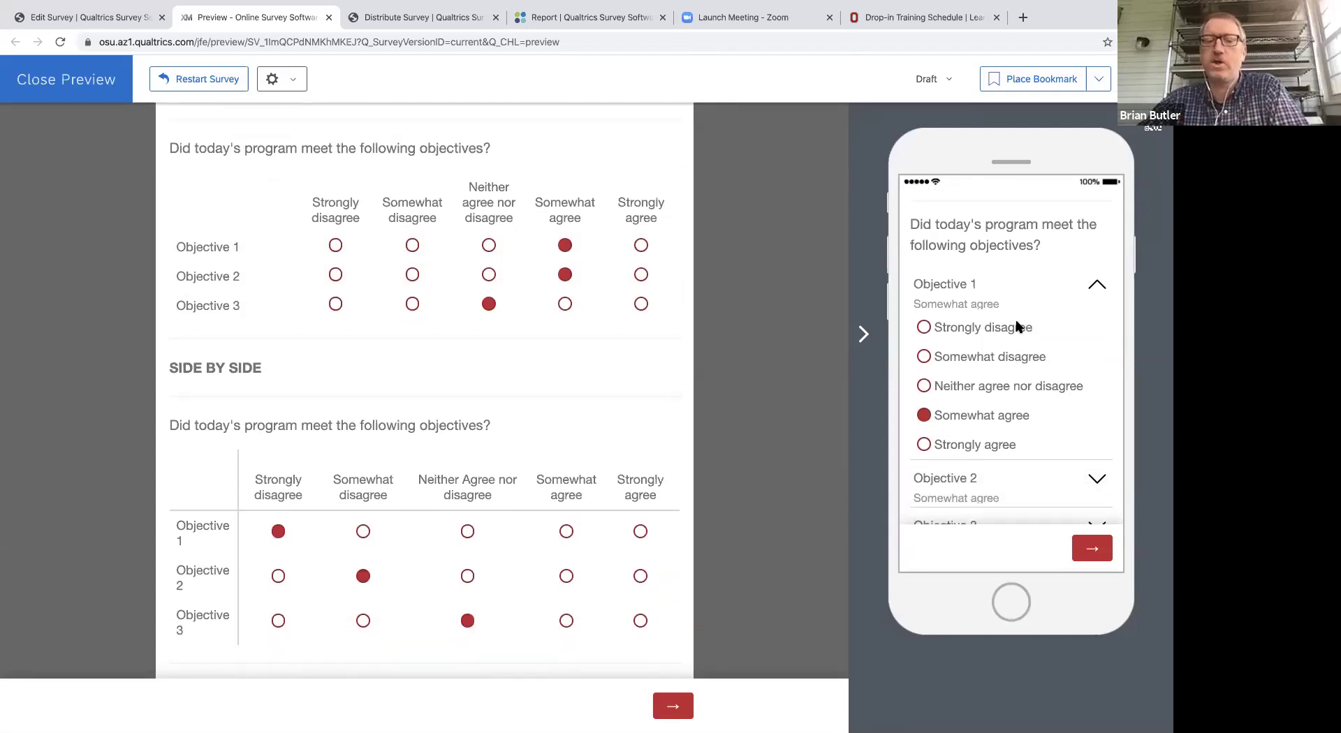
scroll(1017, 326, "down", 5)
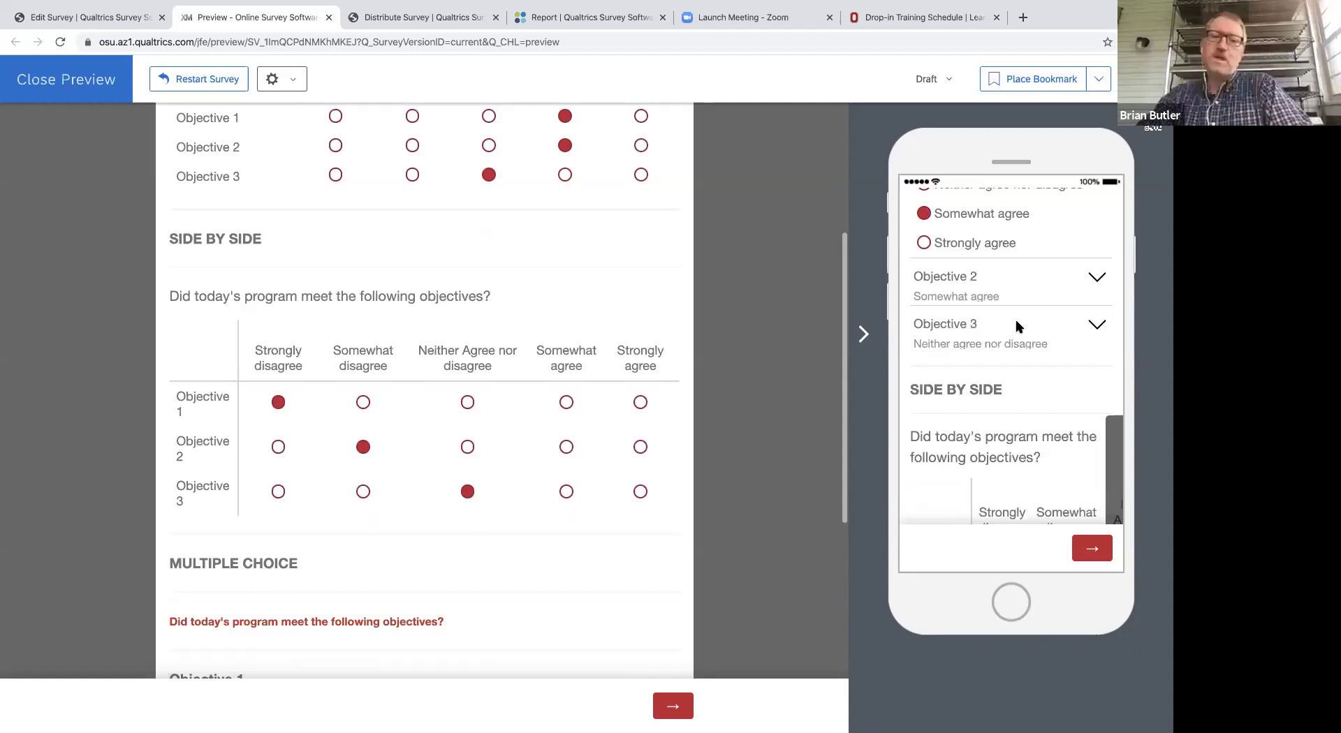
scroll(757, 320, "down", 4)
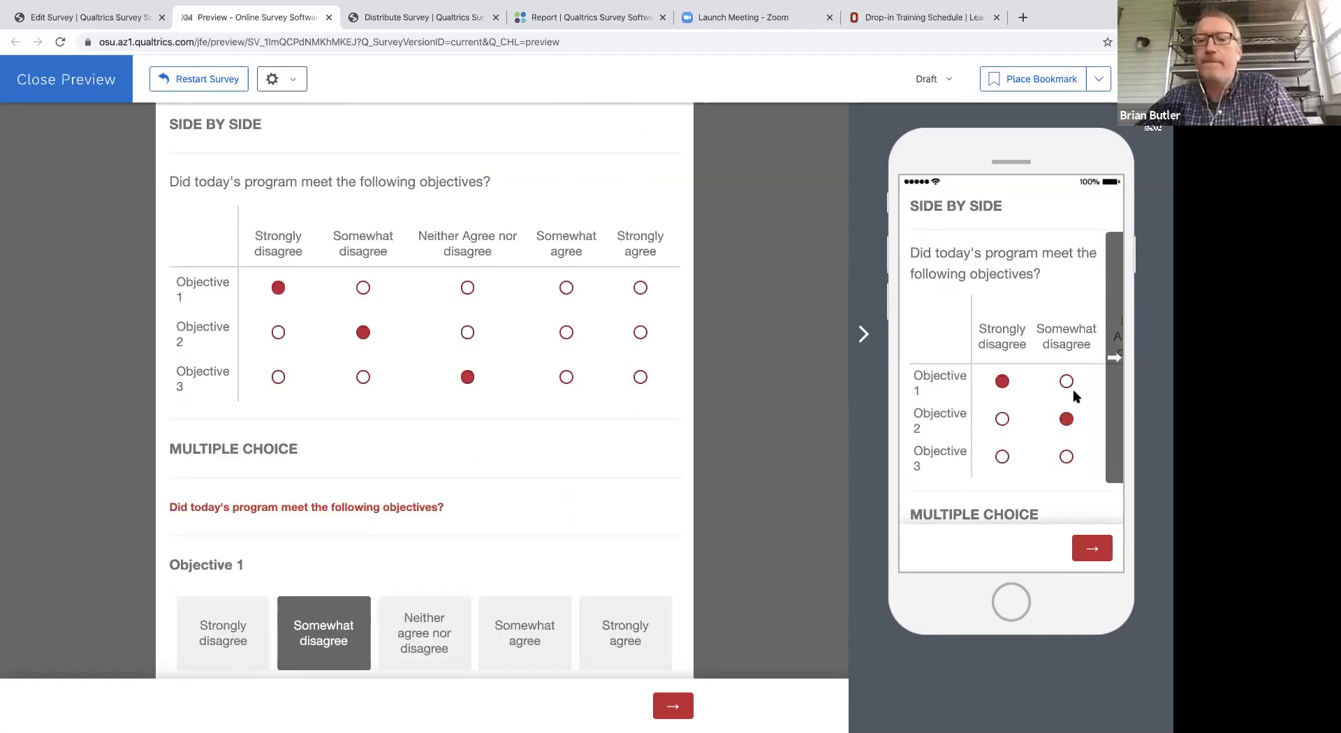
left_click(1112, 359)
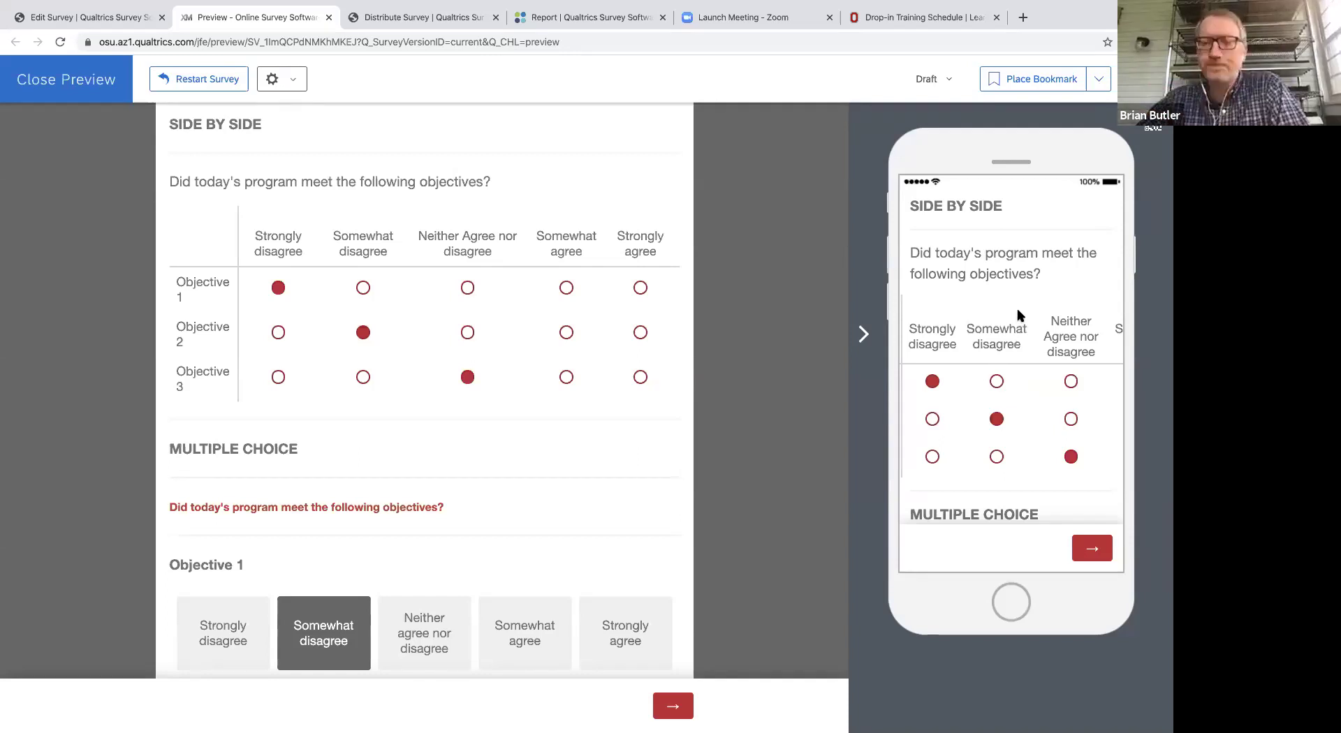
scroll(1016, 314, "down", 2)
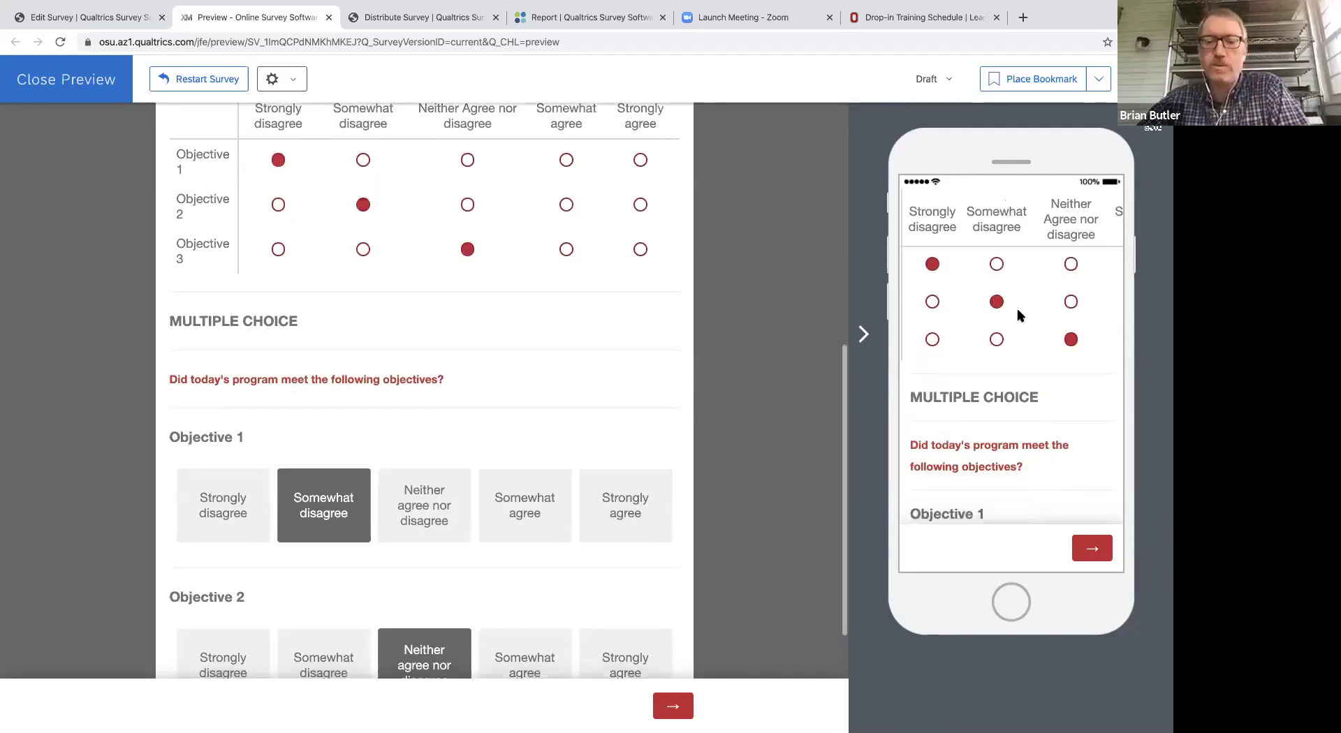
Compare how the multiple choice, side by side and matrix table questions appear in the desktop and mobile previews.
scroll(1017, 314, "down", 2)
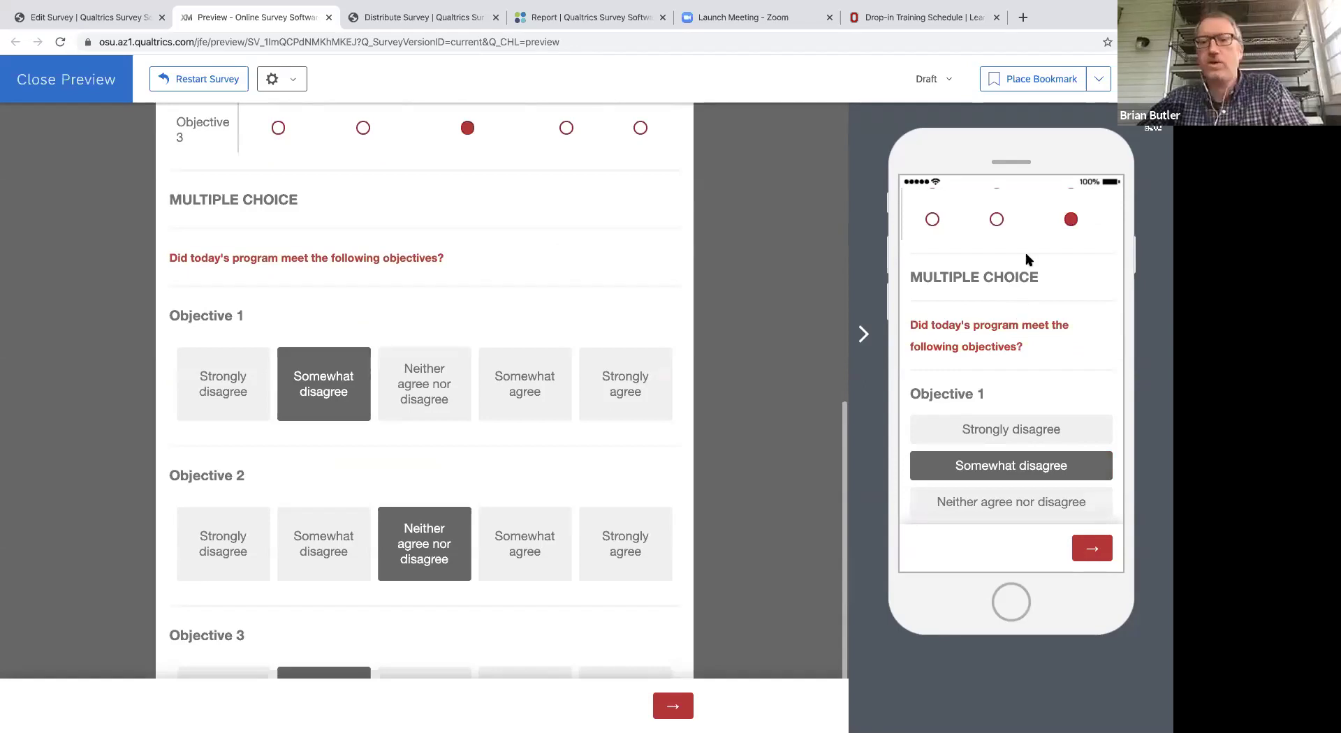
scroll(1021, 301, "down", 2)
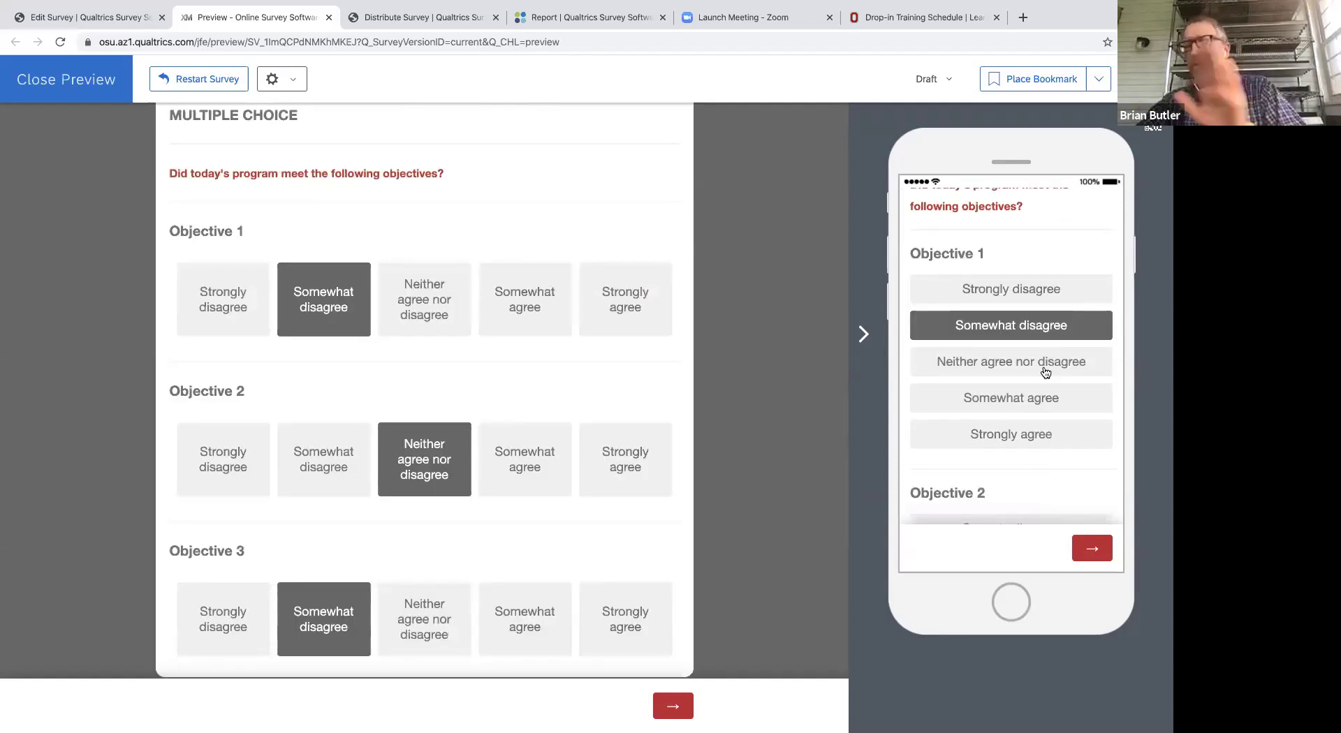
scroll(1037, 352, "down", 5)
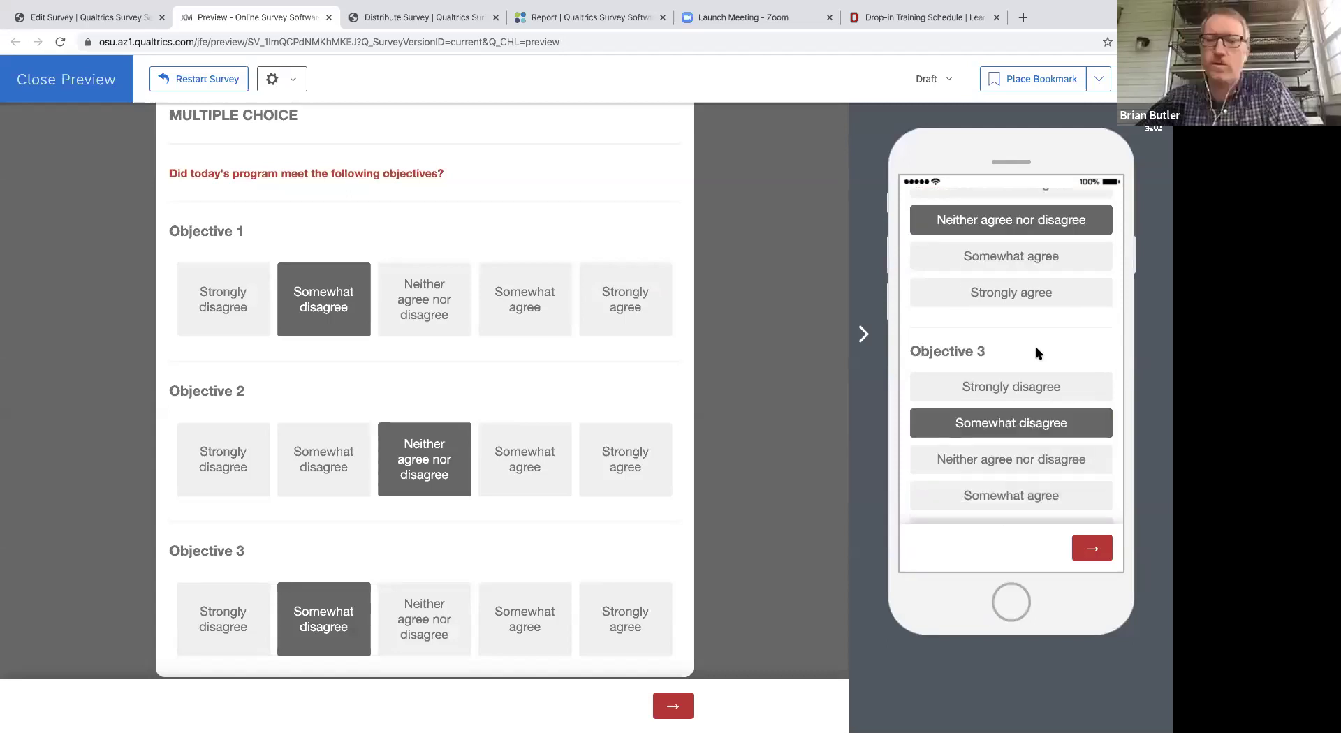
scroll(1038, 352, "up", 6)
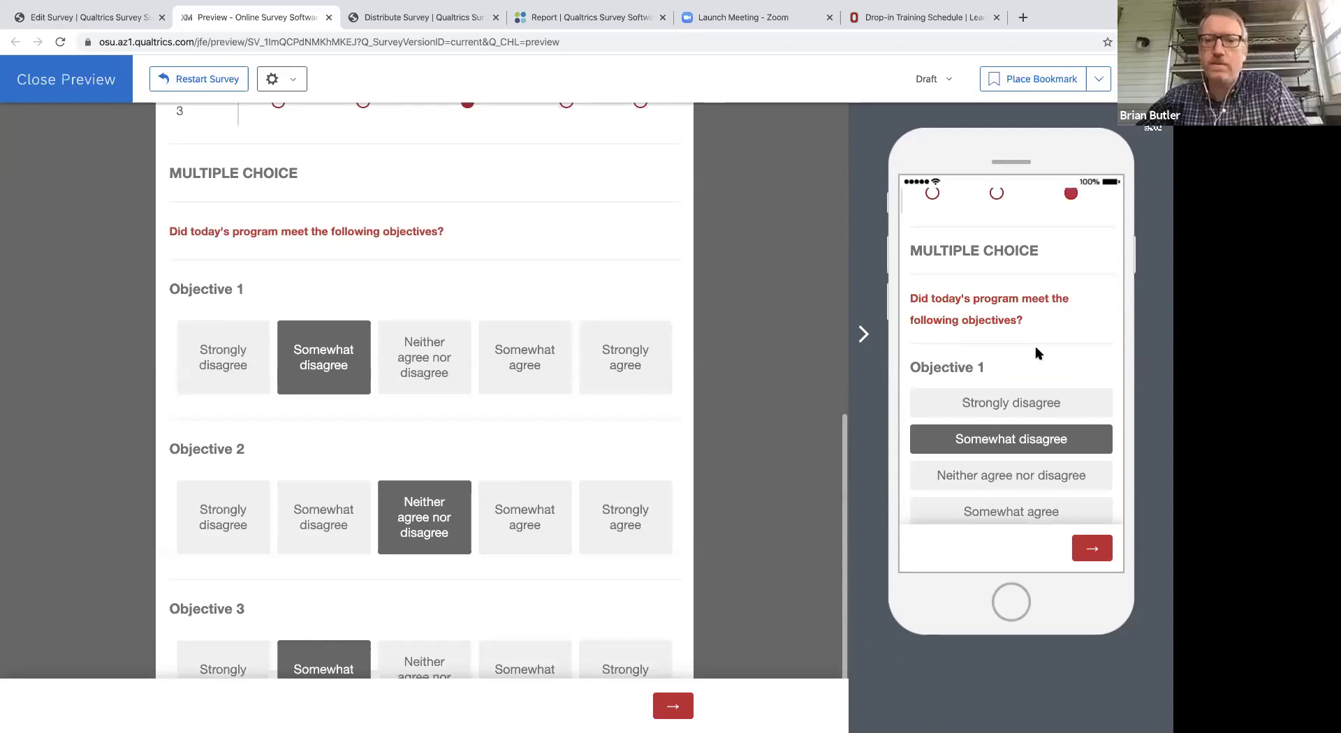
scroll(1038, 352, "up", 4)
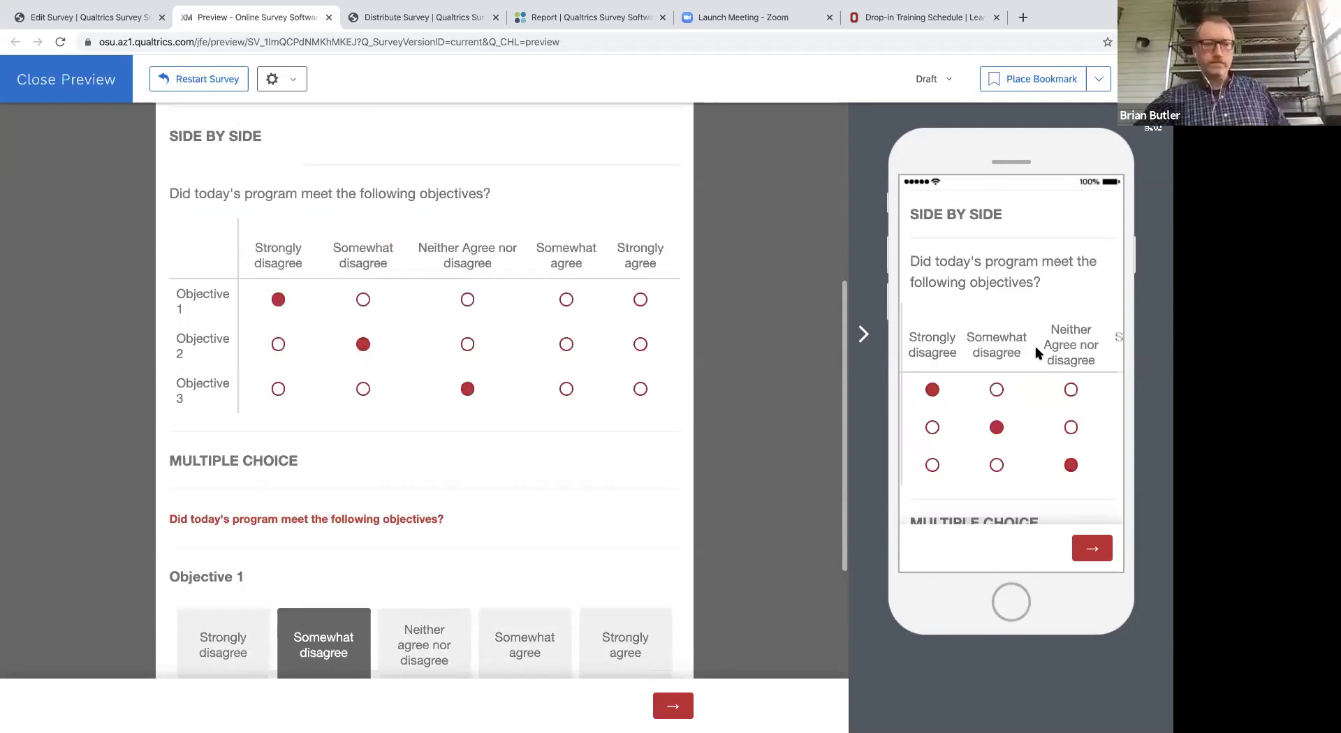
scroll(1037, 352, "up", 5)
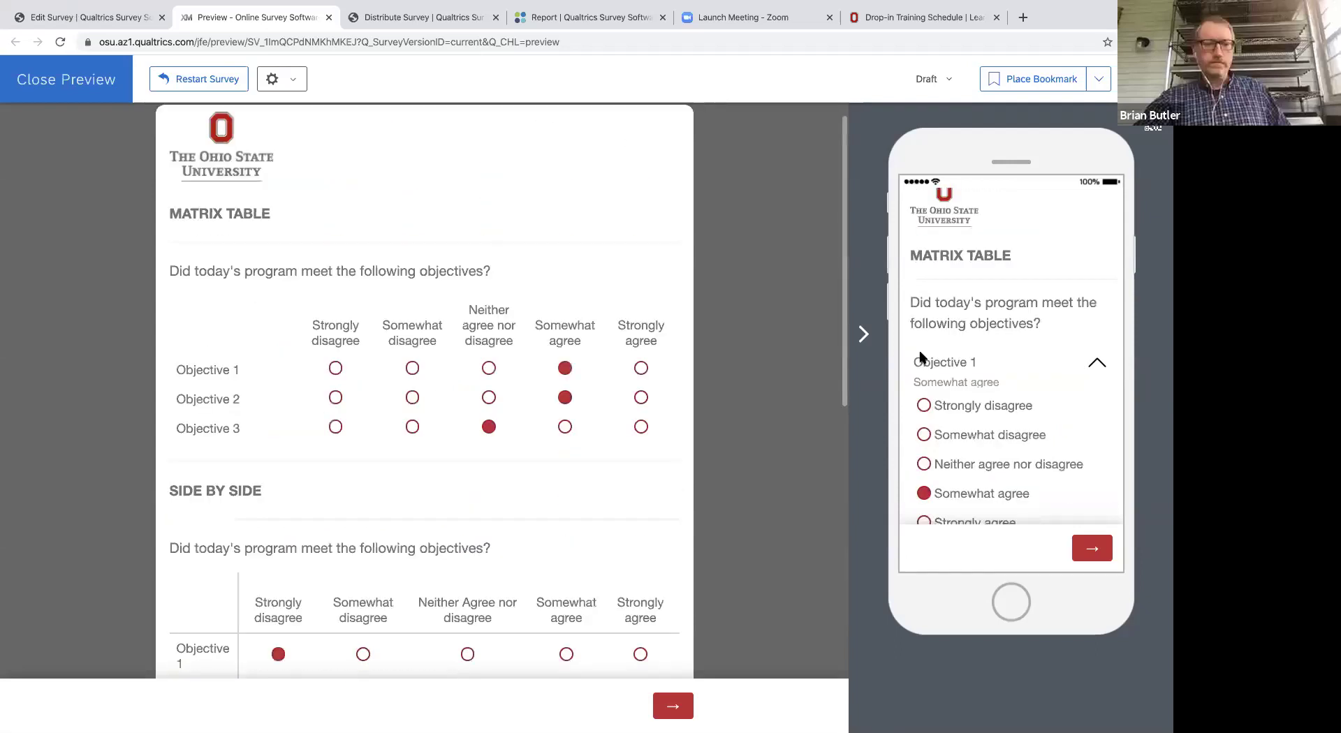
Return to the survey editor and insert a Matrix Table question directly below the MATRIX TABLE heading.
key("ctrl+1")
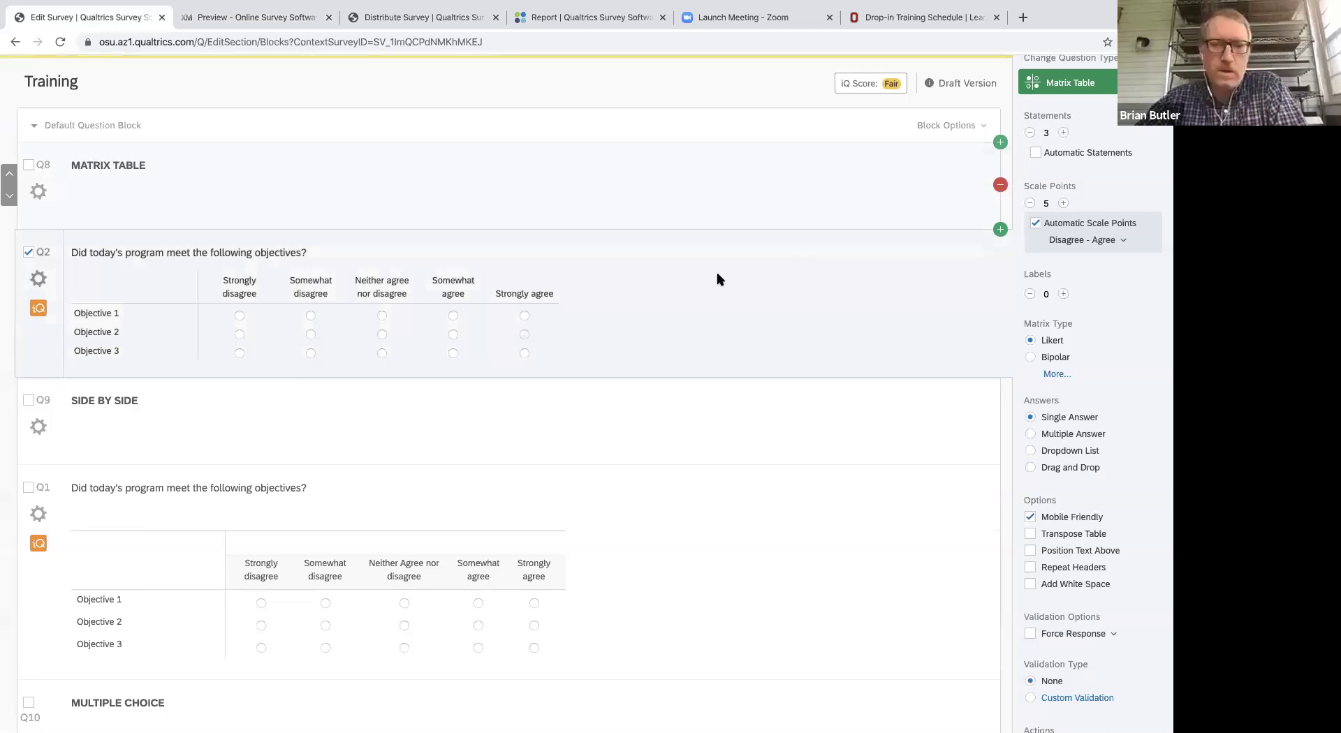
left_click(1000, 229)
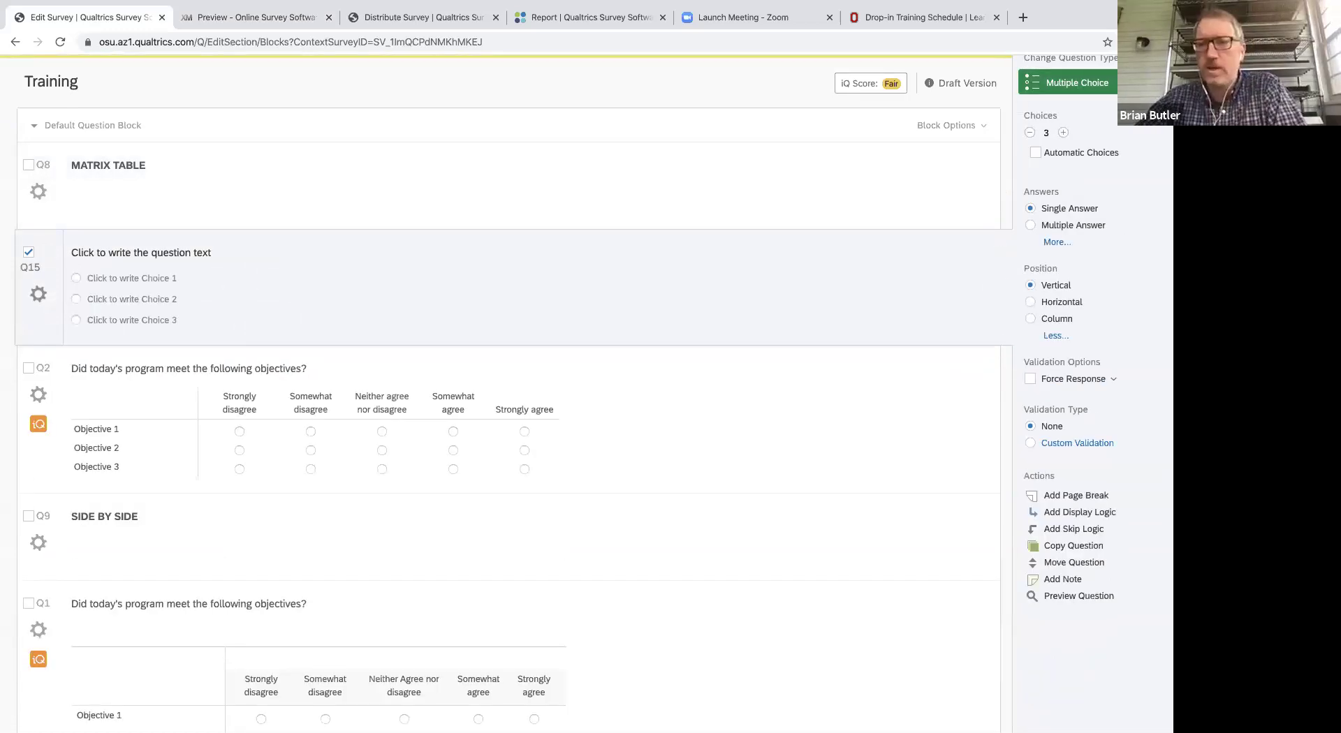
left_click(1068, 82)
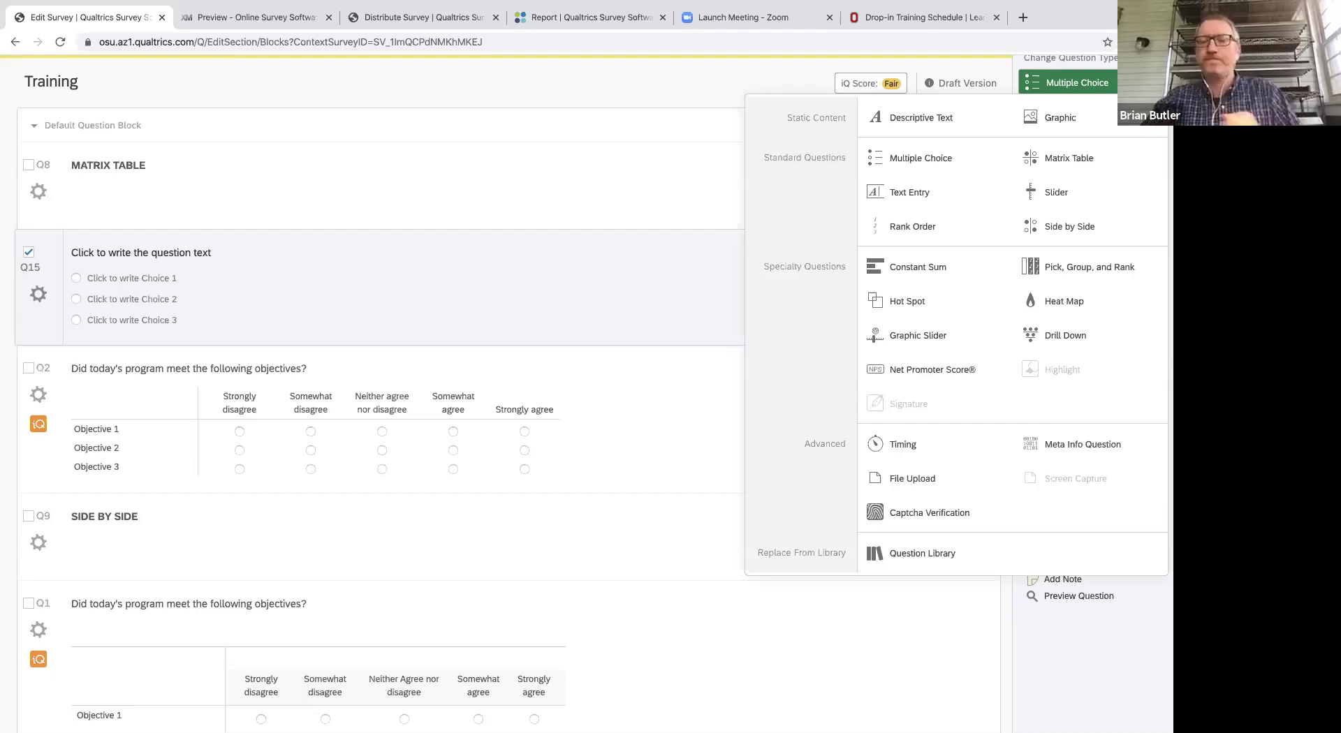
mouse_move(883, 168)
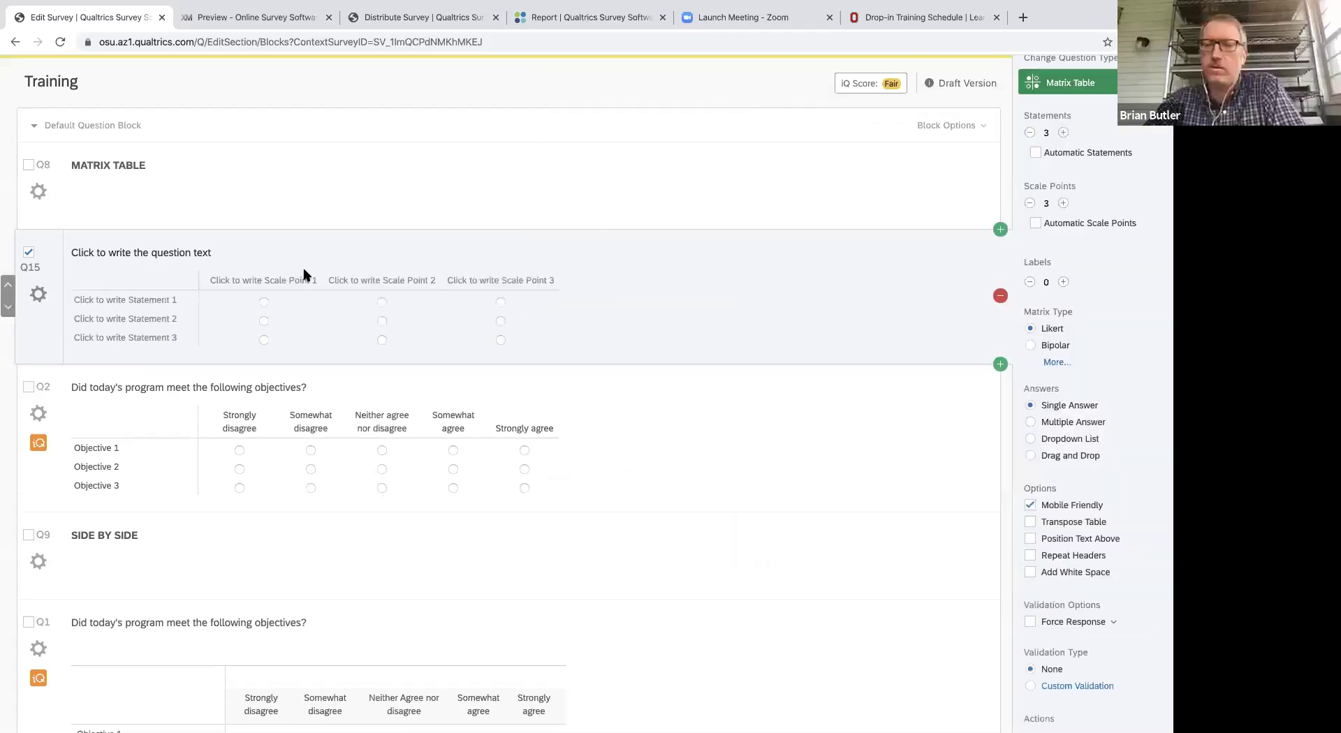
left_click(152, 300)
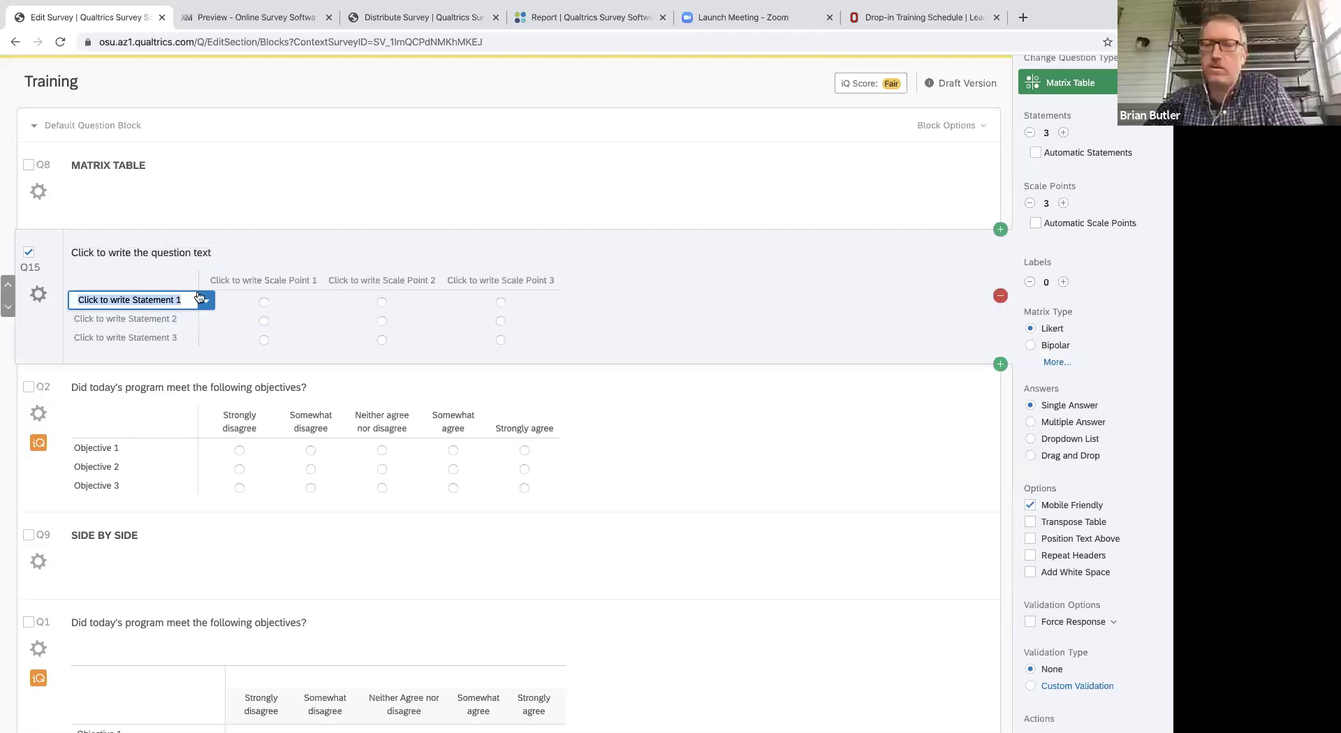
Set the new matrix question's text to "Please rate the following from today's training.".
left_click(140, 253)
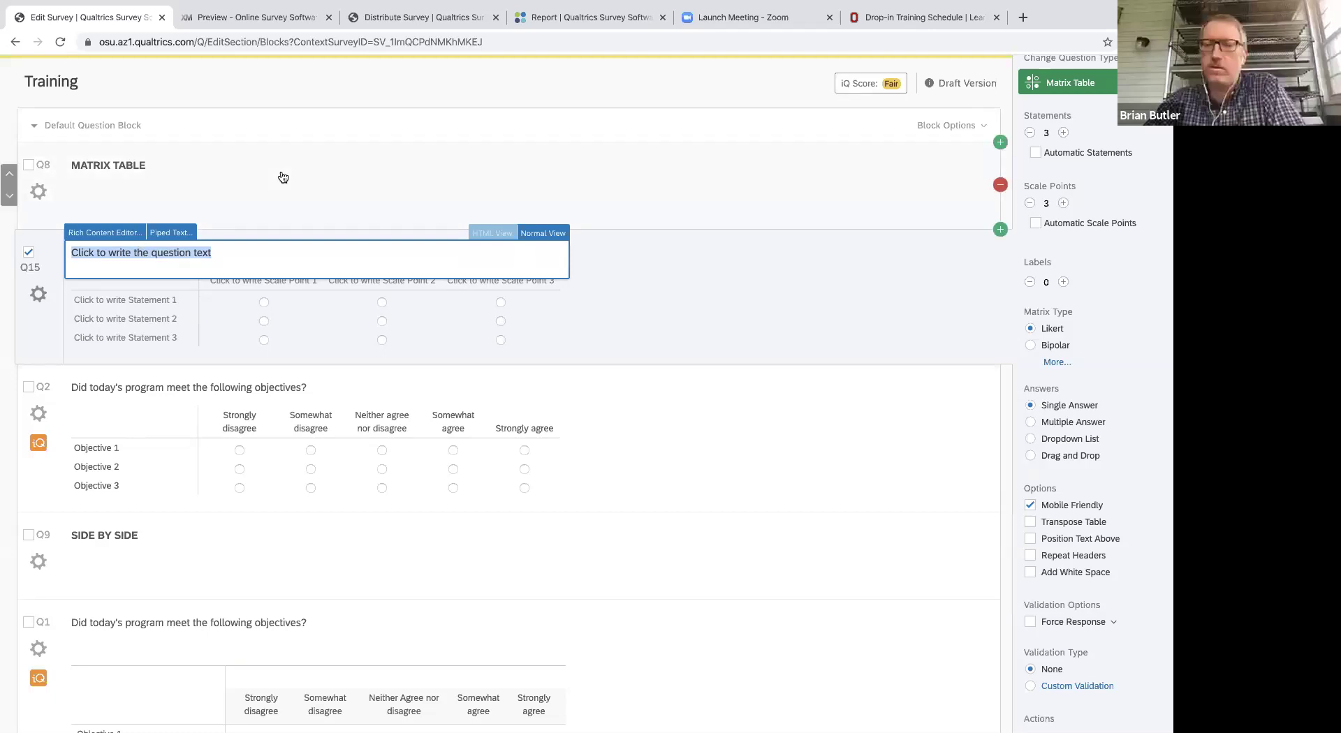
type("PLease")
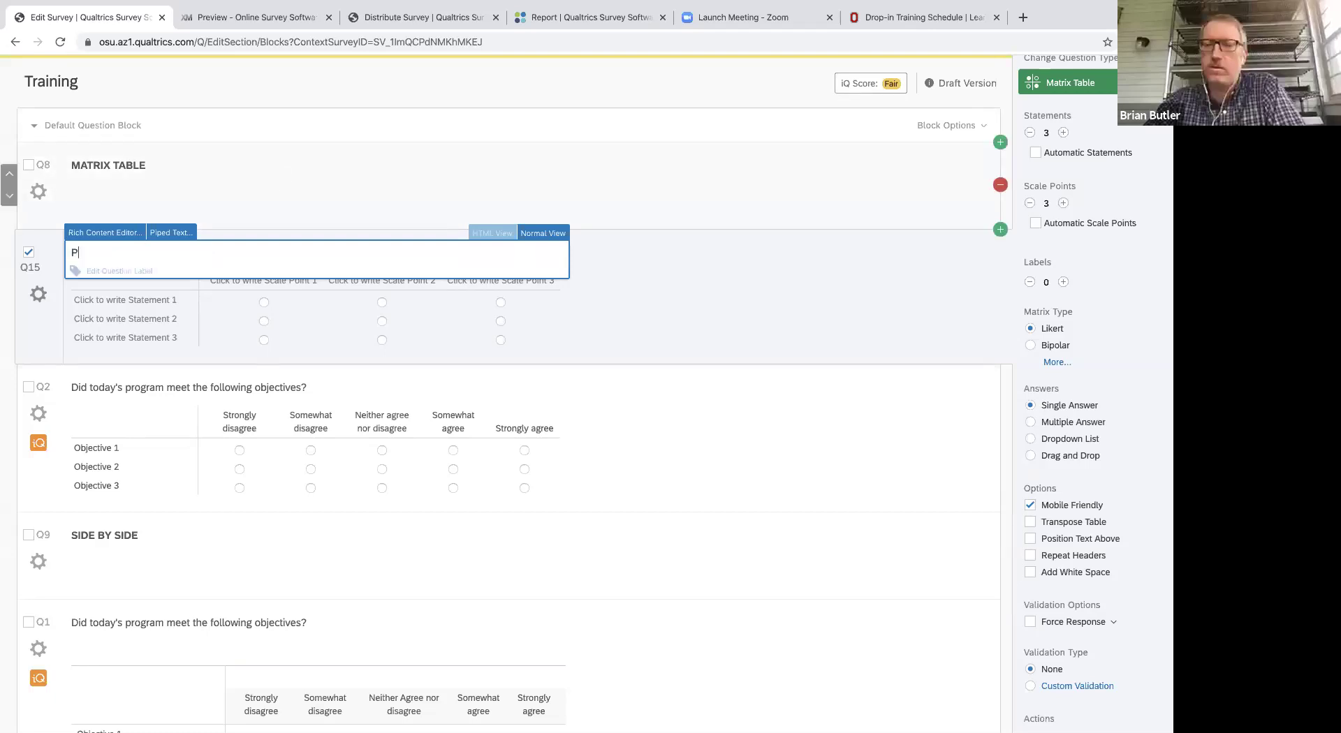
key("BackSpace")
key("BackSpace")
key("BackSpace")
key("BackSpace")
key("BackSpace")
key("BackSpace")
type("lease rate the following from today's training.")
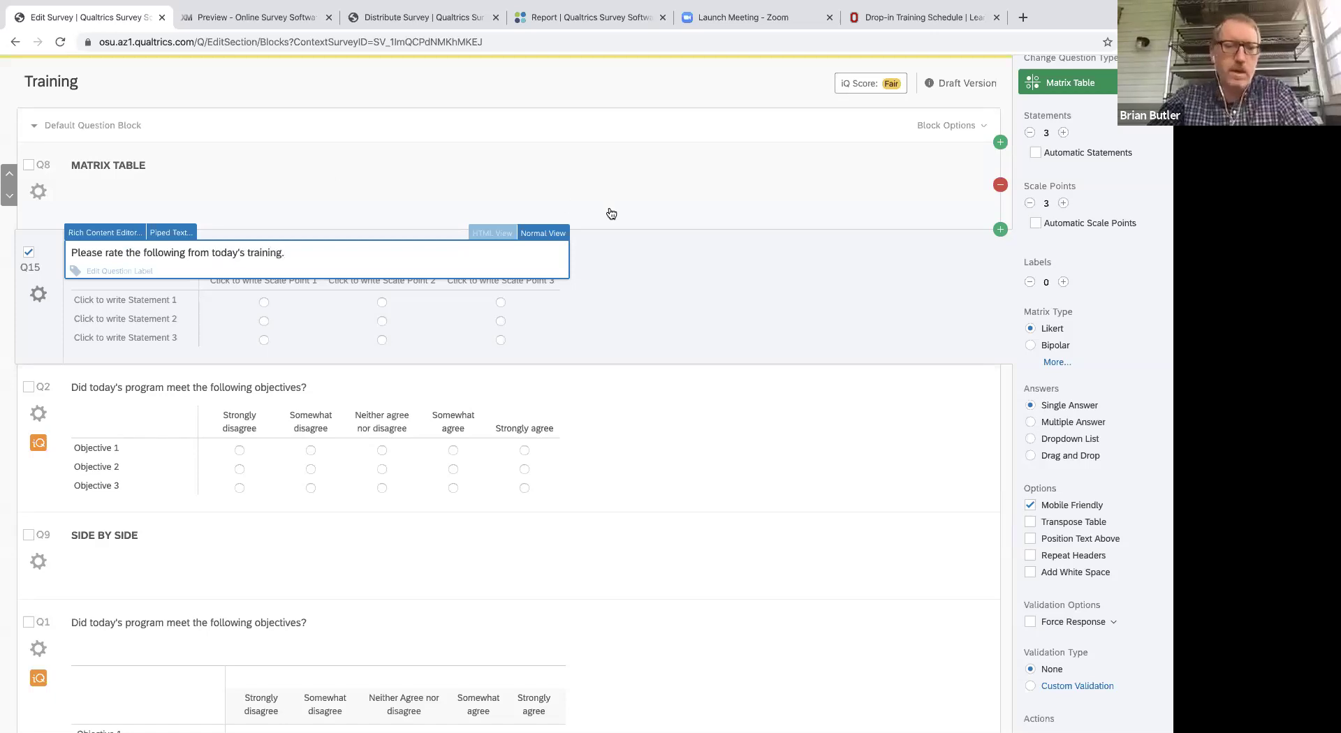
left_click(628, 241)
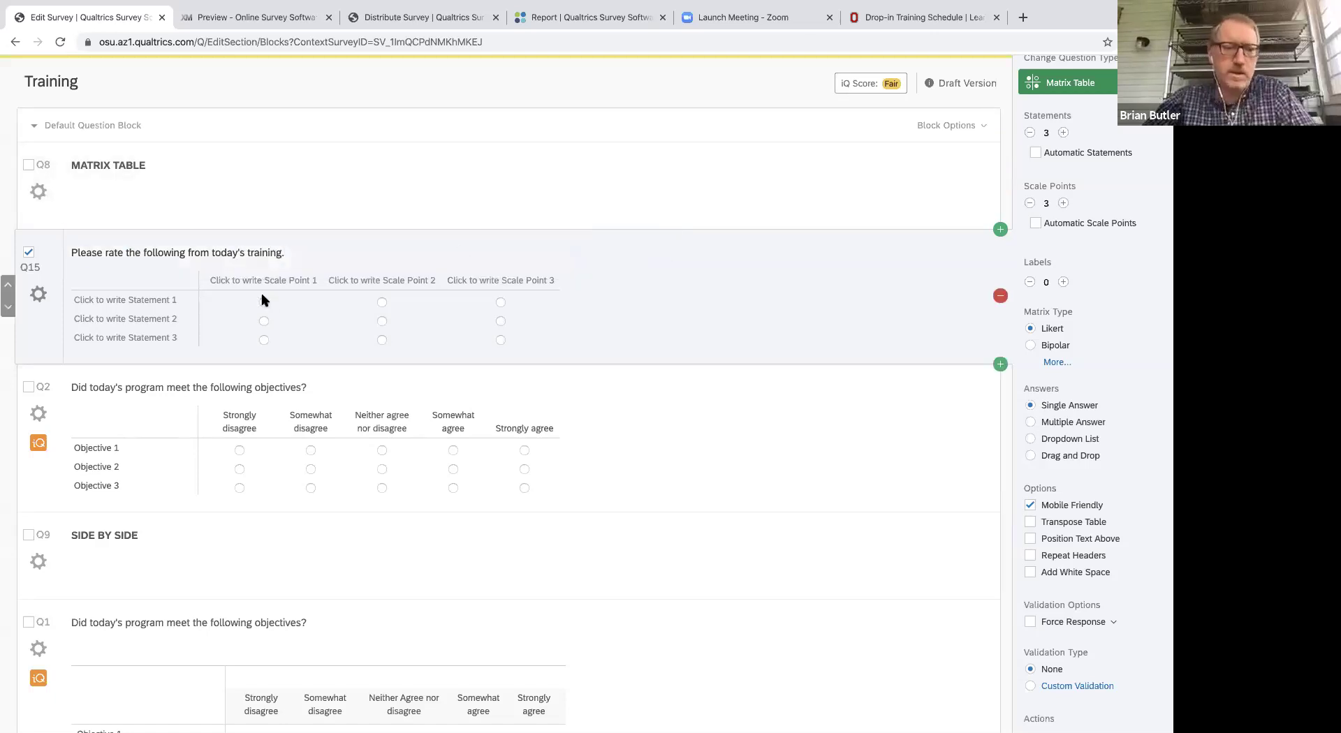
Name the three statements of the training rating matrix Food, Seating and Parking.
left_click(143, 301)
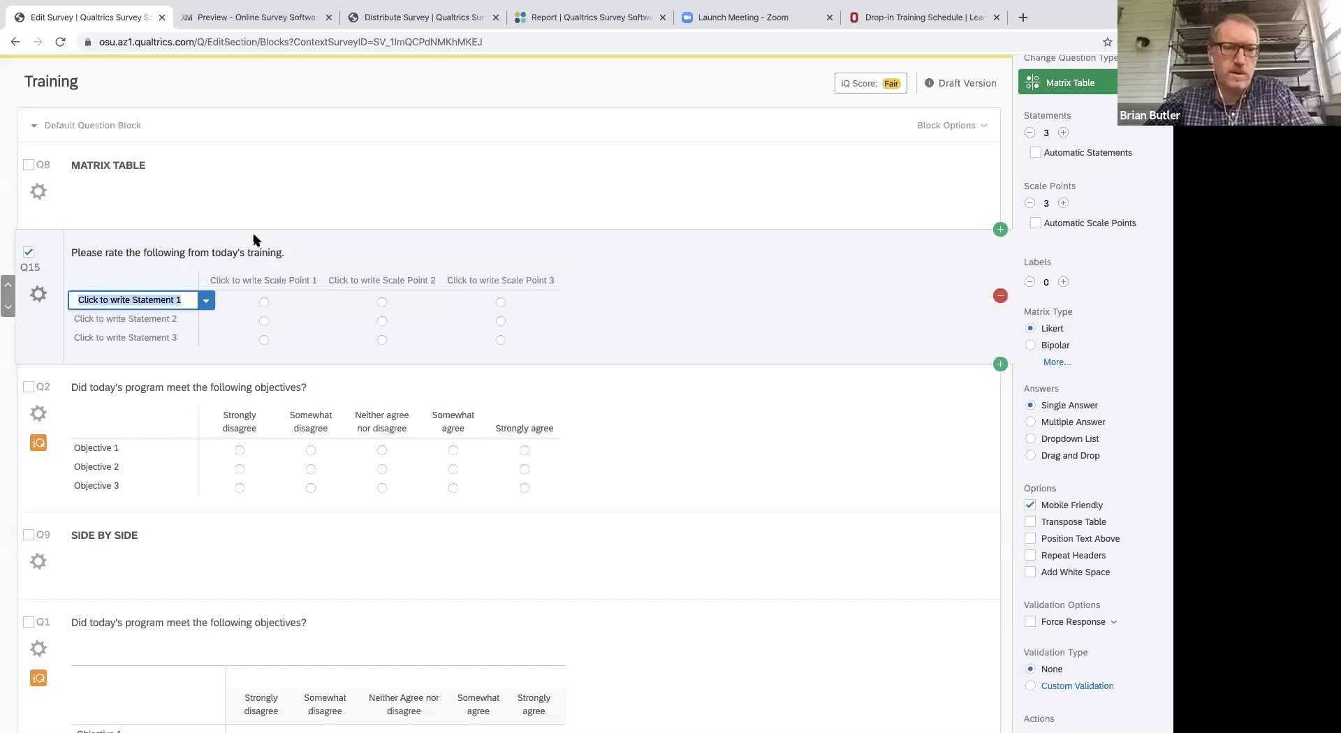
type("Foo")
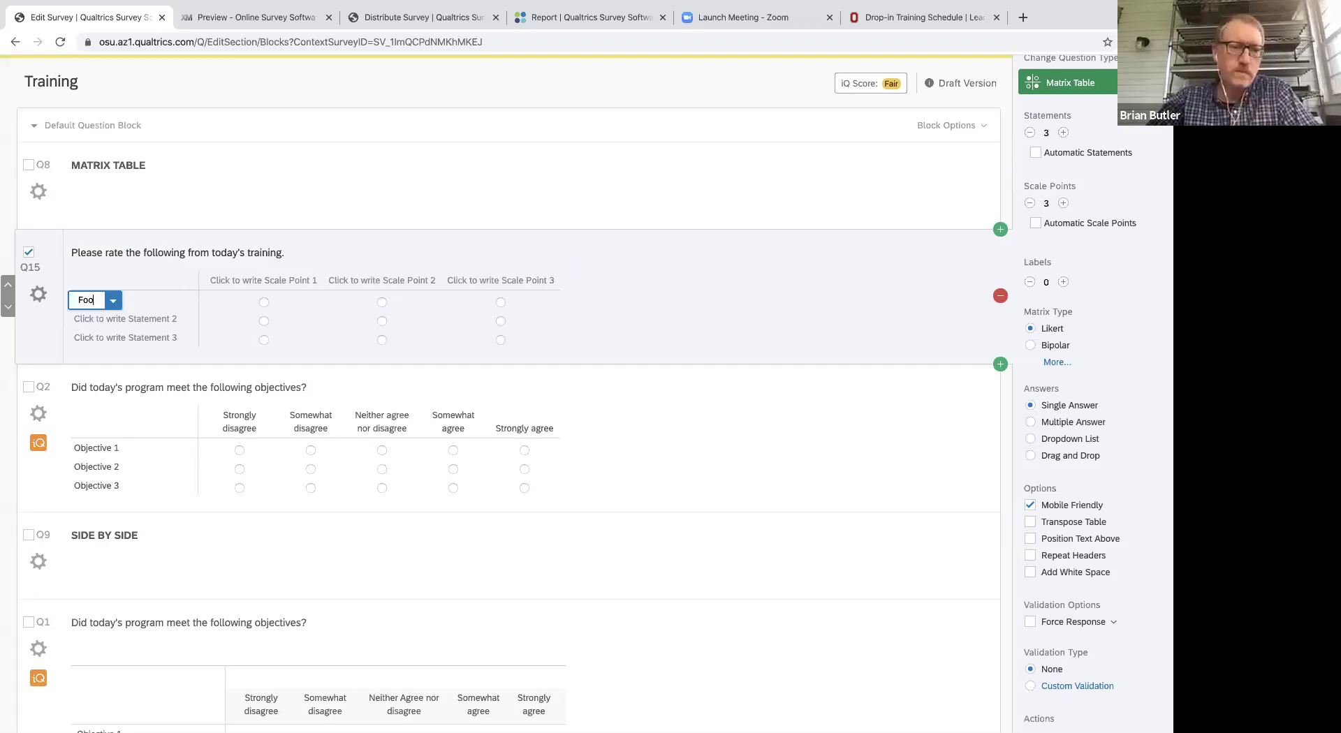
type("d")
key("Tab")
type("Seating")
key("Tab")
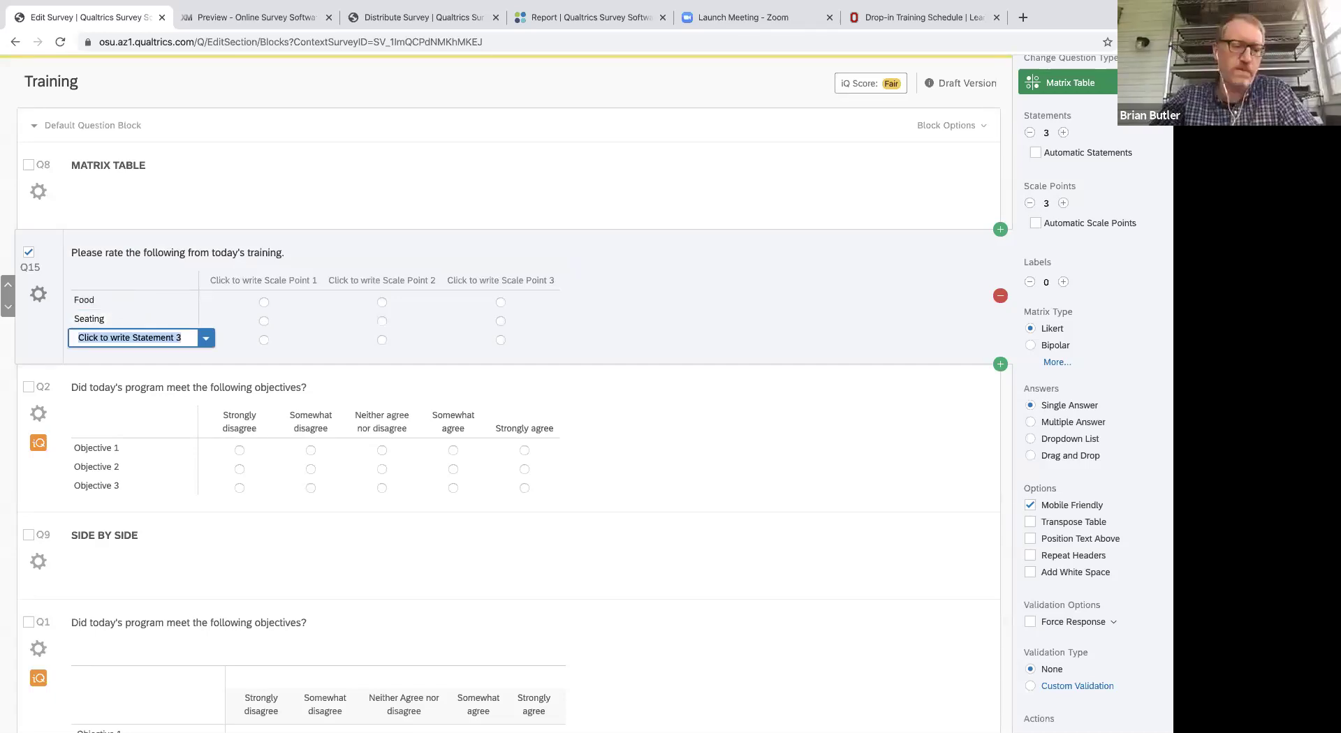
type("Parking")
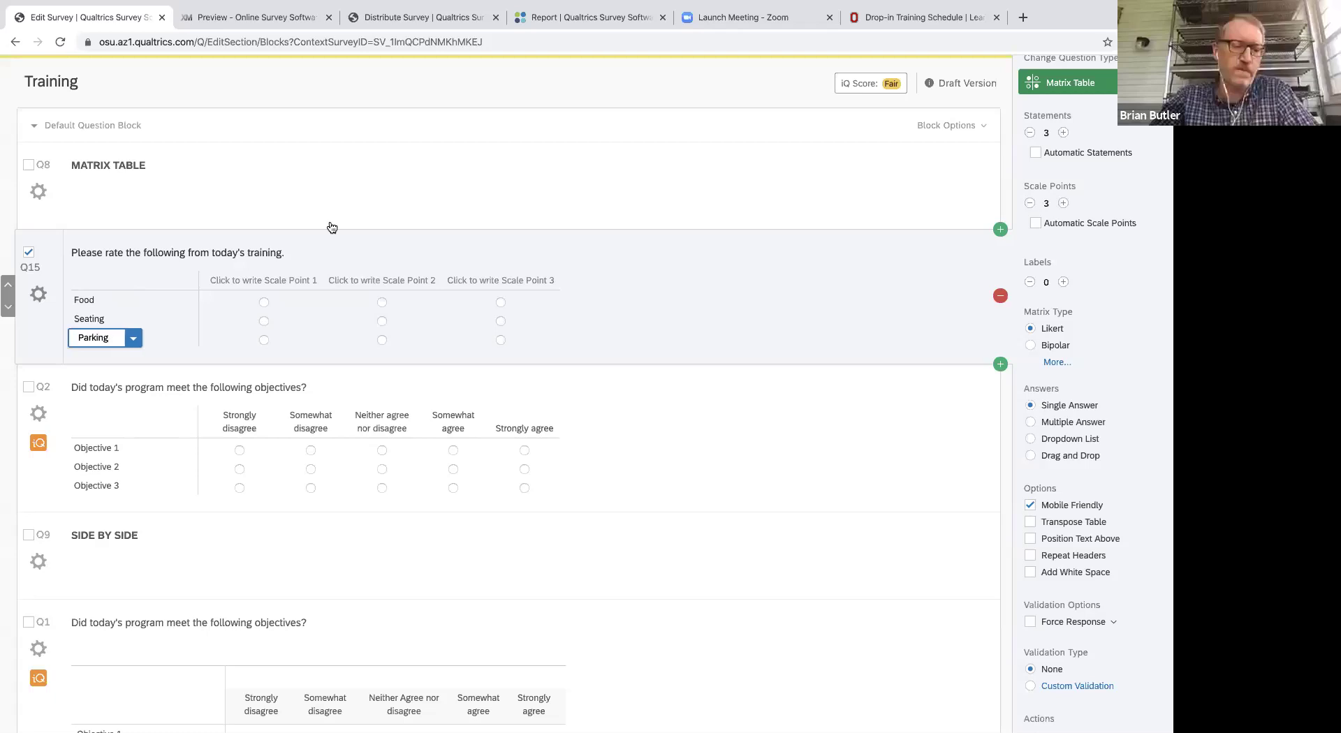
left_click(577, 201)
Try six statements in the training rating matrix, and return the number of statements to three.
left_click(1062, 134)
left_click(1063, 133)
left_click(1063, 133)
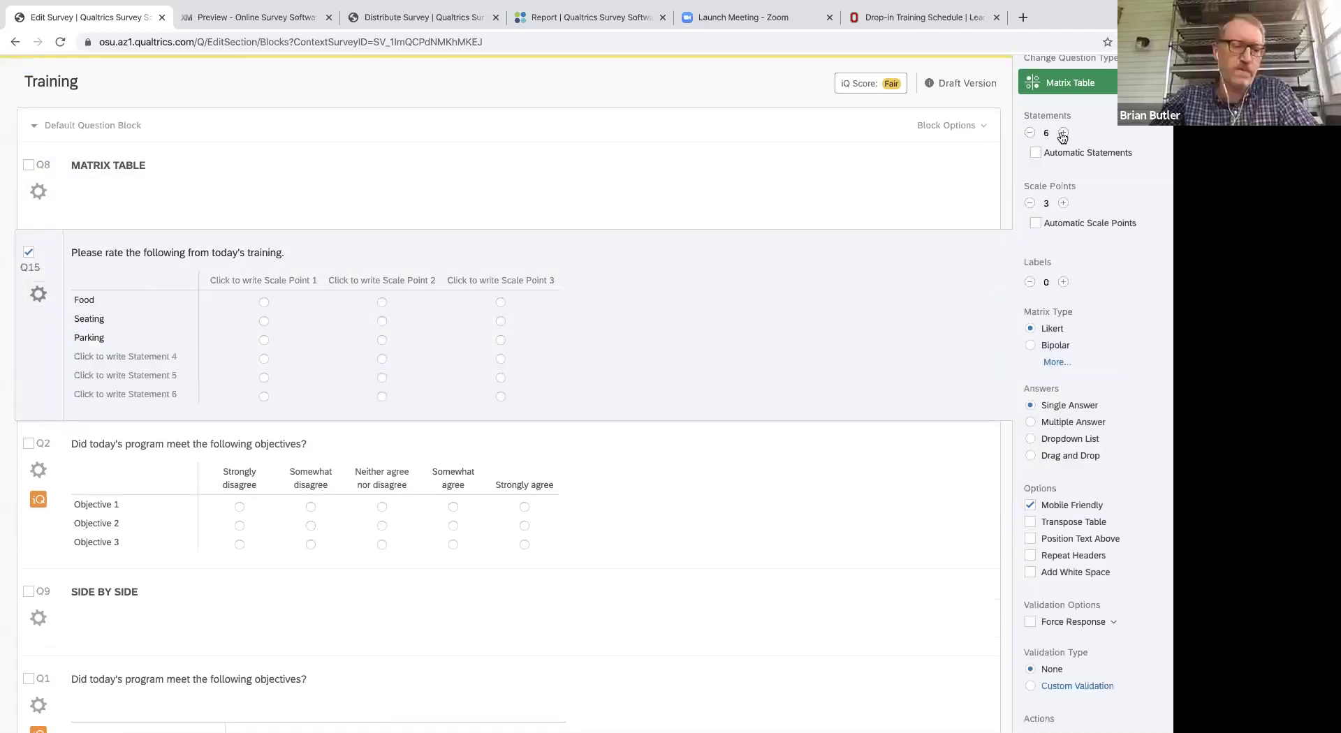
left_click(1030, 133)
left_click(1030, 133)
left_click(1030, 133)
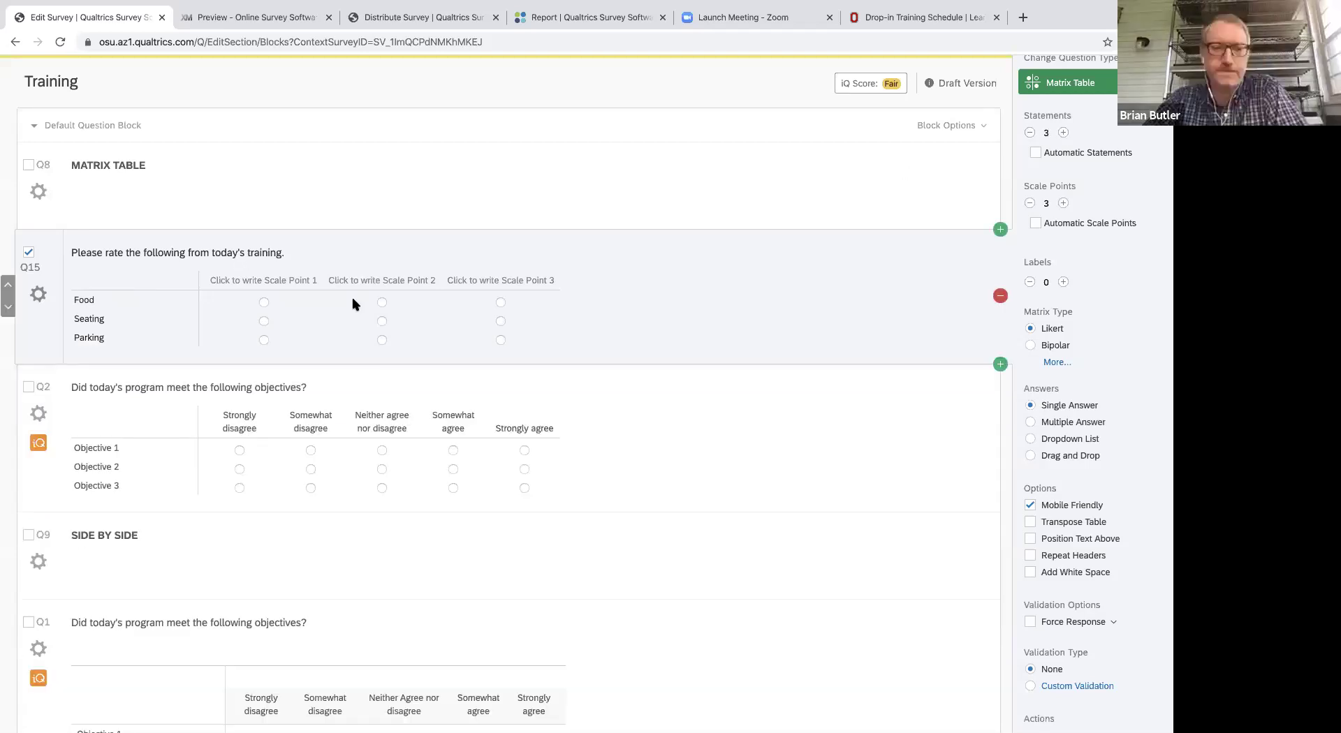
Try five scale points and automatic scale points for the training rating matrix, and dismiss the alert.
left_click(1063, 203)
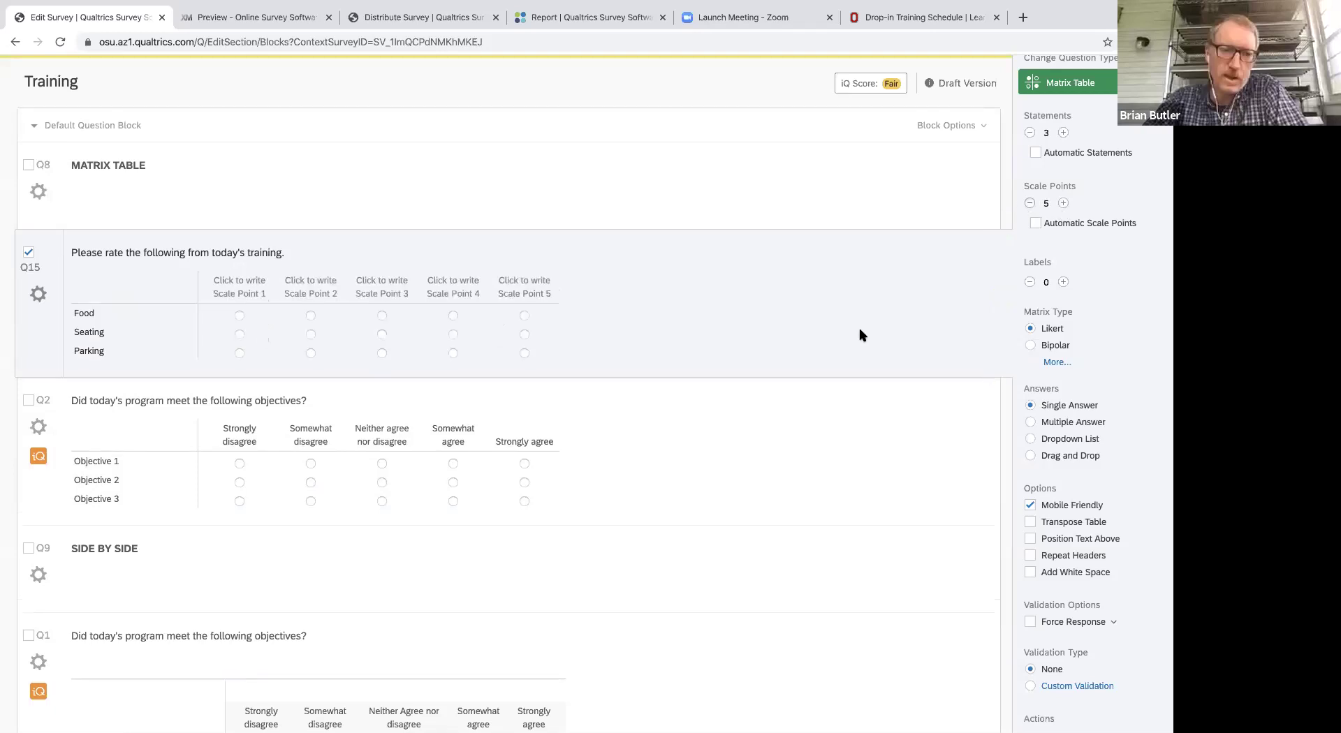
left_click(1115, 225)
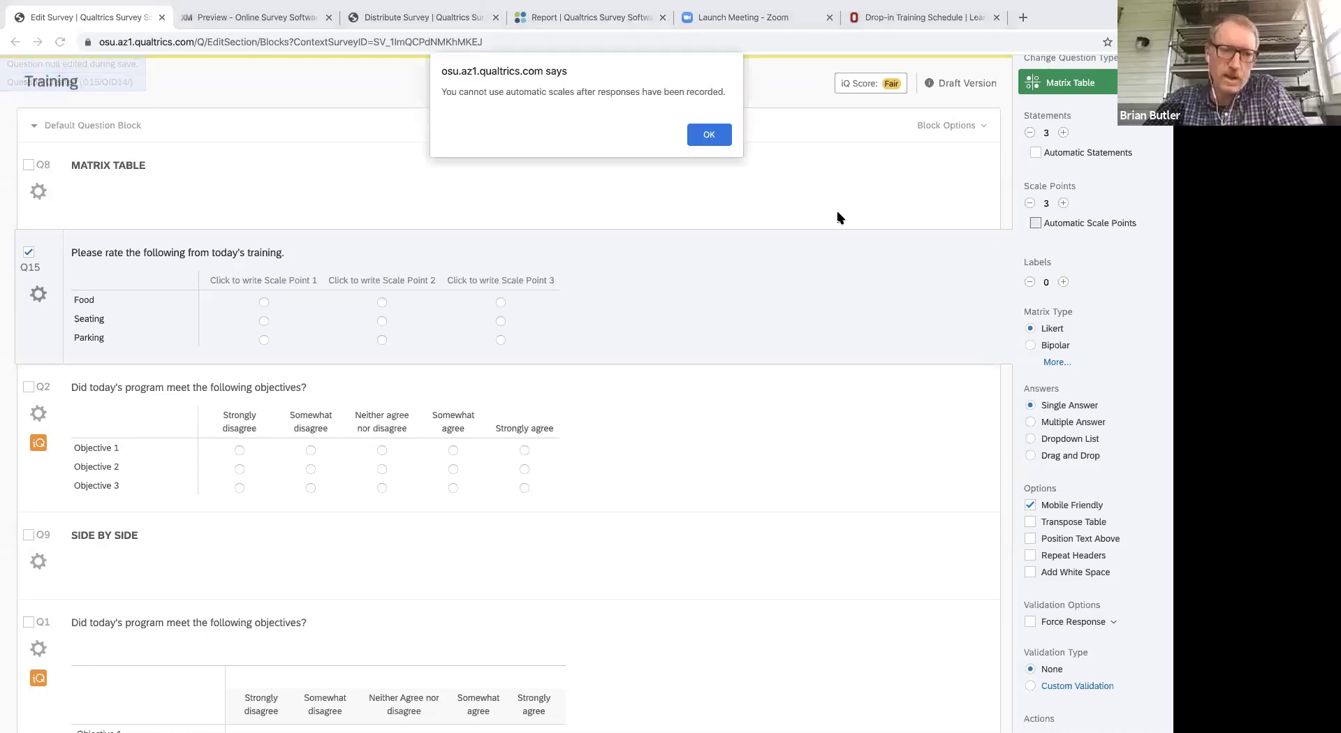
left_click(706, 136)
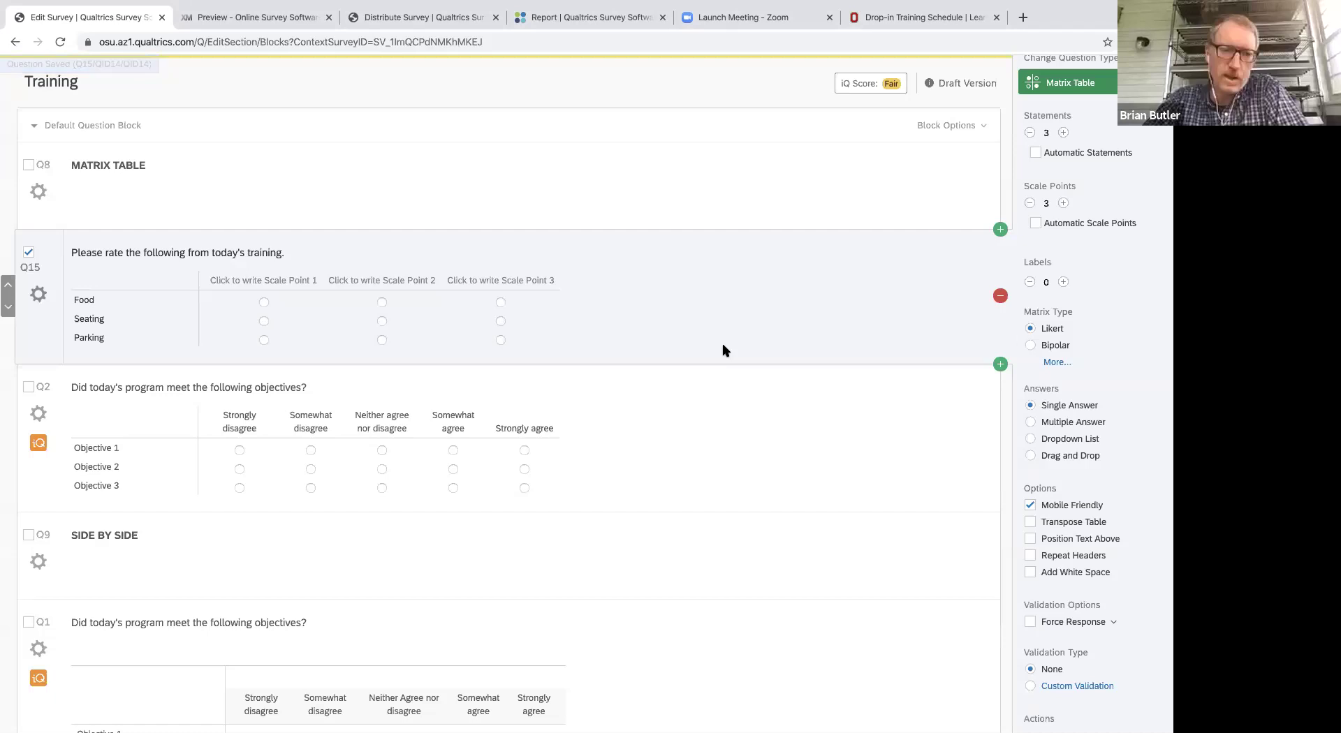
Label the three scale points of the training rating matrix Great, Ok and Poor.
left_click(250, 279)
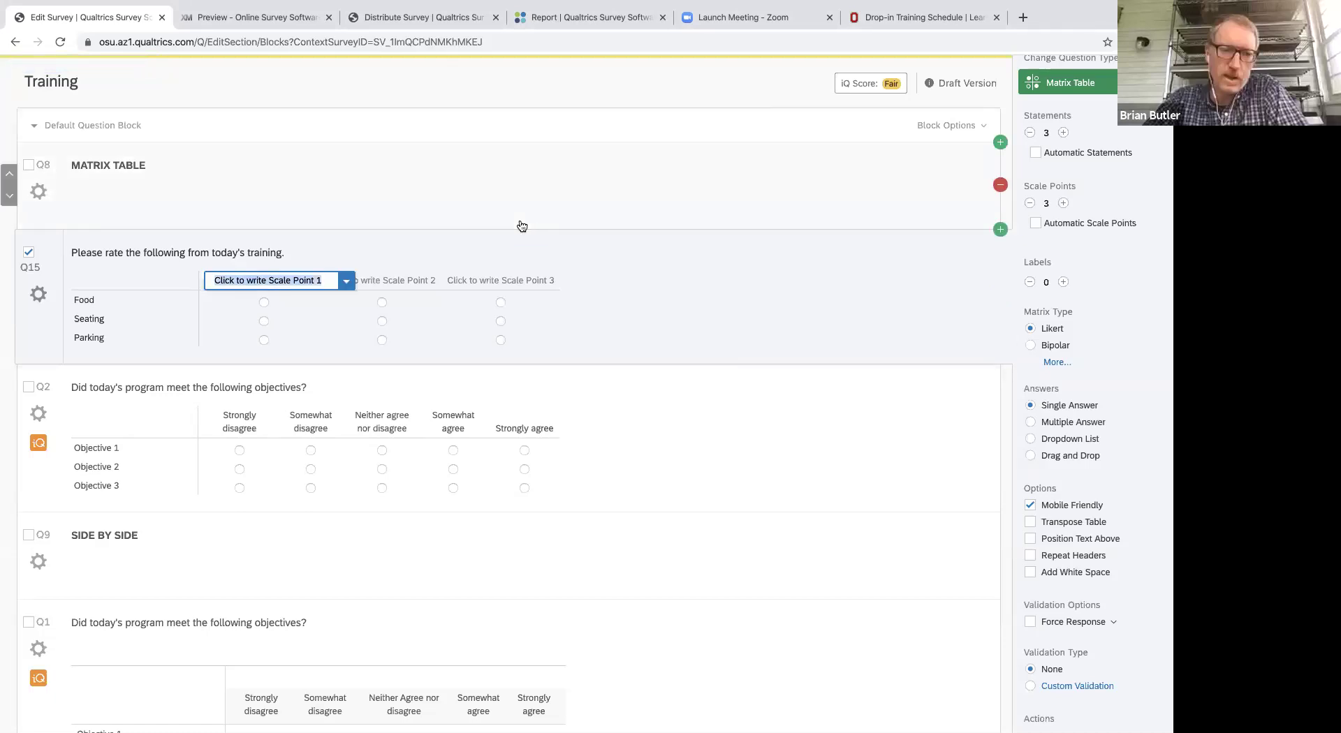
type("Great")
key("Tab")
type("Ok")
key("Tab")
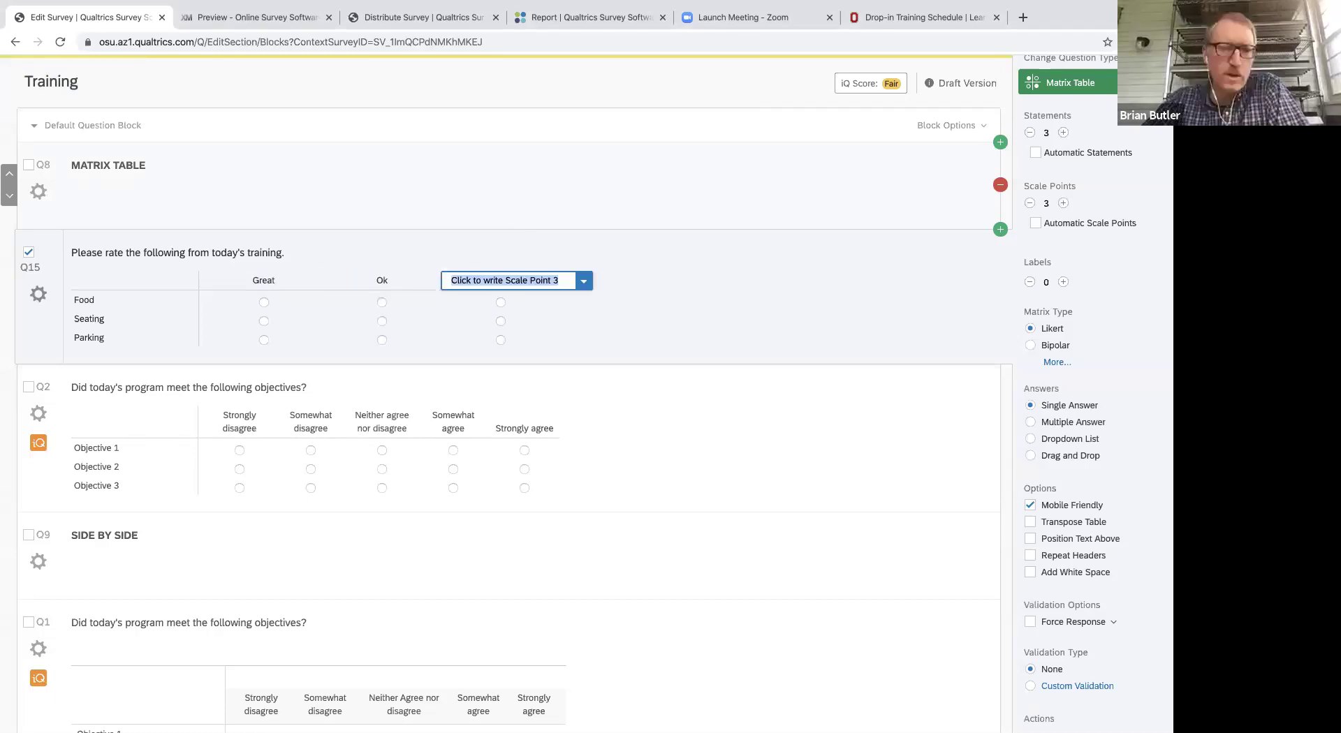
type("Poor")
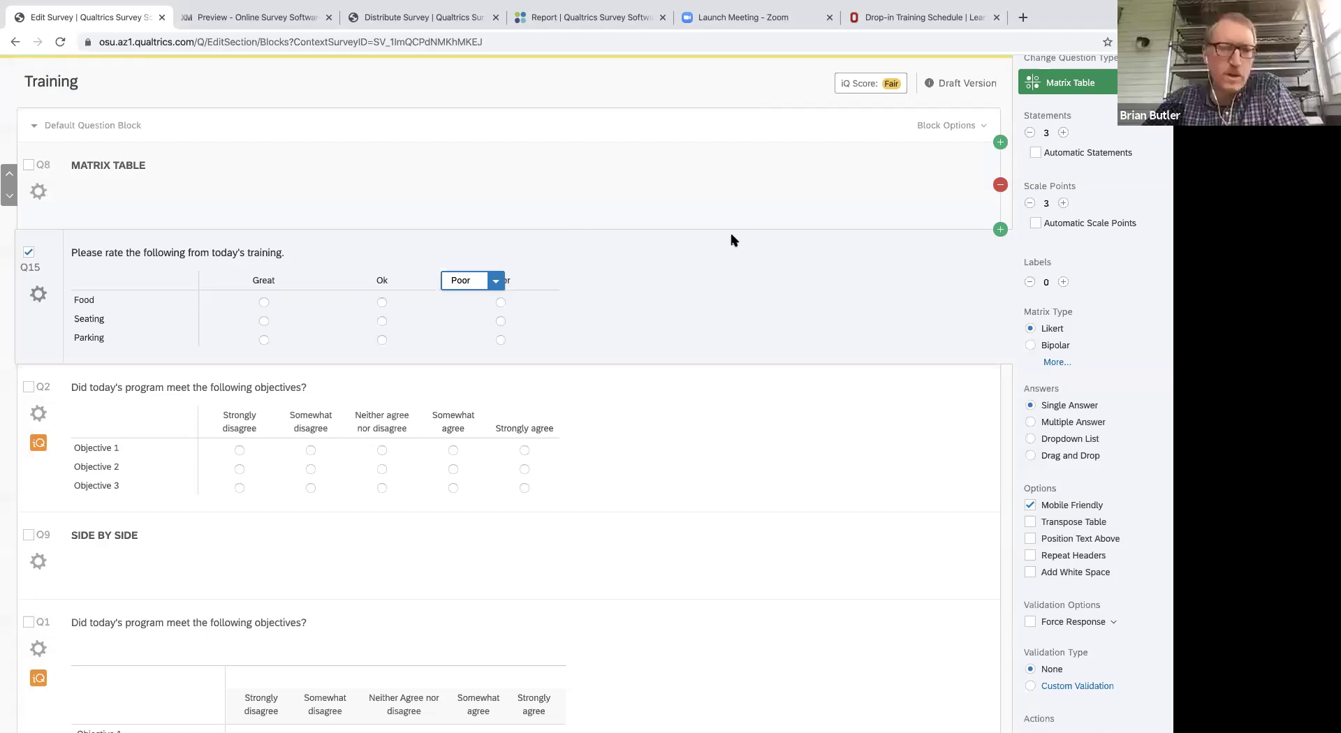
left_click(780, 248)
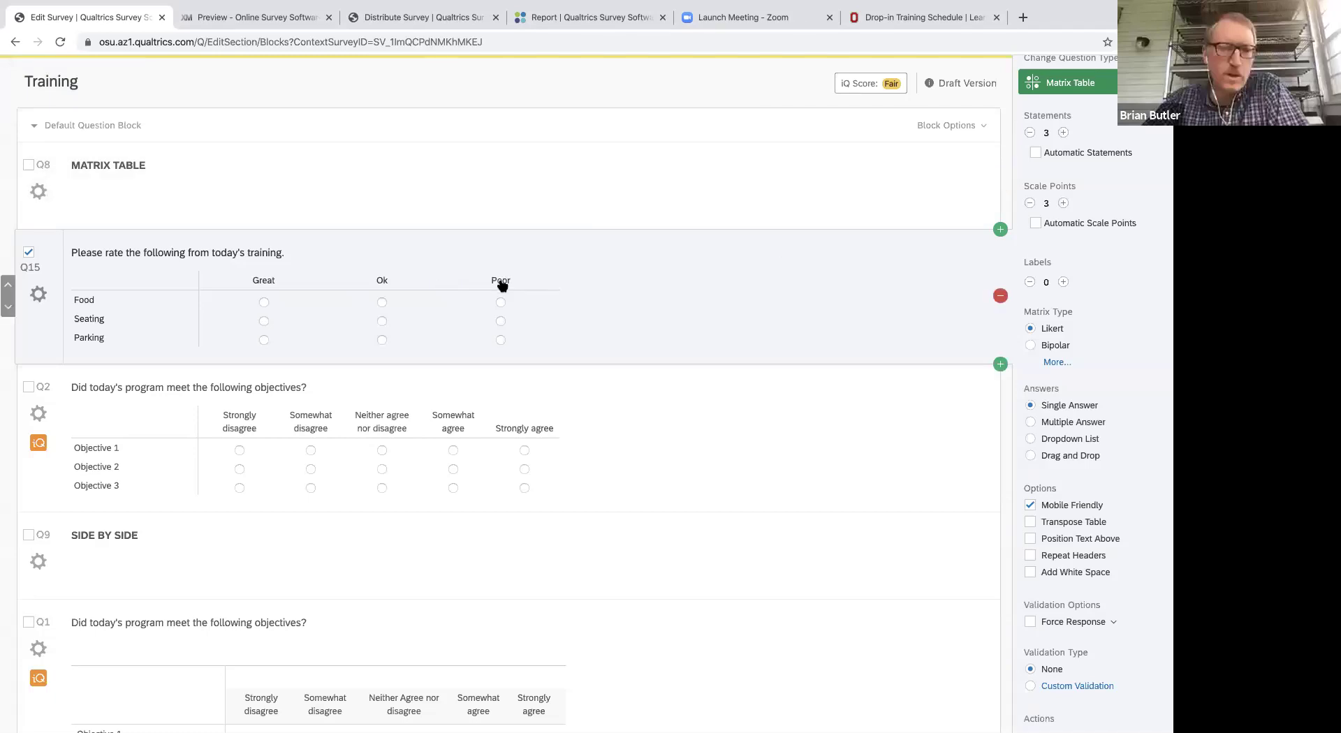
Add a fourth scale point, "Very Poor", after Poor in the training rating matrix.
left_click(539, 281)
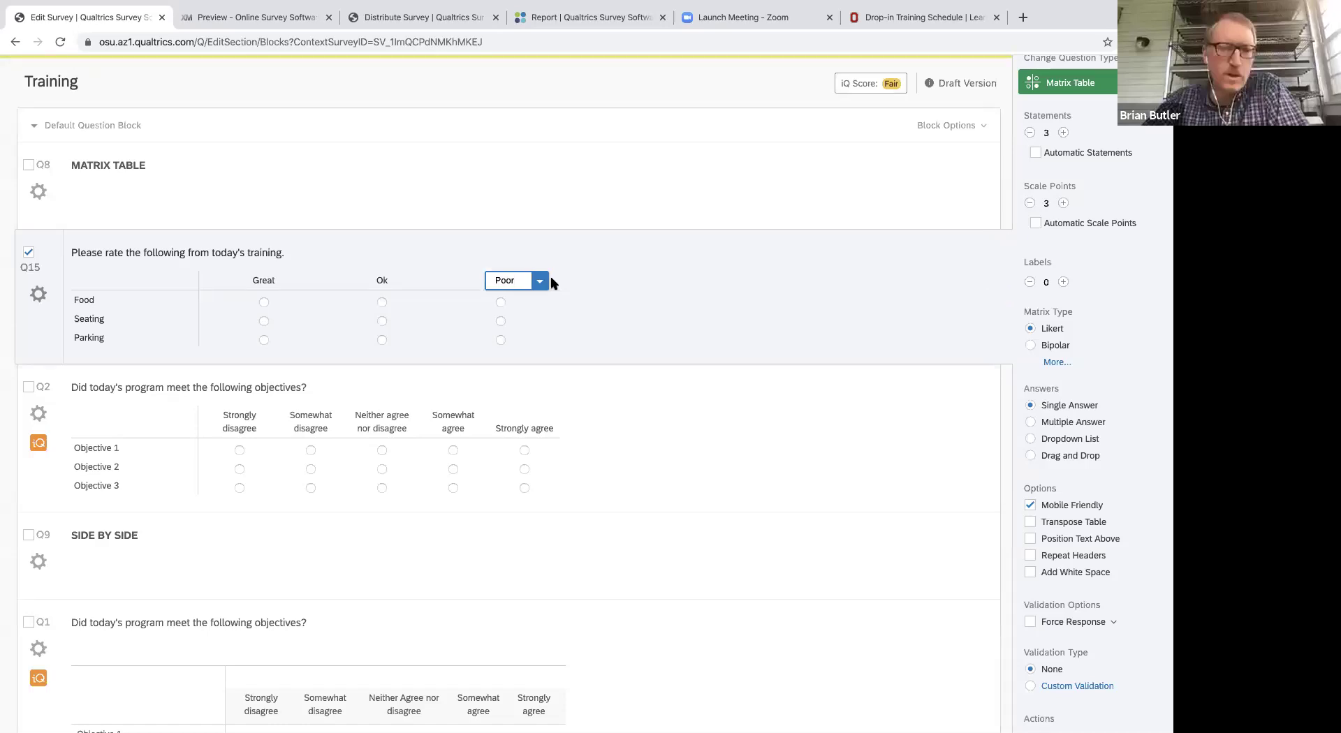
key("Return")
type("Very Poor")
left_click(683, 307)
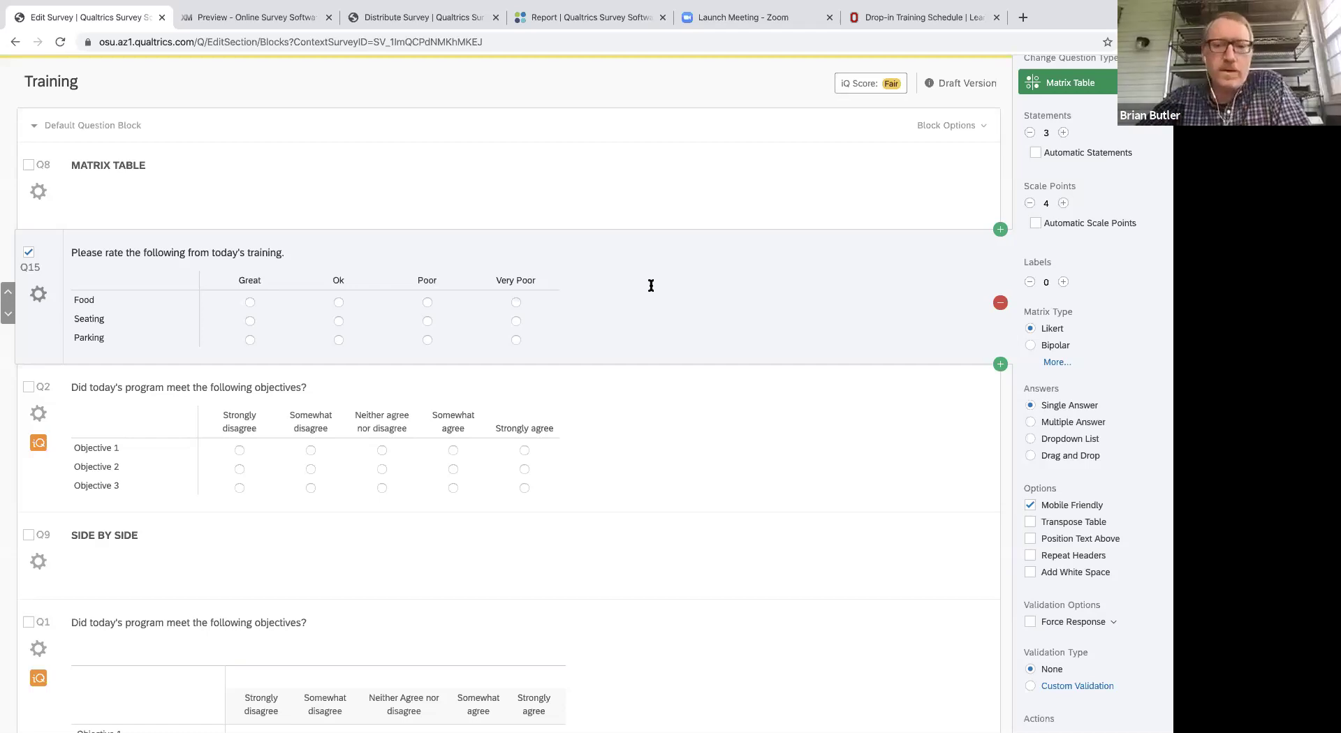
Insert a multiple choice question above Objective 1 with the text "What was the best part of today's training?".
scroll(651, 287, "down", 1)
scroll(650, 291, "down", 3)
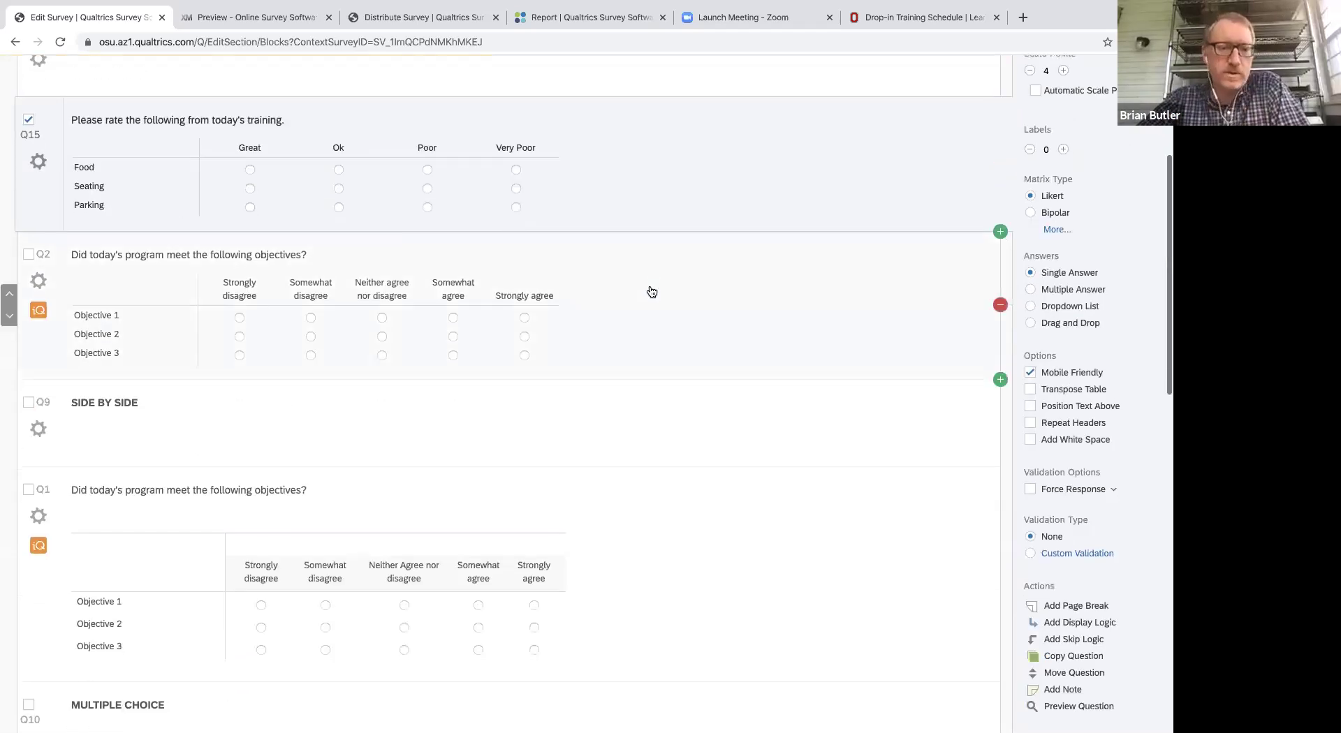
scroll(651, 291, "down", 4)
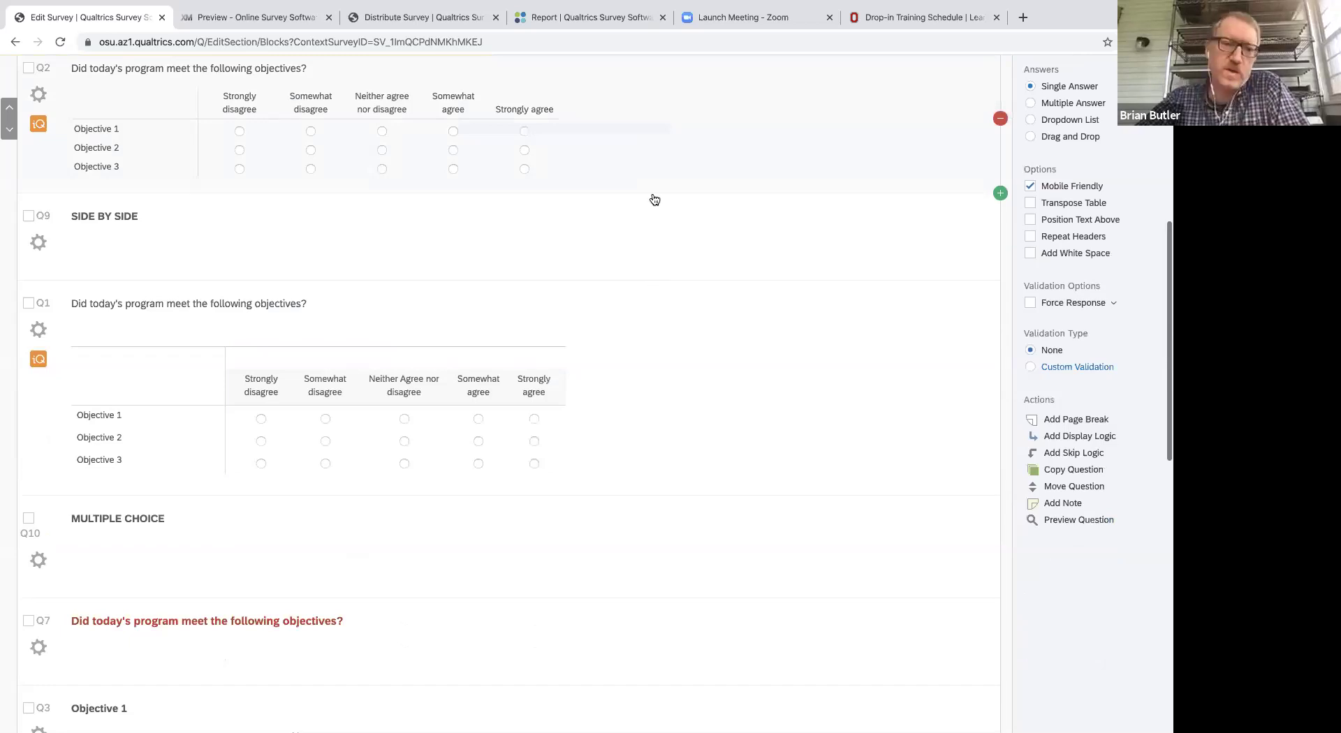
scroll(653, 200, "down", 1)
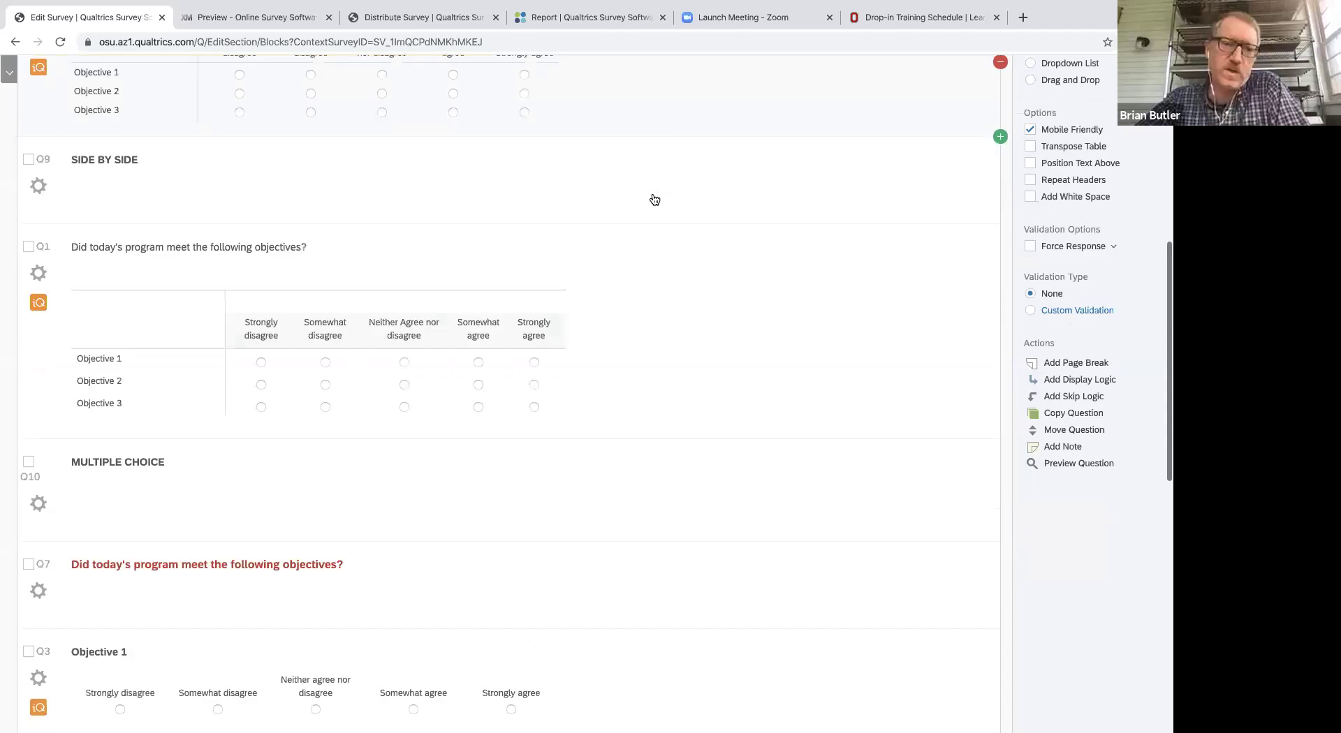
scroll(654, 200, "down", 8)
left_click(398, 185)
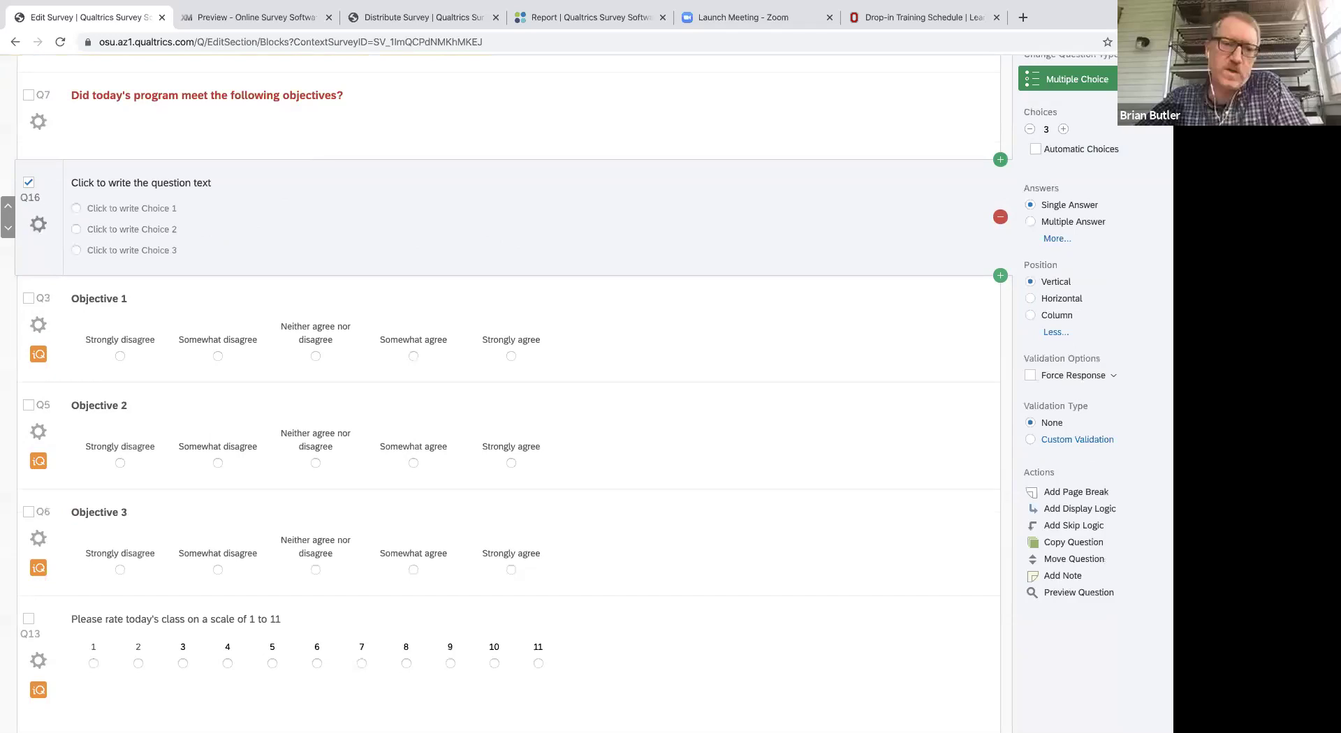
left_click(141, 182)
type("What was ")
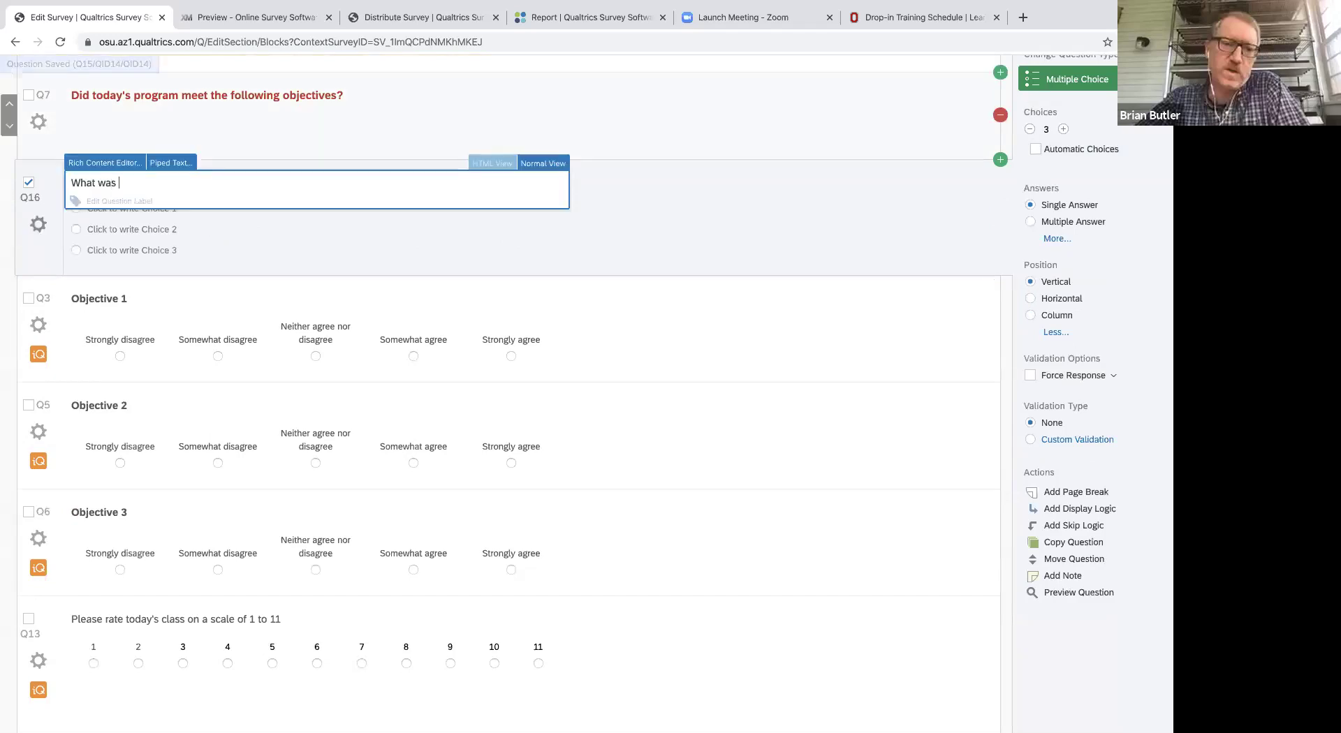
type("the best part of today's training?")
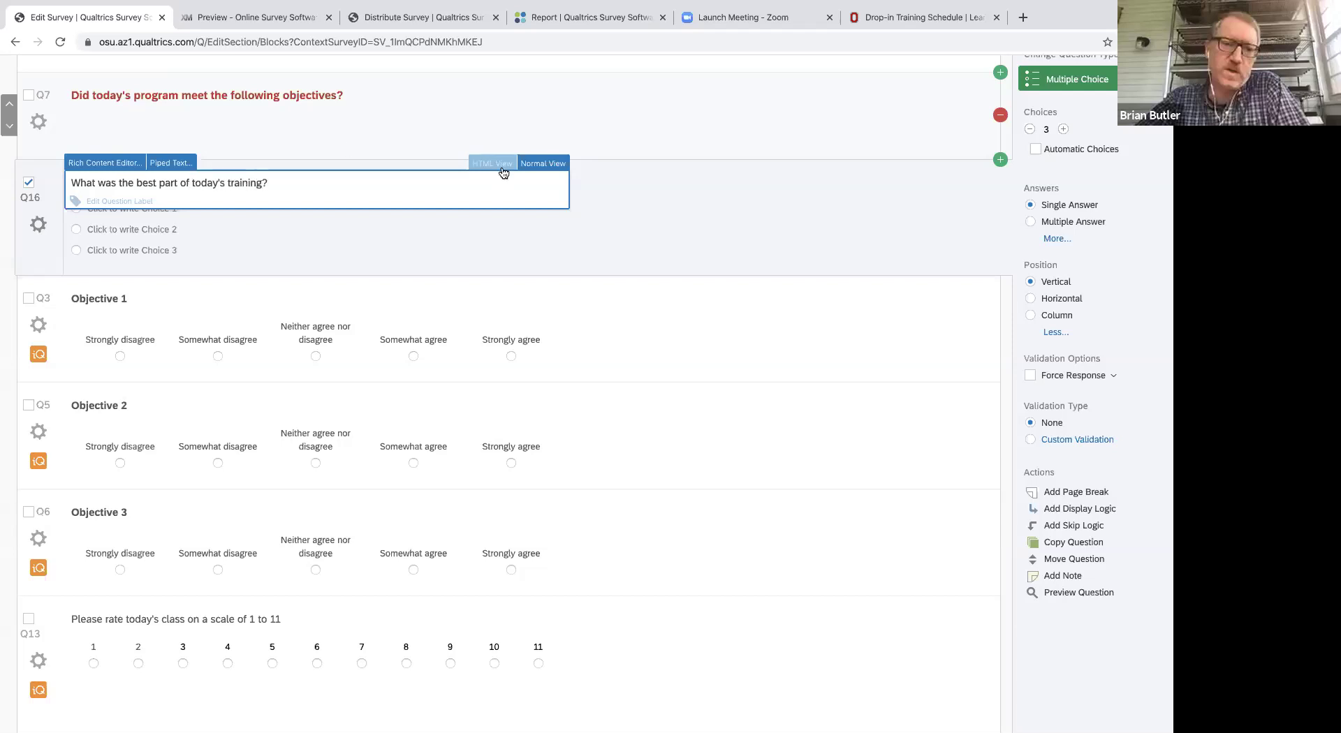
left_click(290, 210)
Label the three choices of the best part question Food, Seating and Parking.
left_click(157, 208)
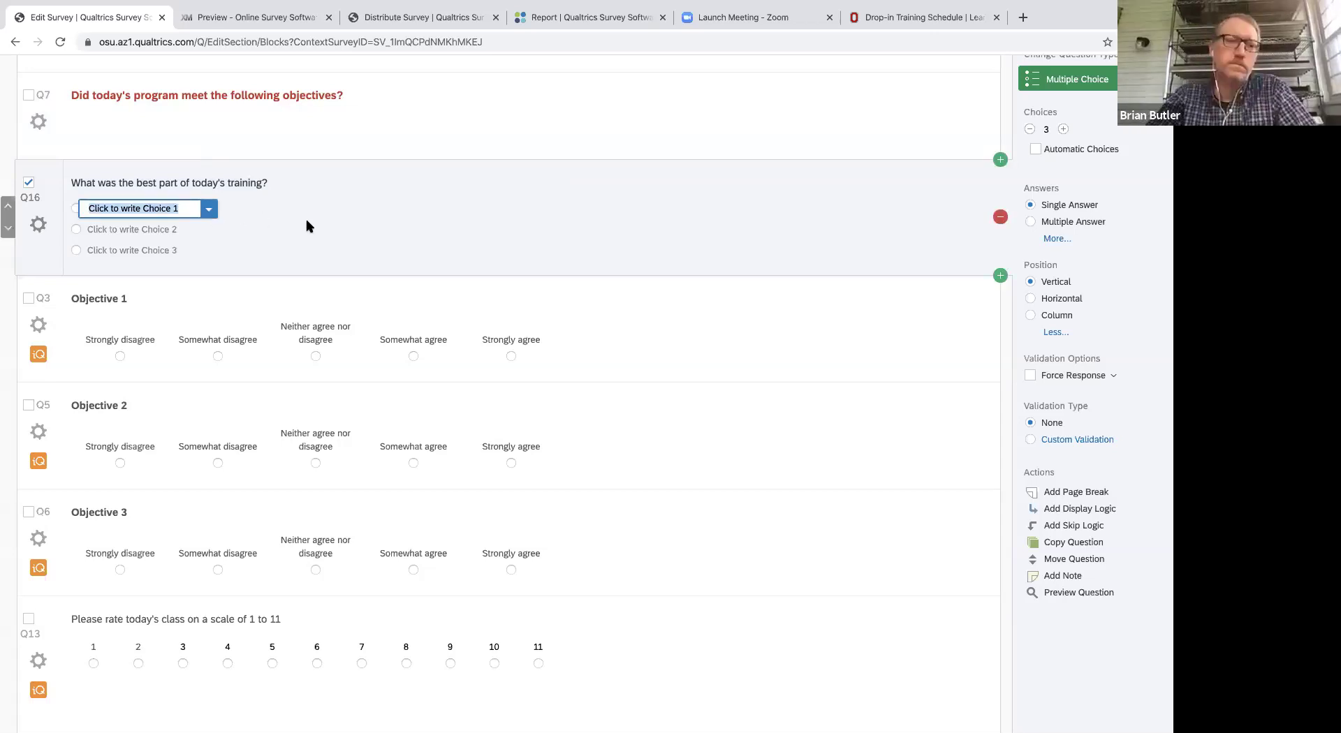
type("Food")
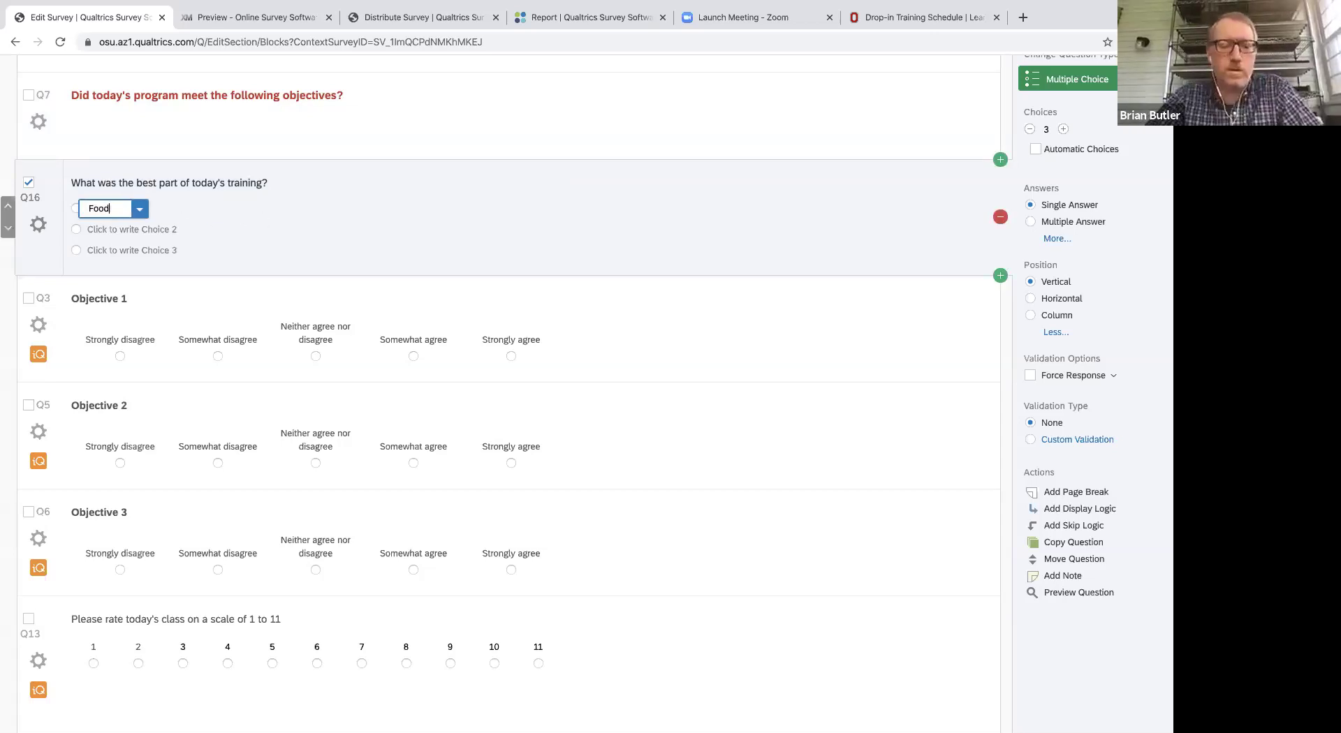
key("Return")
type("Seating")
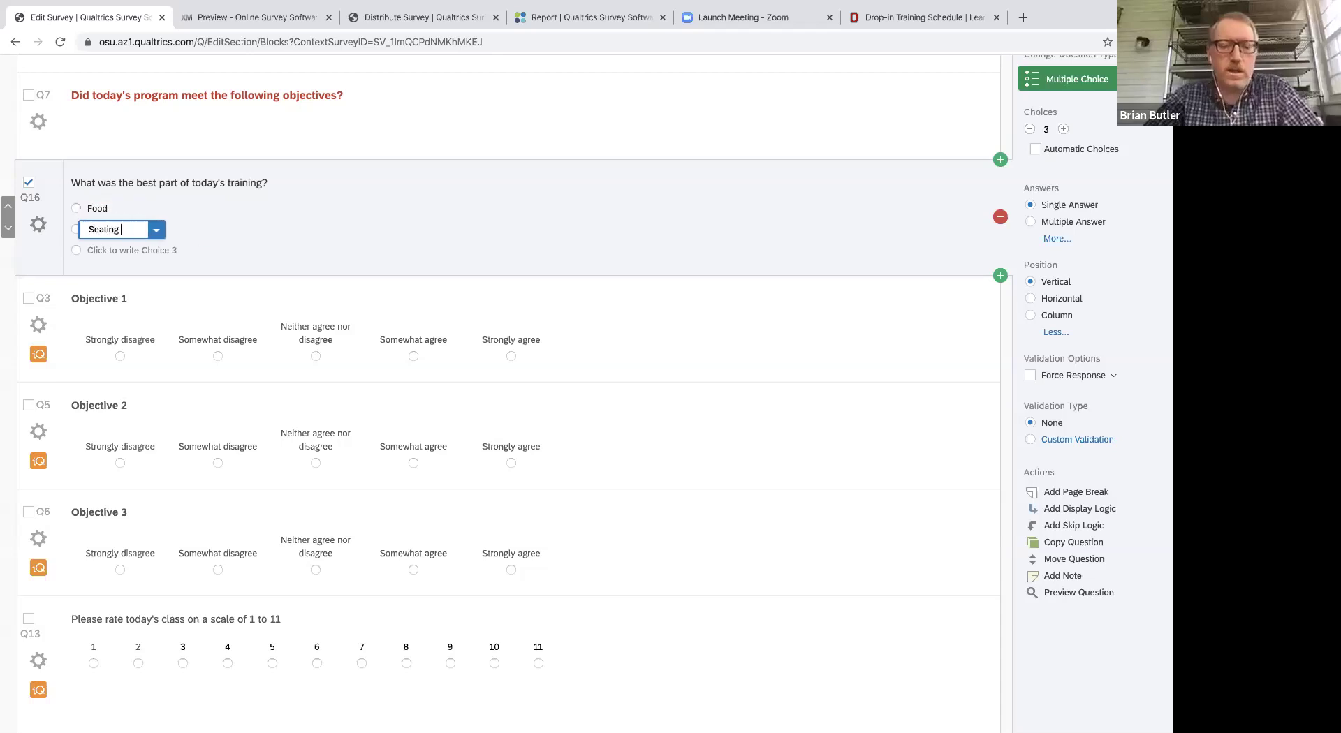
key("Return")
type("Parking")
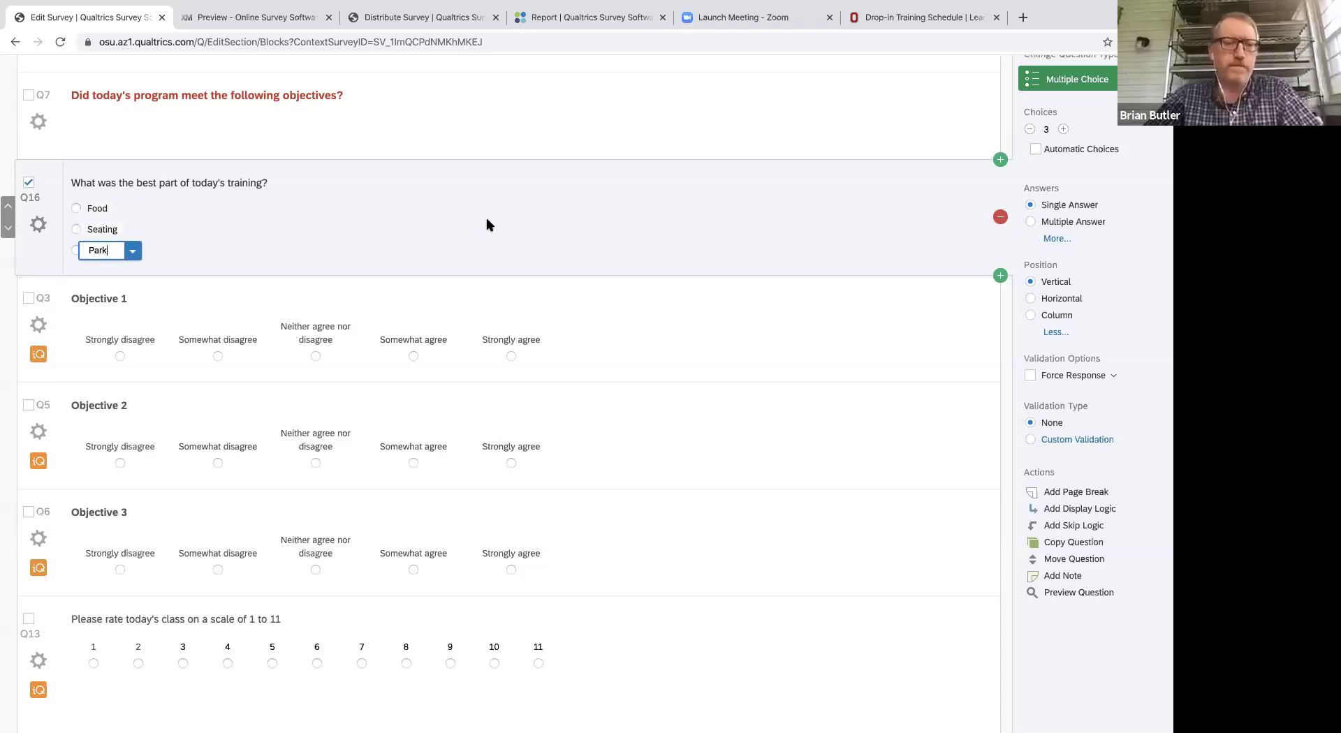
left_click(683, 225)
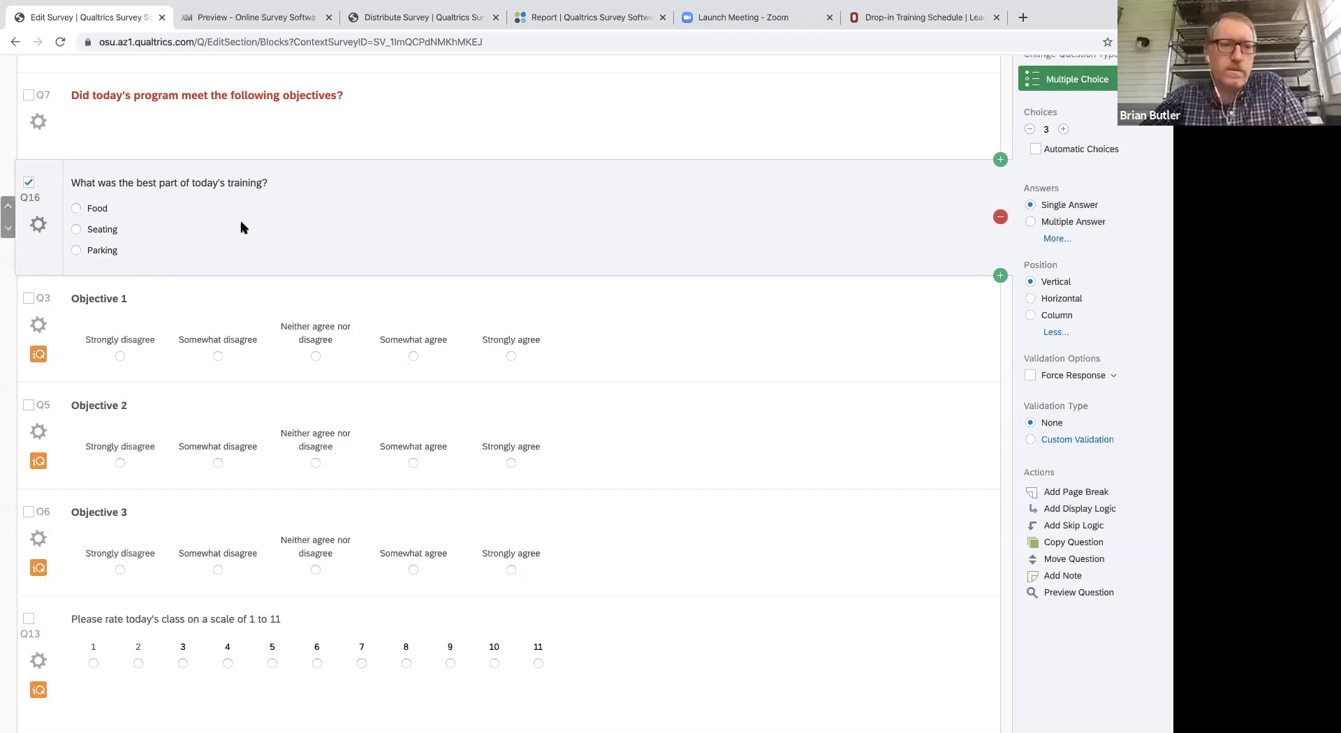
Change the question text to "What was the best part of today's training (choose all that apply?" and allow multiple answers.
left_click(260, 183)
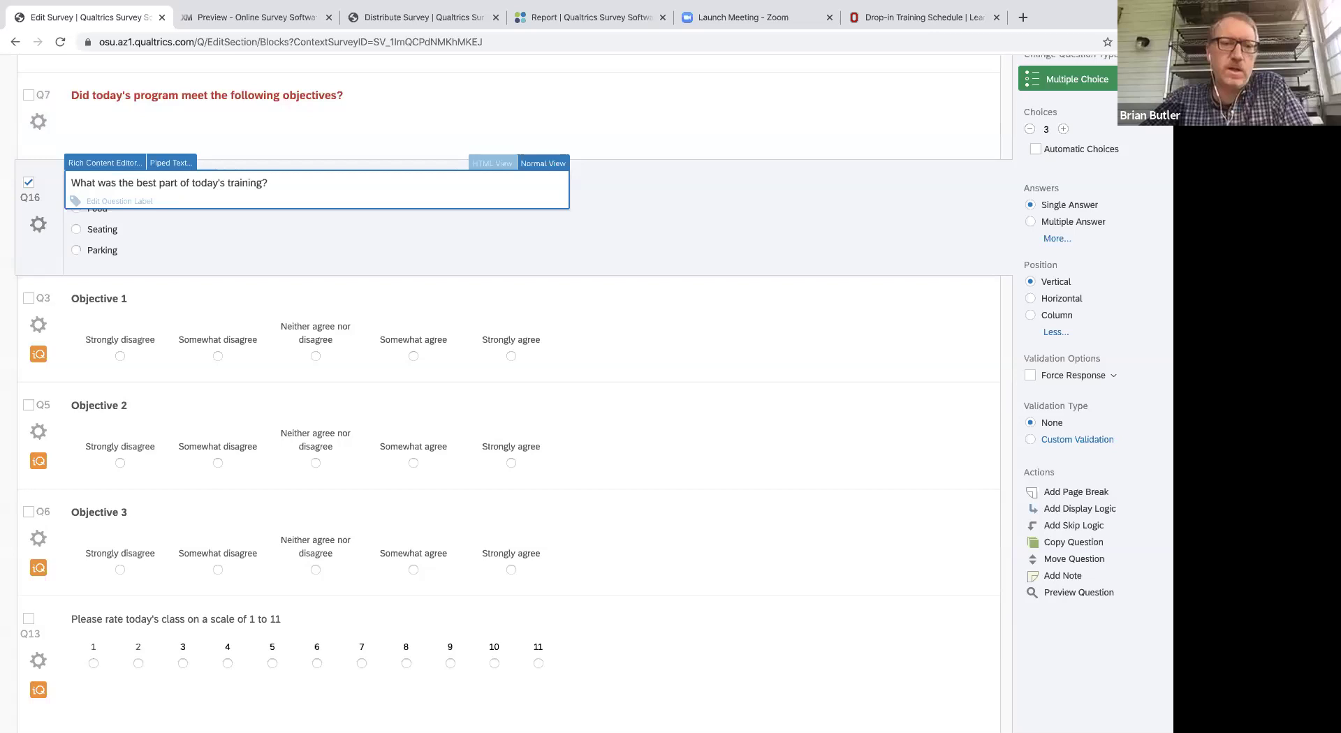
type("(choose all that app")
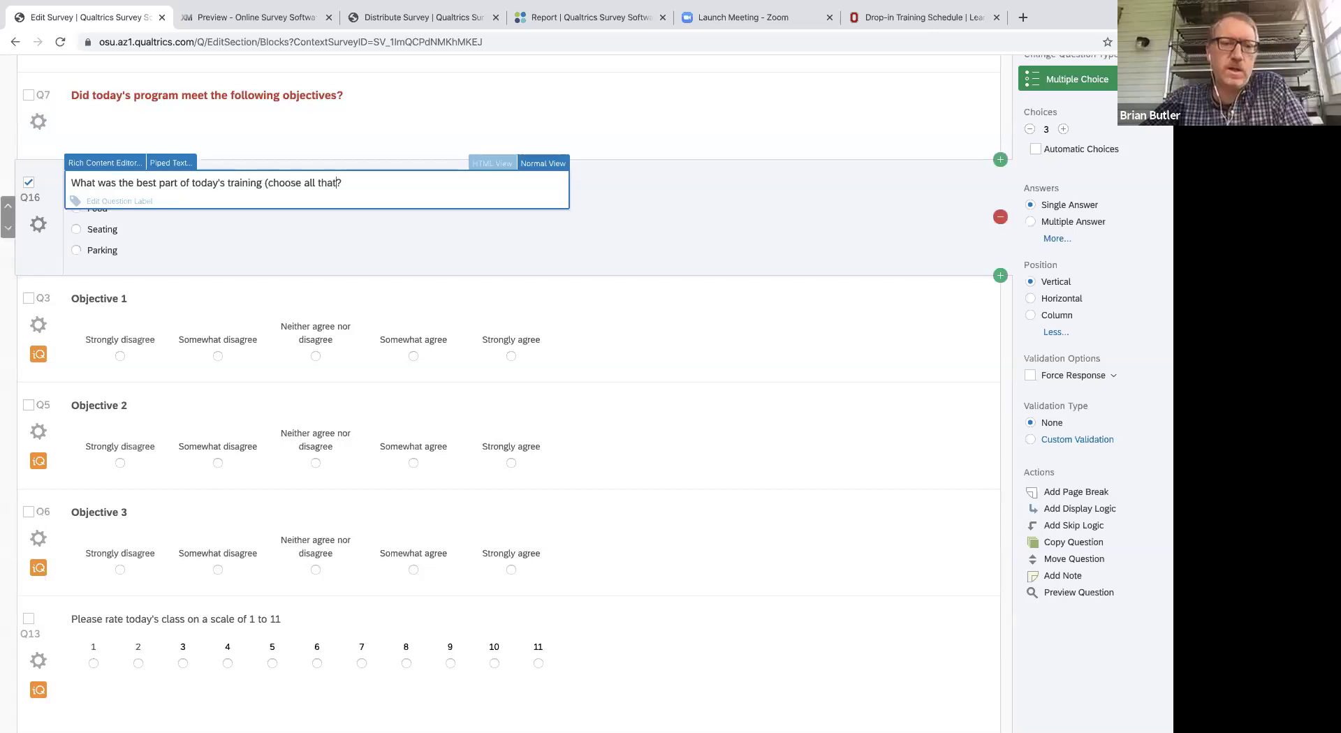
type("ly)")
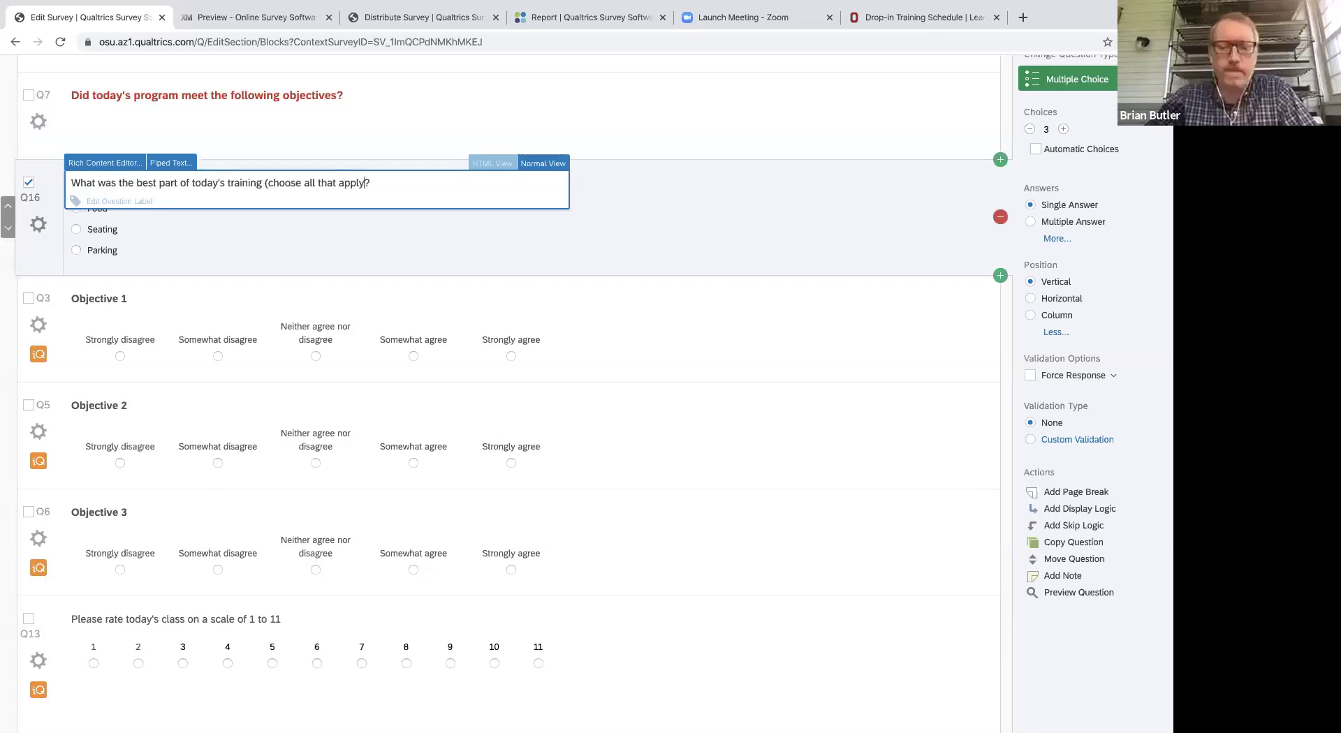
type(")")
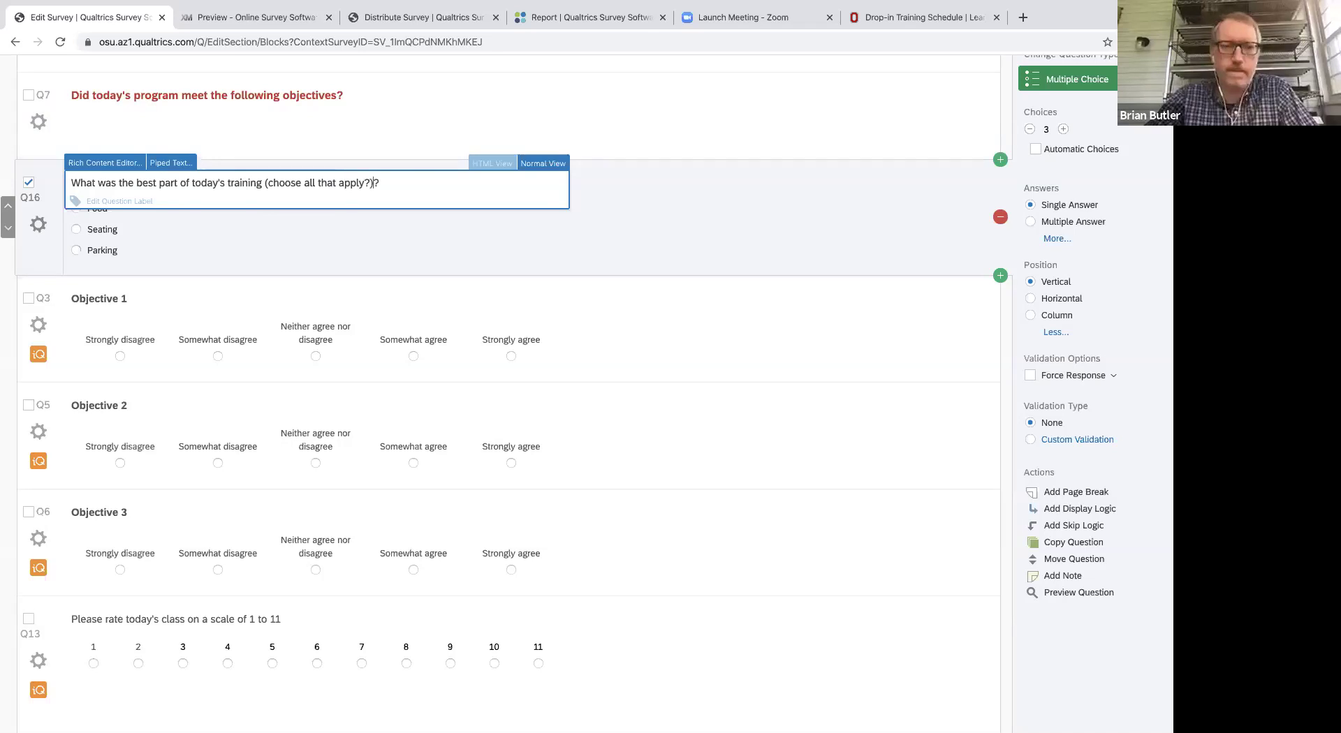
key("BackSpace")
key("Delete")
left_click(330, 255)
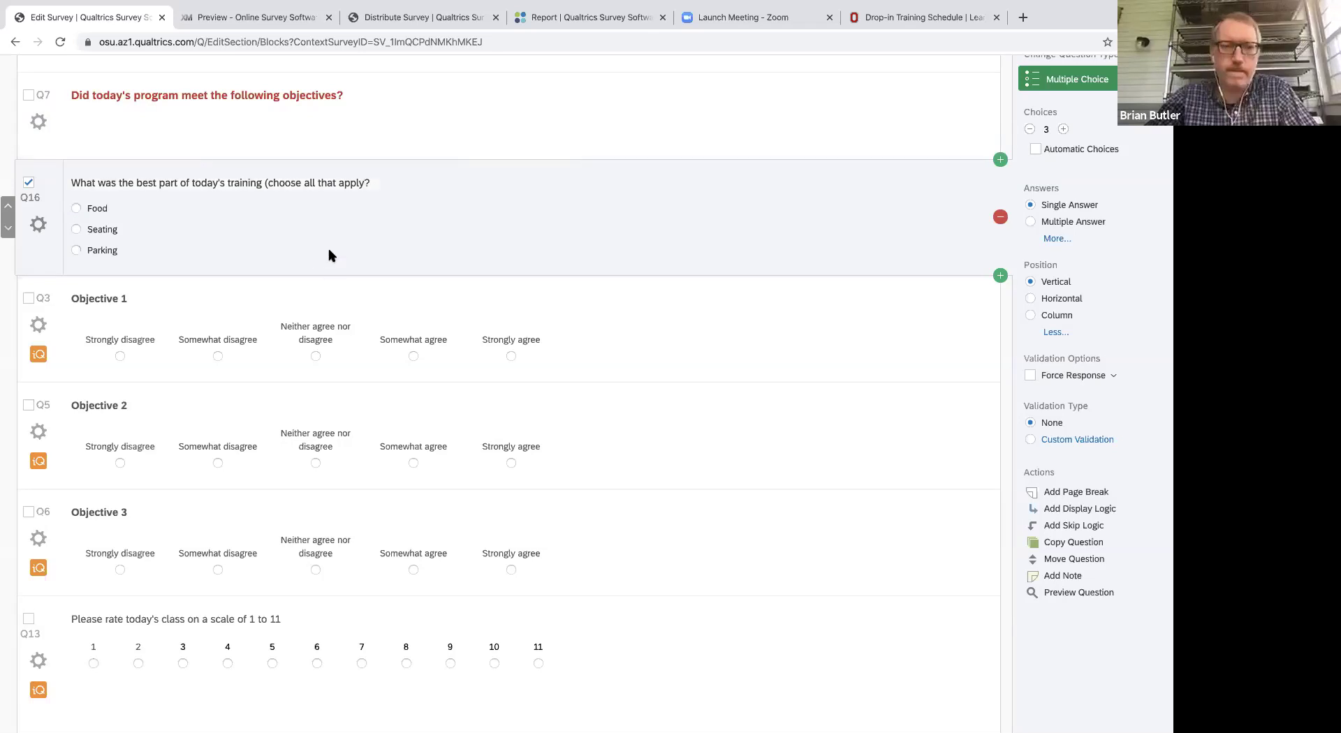
left_click(1030, 222)
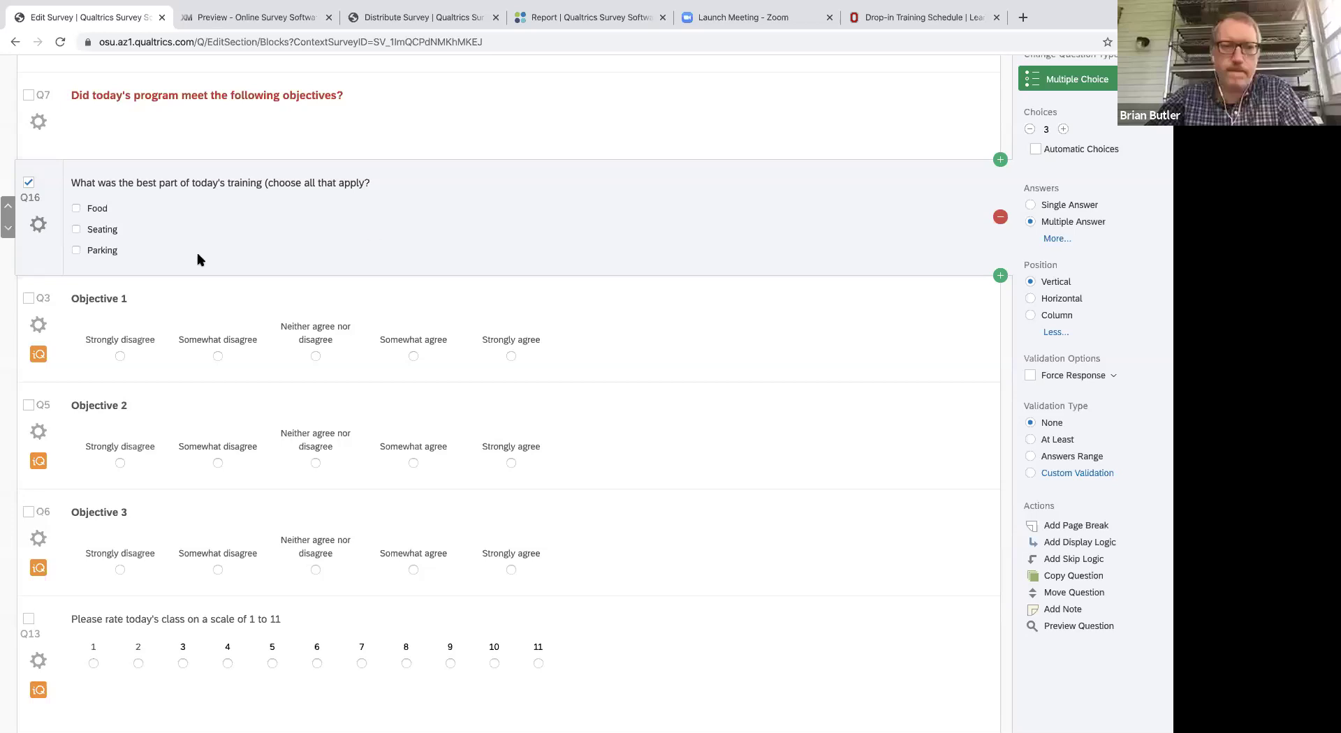
Add a fourth choice, "Nothing was good about today's training", after Parking in the best part question.
left_click(114, 252)
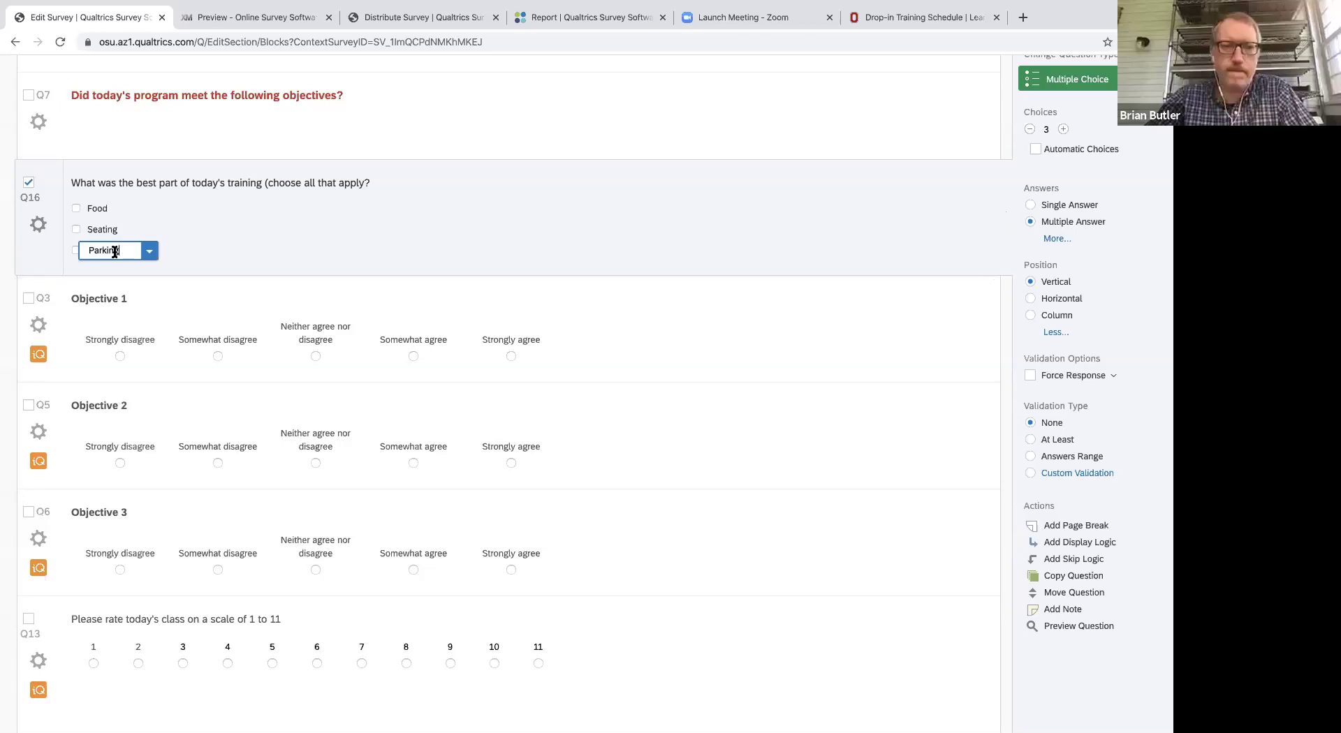
key("Return")
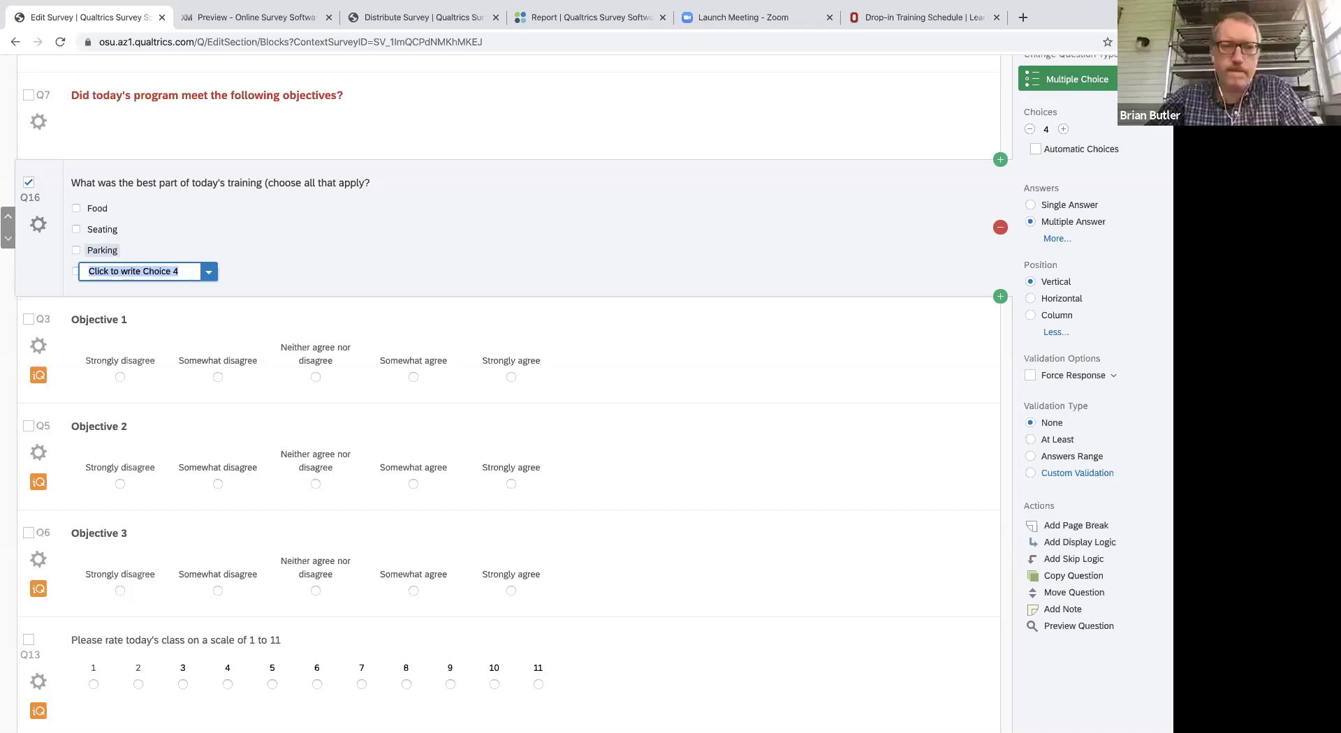
type("Nothing")
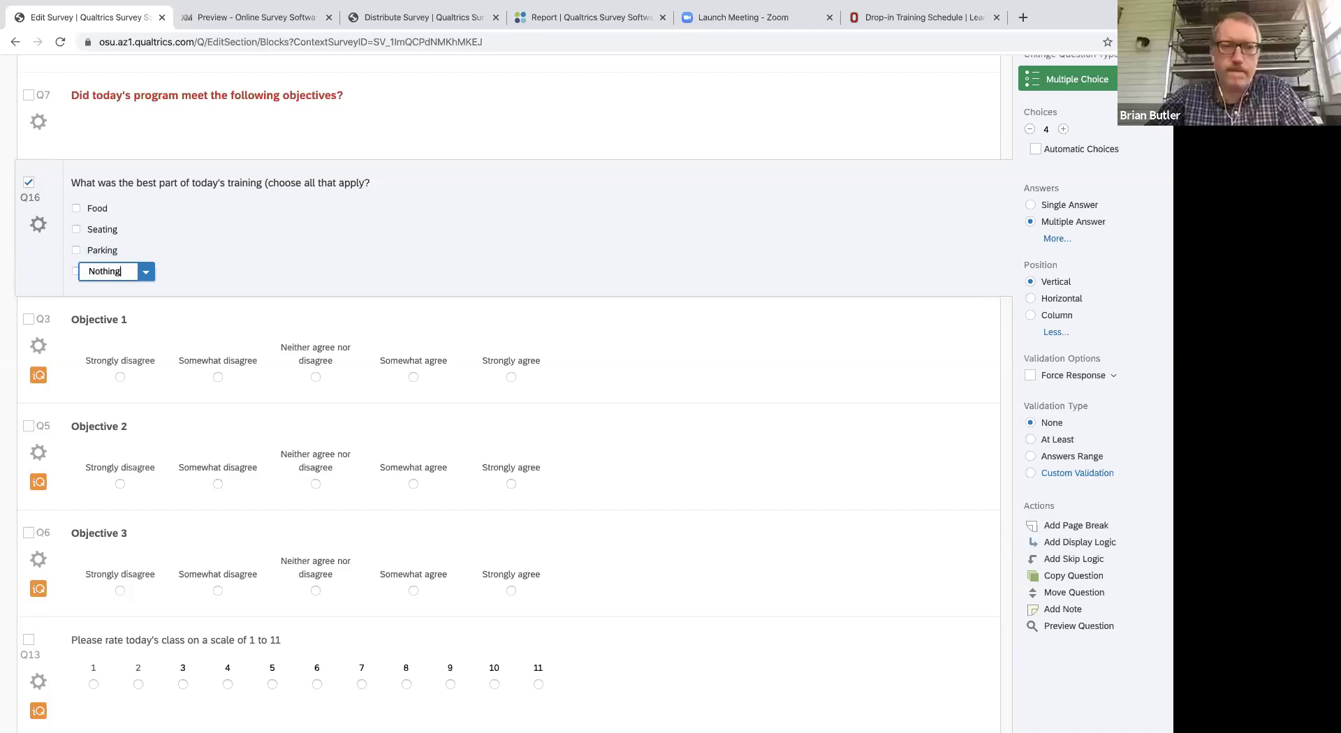
type(" was go")
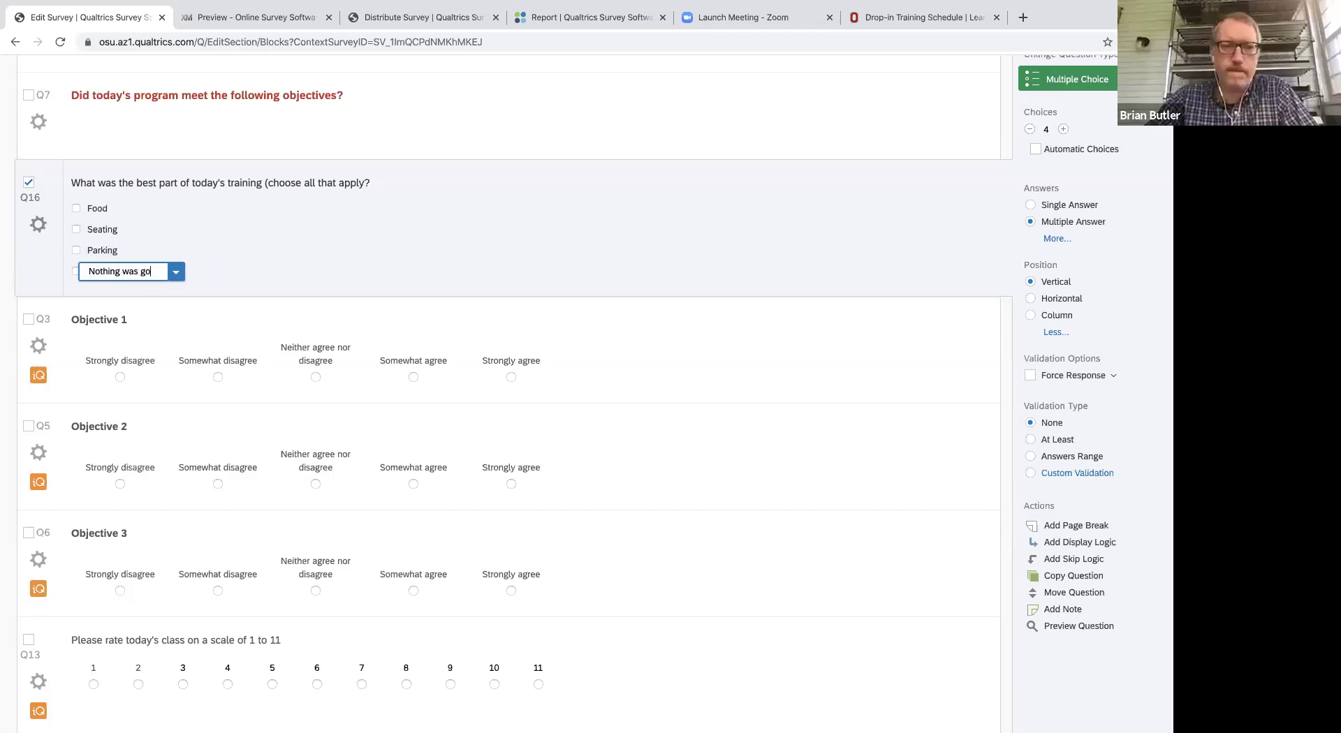
type("od about today")
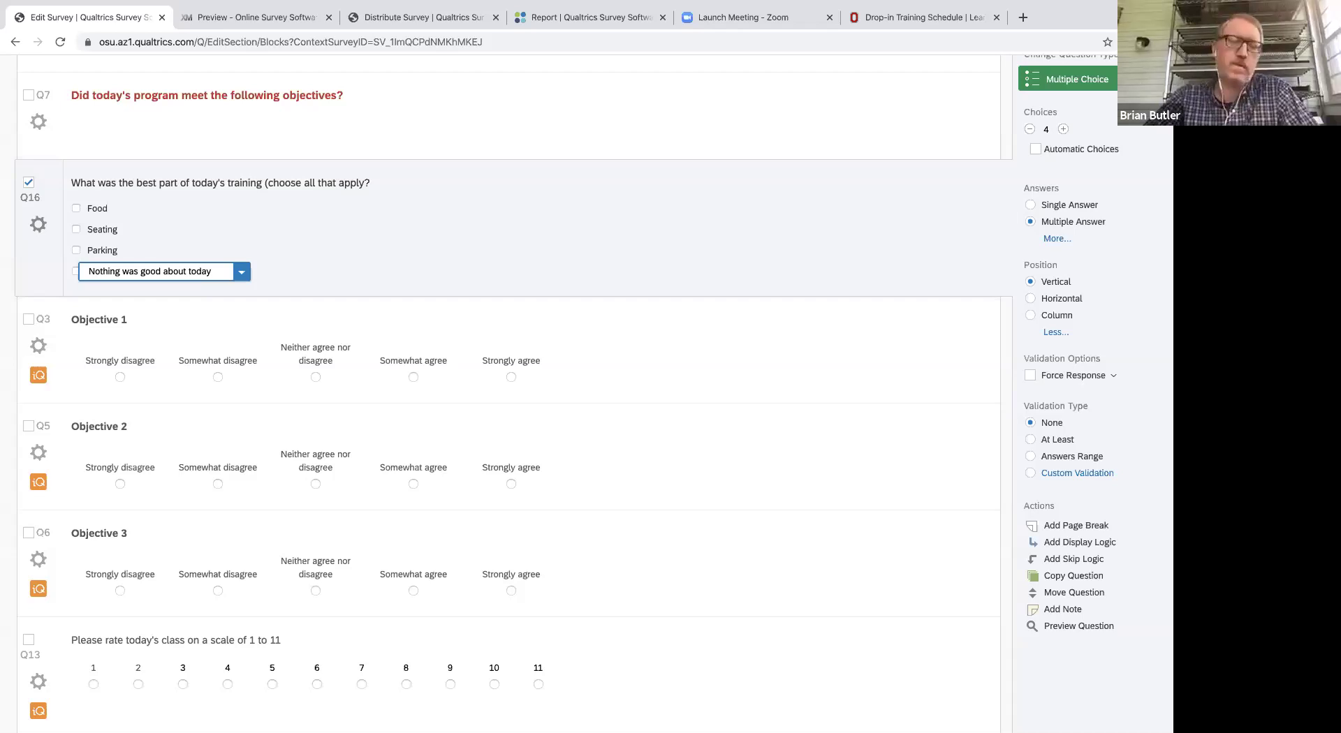
type("'s training")
left_click(402, 236)
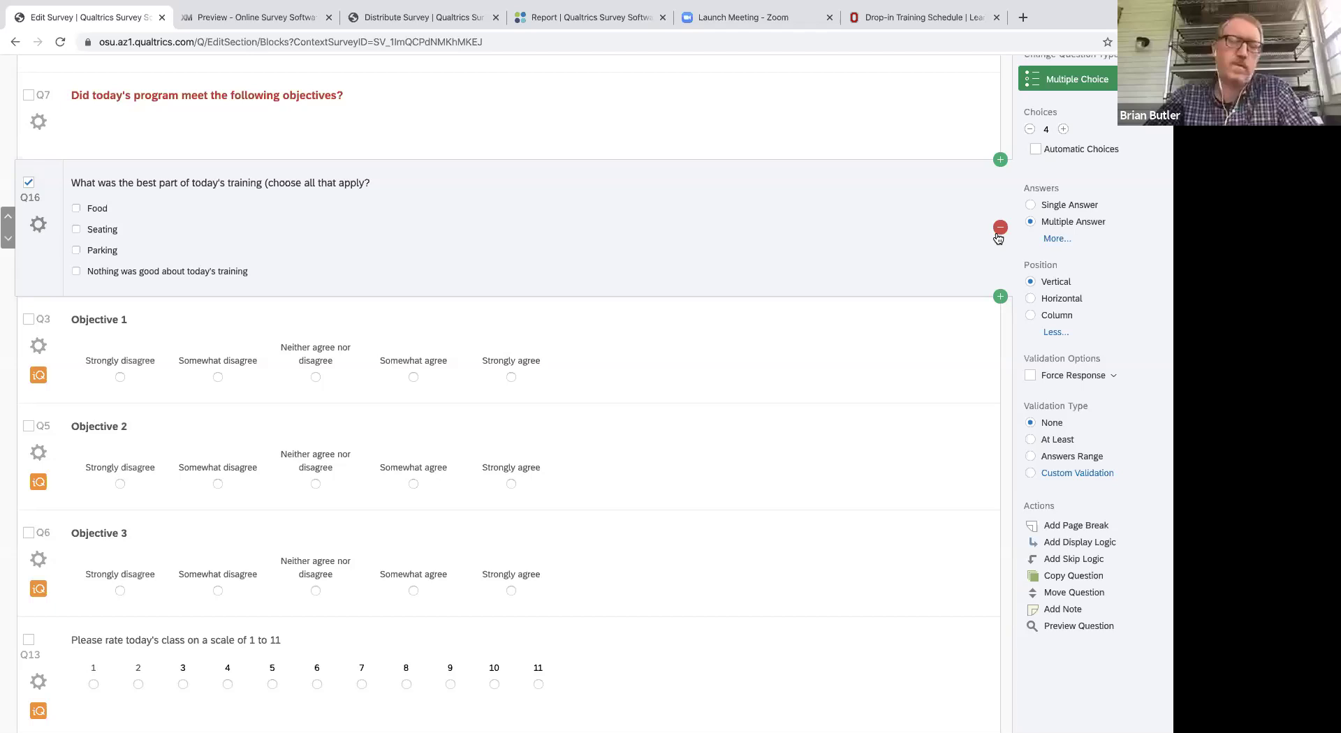
Insert a question above the MULTIPLE CHOICE heading and set its question type to Side by Side.
scroll(849, 346, "up", 4)
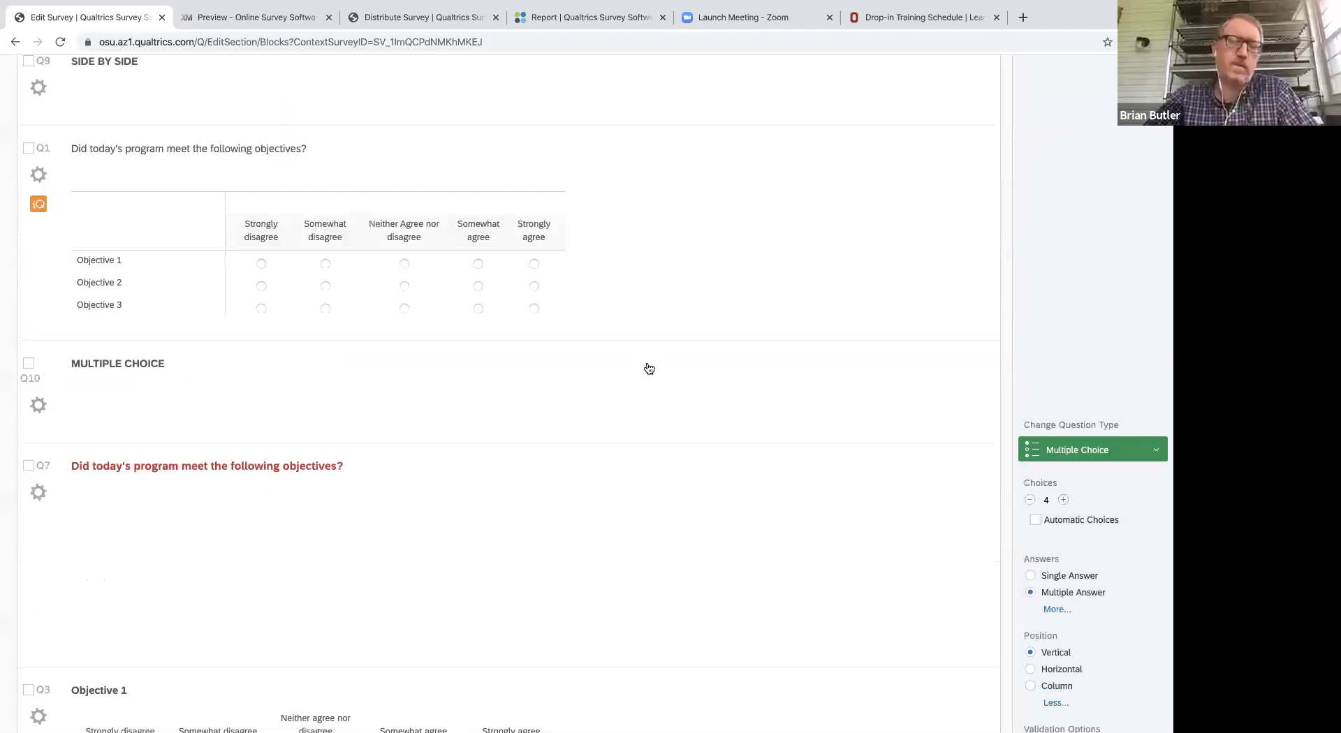
scroll(409, 219, "up", 3)
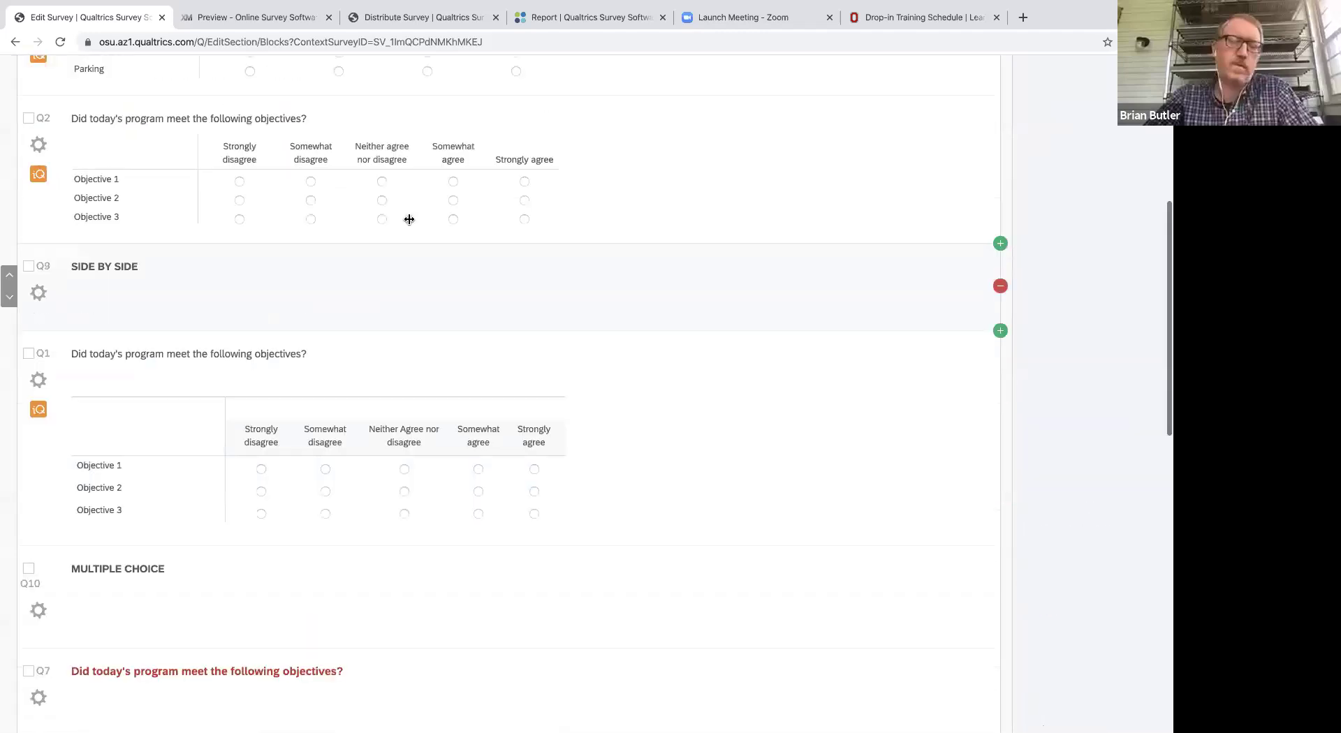
left_click(673, 224)
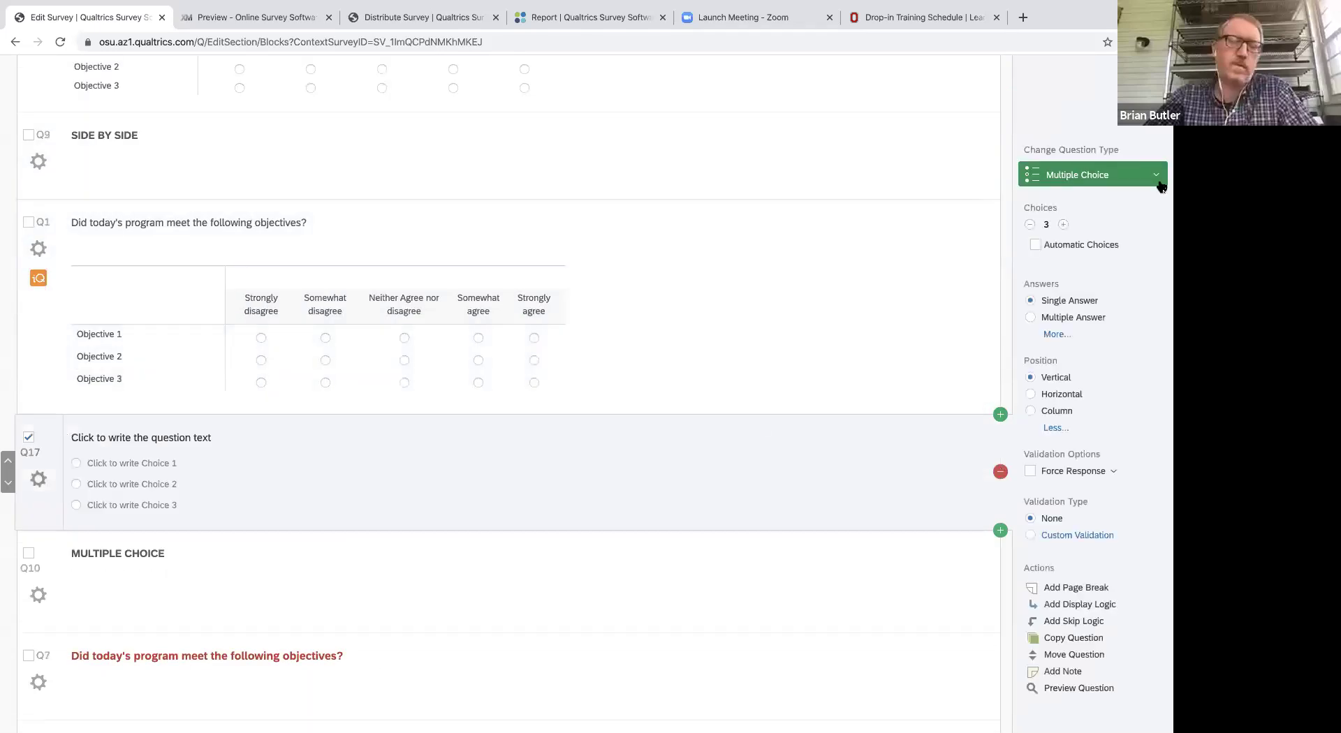
left_click(1157, 176)
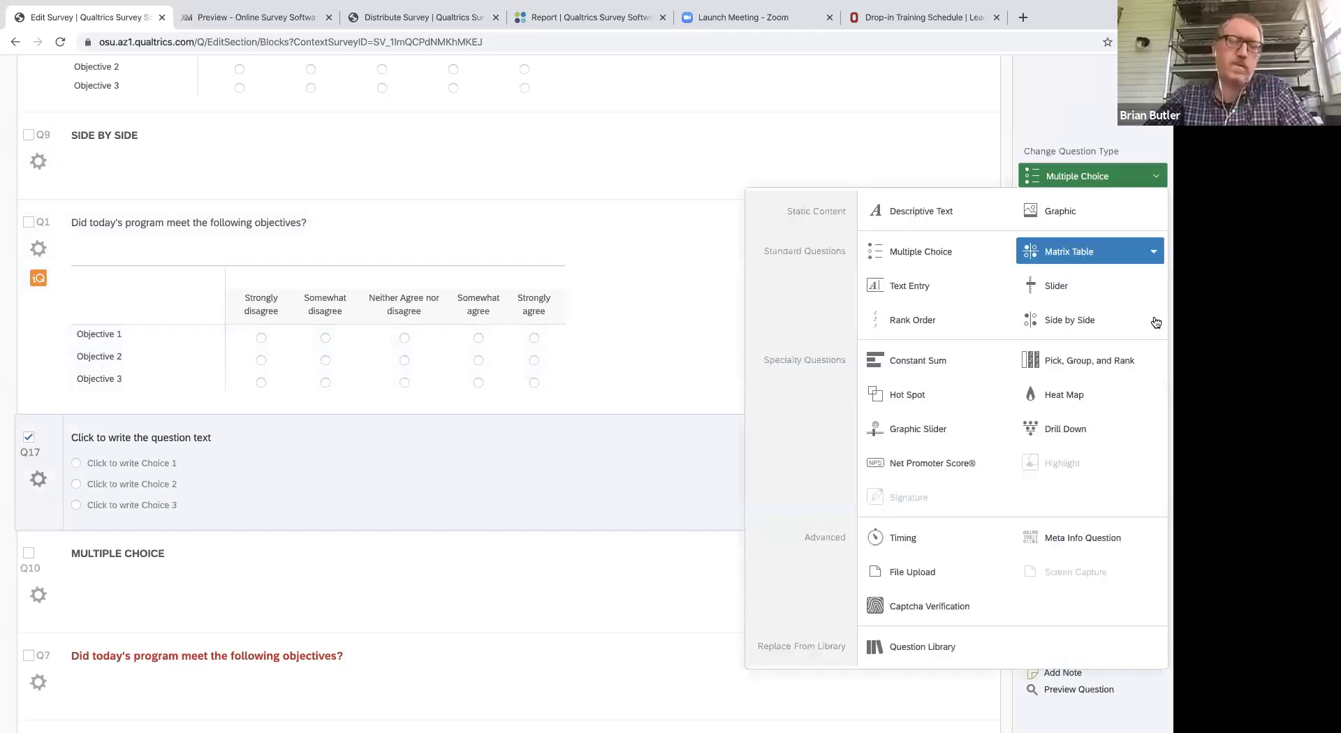
left_click(1156, 322)
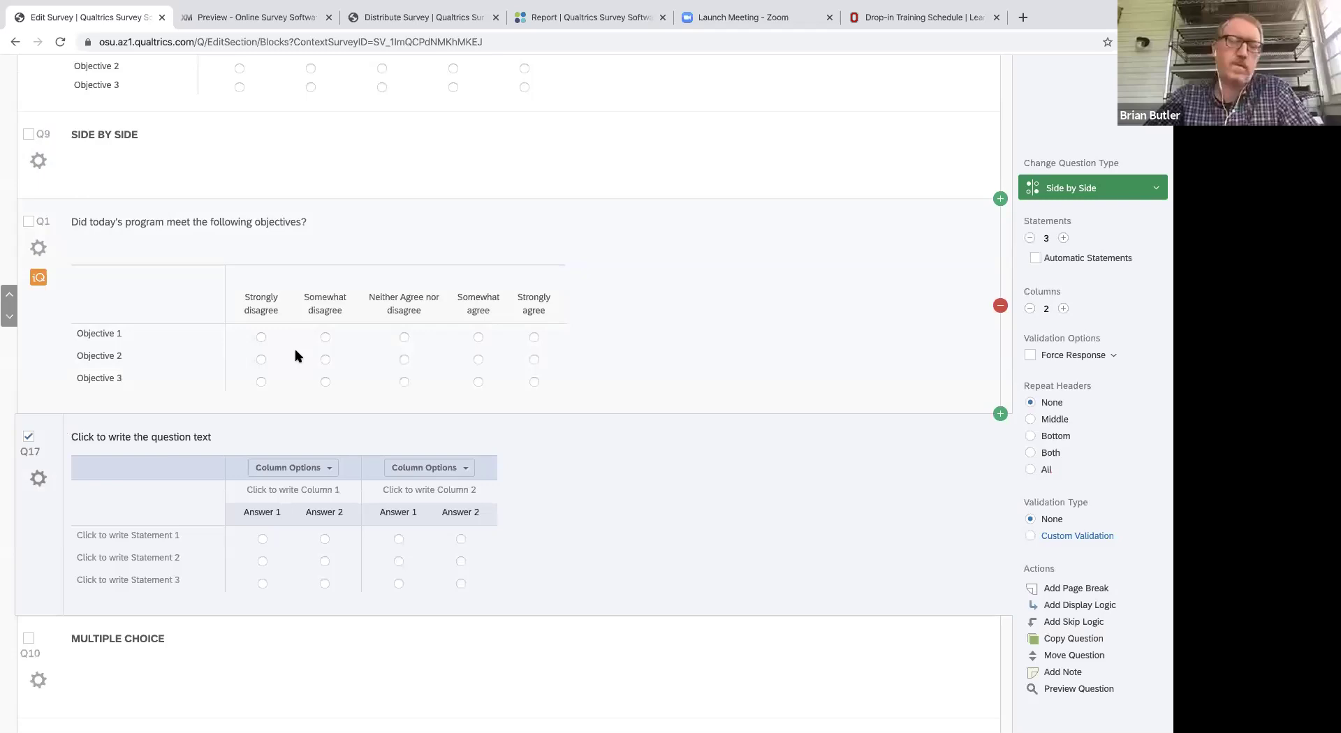
Label the first statement of the new side by side question "Knowledge of weeds".
scroll(580, 318, "down", 3)
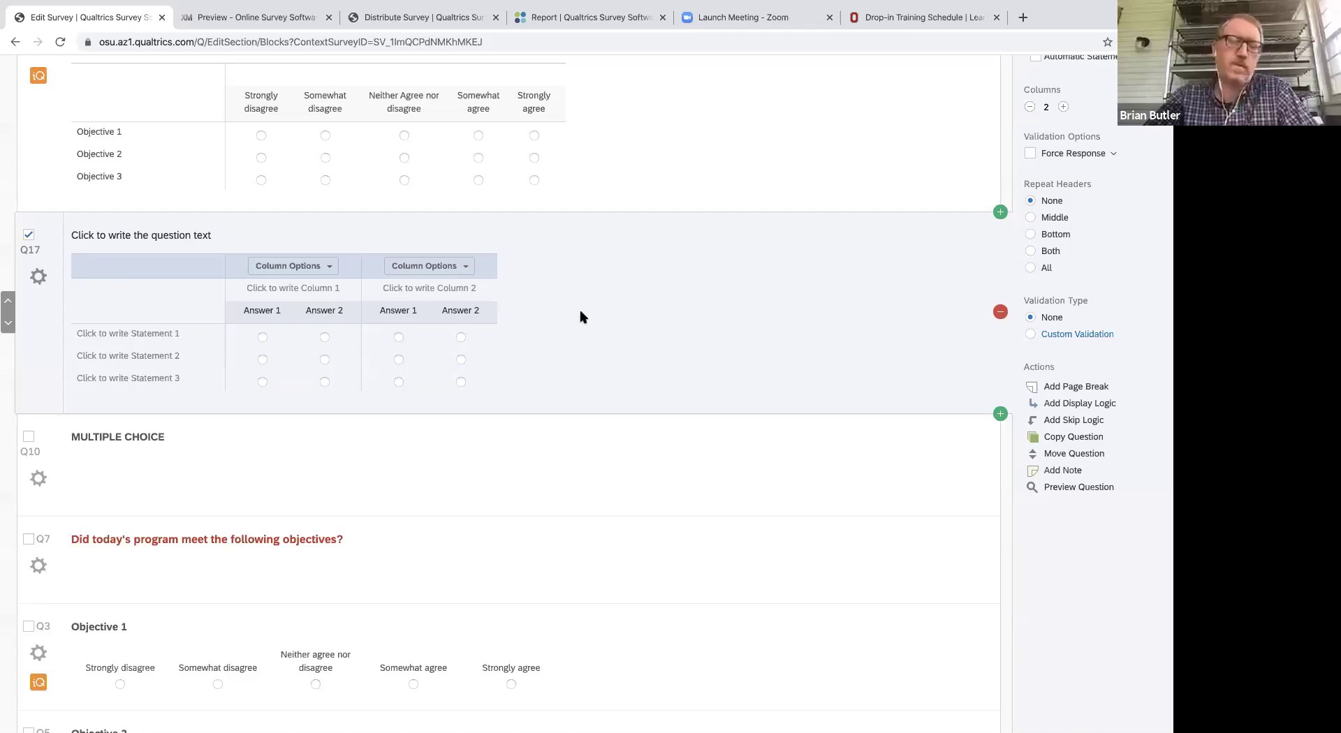
left_click(140, 333)
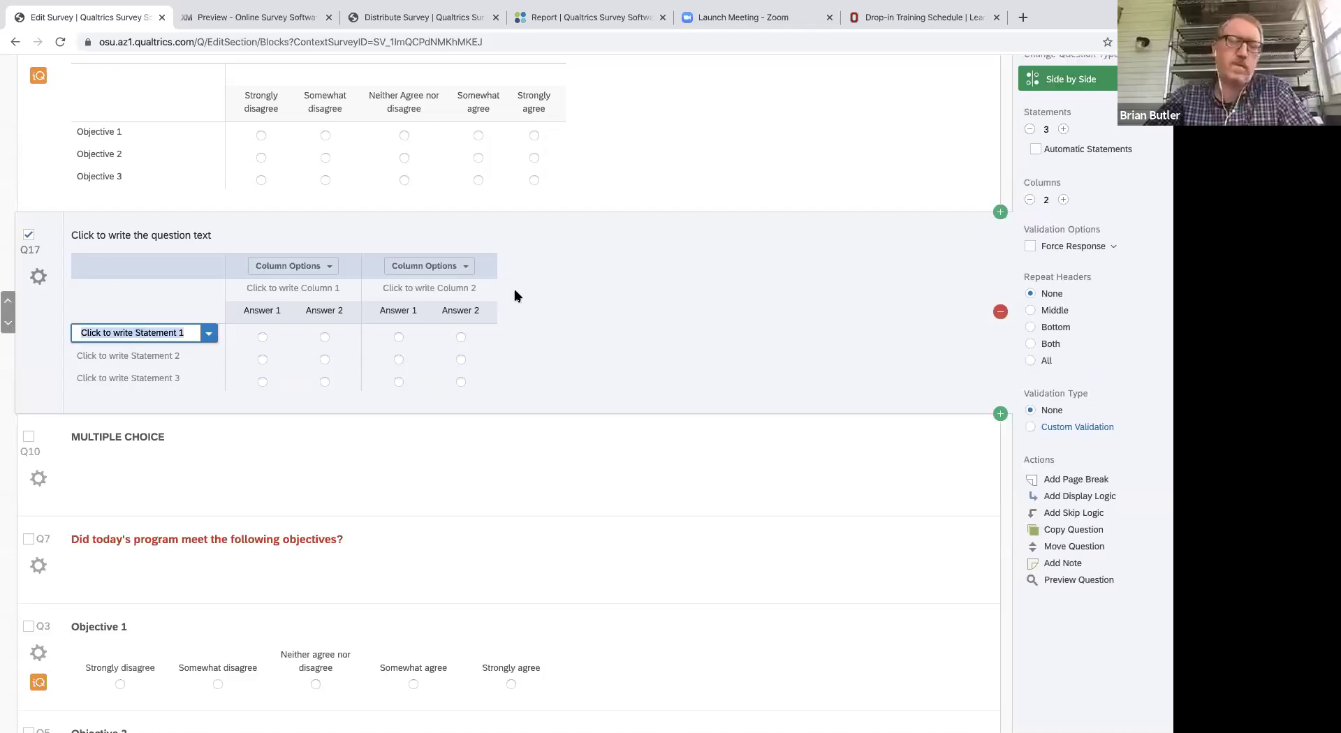
type("Knowled")
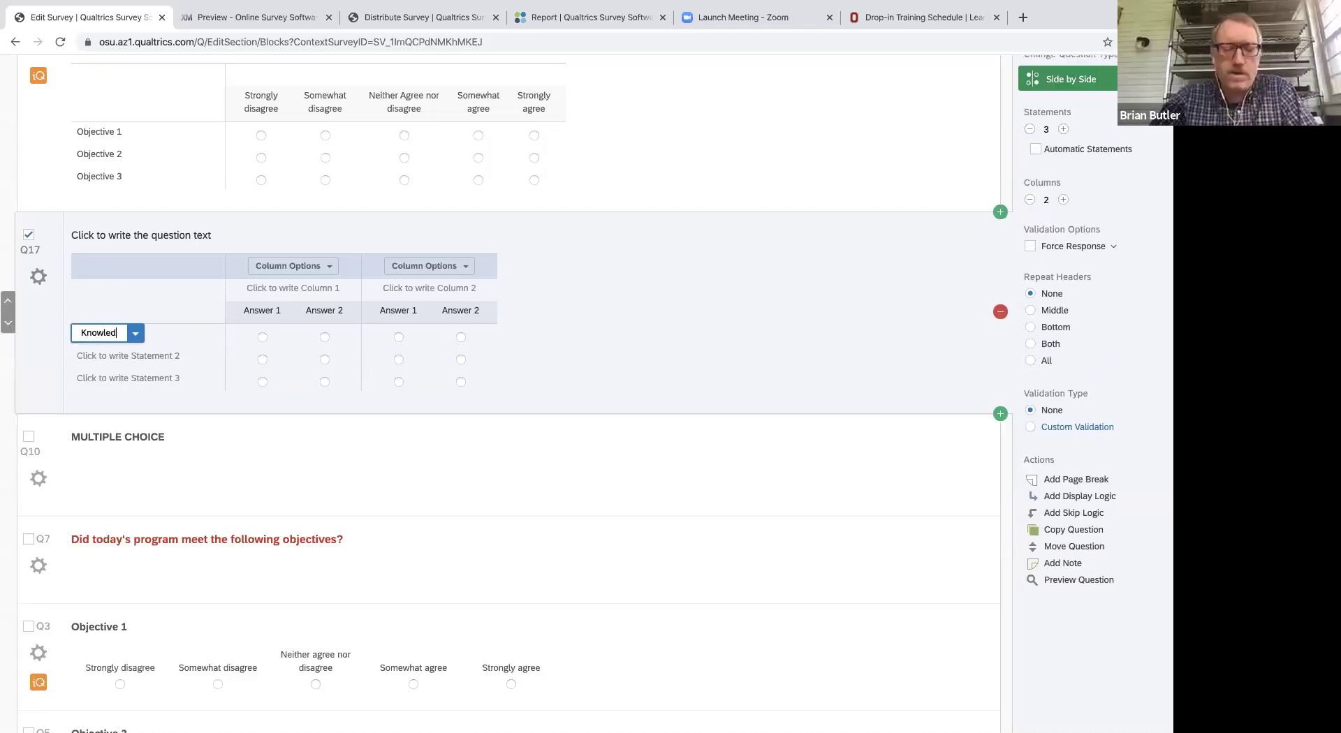
type("ge of ")
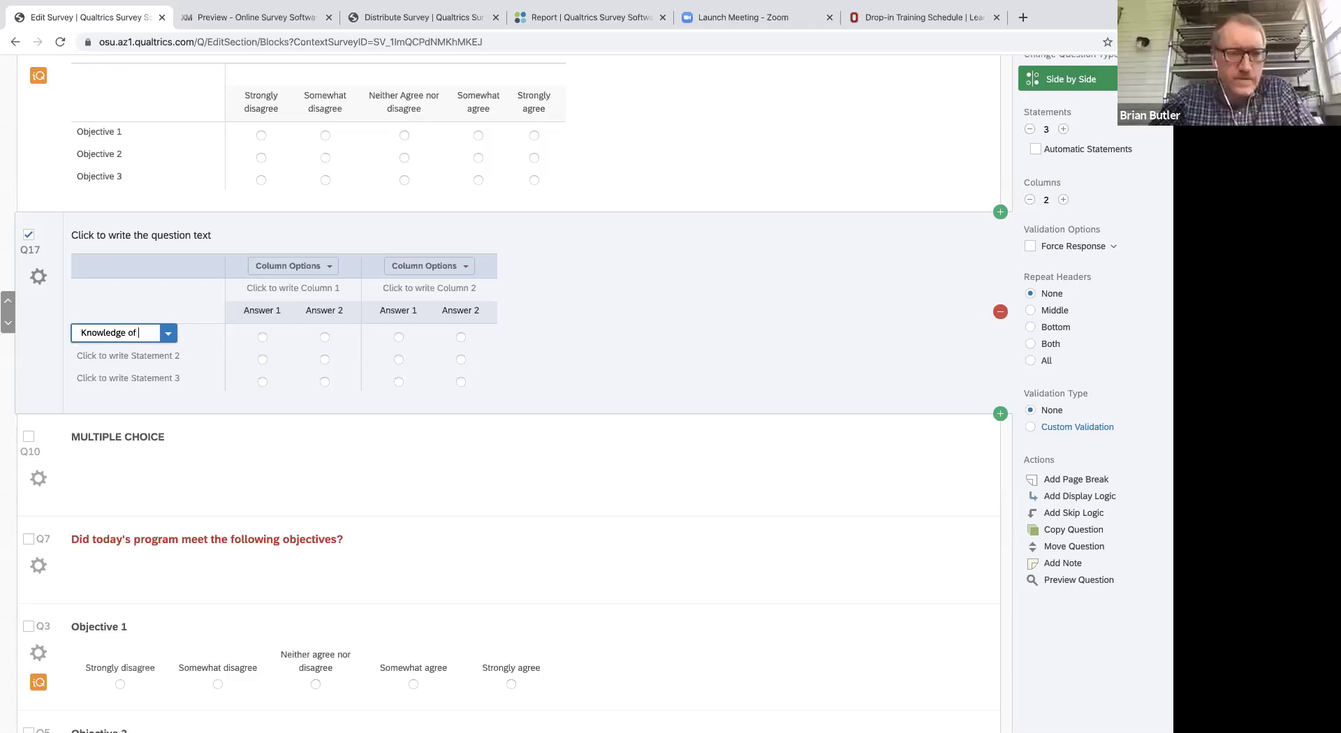
type("weeds")
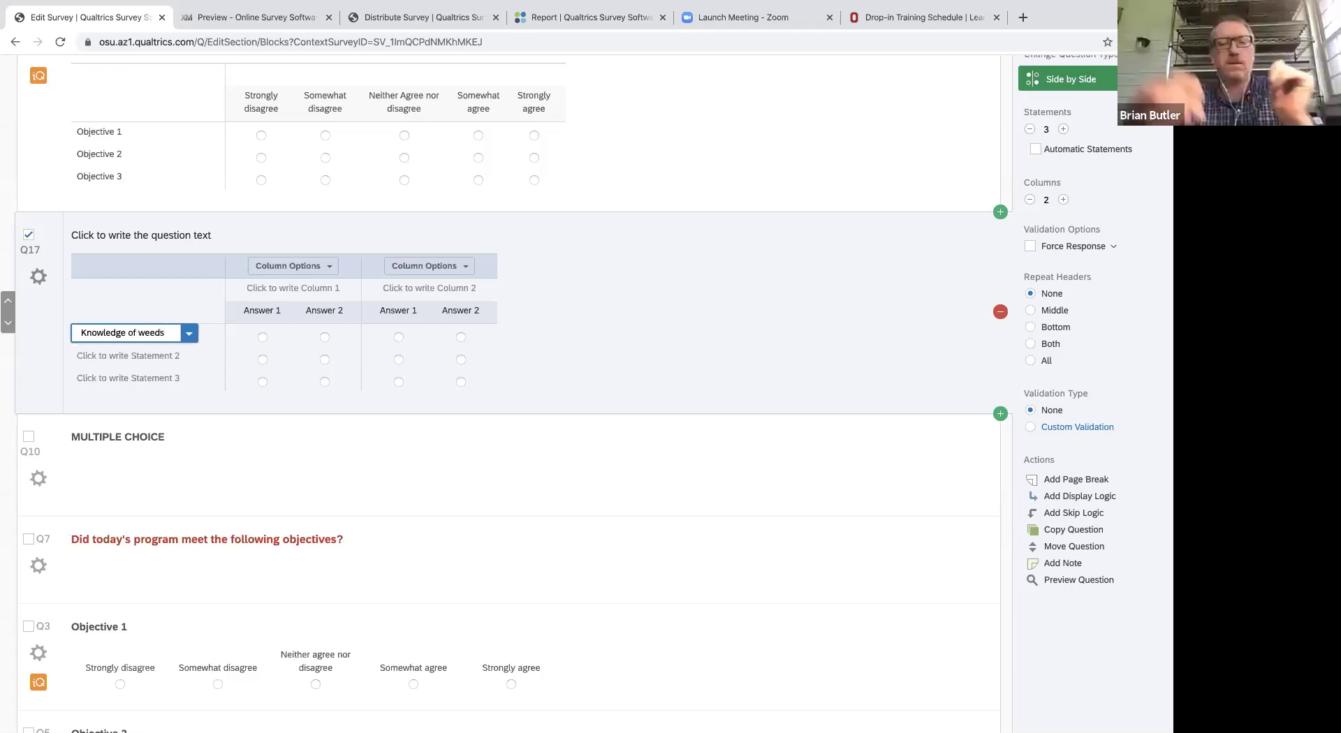
left_click(654, 277)
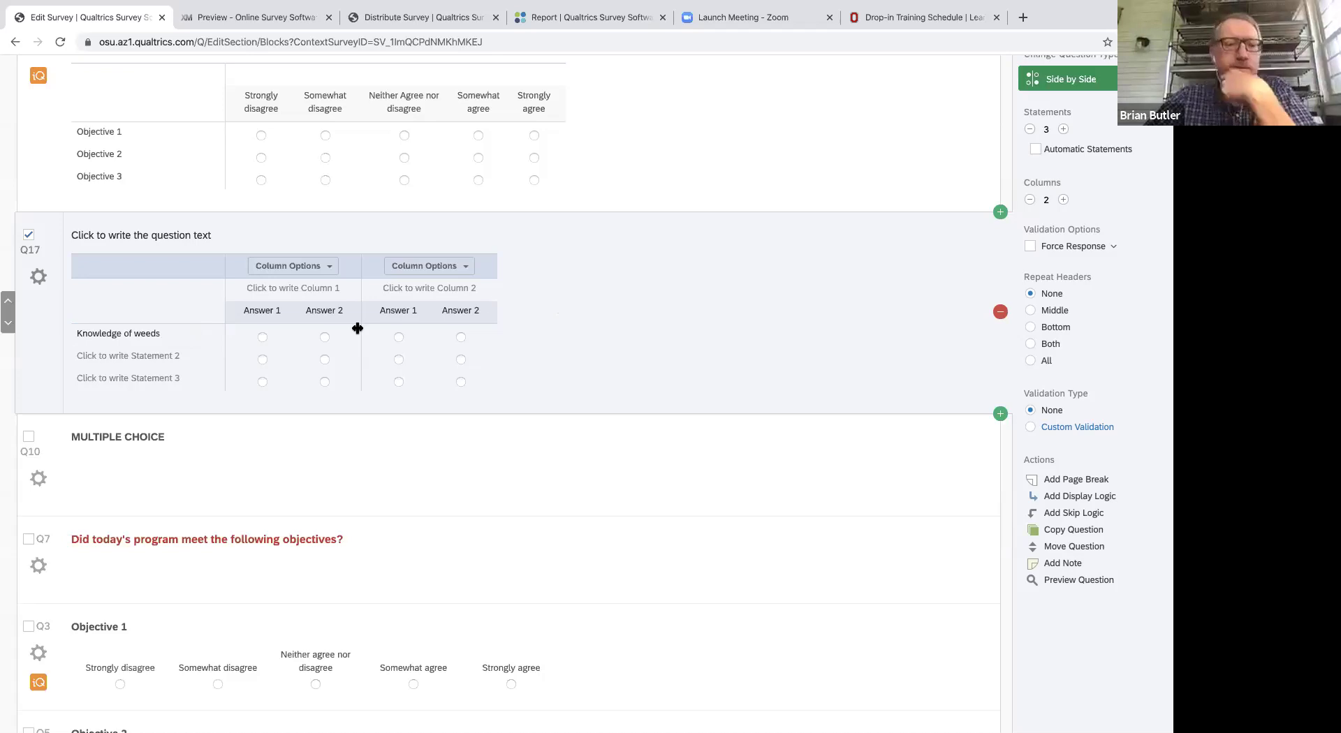
Title the two columns of the side by side question "BEFORE" and "AFTER".
left_click(276, 286)
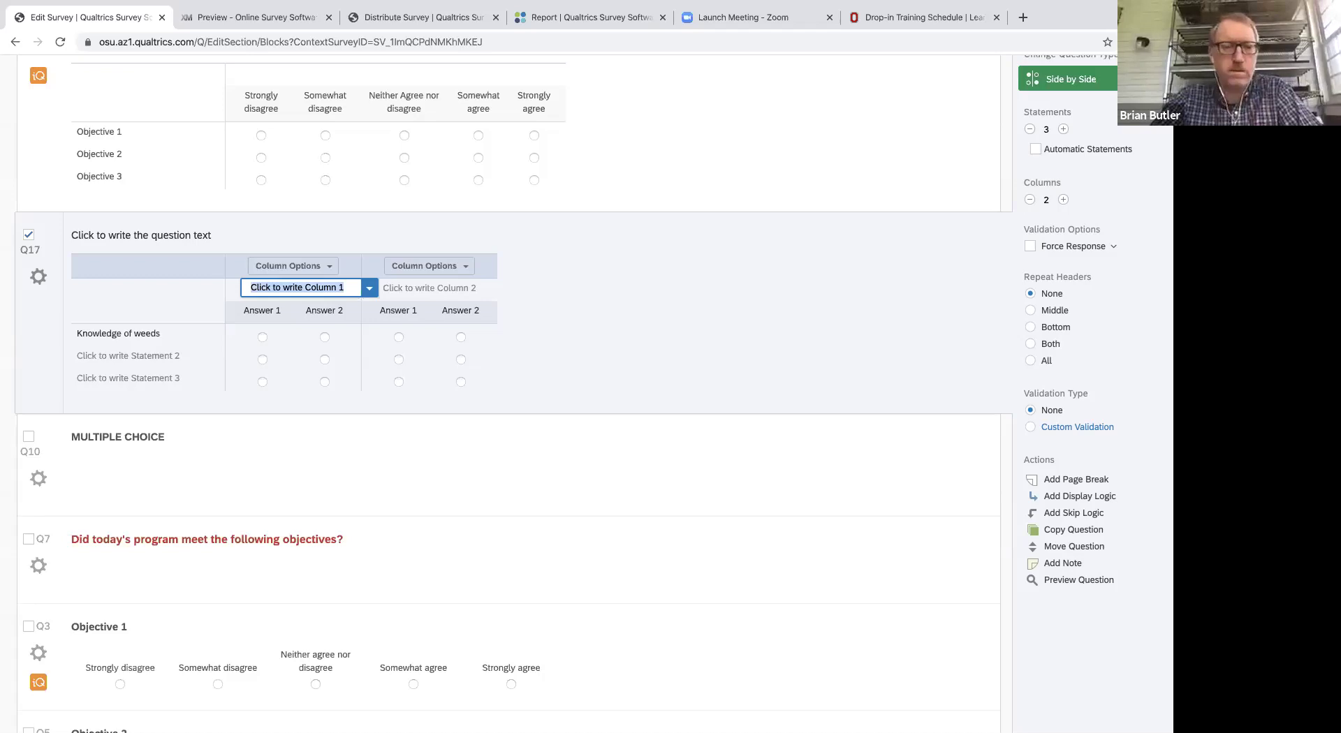
type("BEFORE")
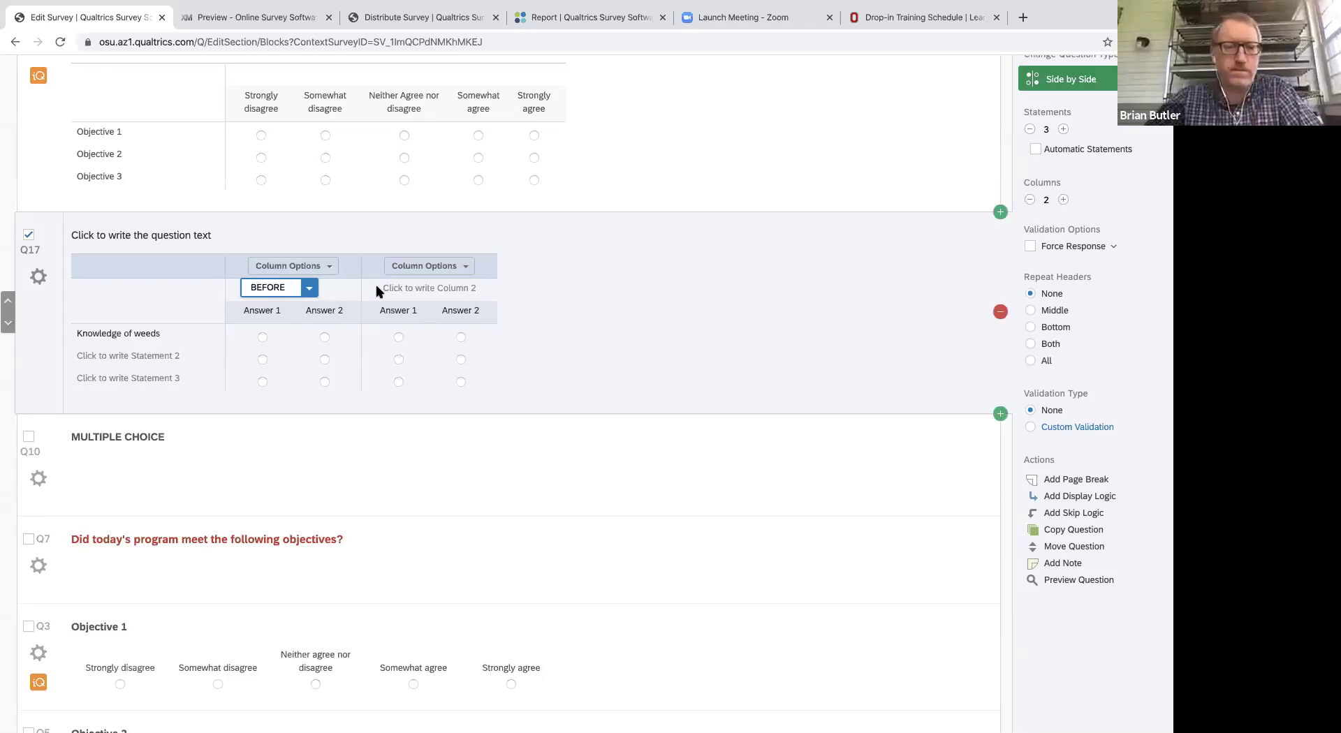
left_click(377, 291)
type("AFTER")
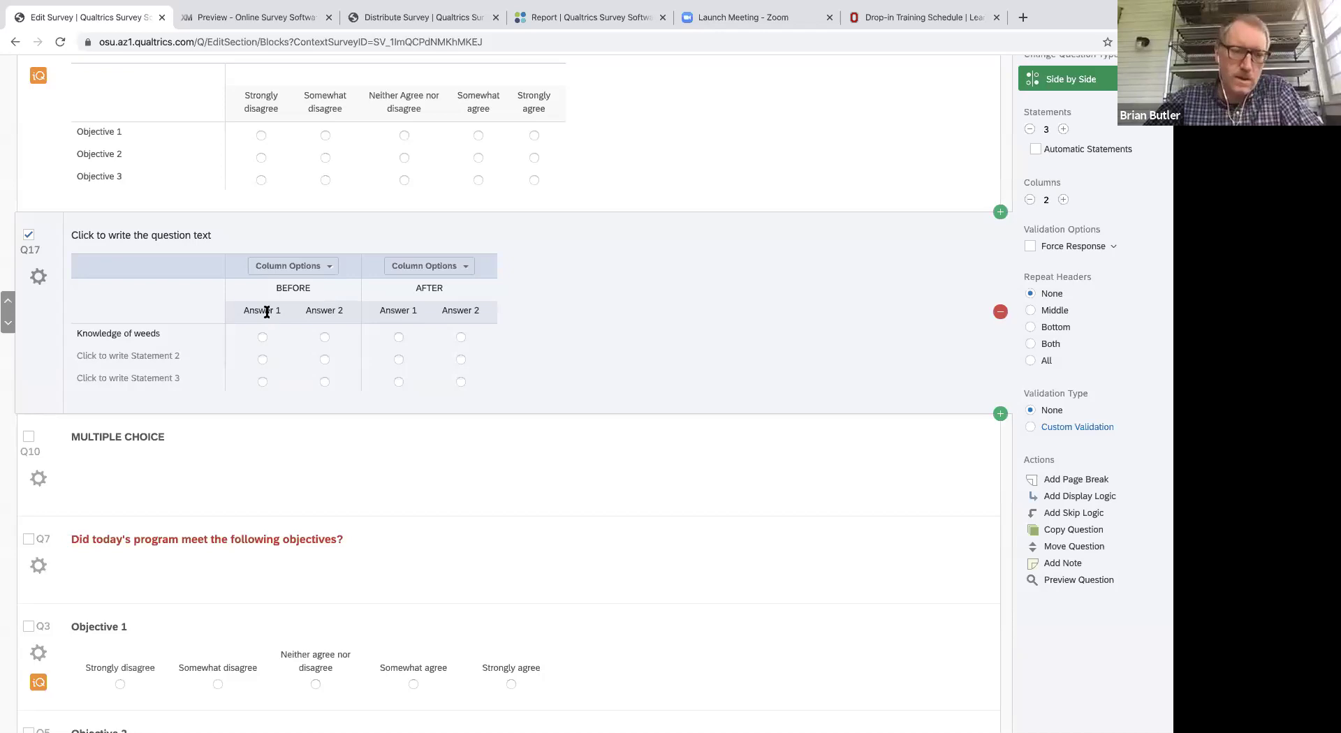
Set the answers under the BEFORE column to "Some", "A lot" and an added third answer, "Significant".
left_click(265, 310)
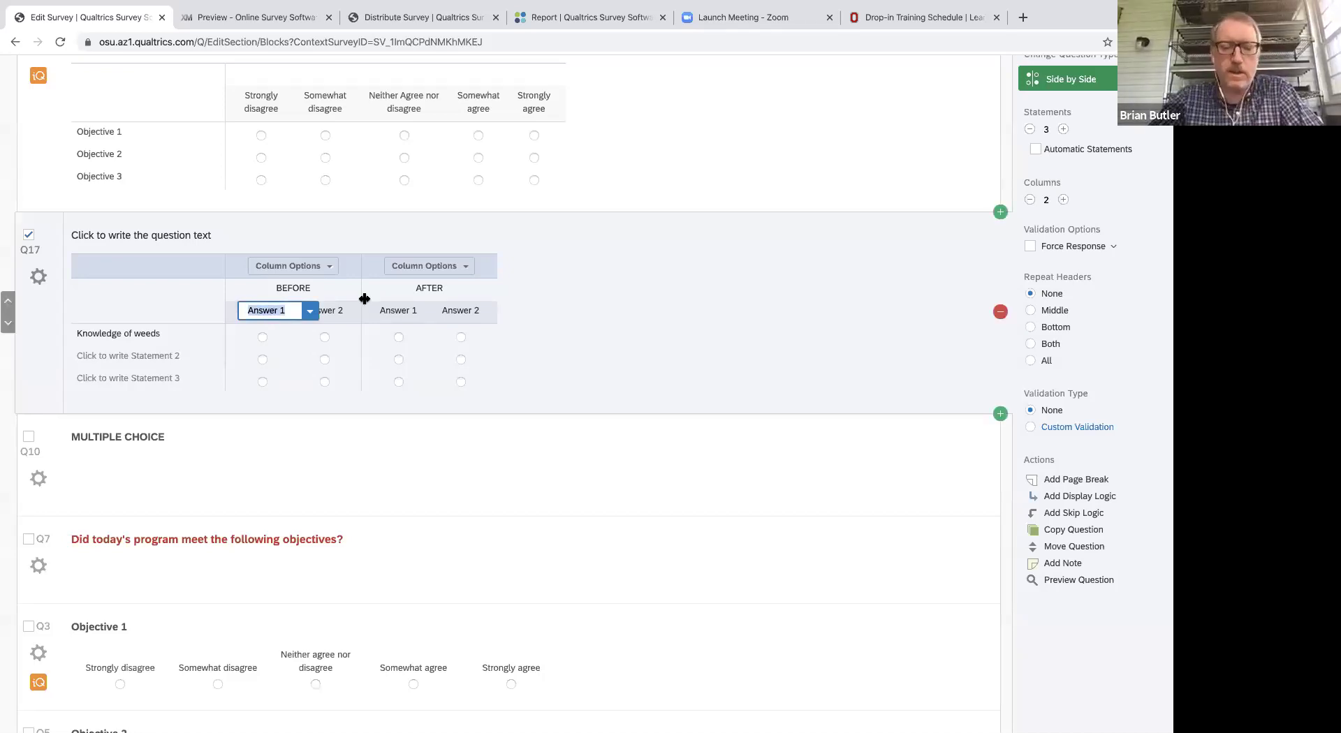
type("Some")
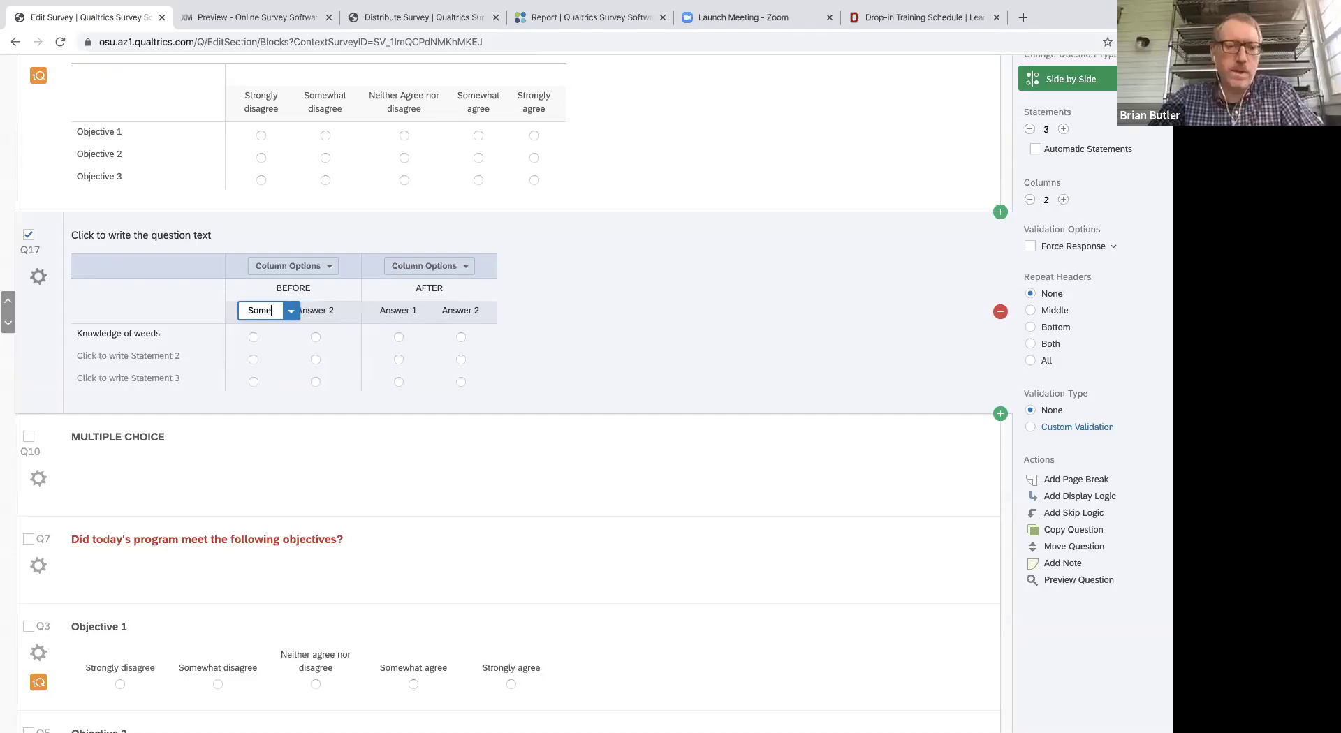
key("Tab")
type("A lot")
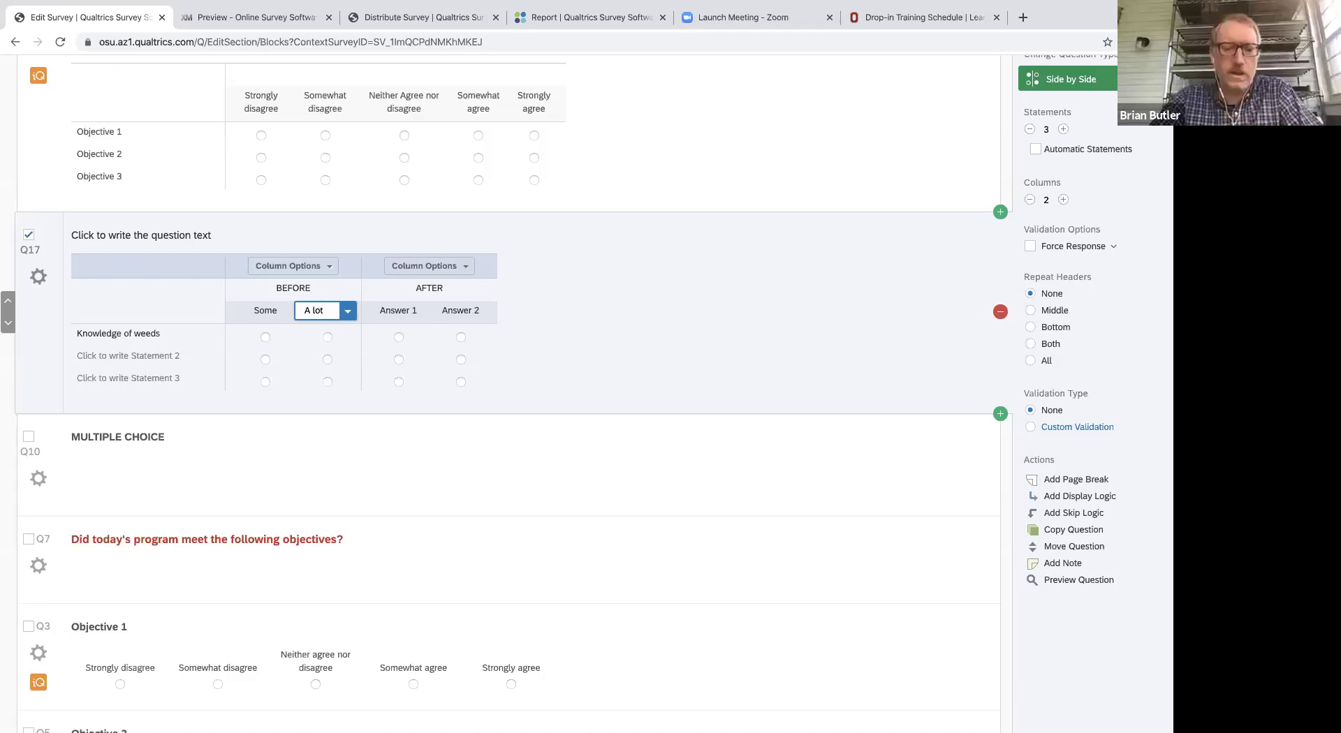
key("Tab")
left_click(330, 310)
key("Return")
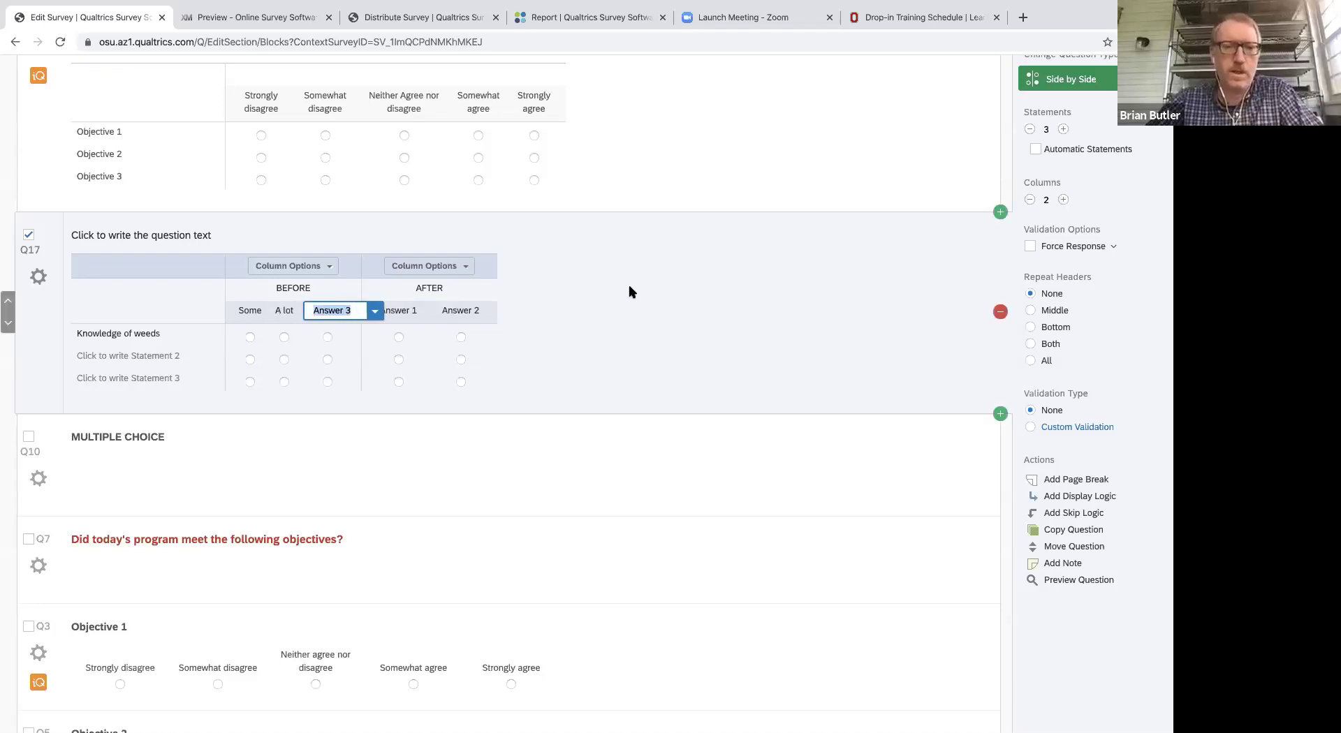
type("Signific")
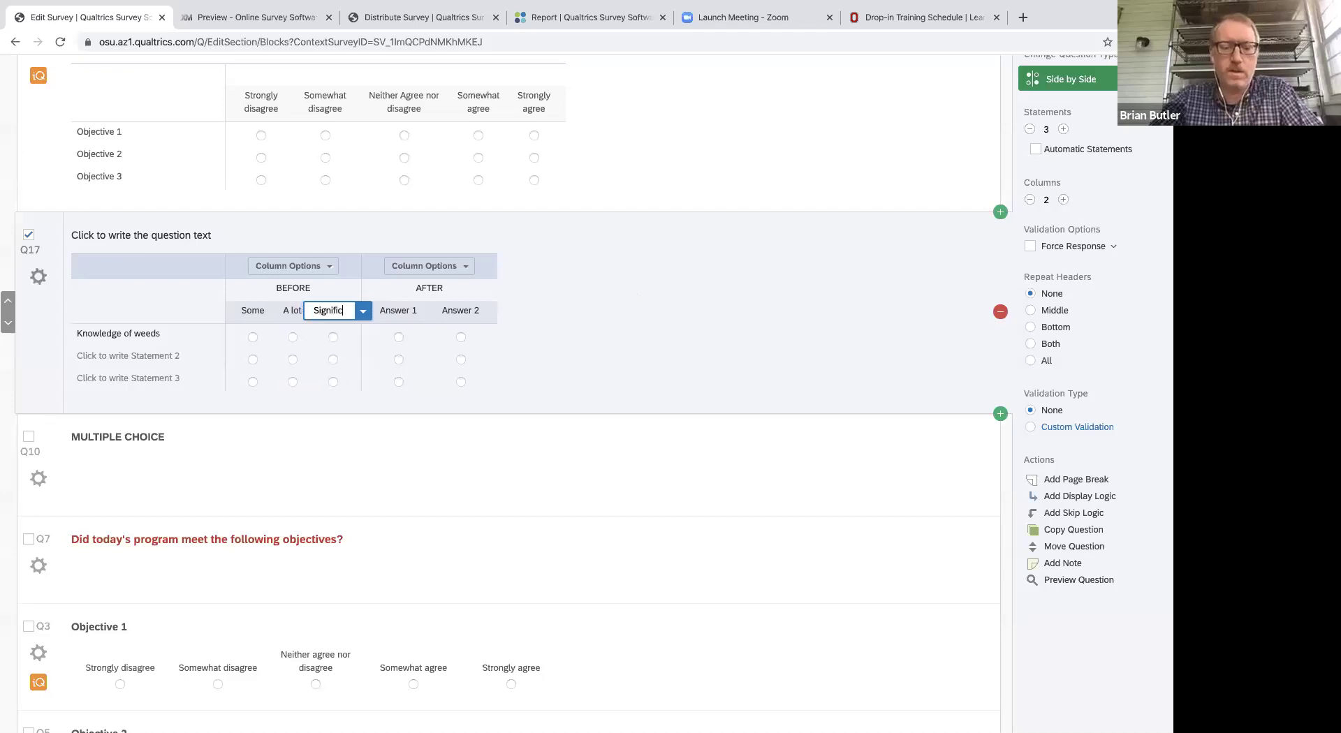
type("ant")
left_click(892, 295)
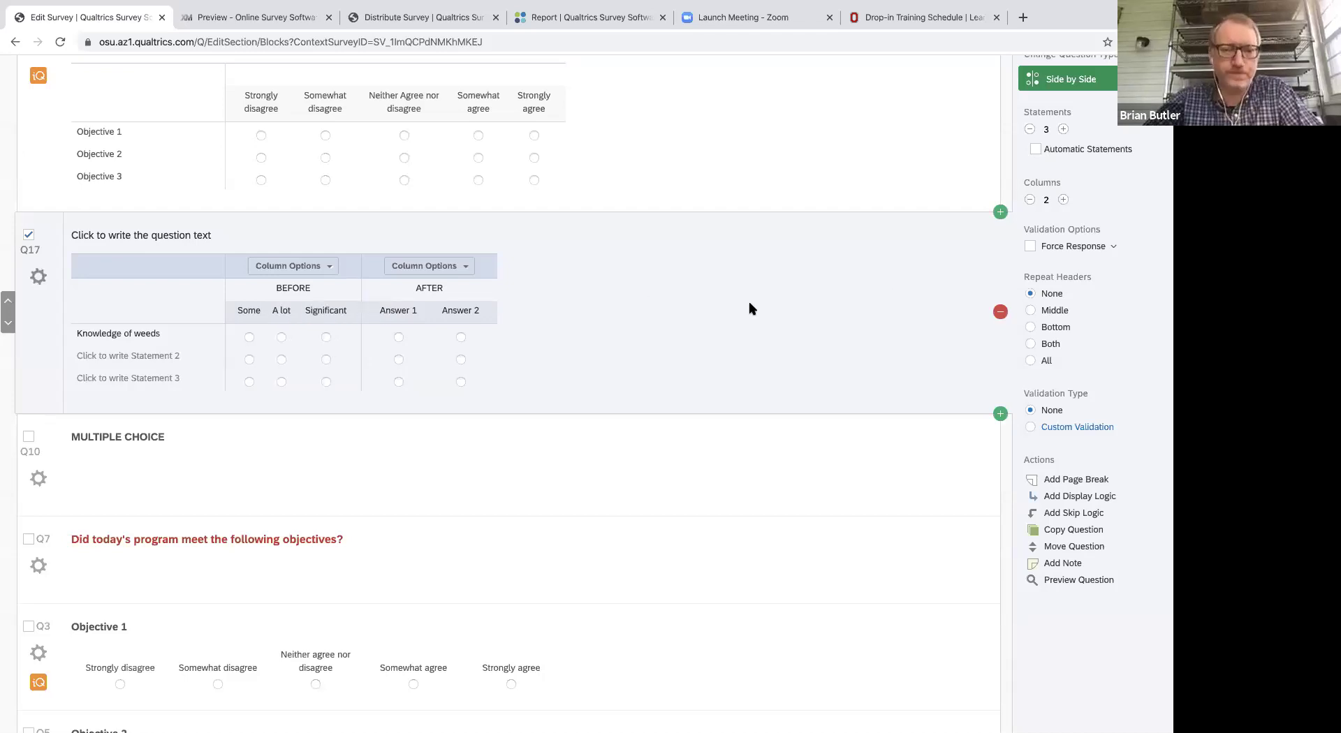
Give the AFTER column the three answers "Some", "A lot" and "Significant".
left_click(388, 310)
type("Some")
key("Tab")
type("A lot")
key("Tab")
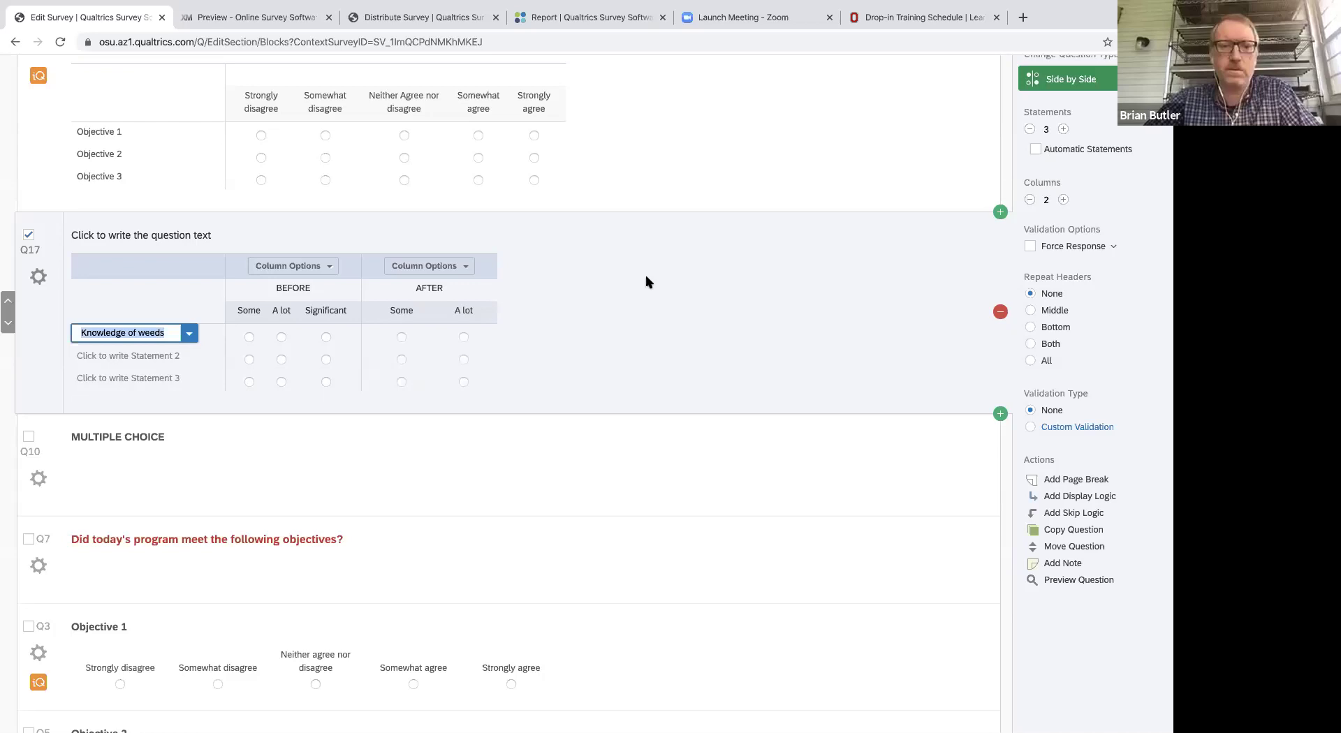
key("Tab")
type("Significant")
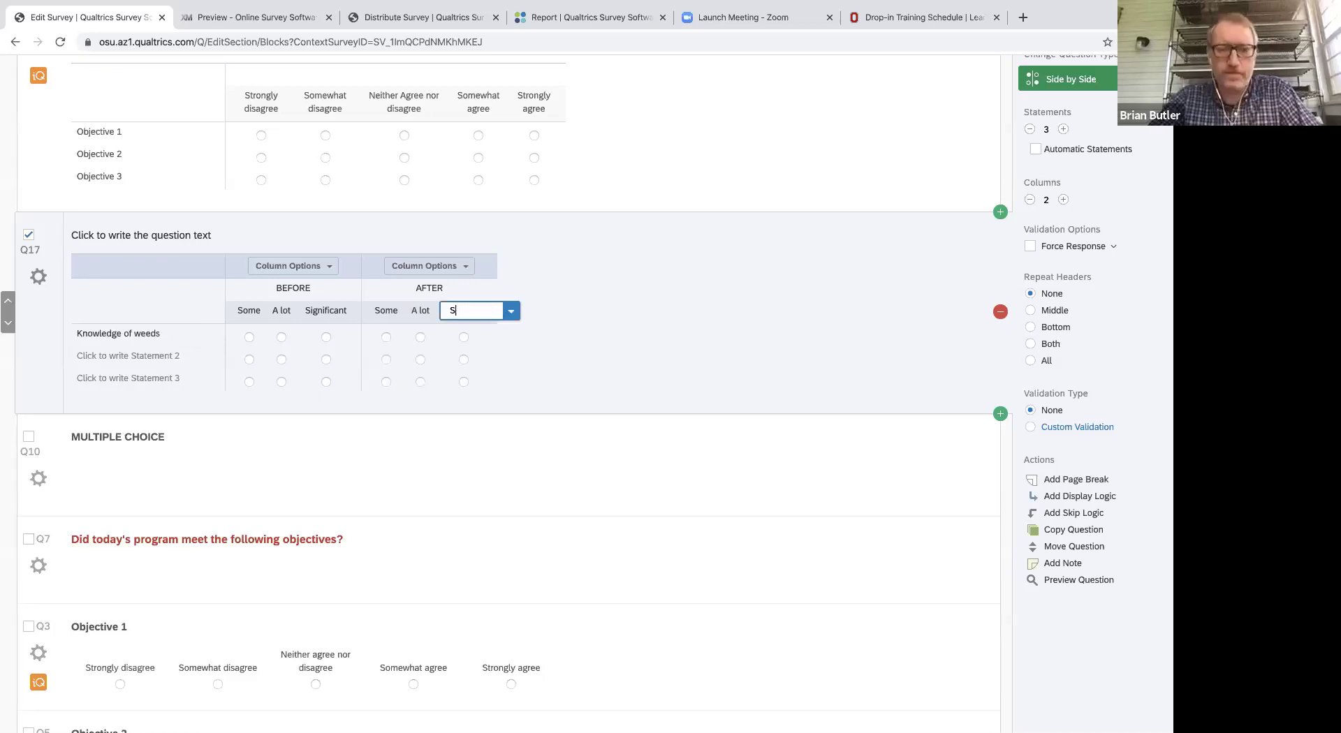
left_click(748, 314)
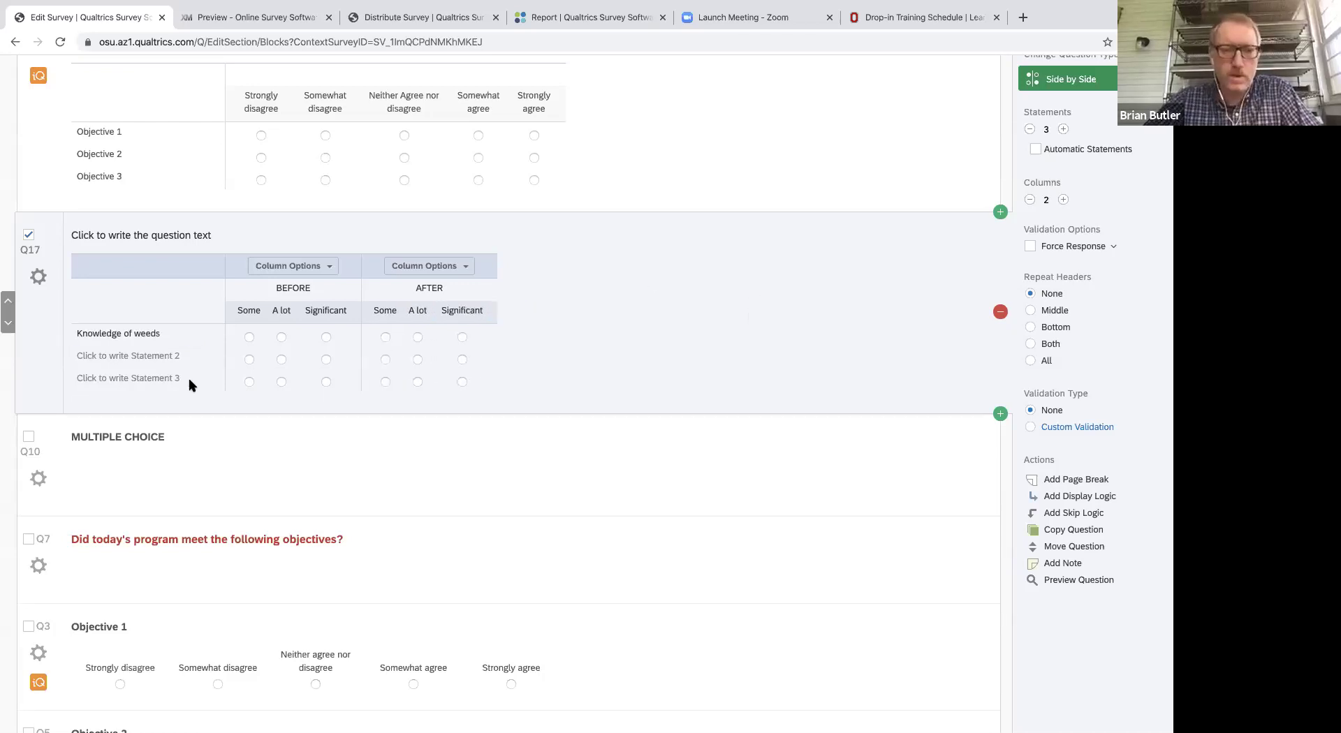
Label the second and third statements "Insect pests" and "Pollinators".
left_click(155, 355)
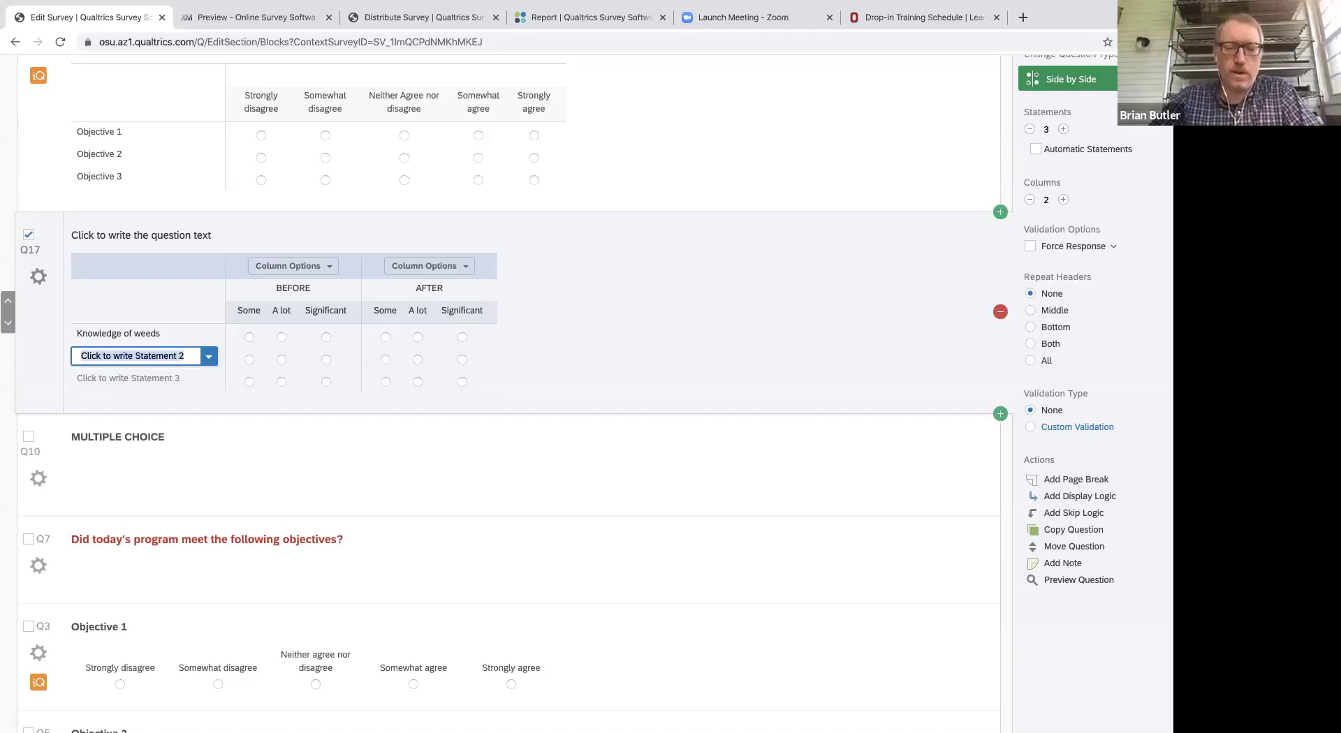
type("Inc")
type("sect")
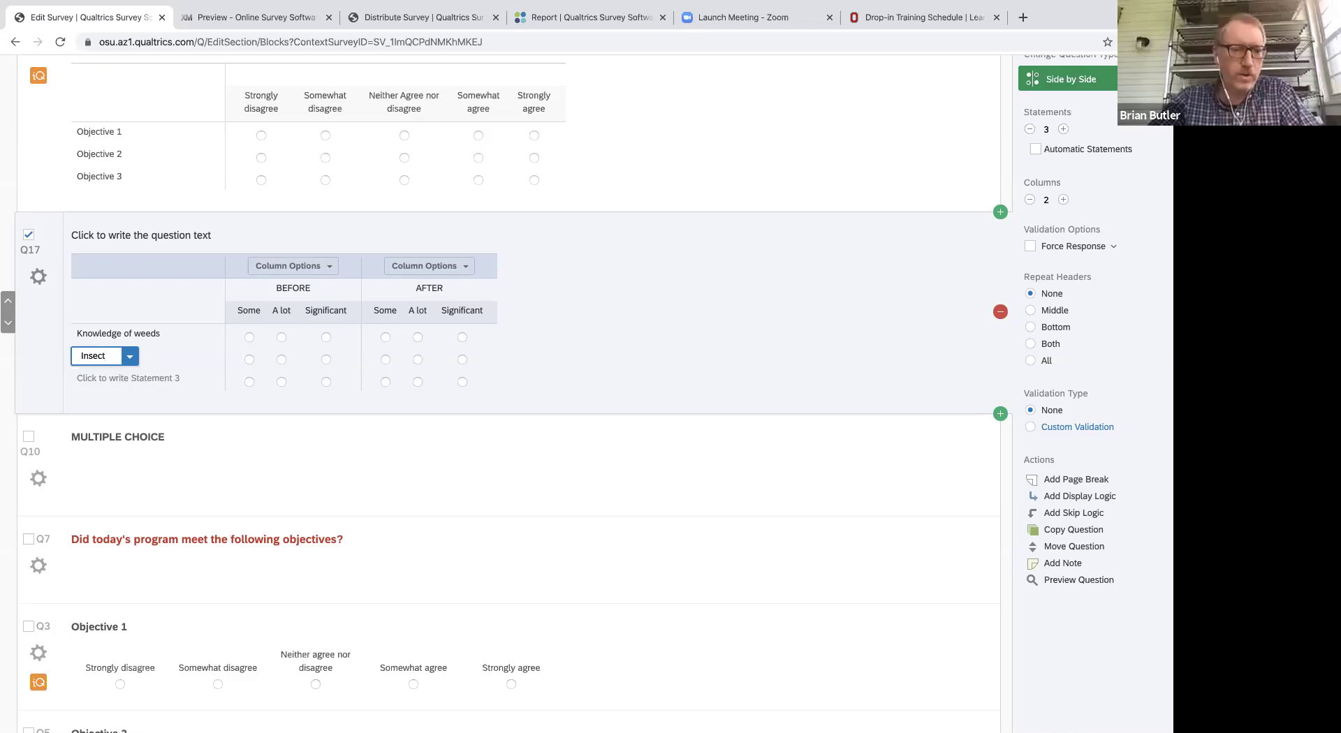
type(" pests")
key("Return")
type("Pollina")
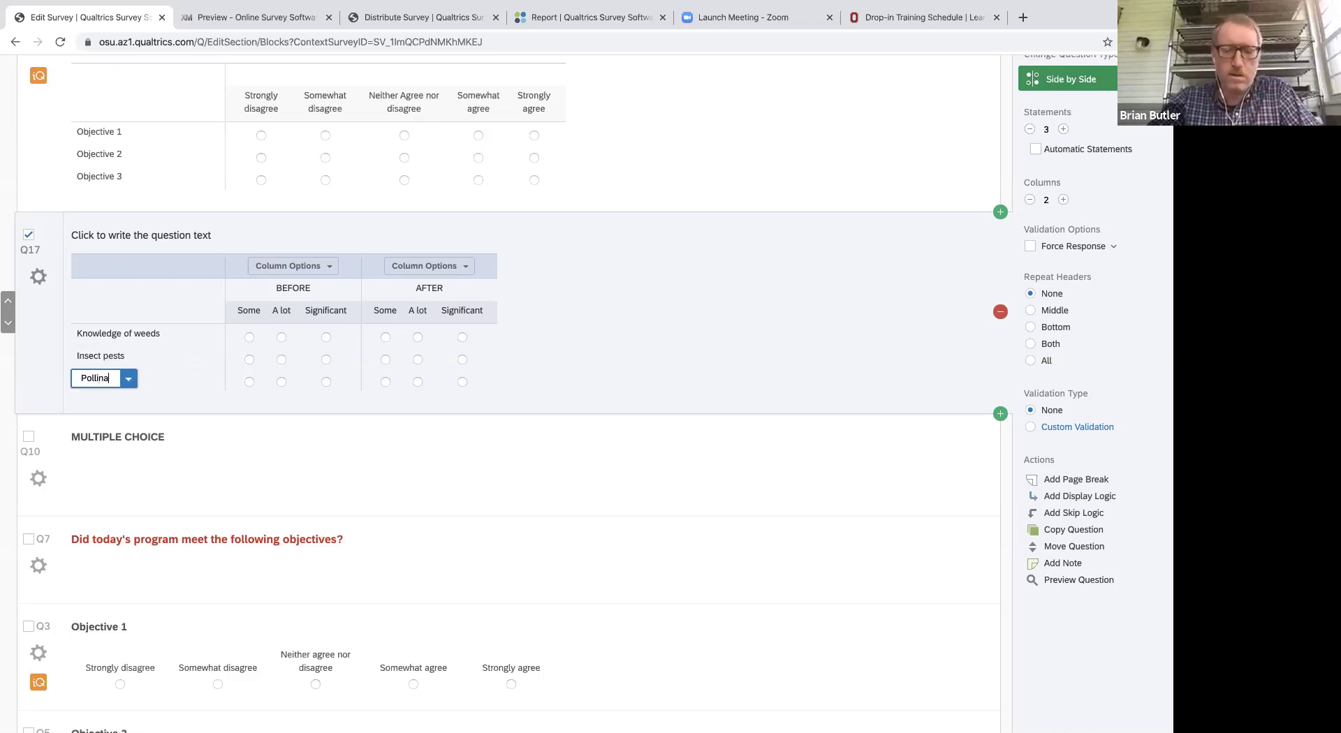
type("tors")
left_click(709, 329)
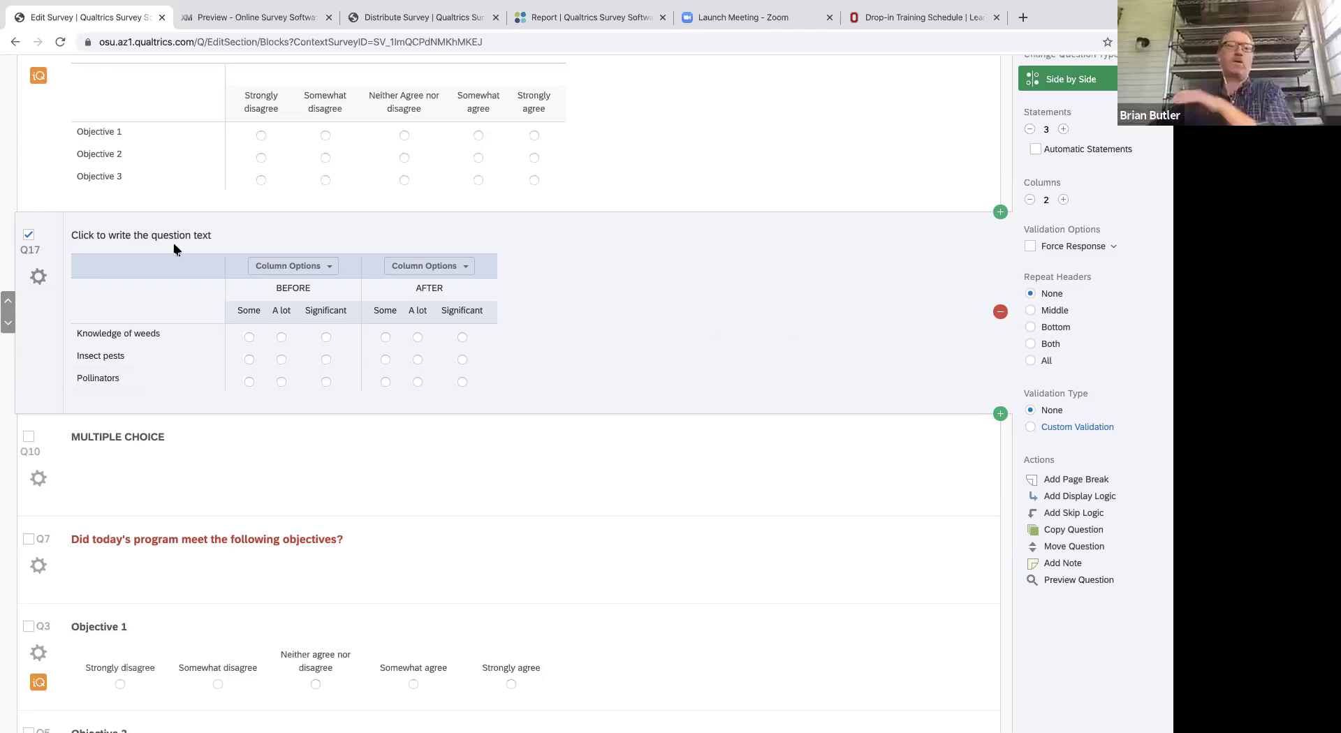
Write the side by side question's text as "Please indicate your knowledge before and after", correcting its spelling.
left_click(253, 238)
type("P")
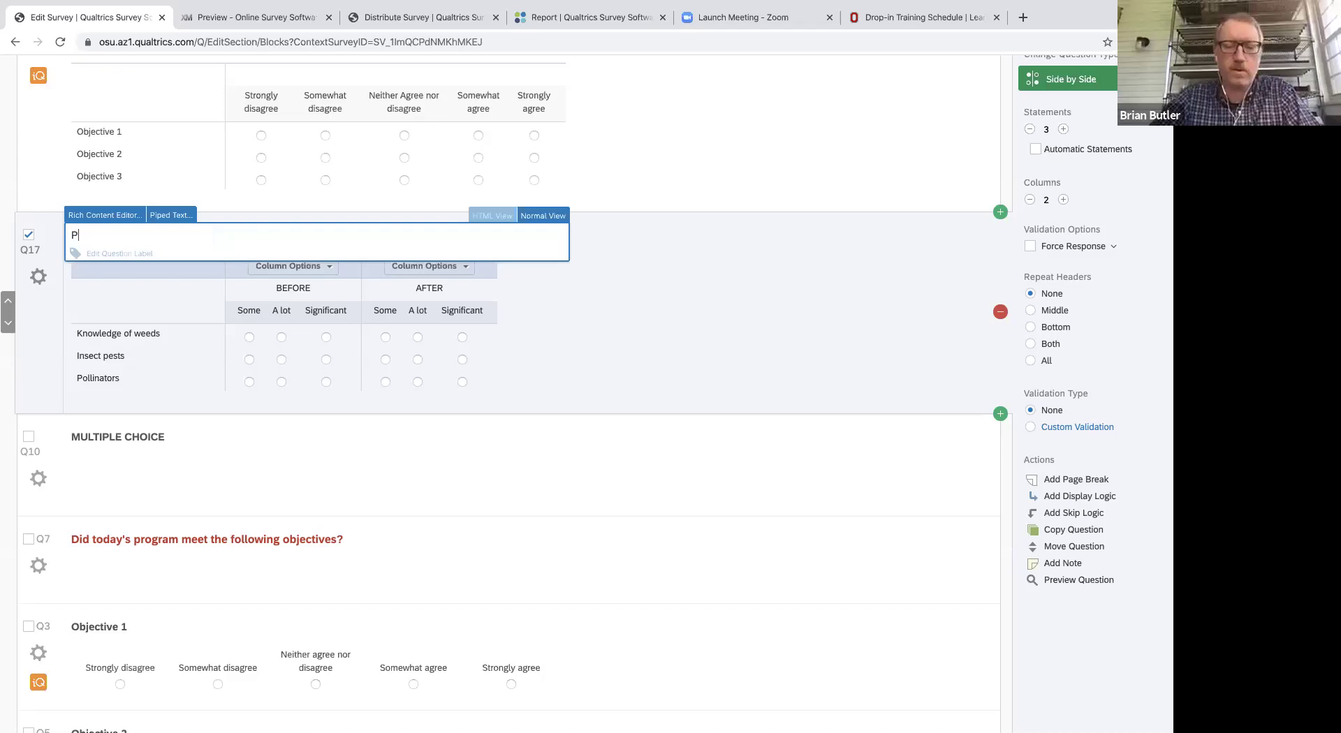
type("lease inid")
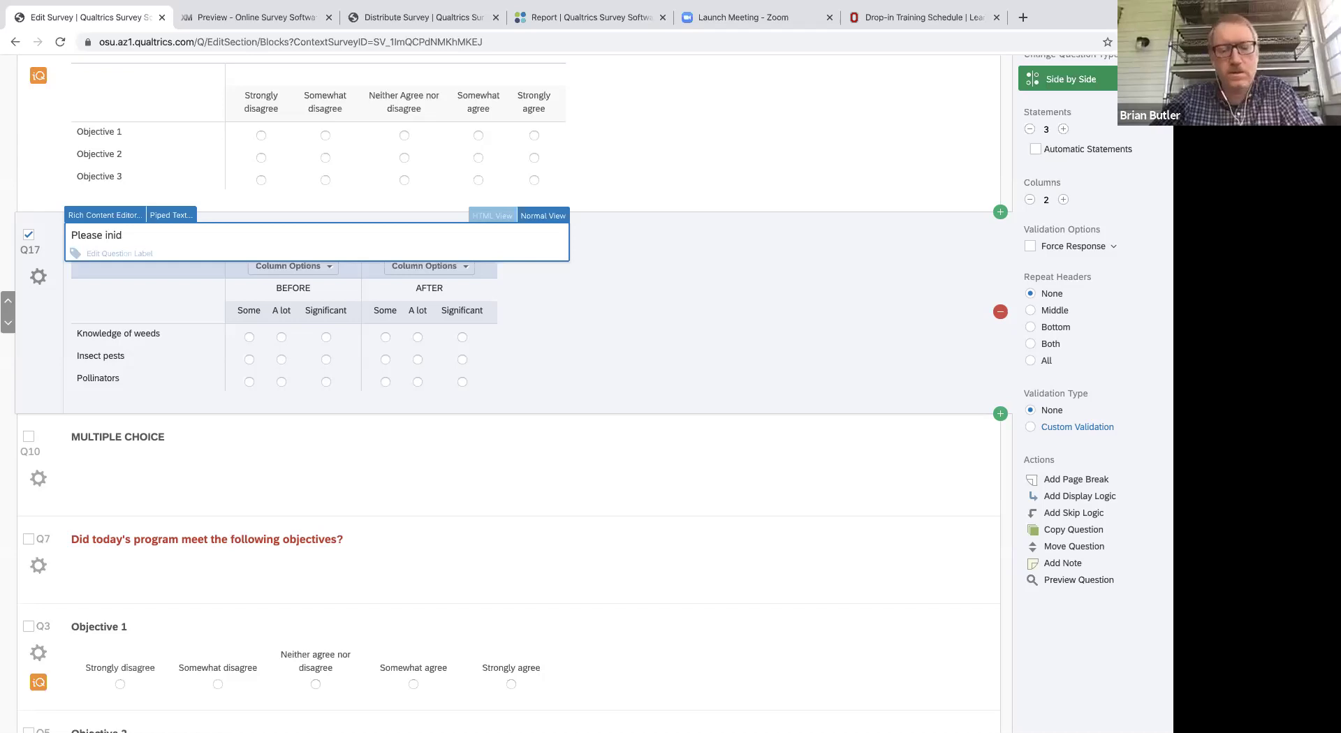
type("icate your knowledge befre an")
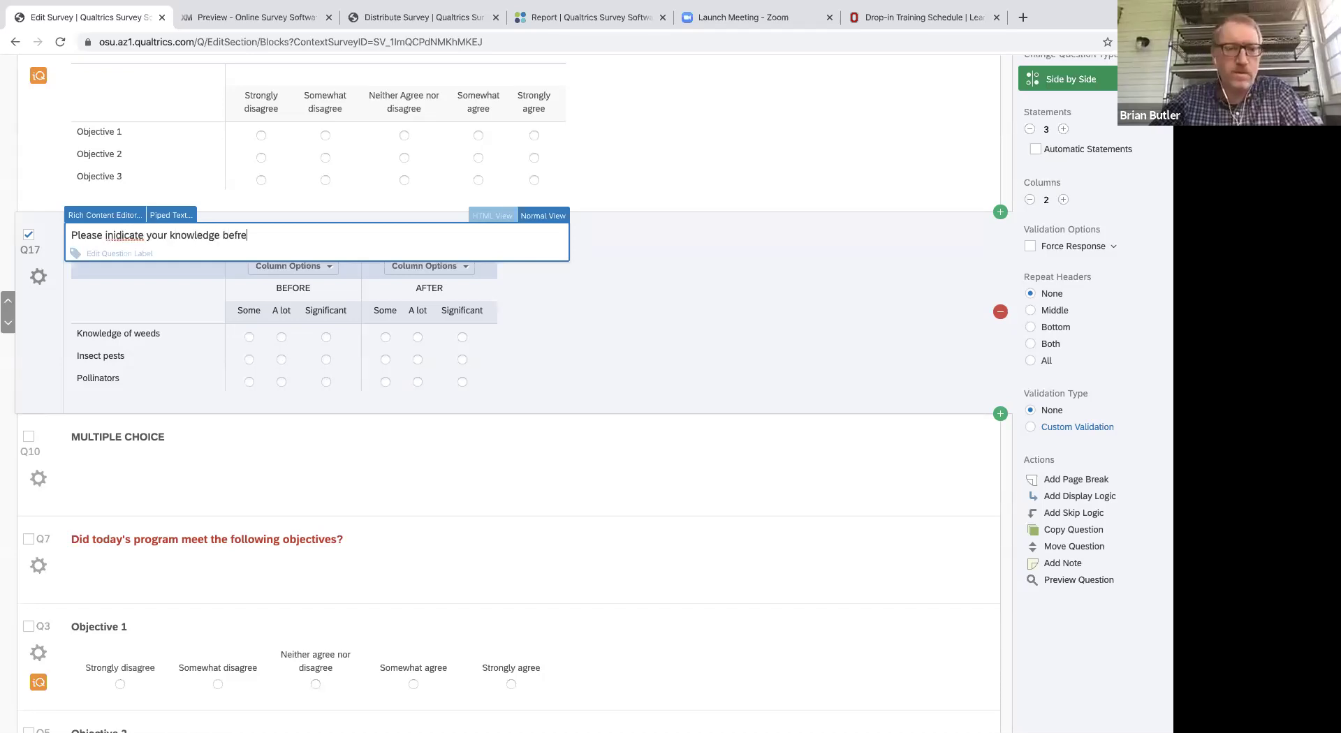
key("BackSpace")
key("BackSpace")
key("BackSpace")
key("BackSpace")
type("ore and after")
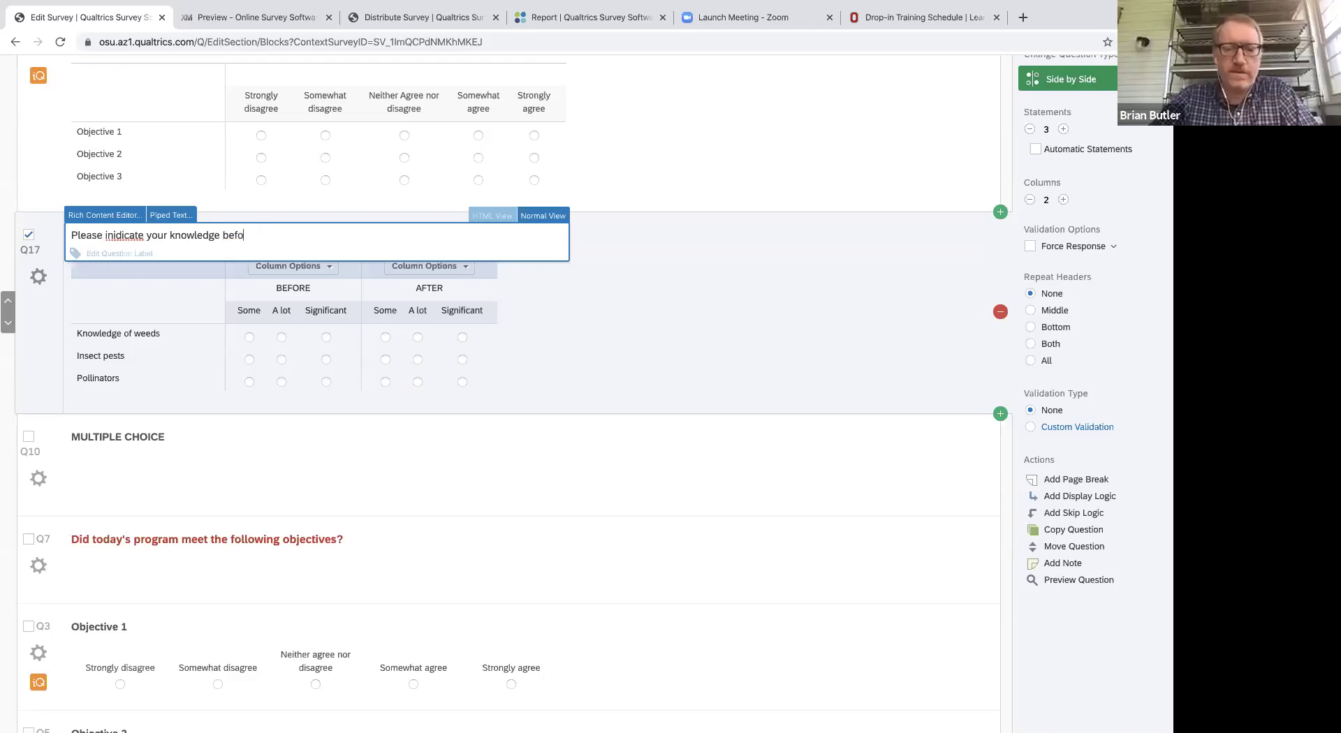
left_click(216, 266)
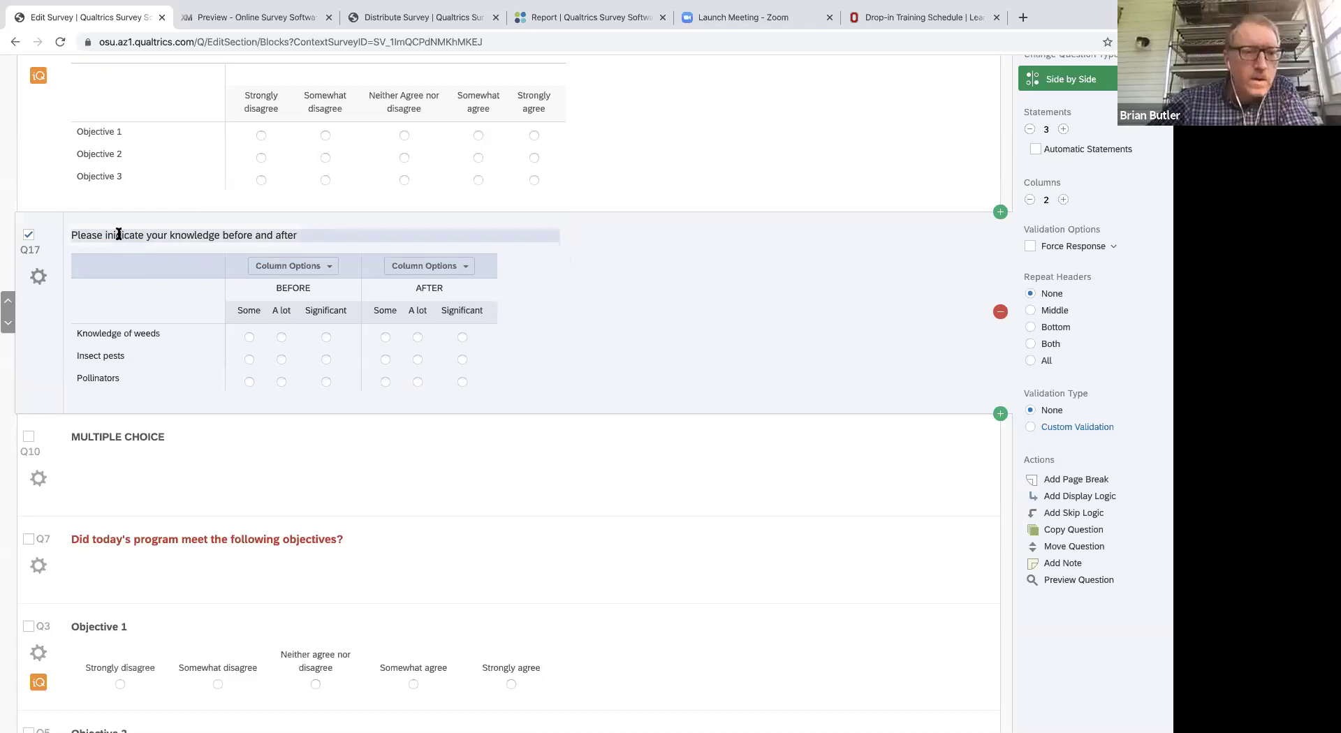
left_click(121, 239)
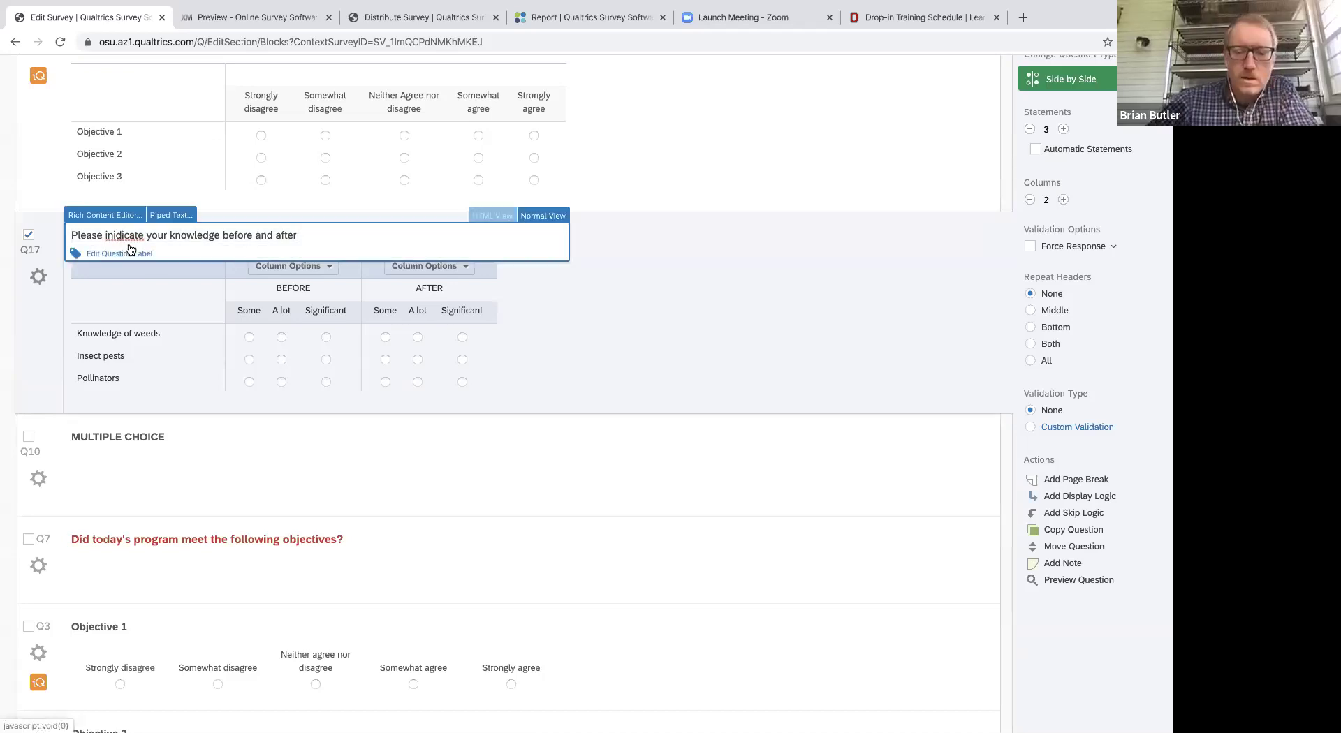
key("Left")
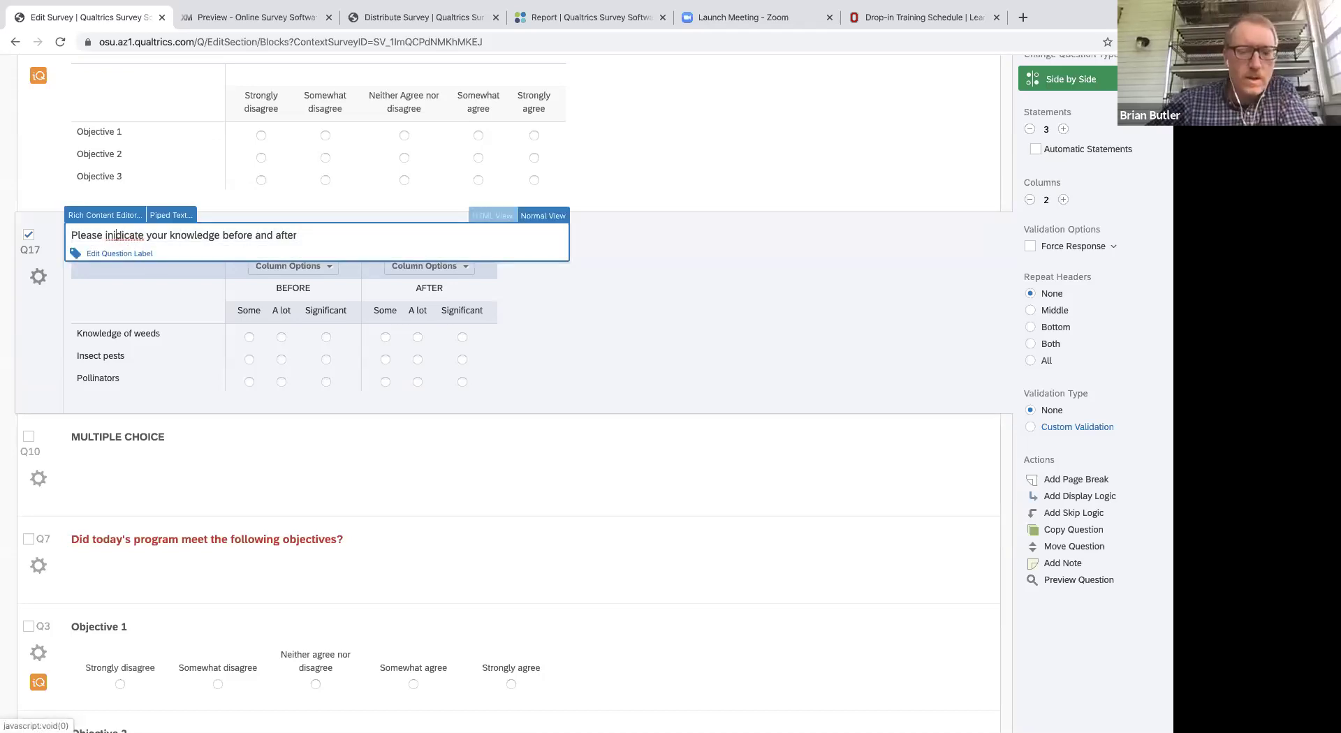
key("BackSpace")
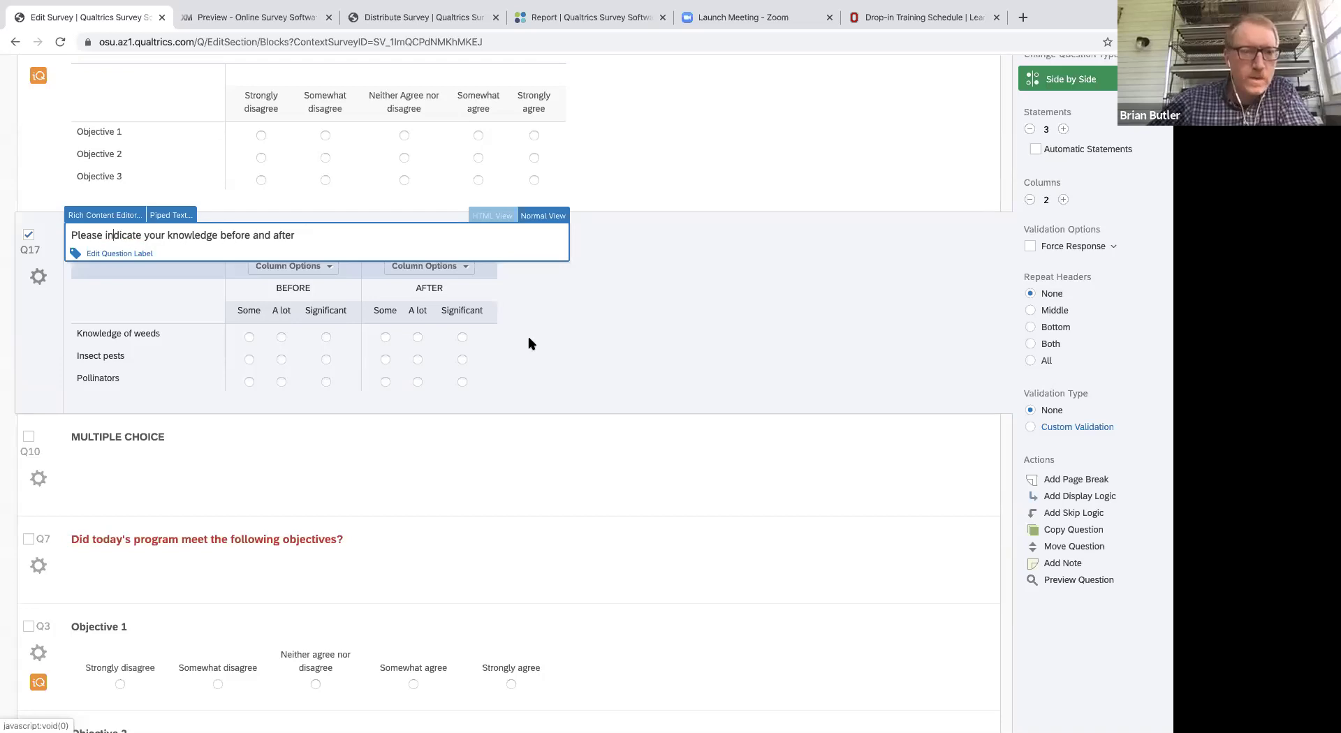
left_click(692, 284)
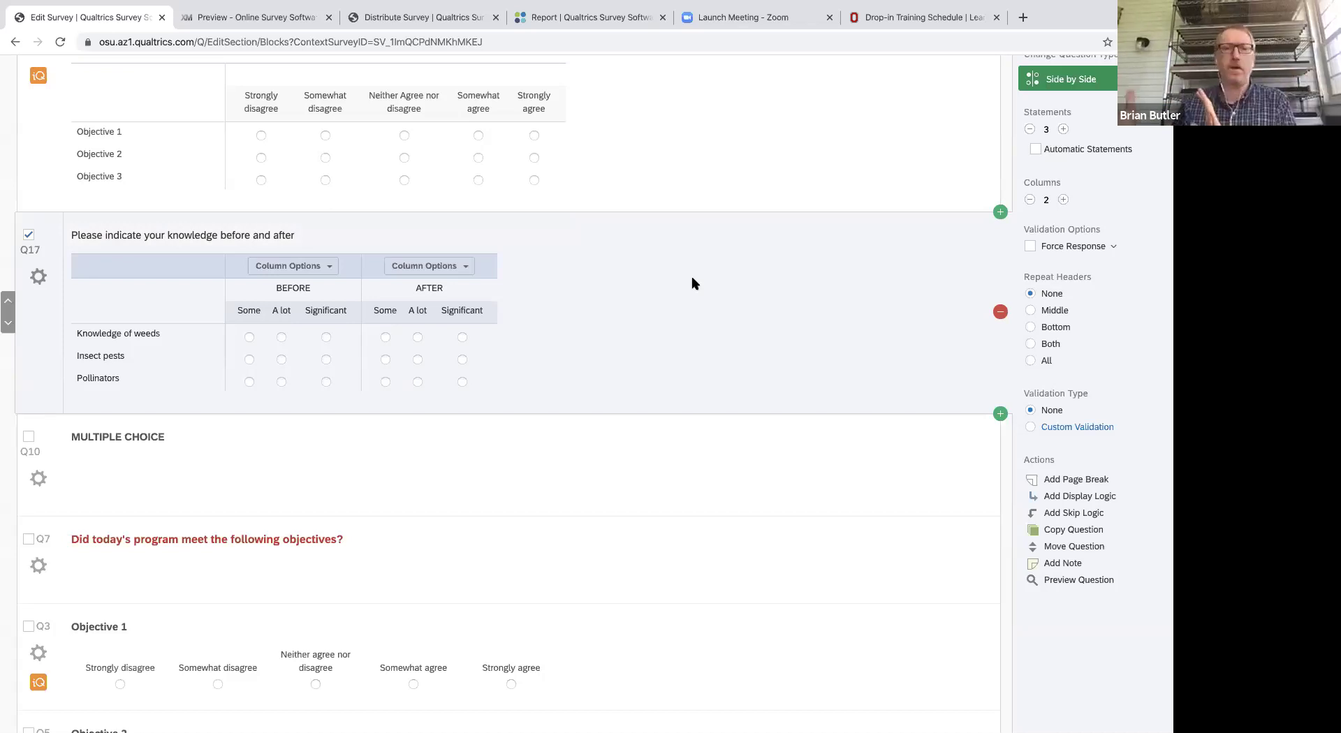
Remove the AFTER column from the side by side knowledge question.
mouse_move(695, 7)
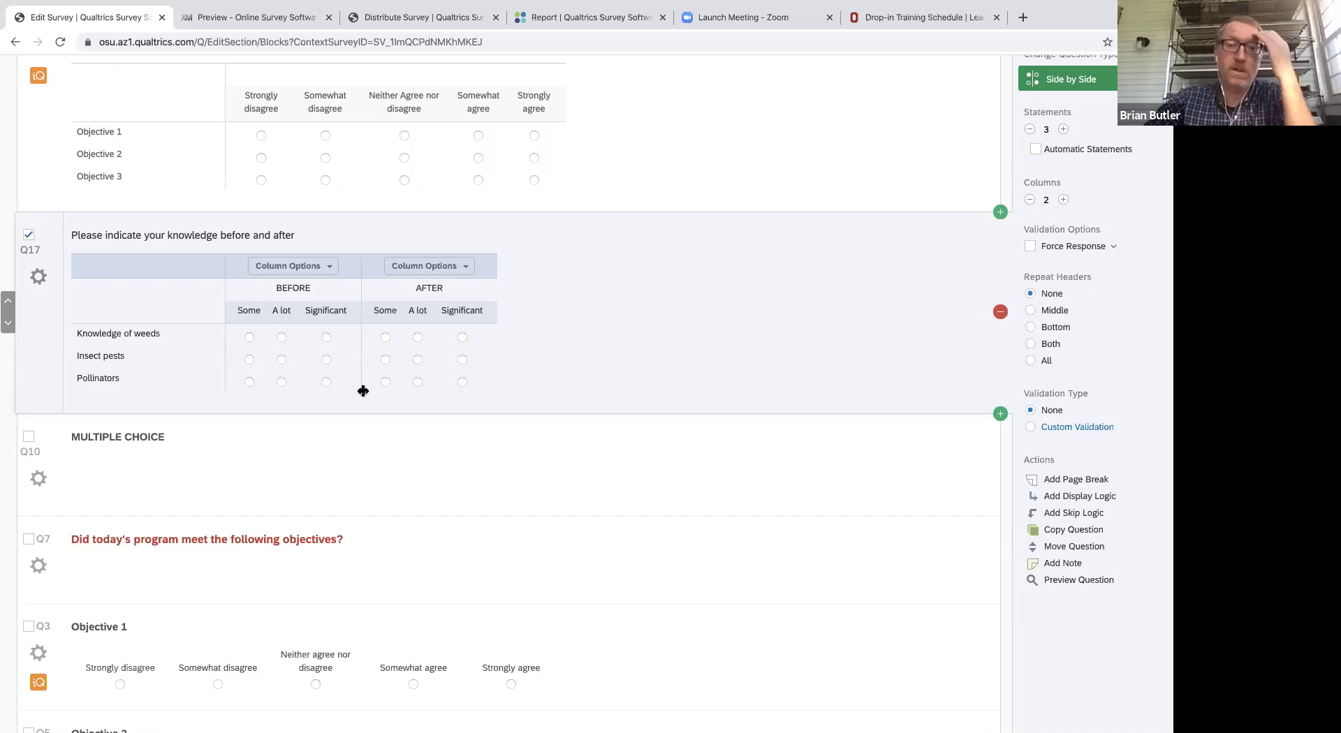
scroll(599, 300, "up", 2)
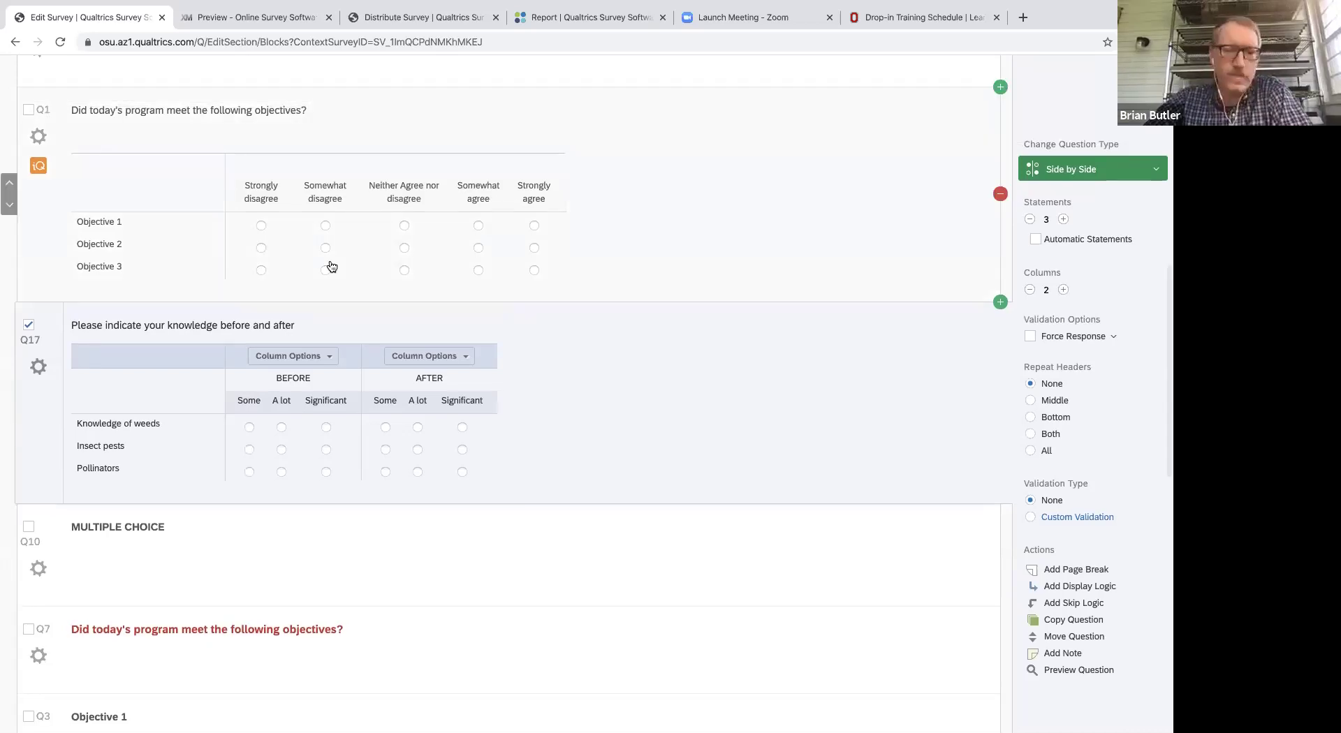
left_click(427, 356)
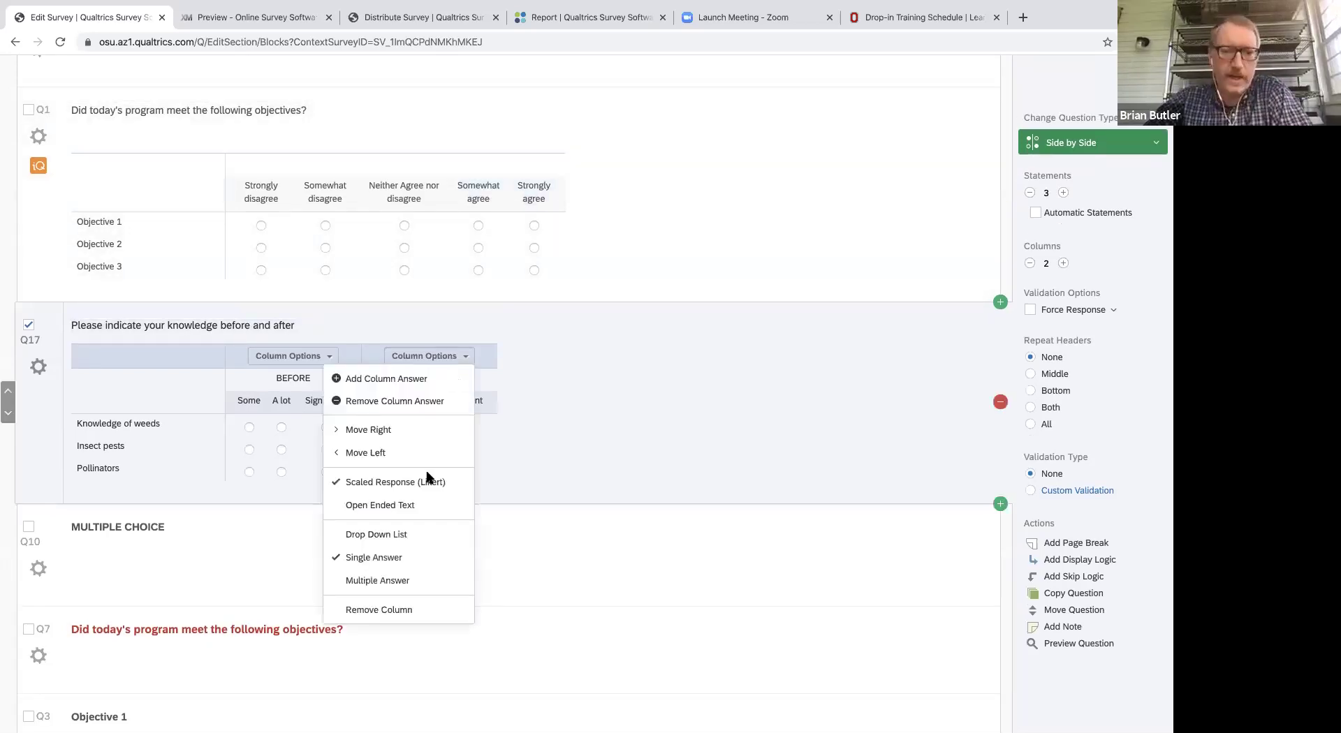
left_click(401, 610)
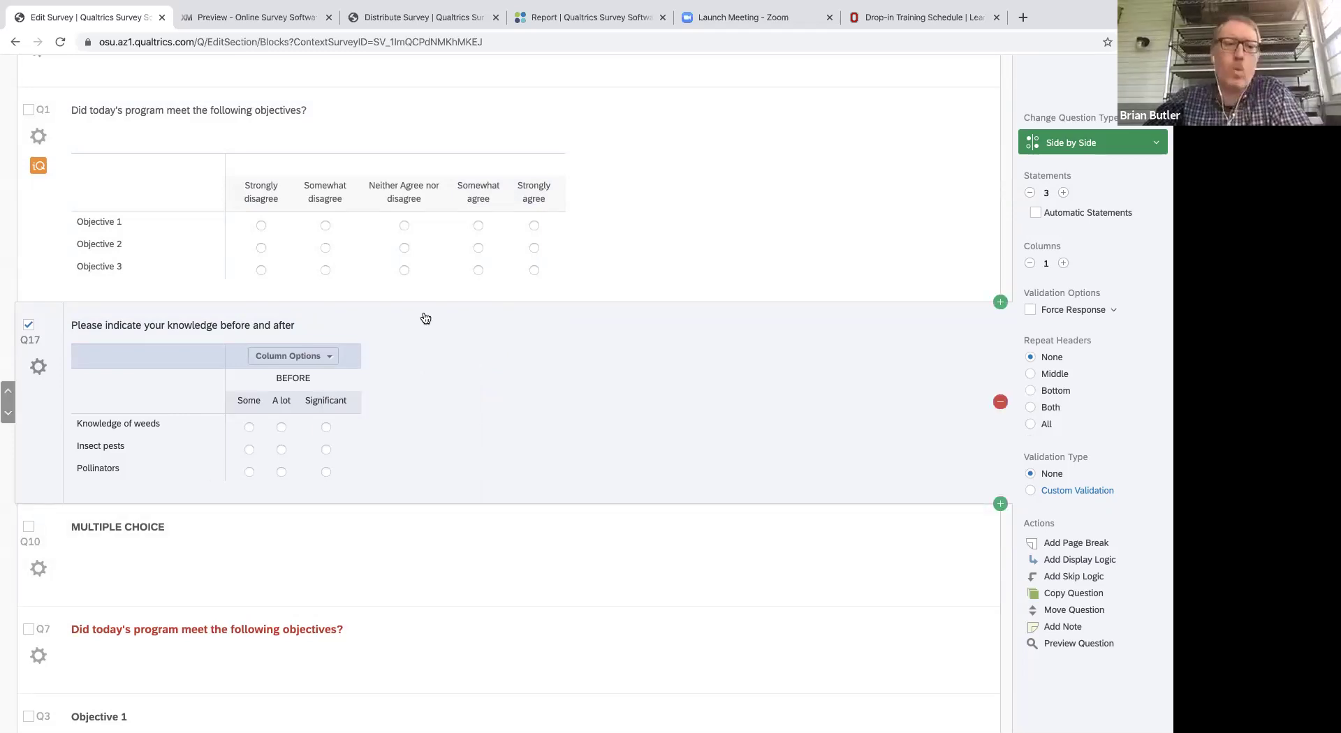
Change the knowledge question's text to "Please indicate your knowledge after today's class".
left_click(272, 325)
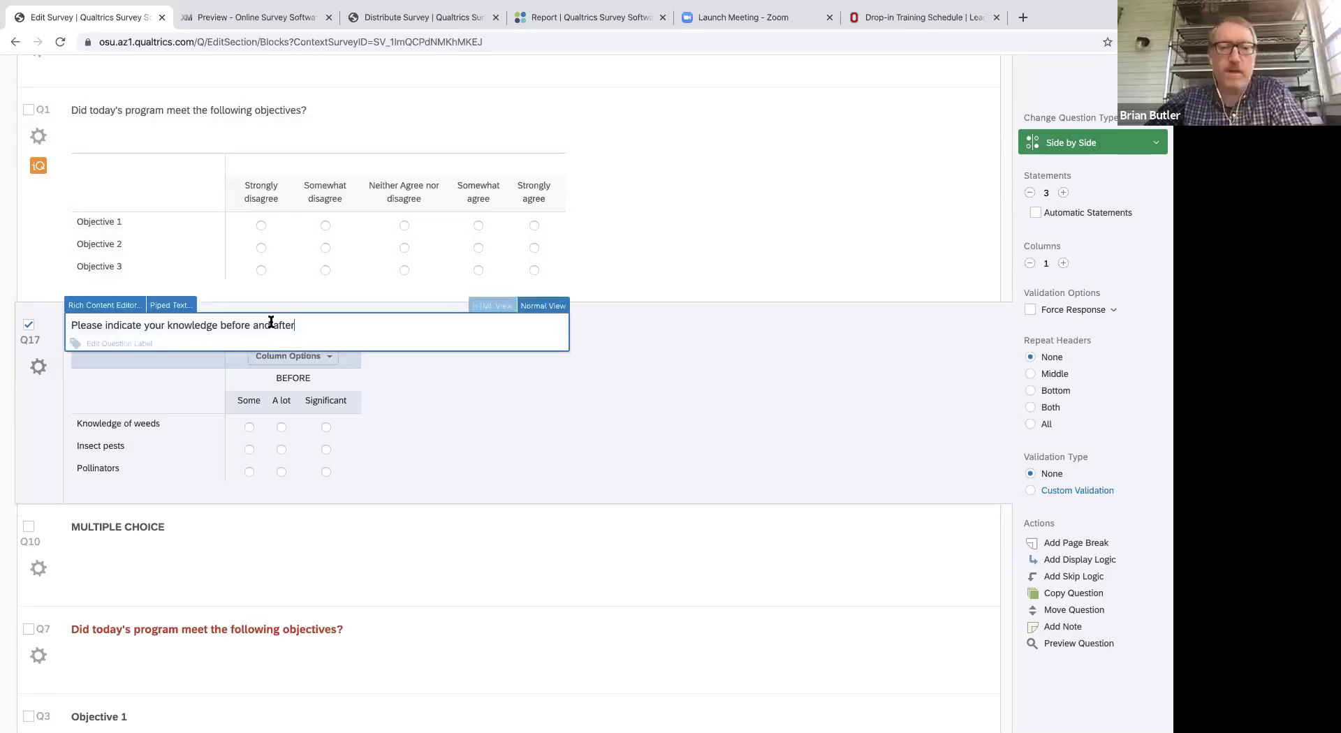
key("BackSpace")
key("BackSpace")
key("BackSpace")
key("BackSpace")
key("BackSpace")
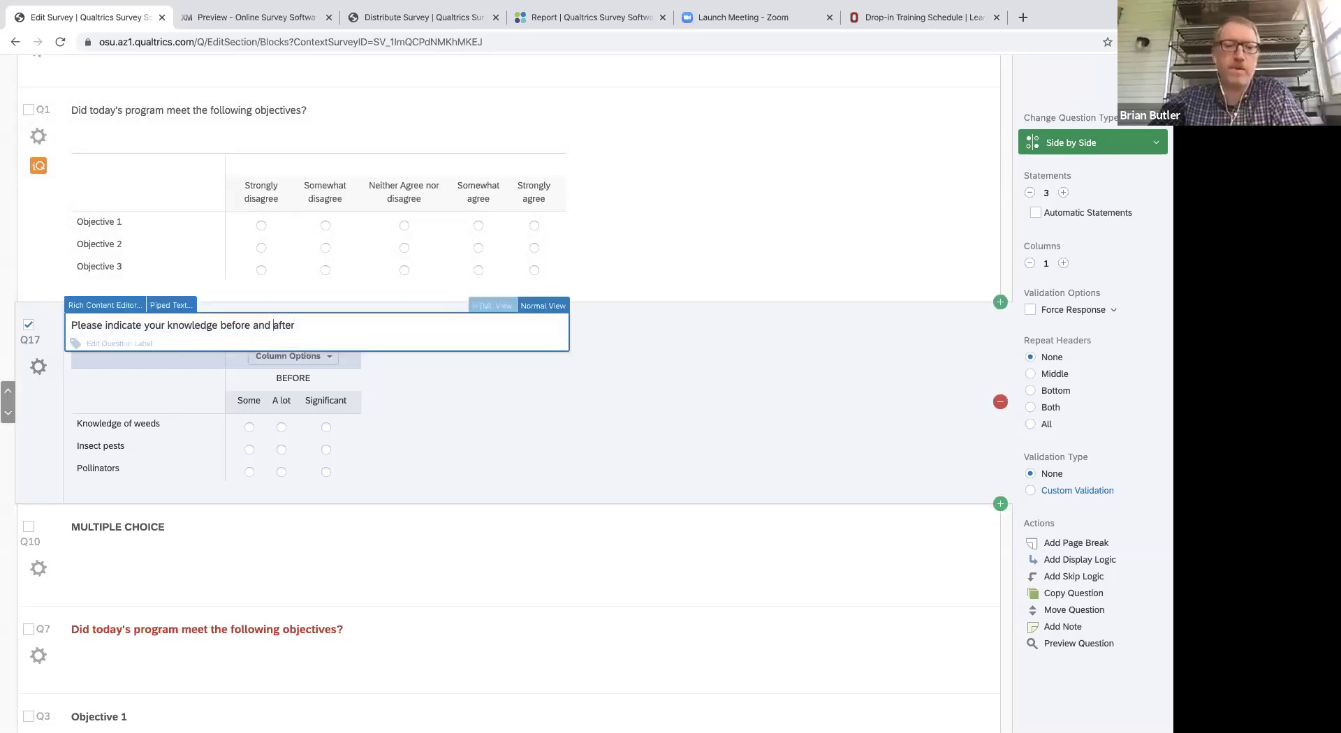
key("BackSpace")
key("BackSpace")
key("BackSpace")
key("BackSpace")
key("BackSpace")
key("BackSpace")
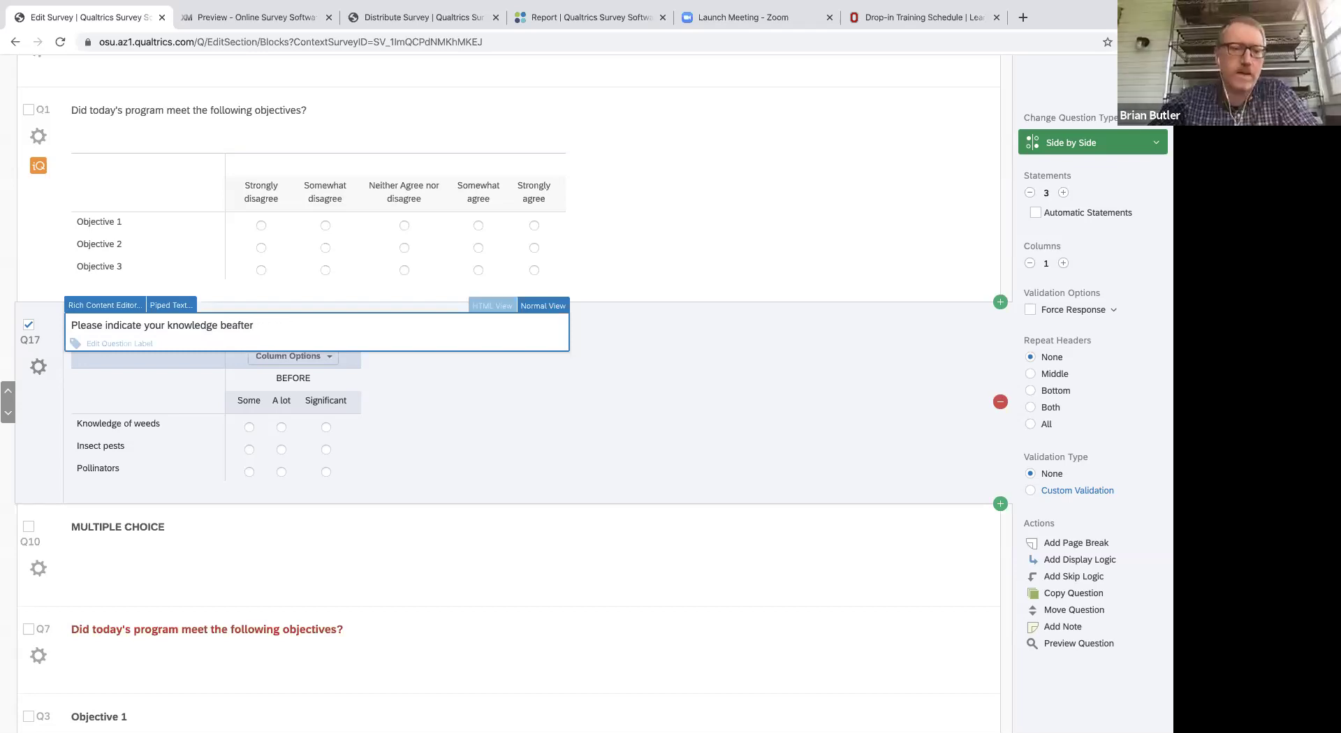
left_click(444, 325)
type("today's class")
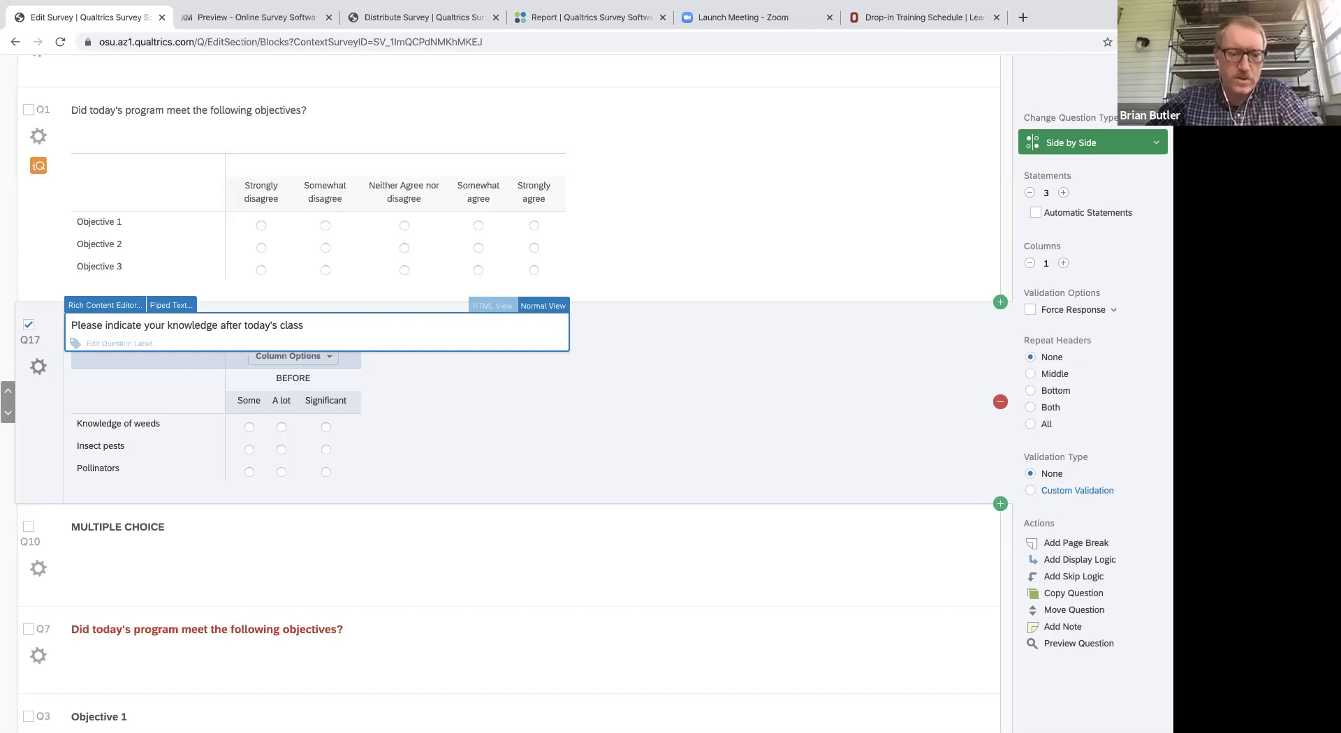
Rename the remaining column heading as "After" and widen the question's answer table.
left_click(293, 377)
type("After")
left_click(473, 414)
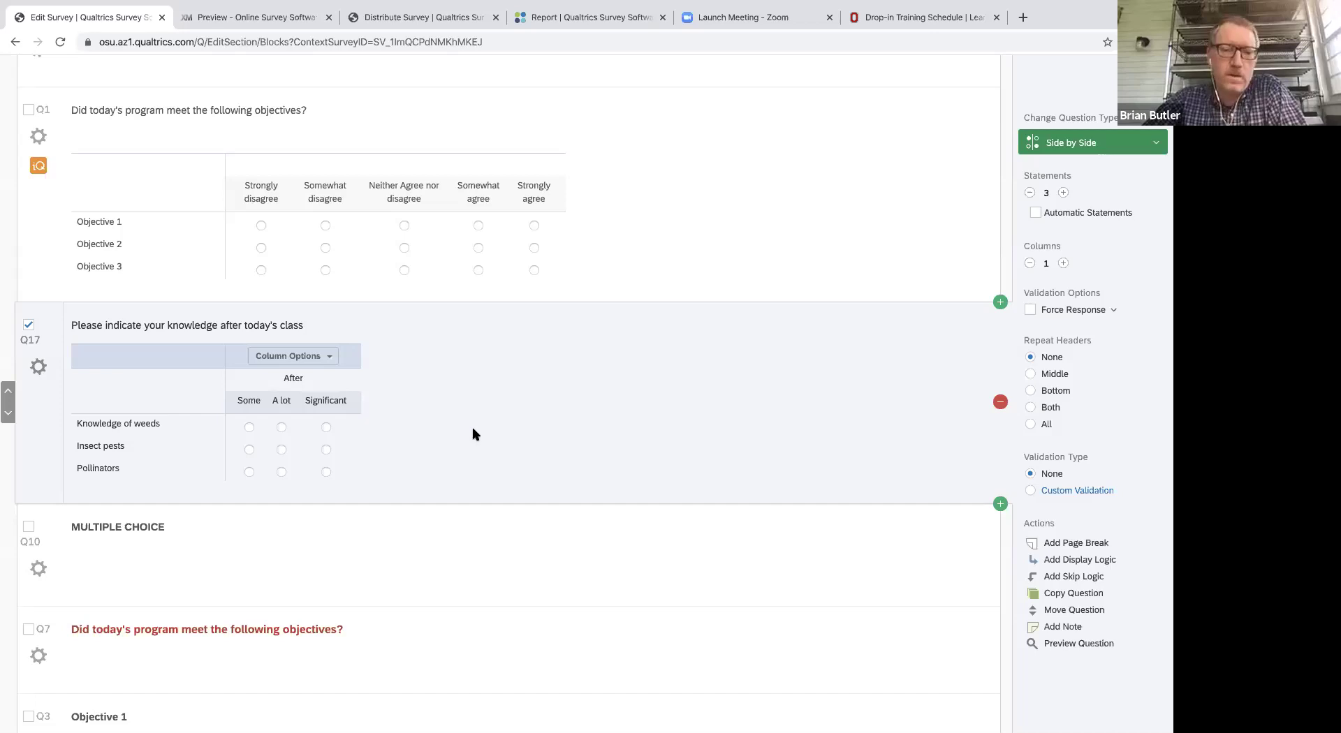
left_click(509, 433)
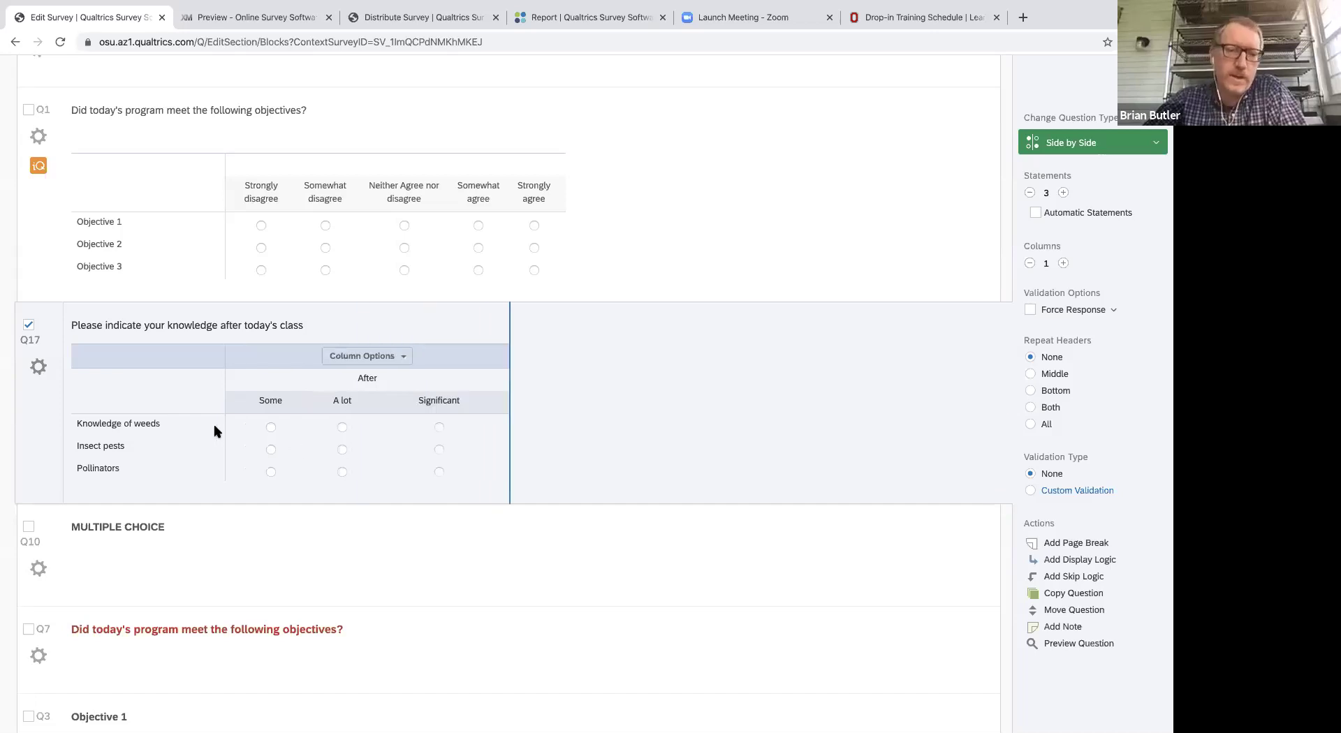
Widen the statement column in the answer table of the "Please indicate your knowledge after today's class" question.
left_click(265, 426)
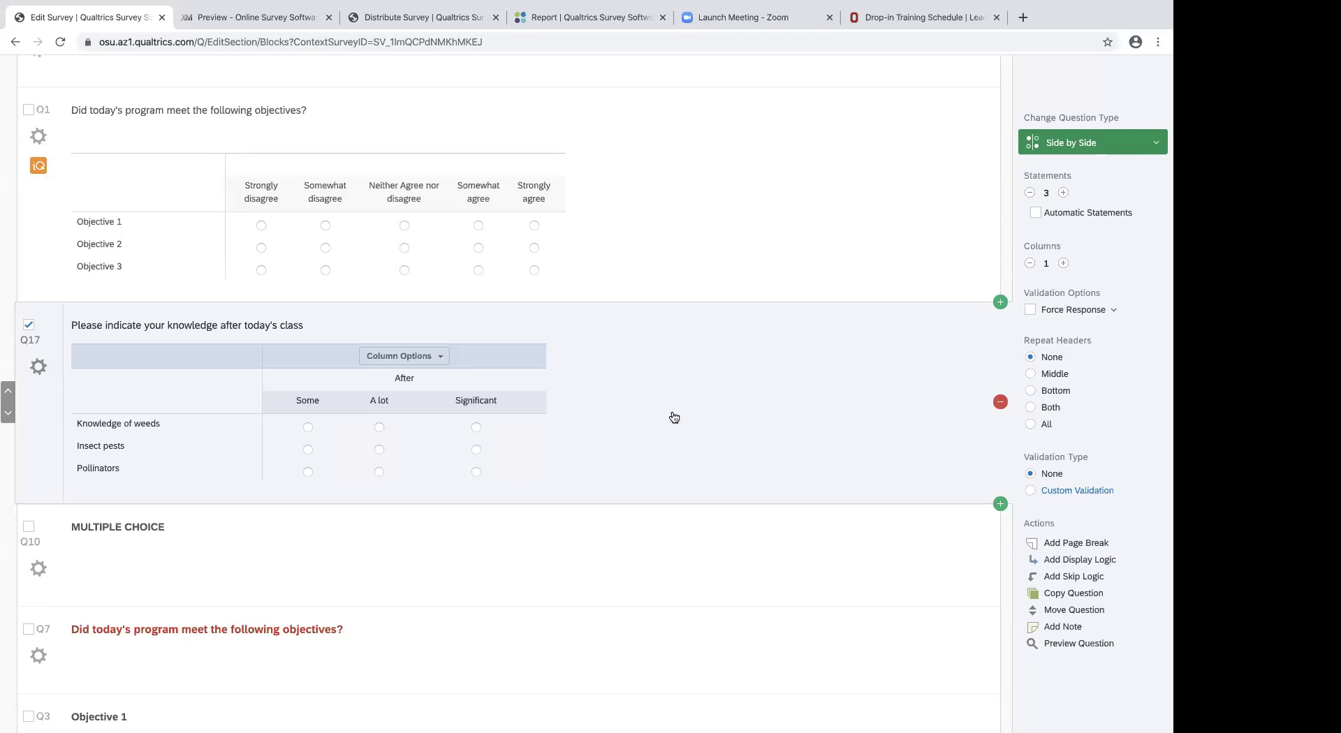
Switch to the exported survey responses in Excel and delete the variable-name header row and the ImportId row.
key("super+Tab")
key("super+Tab")
key("super+Tab")
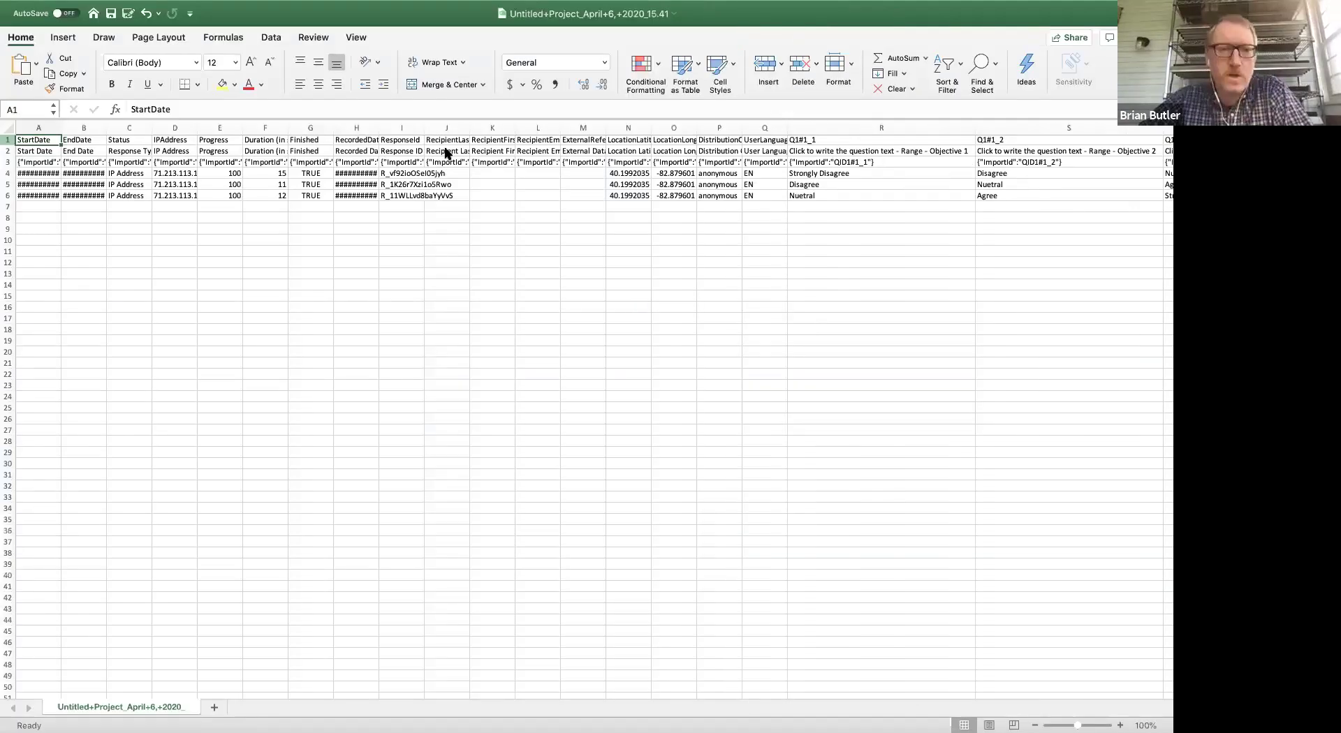
right_click(8, 152)
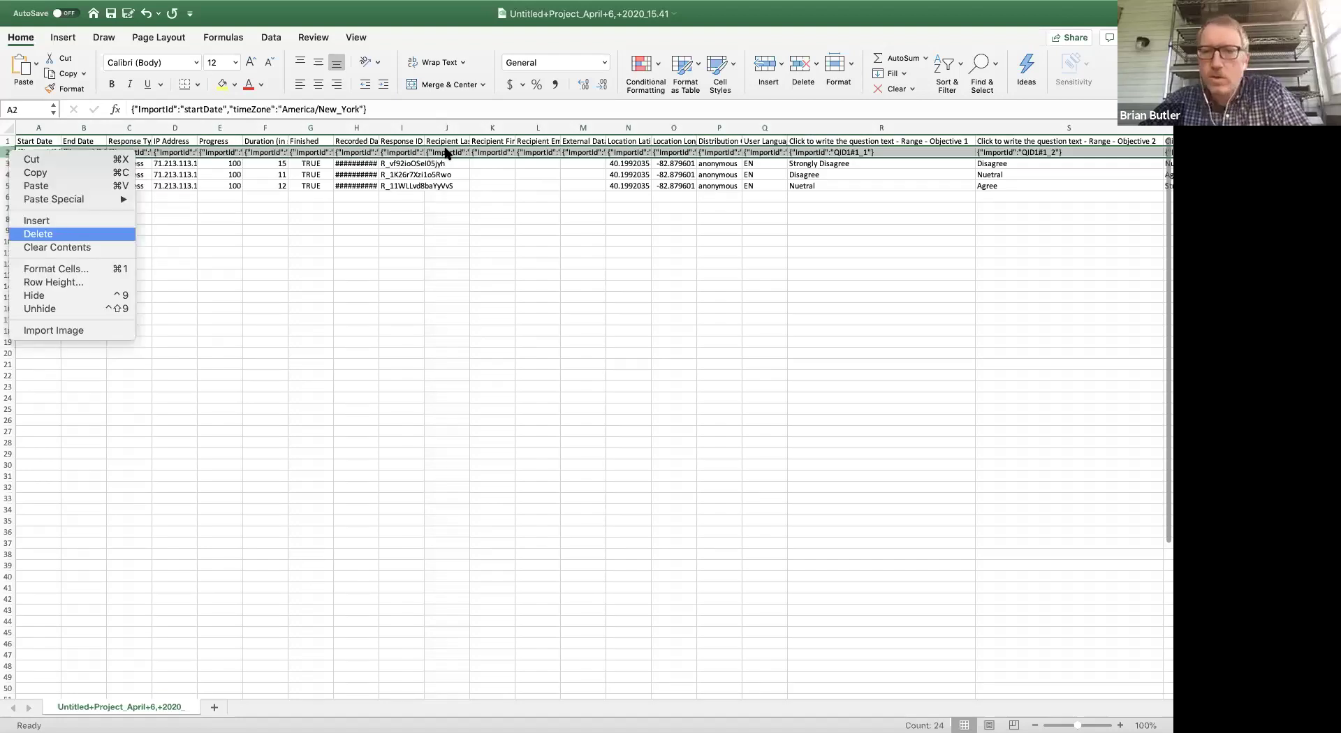
left_click(38, 234)
Examine how the exported answers to the objective questions are laid out across the columns for each question format.
scroll(428, 227, "right", 10)
left_click(149, 296)
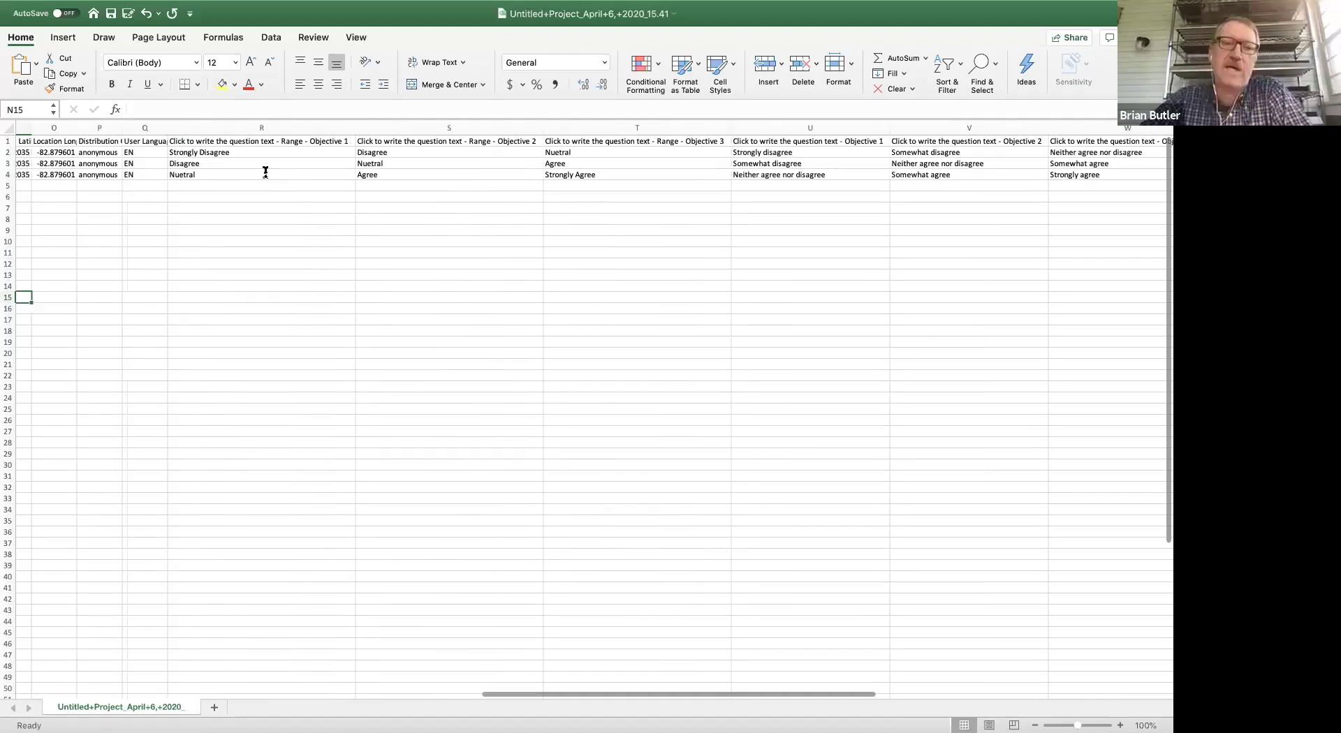
scroll(311, 165, "right", 1)
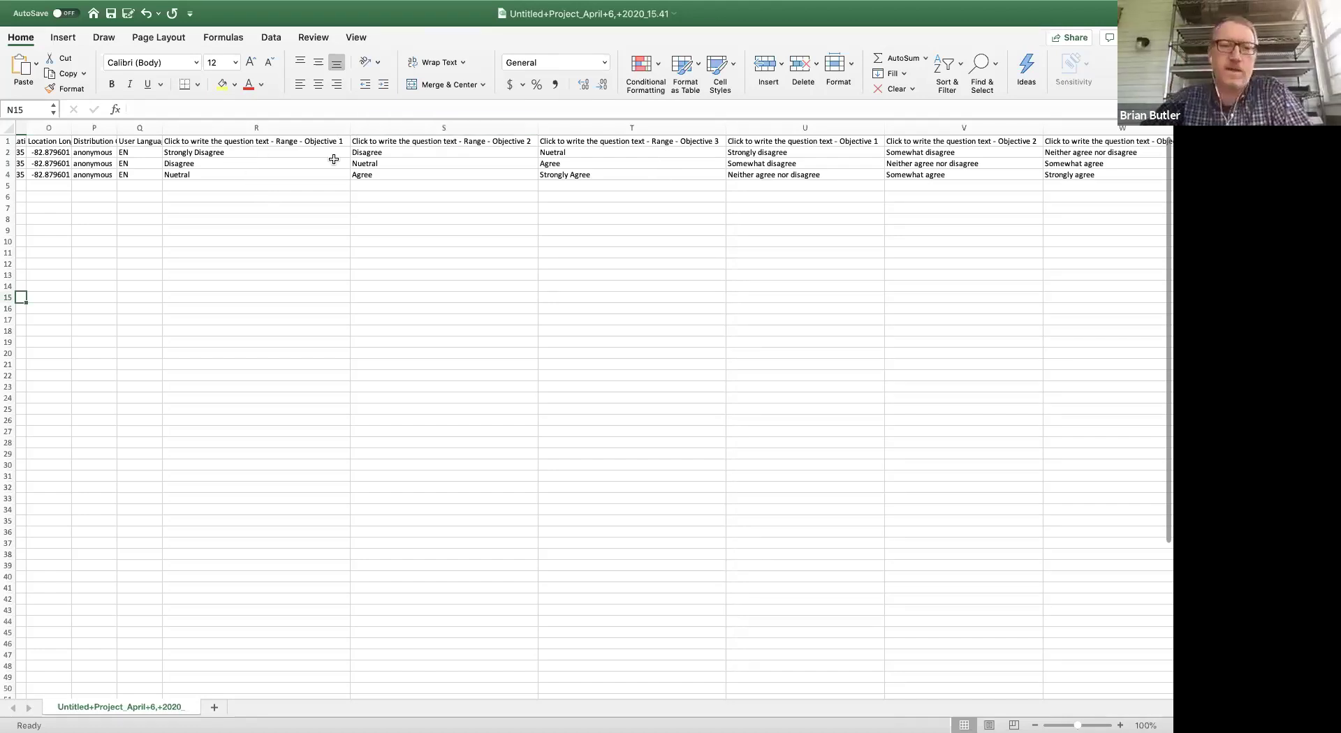
left_click(10, 174)
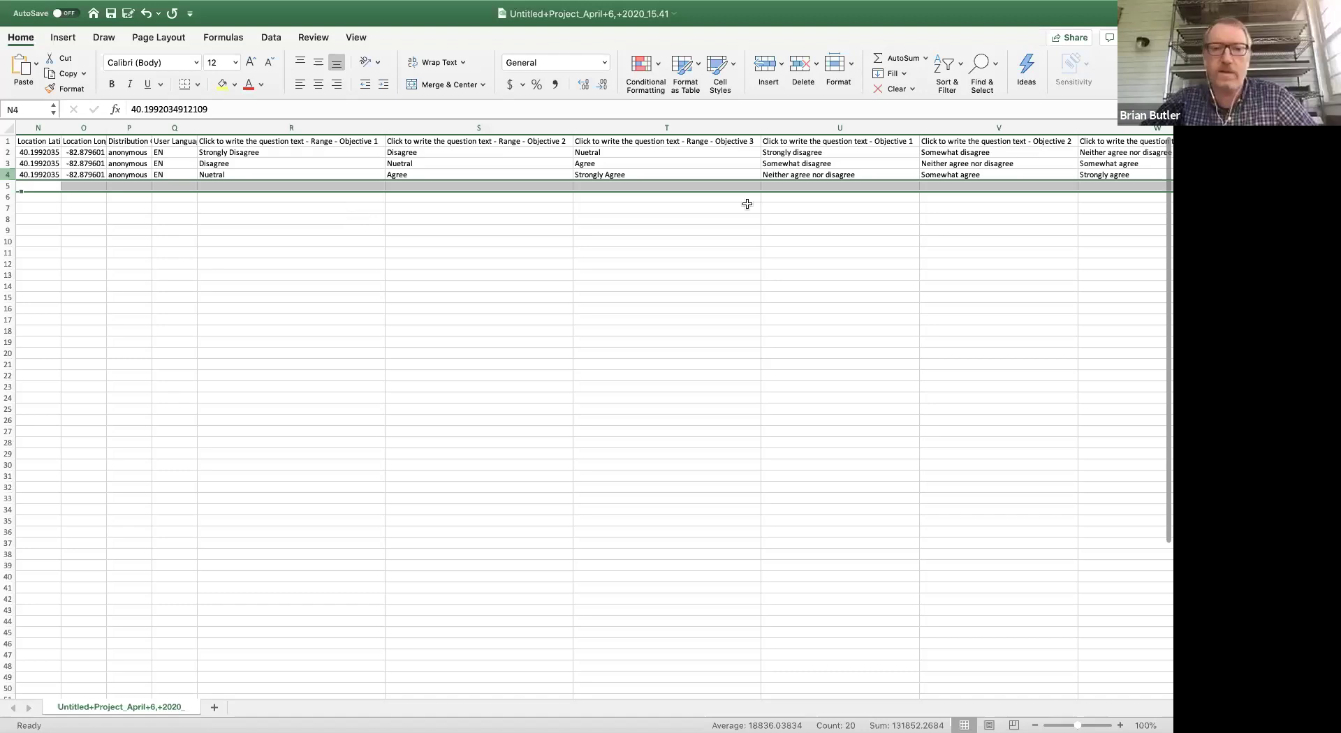
scroll(734, 212, "right", 4)
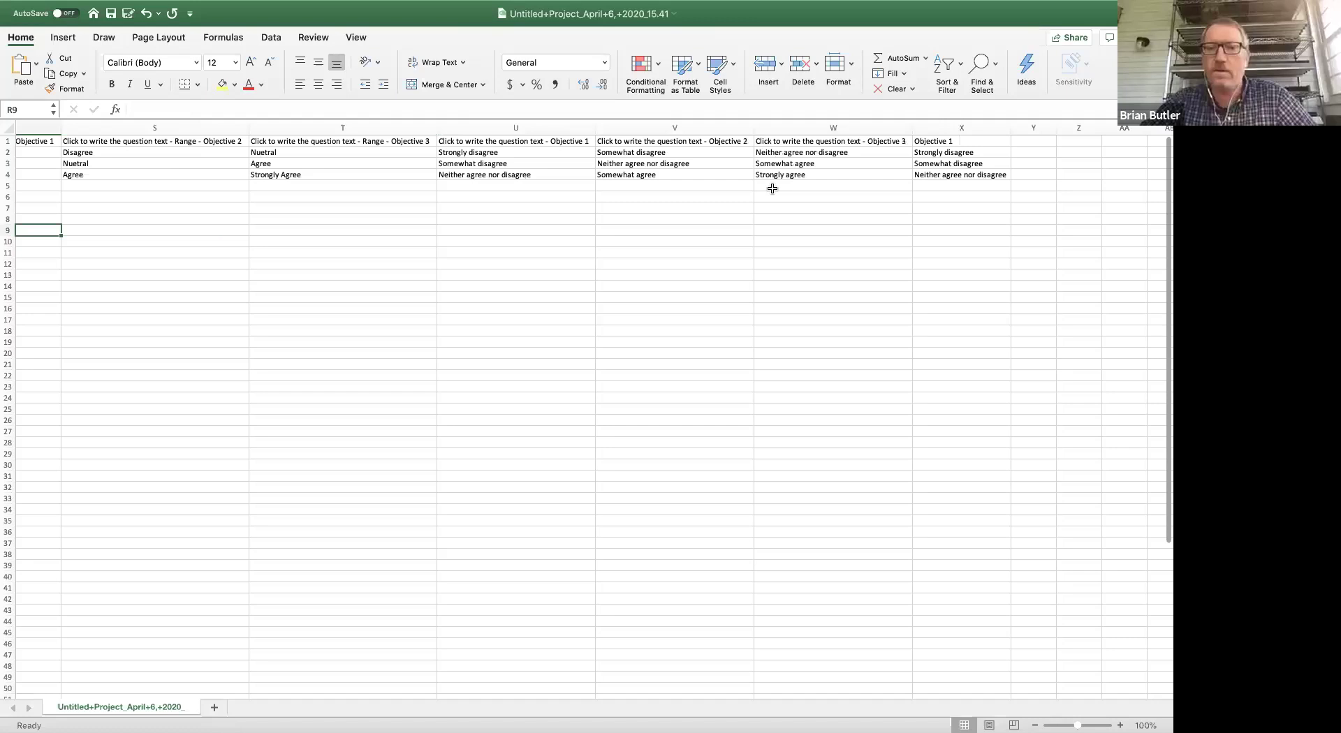
scroll(726, 234, "right", 2)
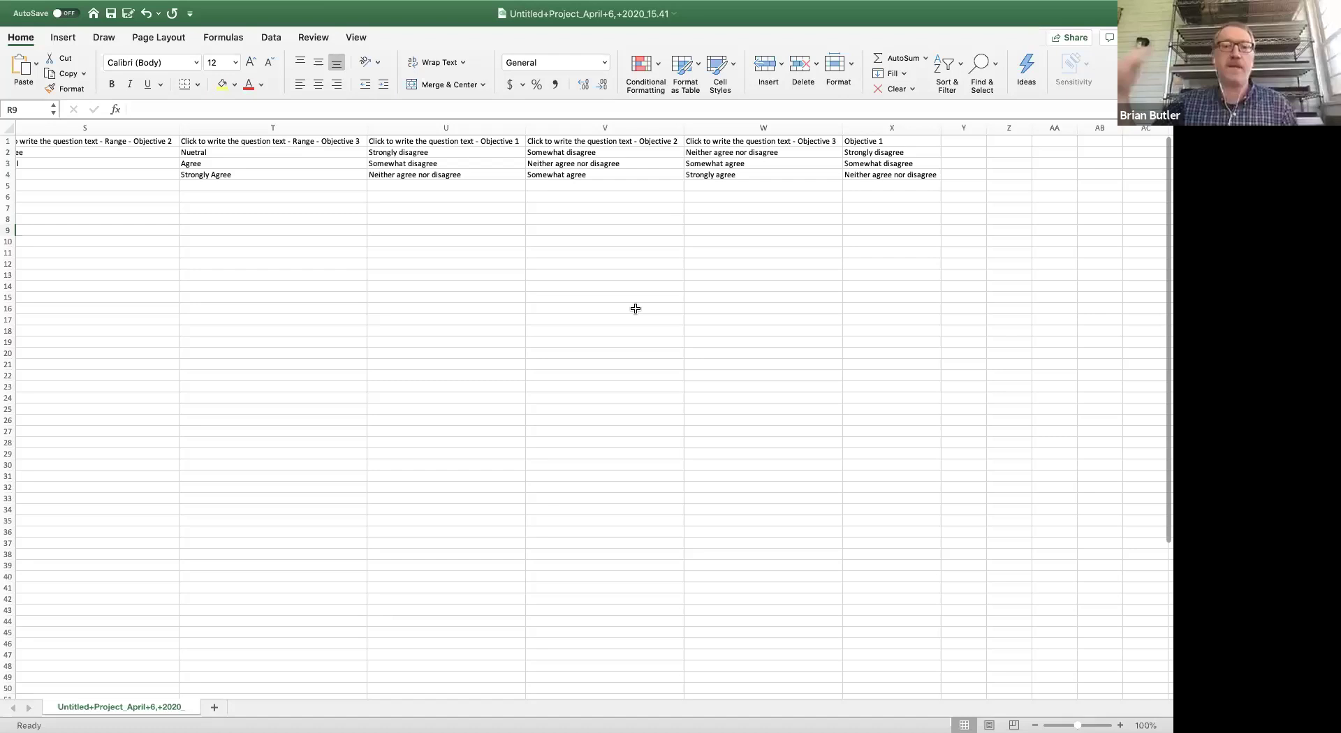
scroll(634, 309, "left", 1)
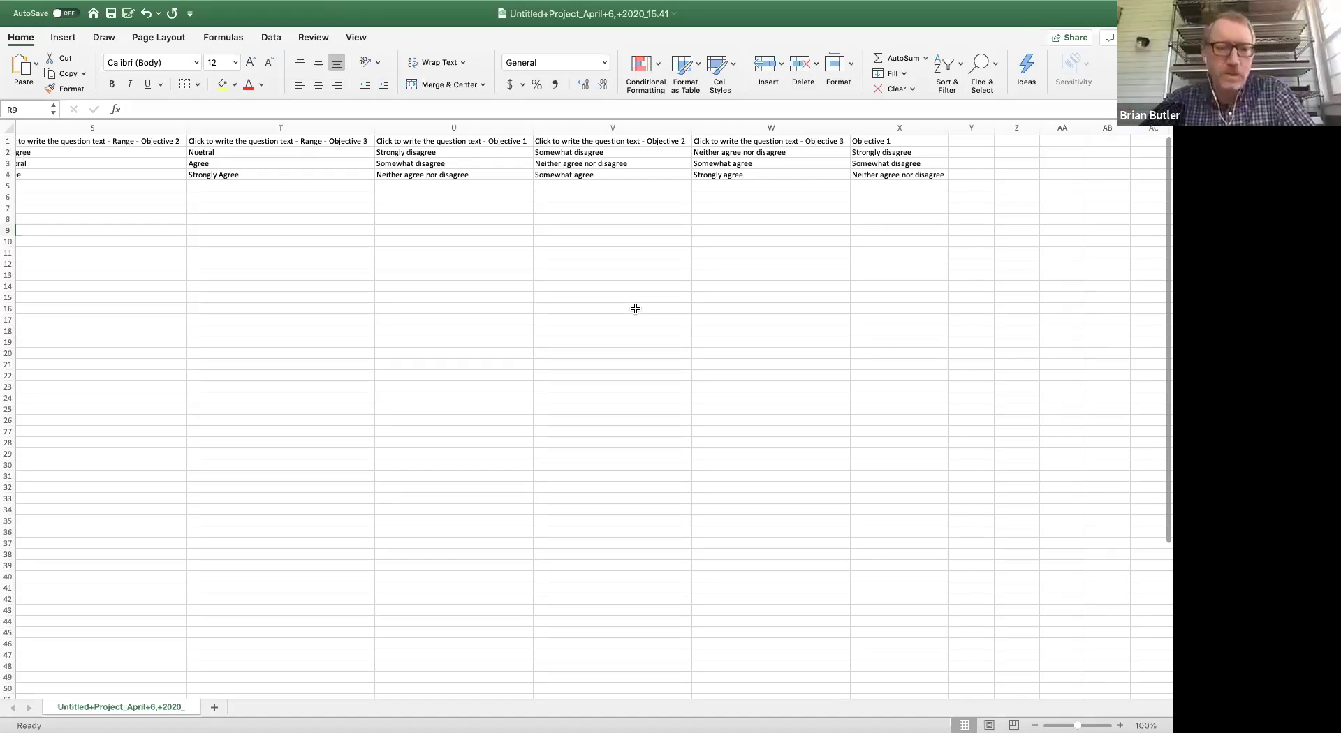
scroll(635, 308, "left", 10)
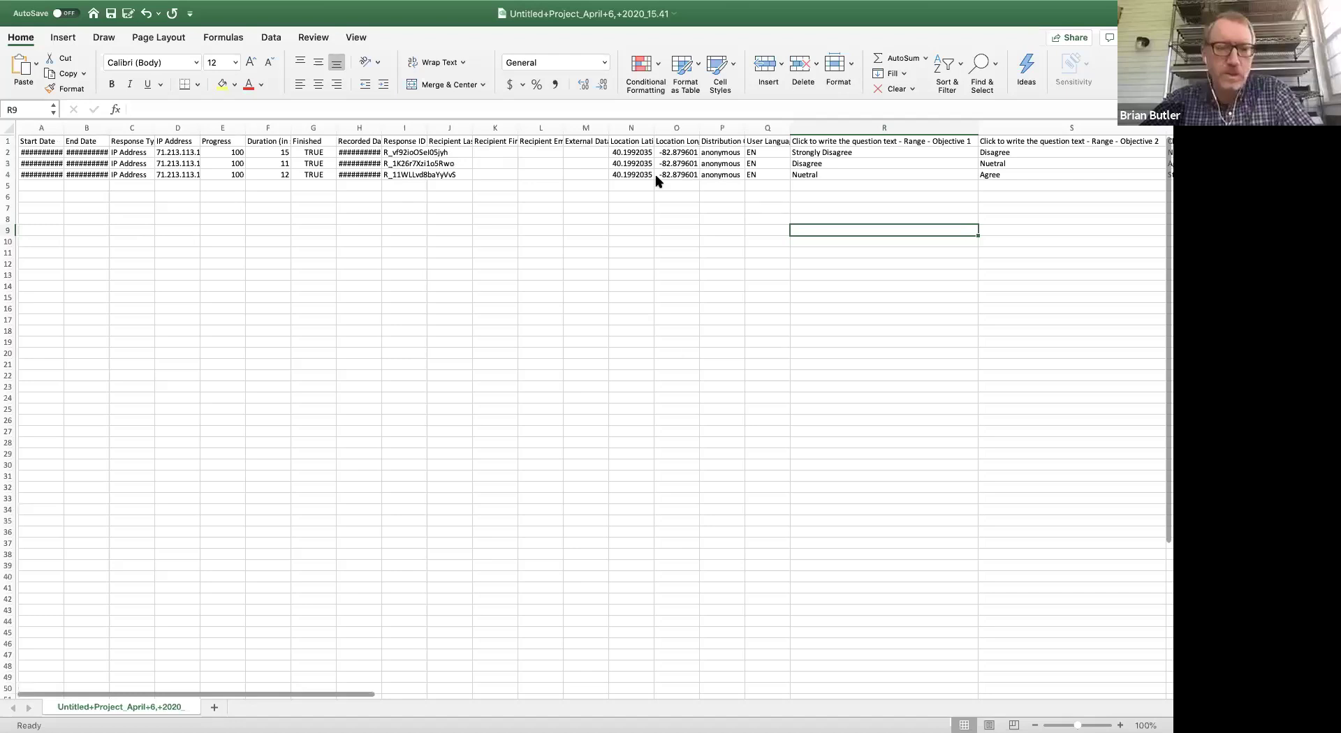
Switch back to the Training survey in Qualtrics and insert a new question directly below the MATRIX TABLE heading.
key("super+Tab")
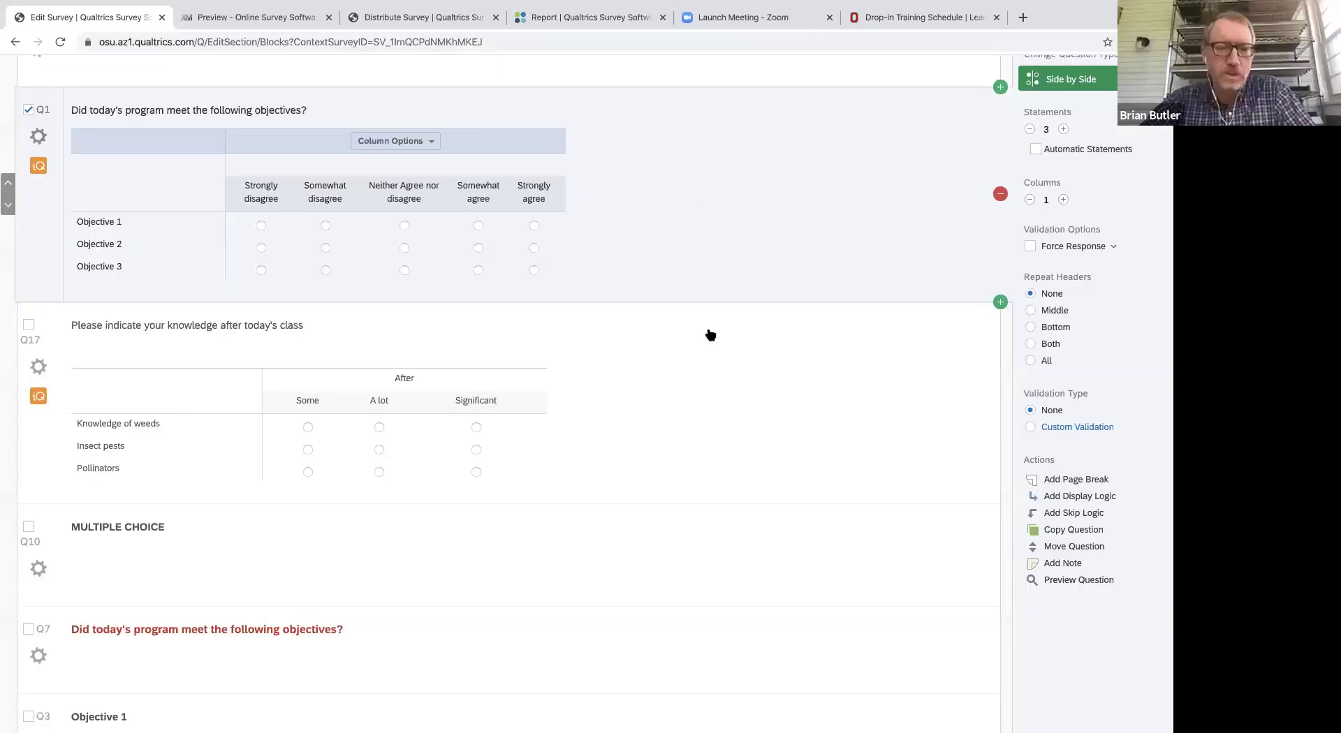
scroll(710, 335, "up", 2)
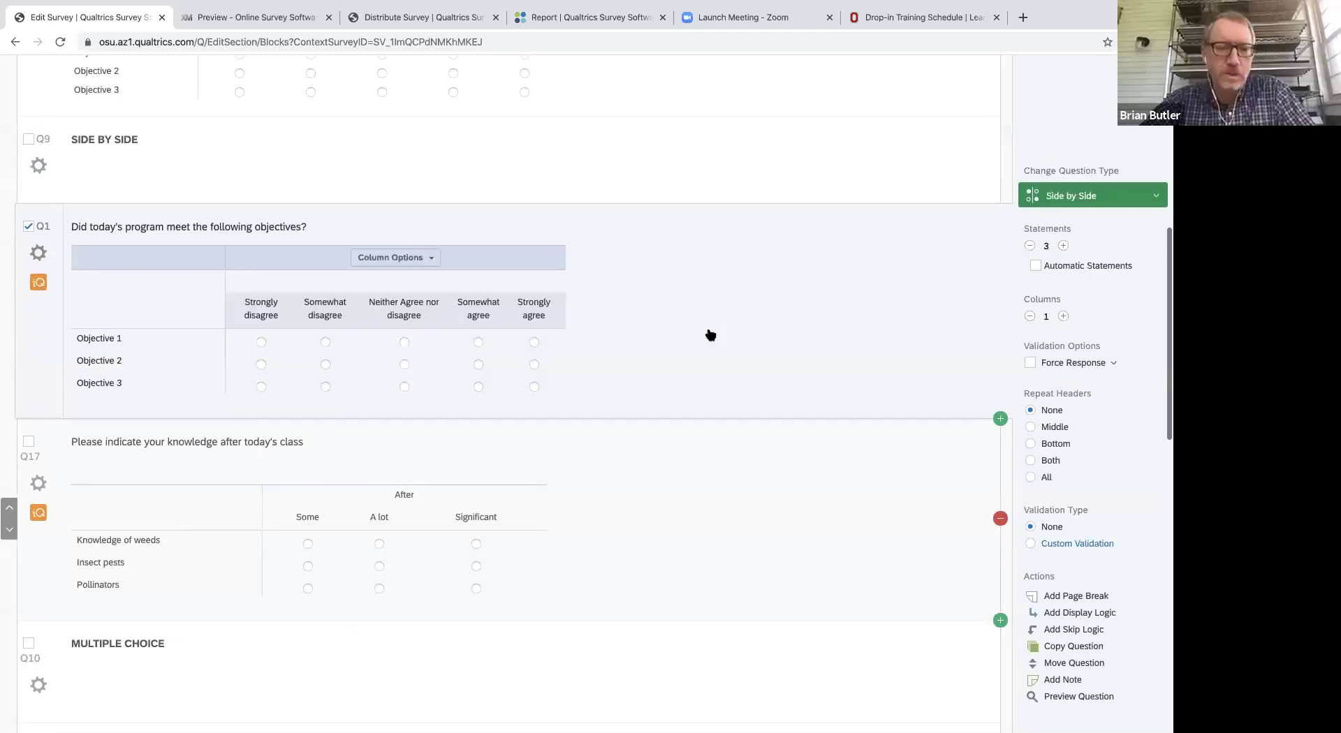
scroll(710, 336, "up", 1)
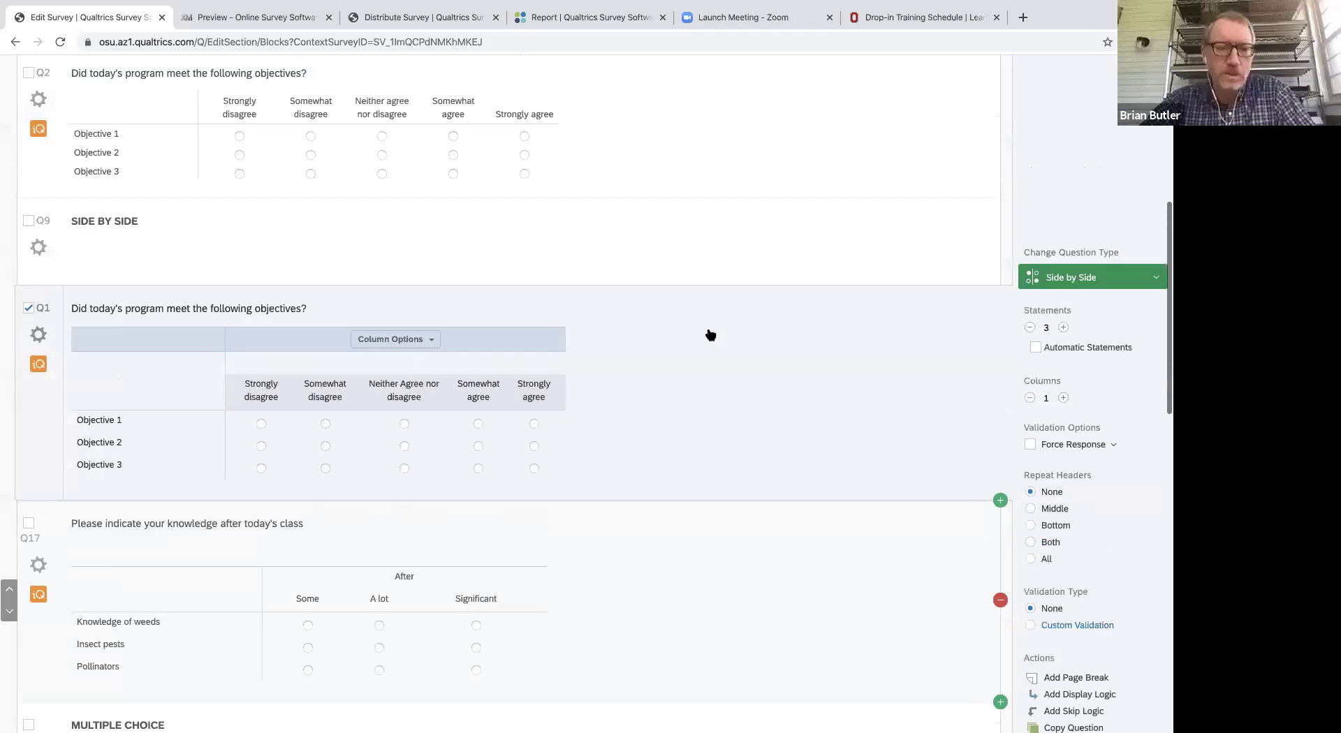
scroll(710, 335, "up", 2)
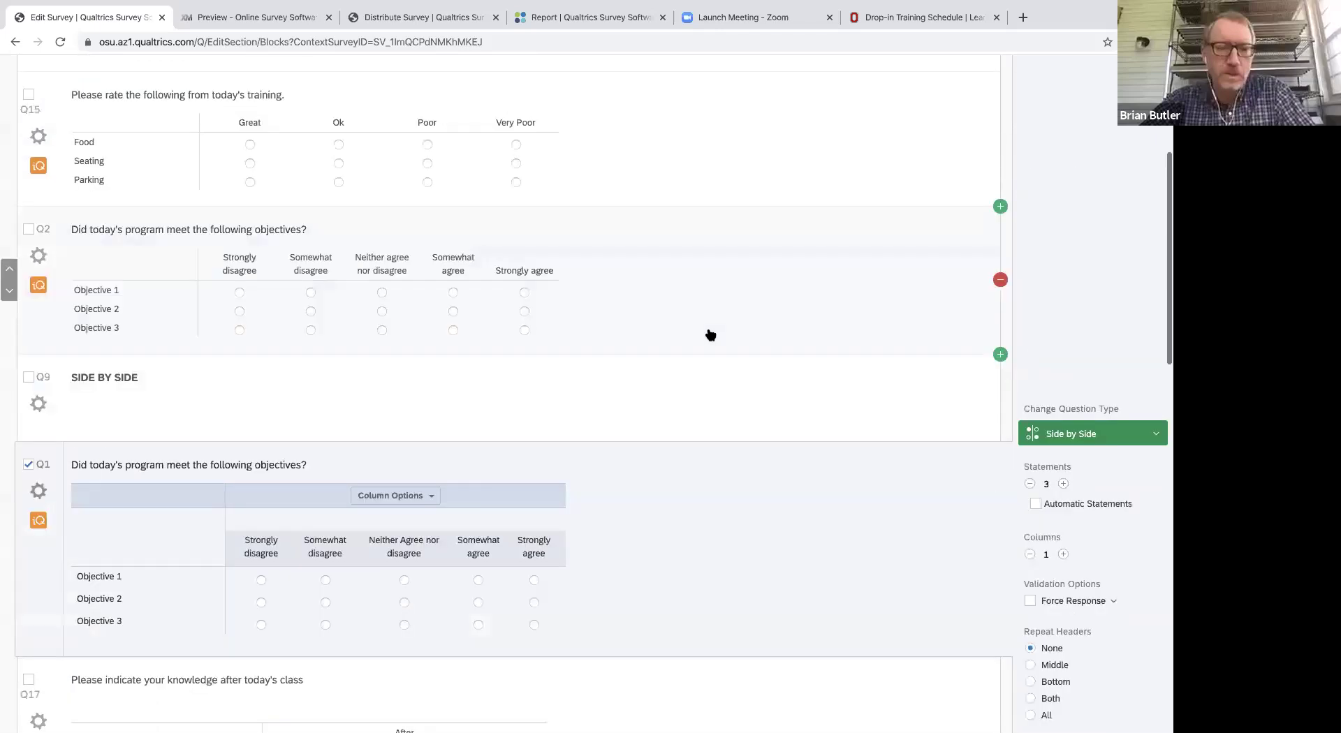
scroll(710, 335, "up", 3)
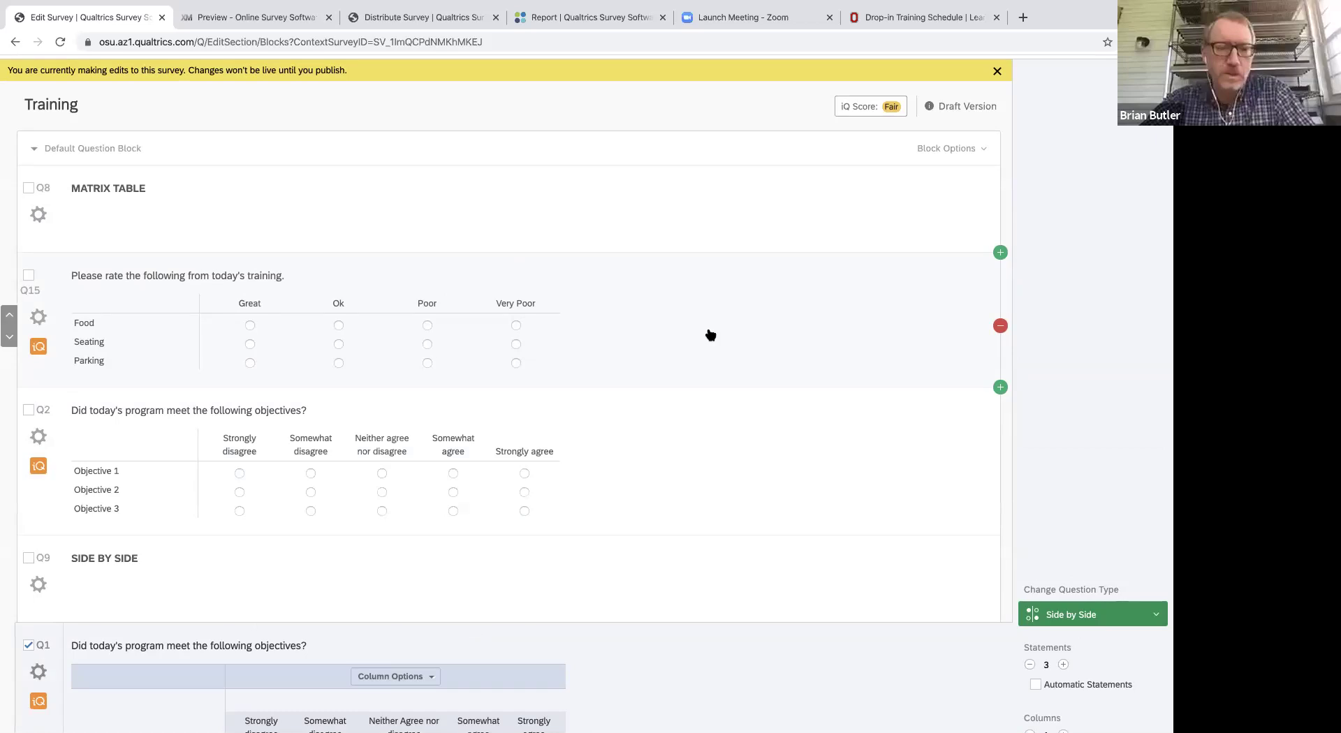
scroll(721, 289, "up", 2)
left_click(719, 290)
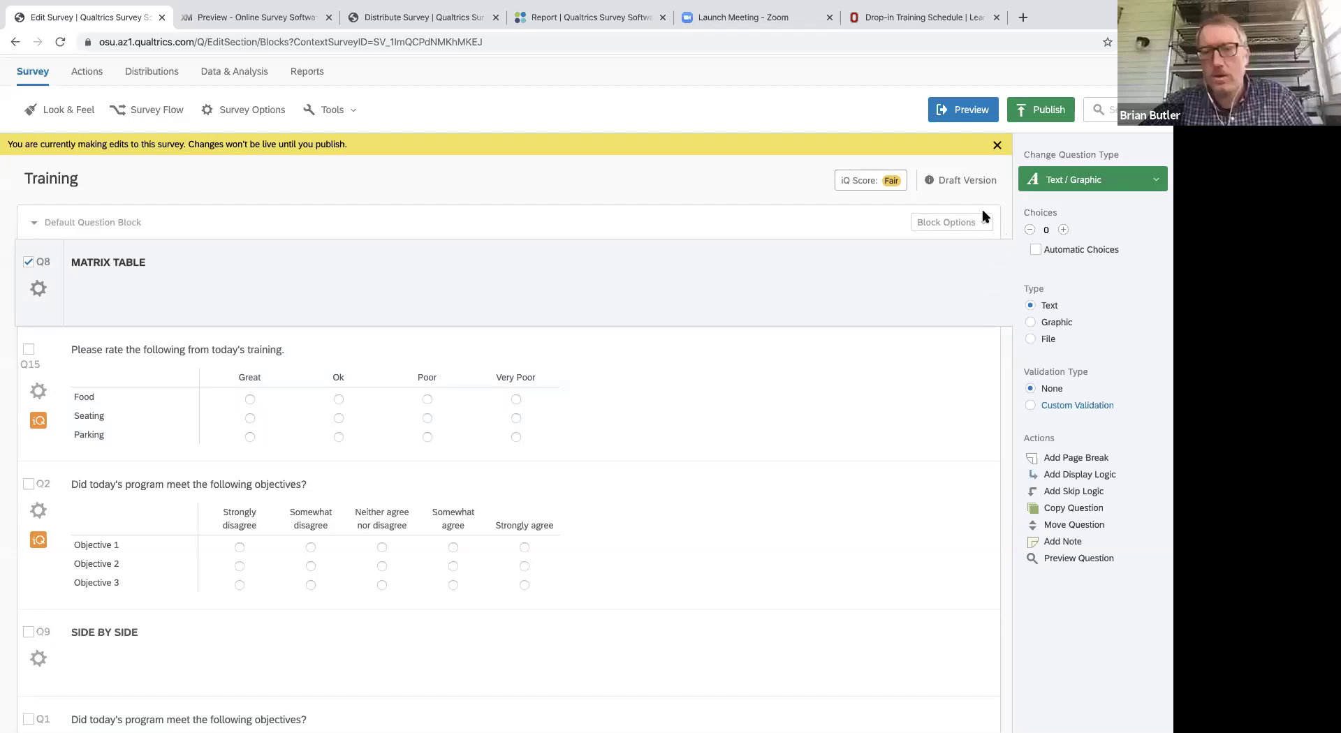
left_click(1006, 321)
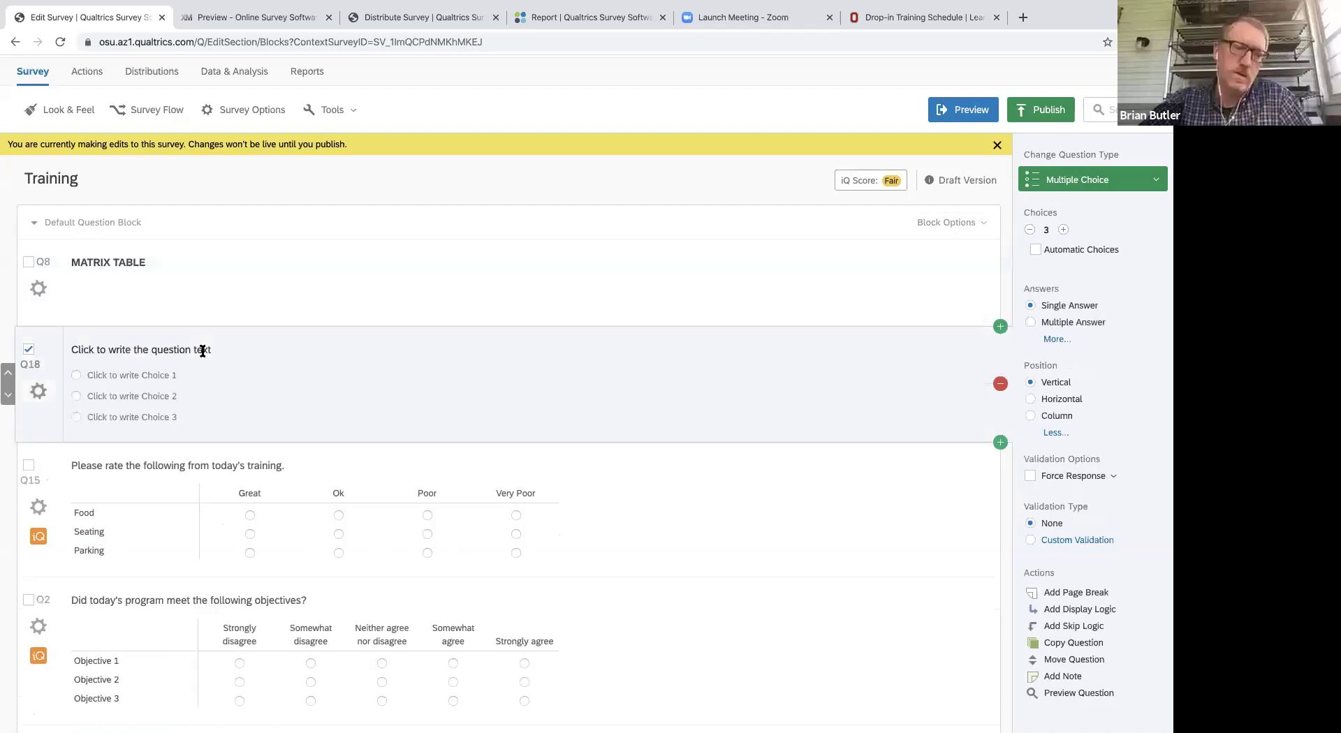
Write the new multiple choice question's text as "Did you attend today's training?".
left_click(202, 349)
type("Did")
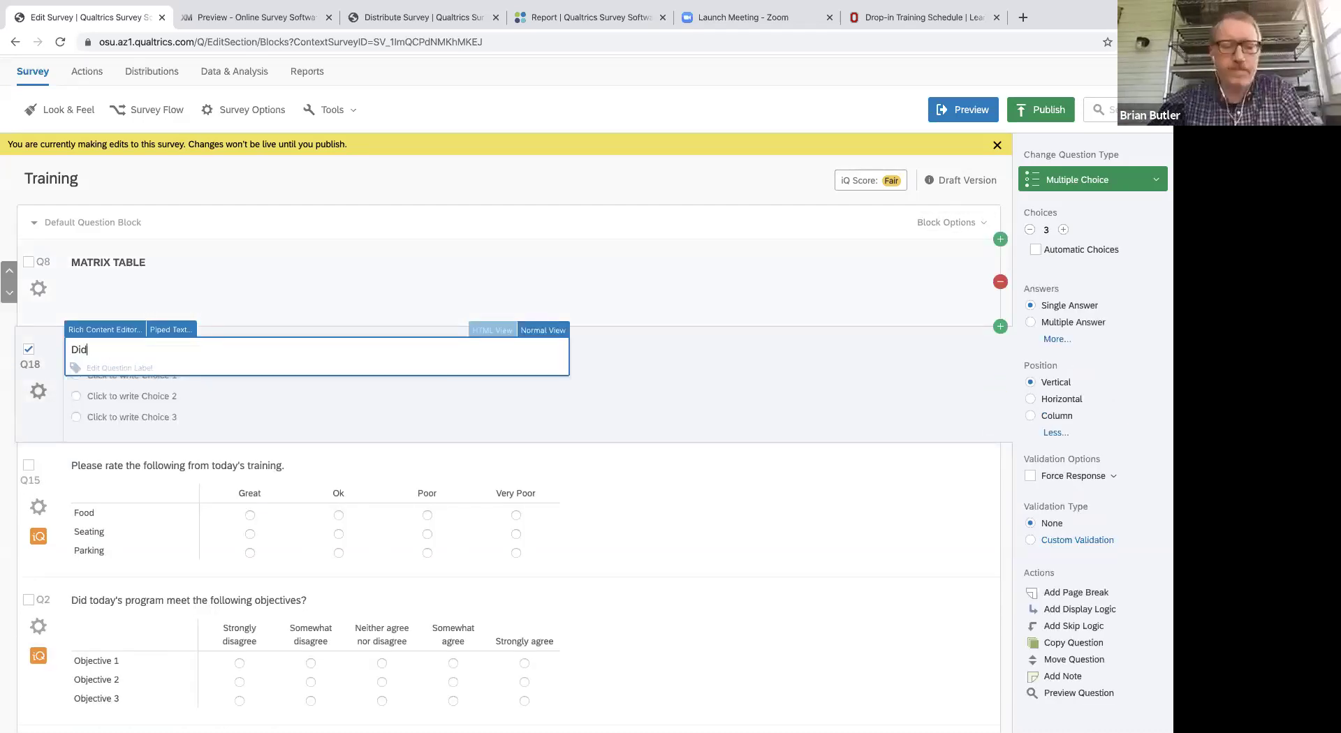
type(" you attend")
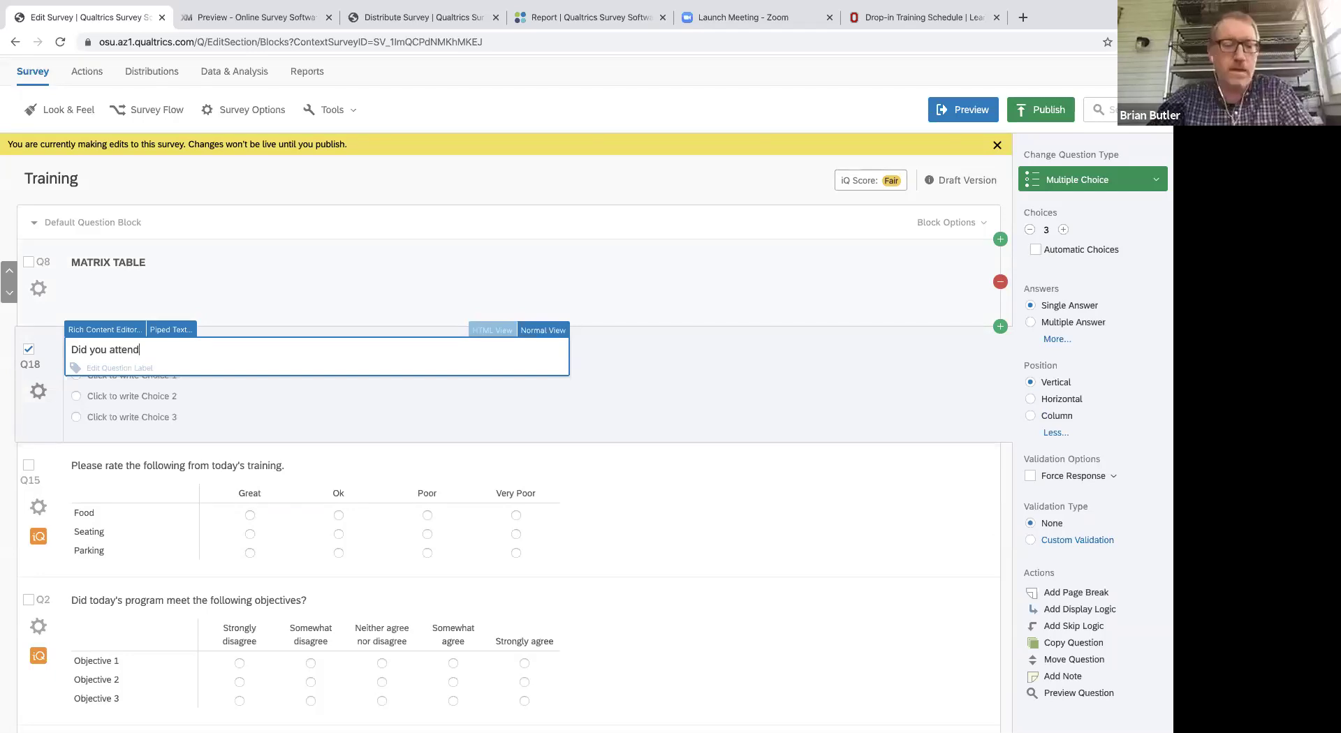
type(" today's train")
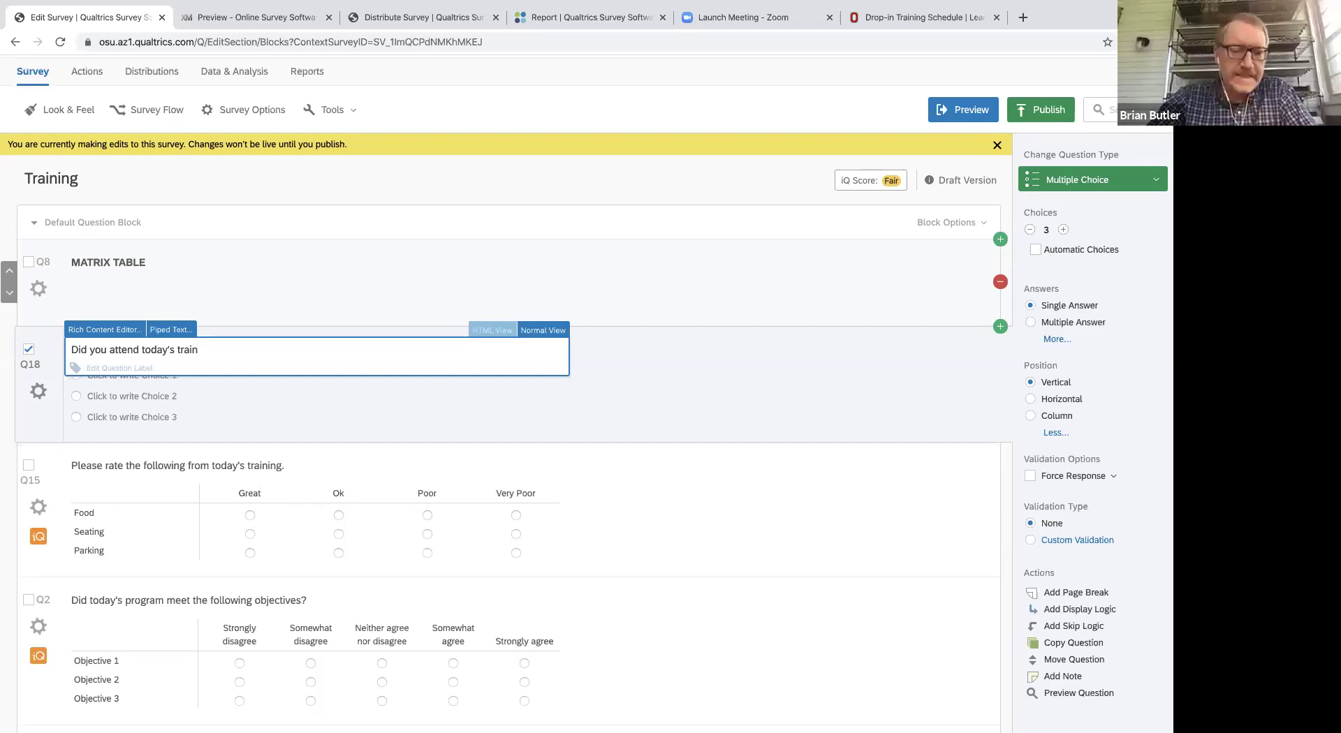
type("ing?")
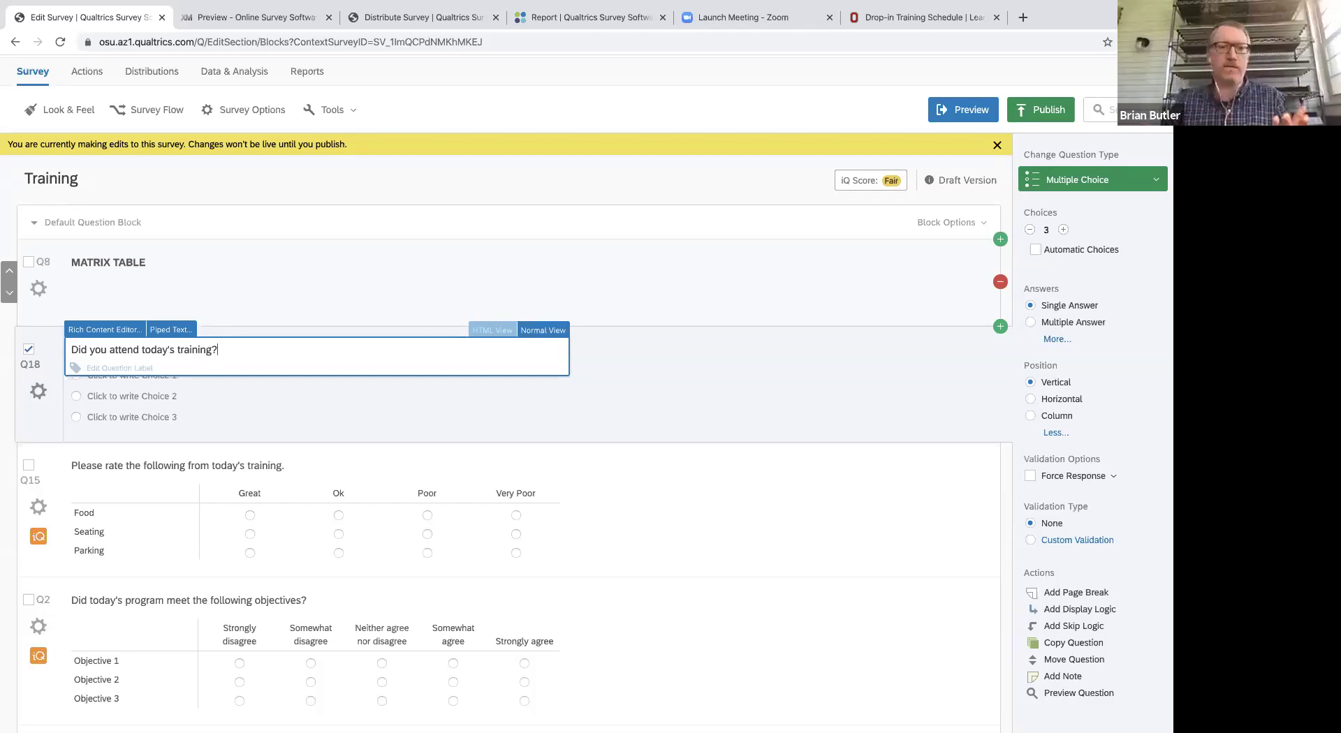
left_click(682, 380)
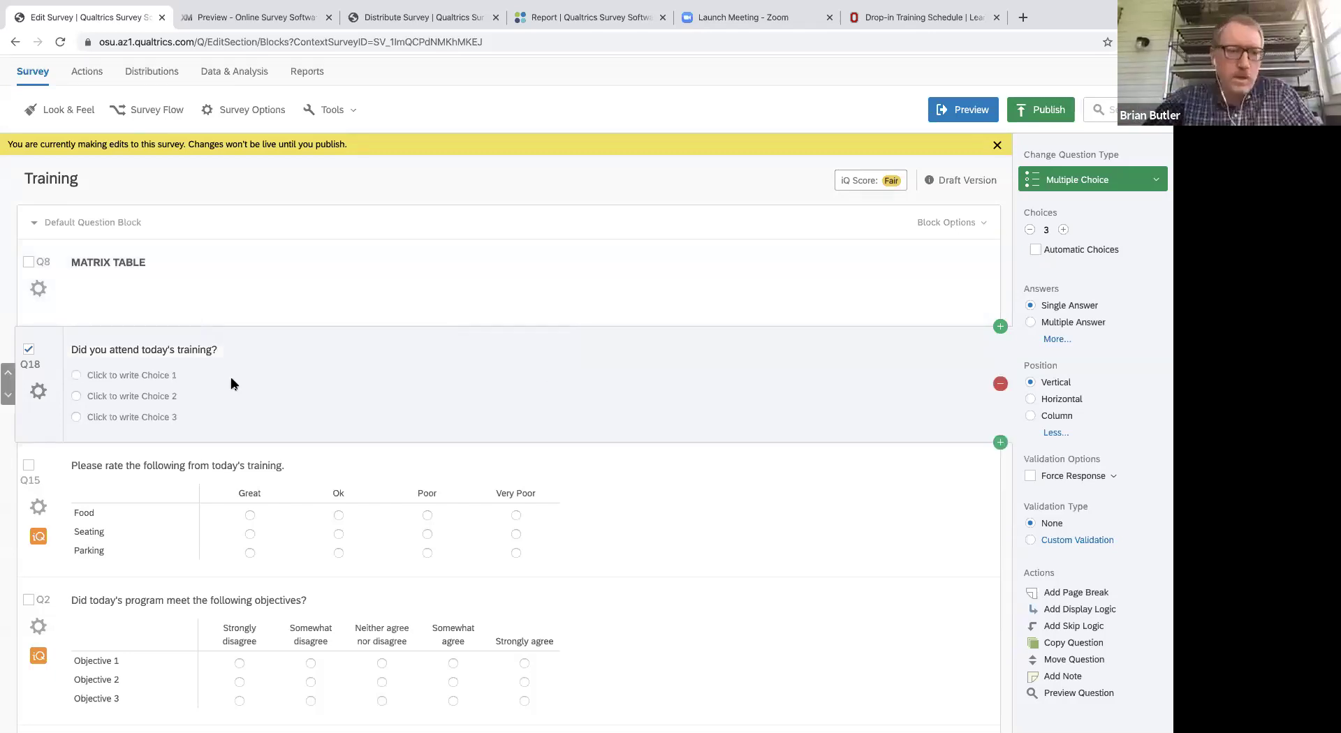
Set the attendance question's choices to "Yes" and "No" and remove the extra third choice.
left_click(165, 378)
type("Yes")
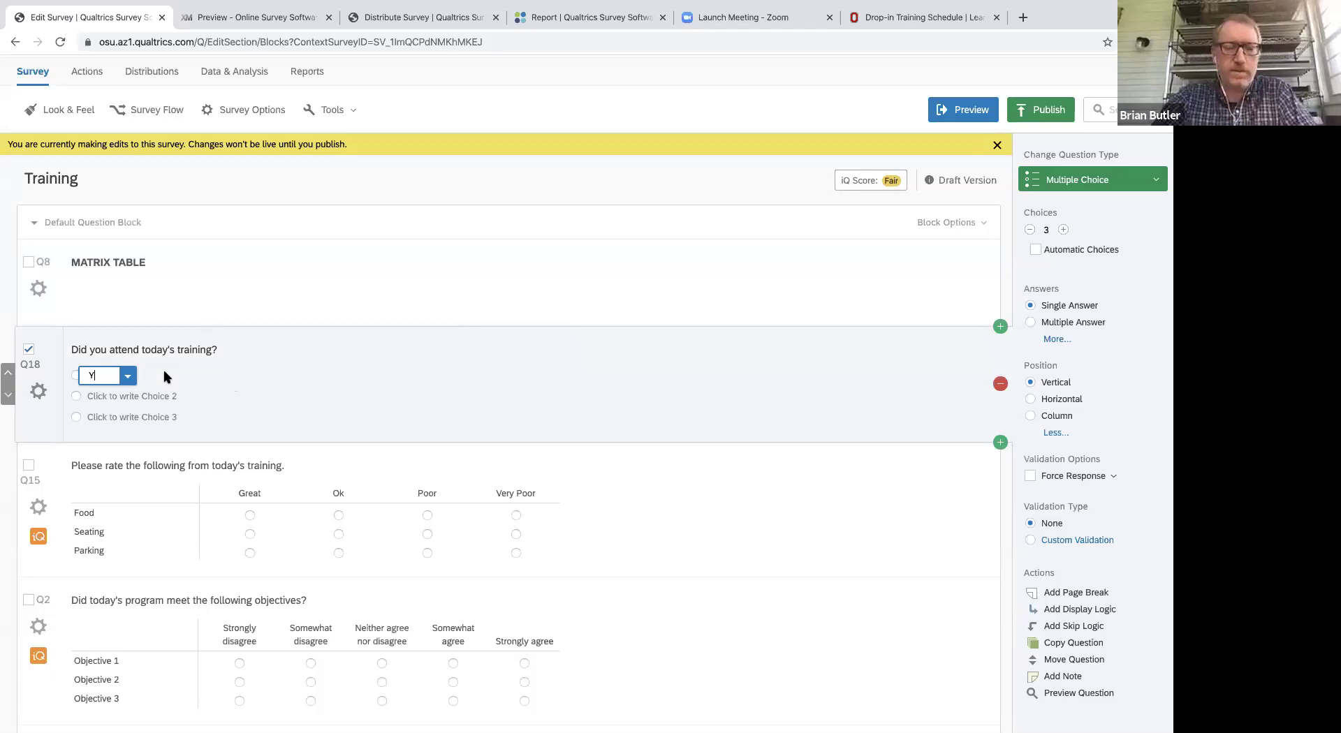
key("Return")
type("No")
key("Return")
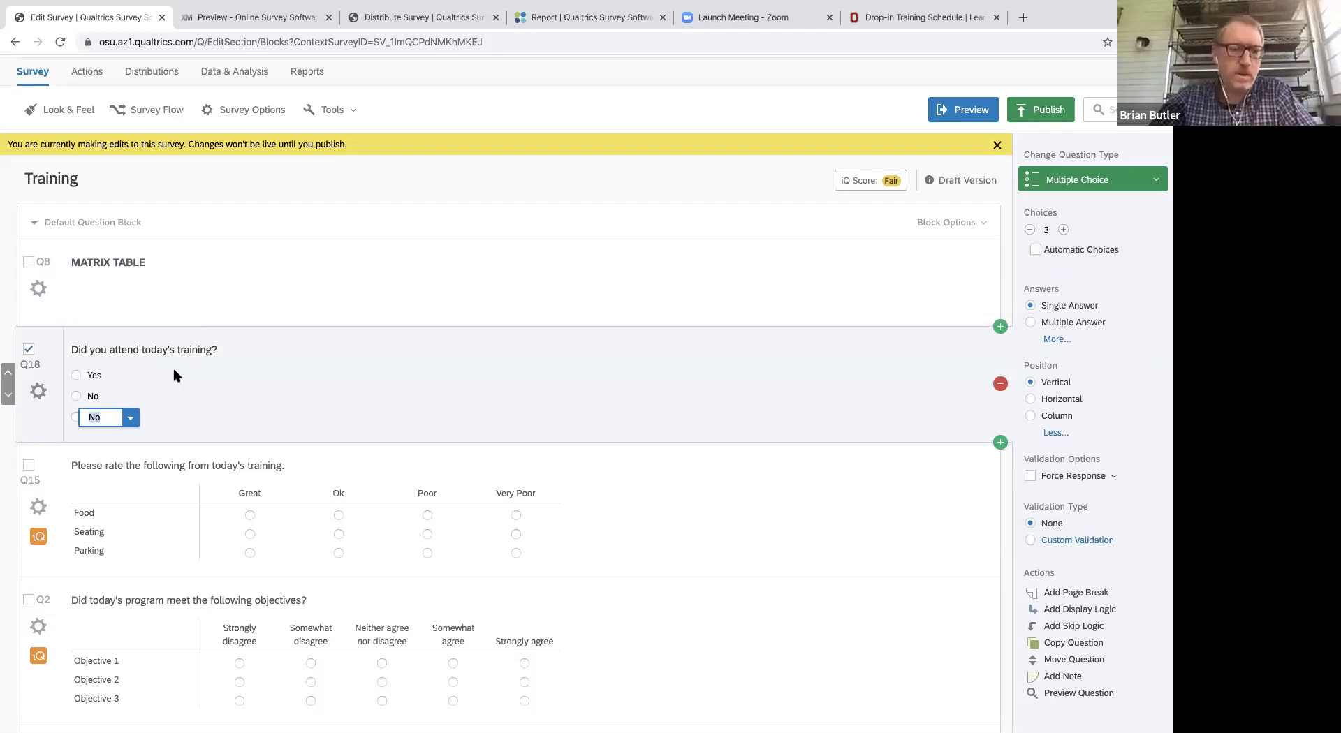
left_click(130, 418)
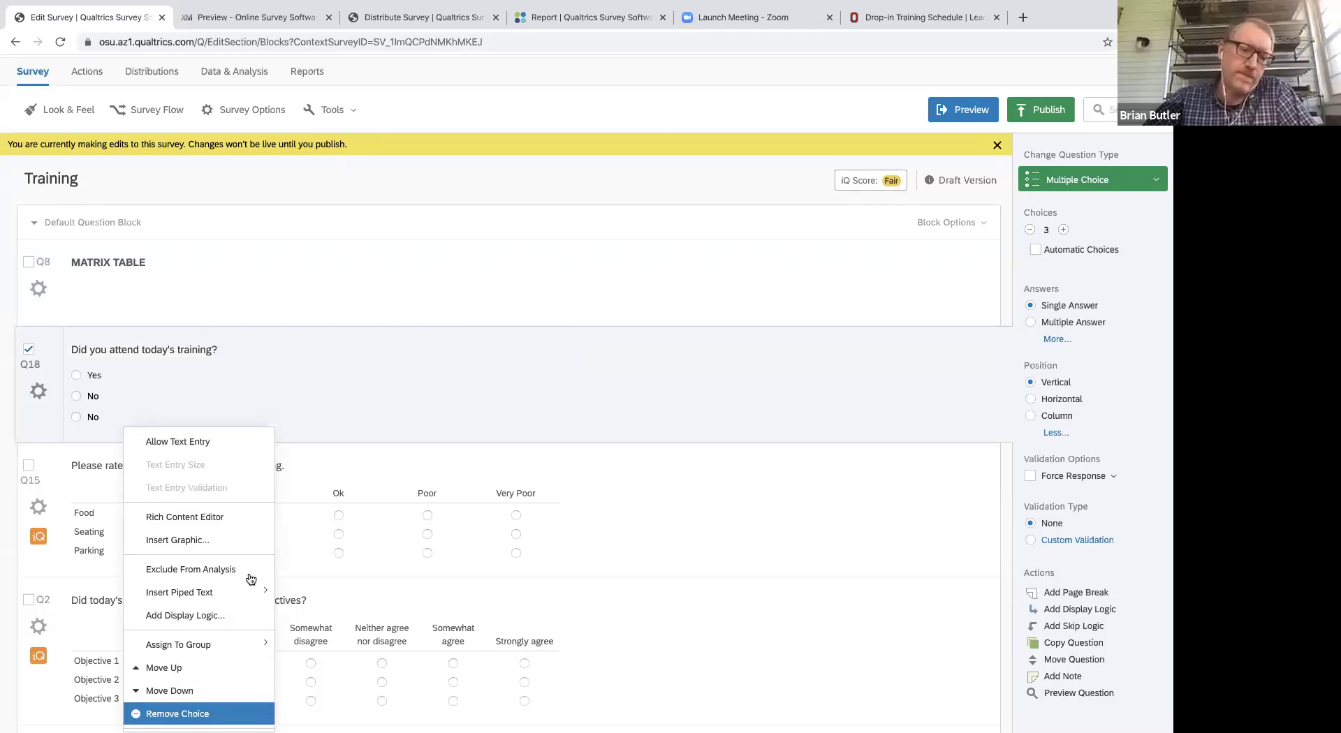
left_click(177, 713)
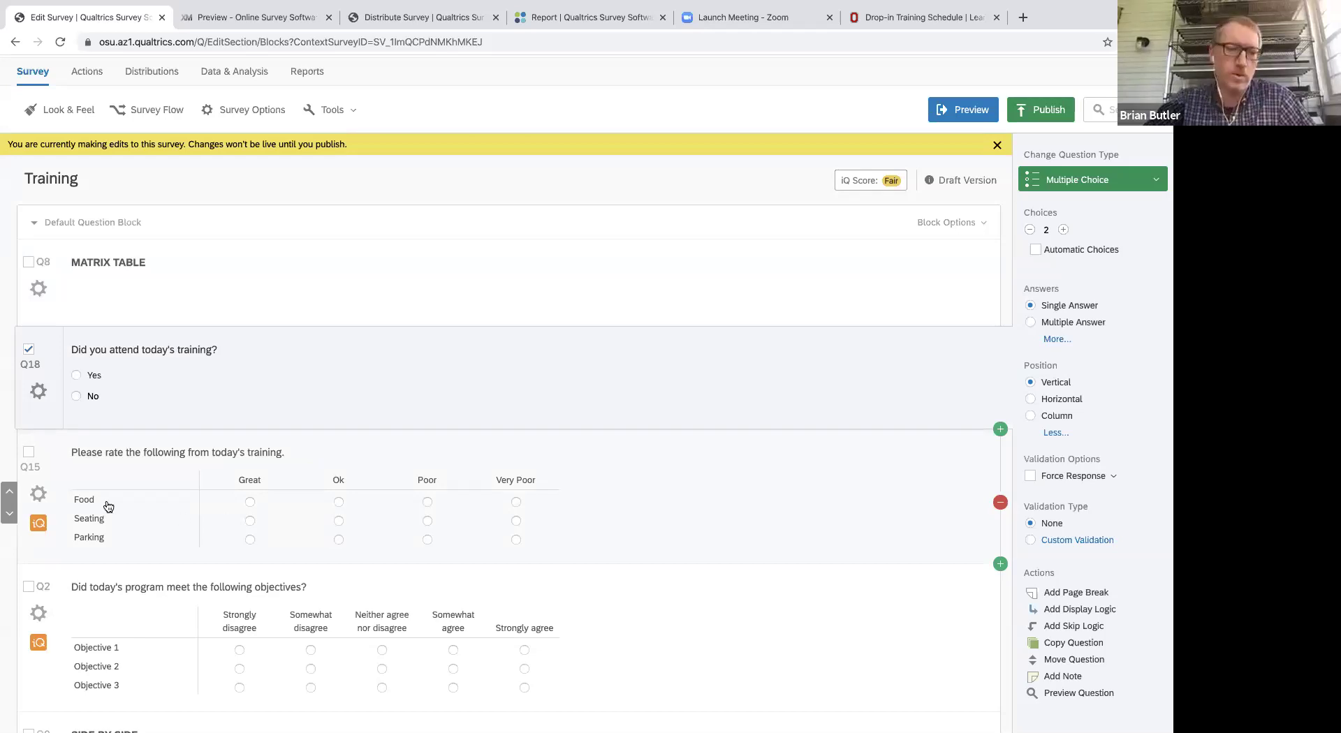
Add in-page display logic so "Please rate the following from today's training." shows only if Yes is selected for "Did you attend today's training?".
left_click(38, 495)
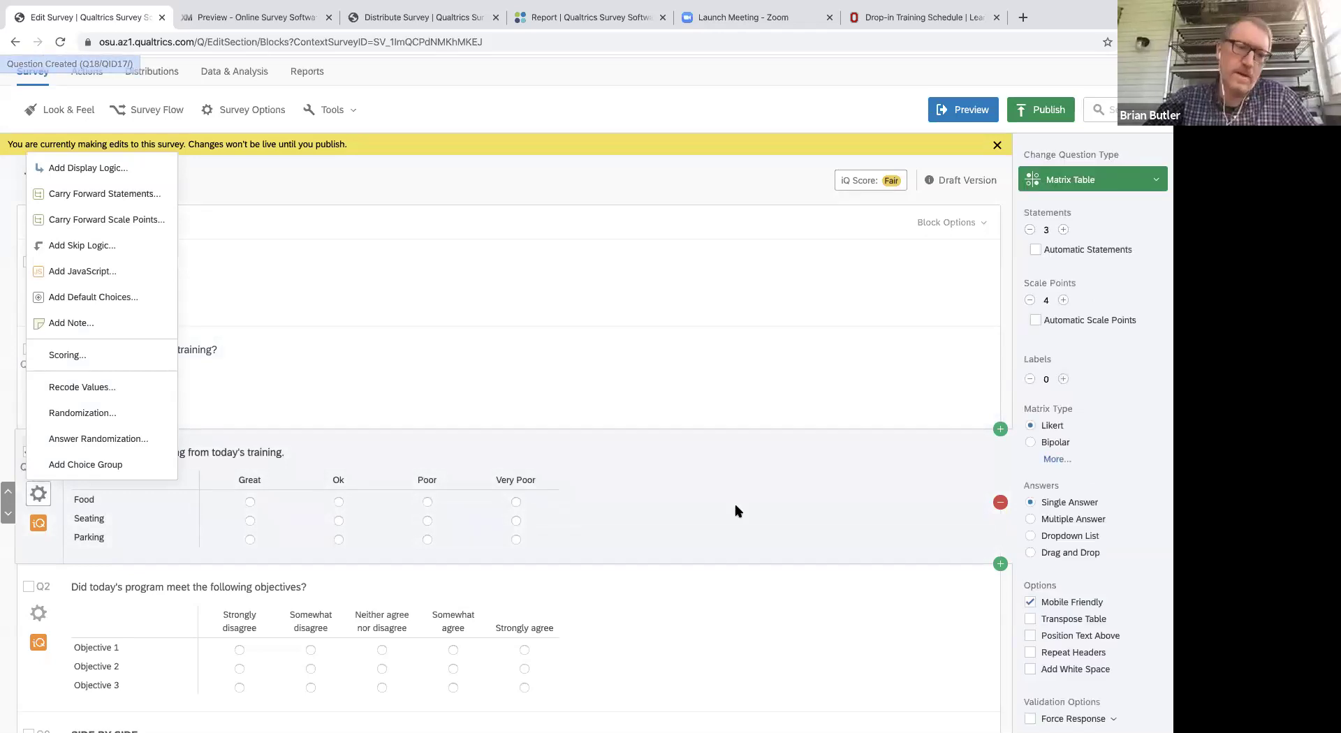
left_click(84, 488)
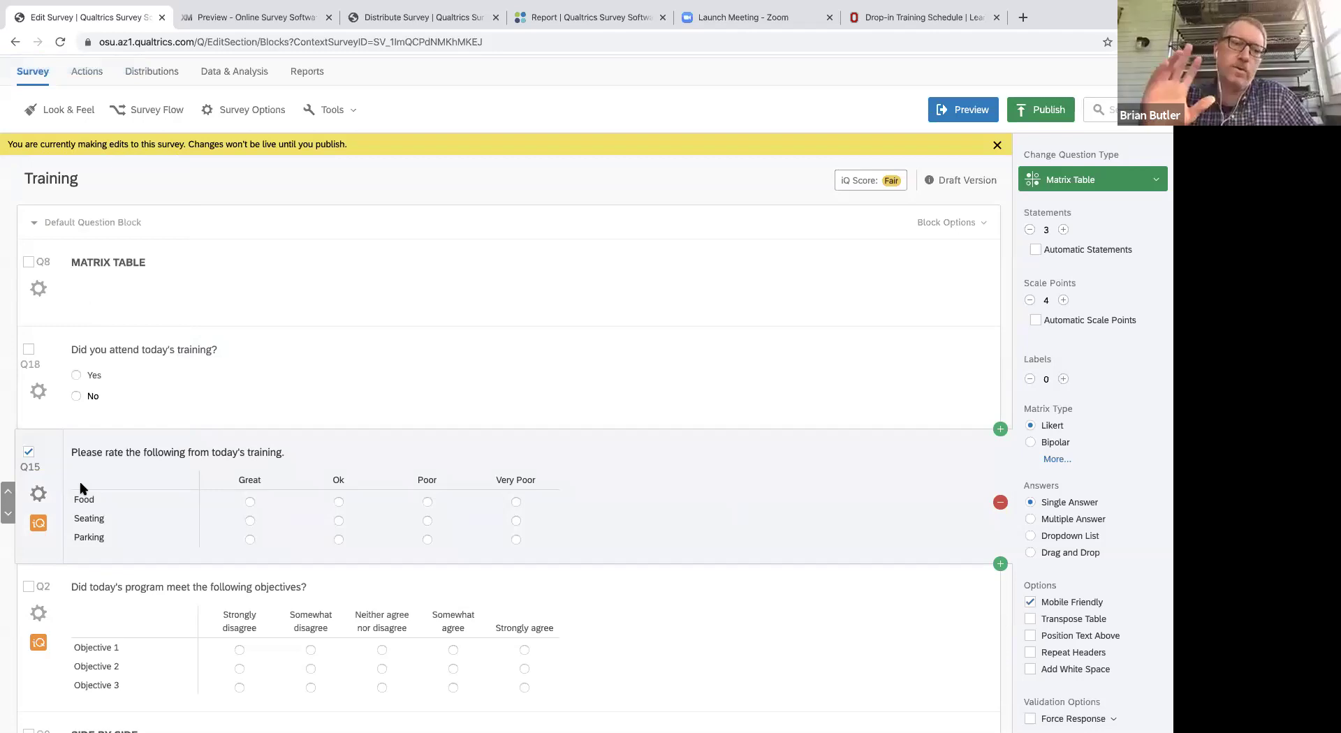
left_click(40, 495)
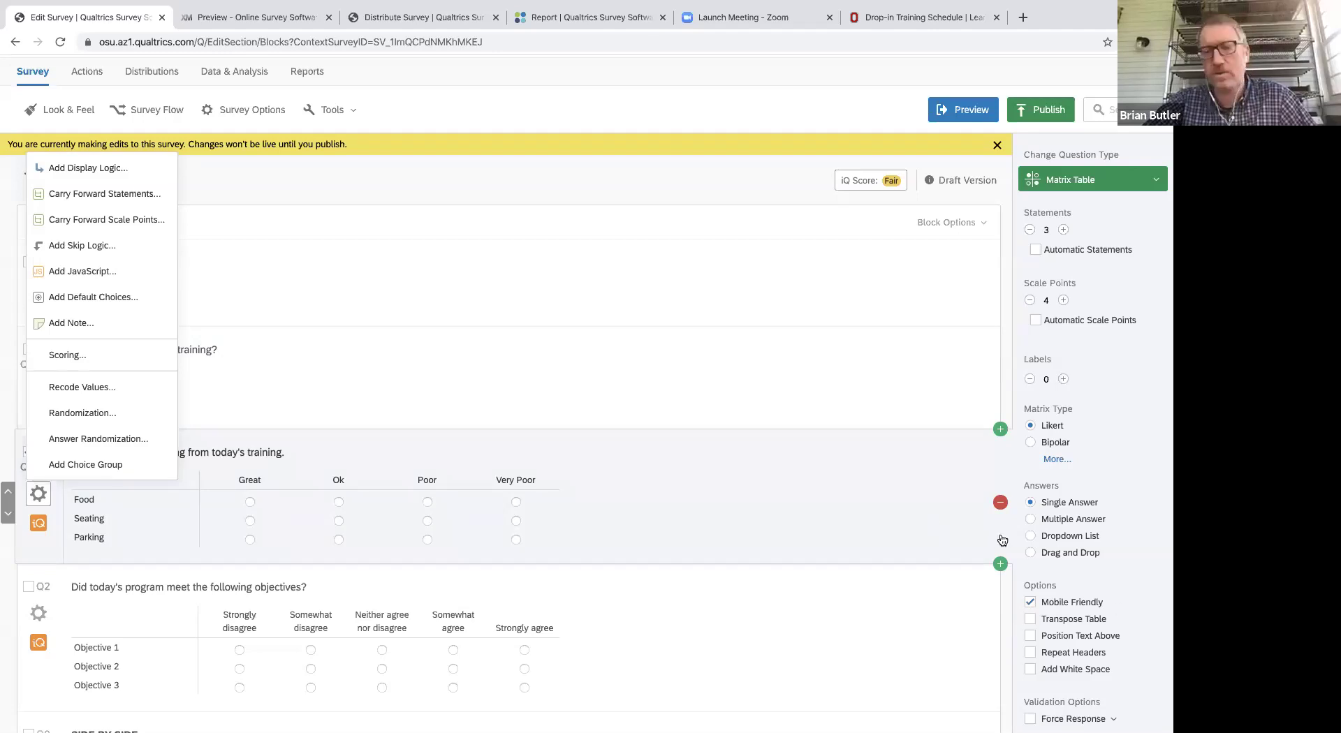
scroll(1117, 614, "down", 1)
scroll(1118, 615, "down", 5)
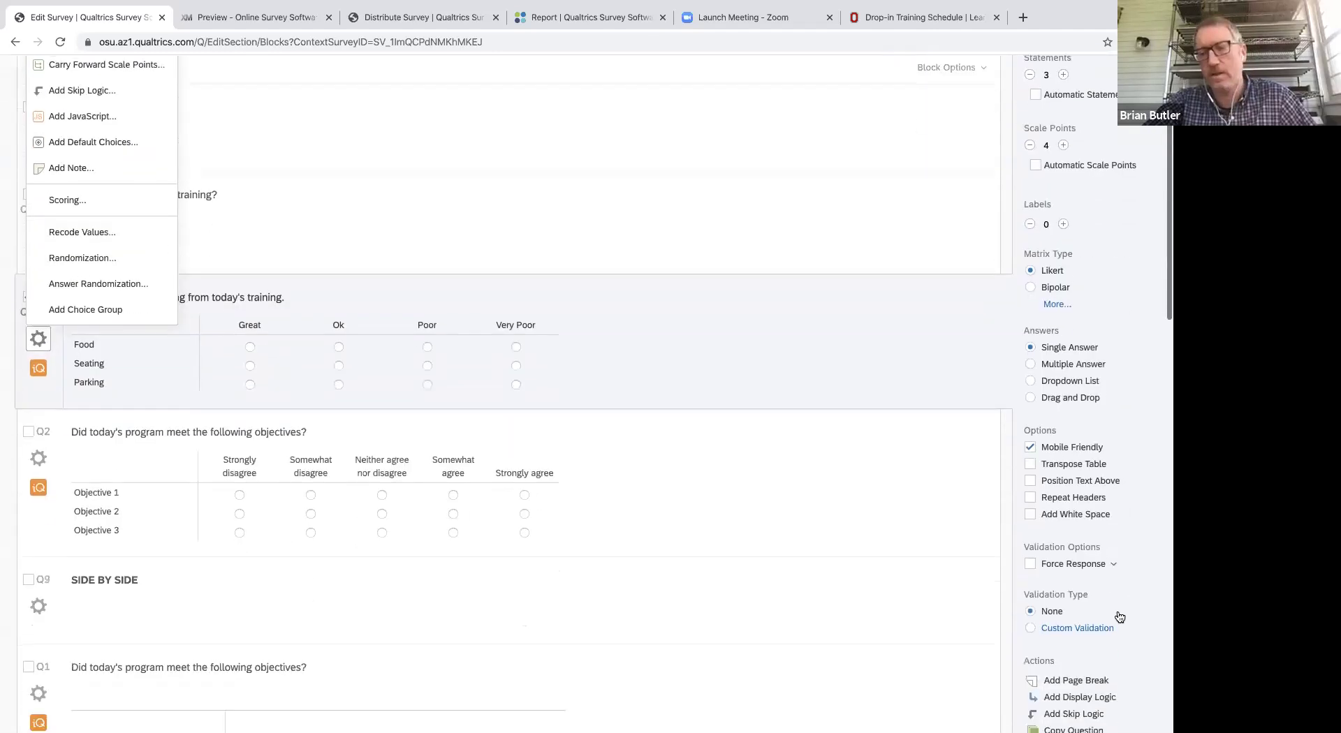
scroll(988, 559, "down", 1)
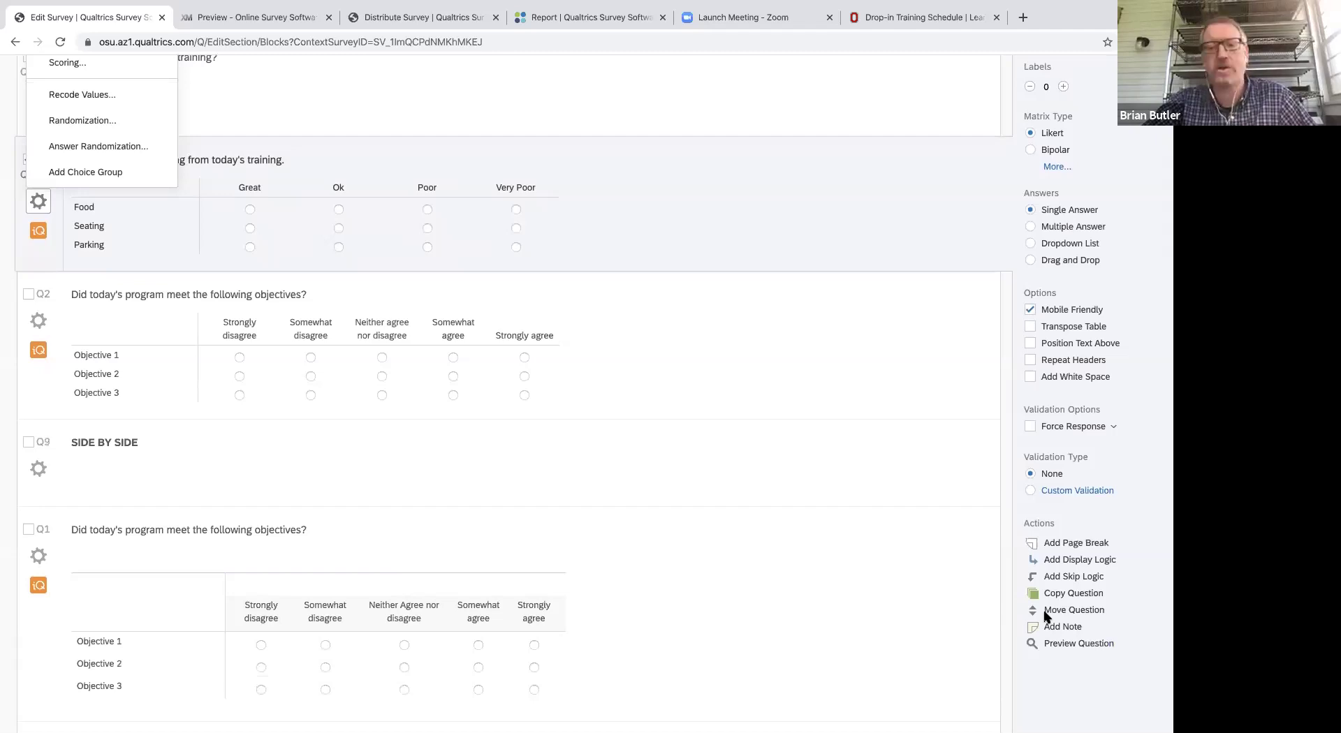
scroll(1046, 615, "up", 6)
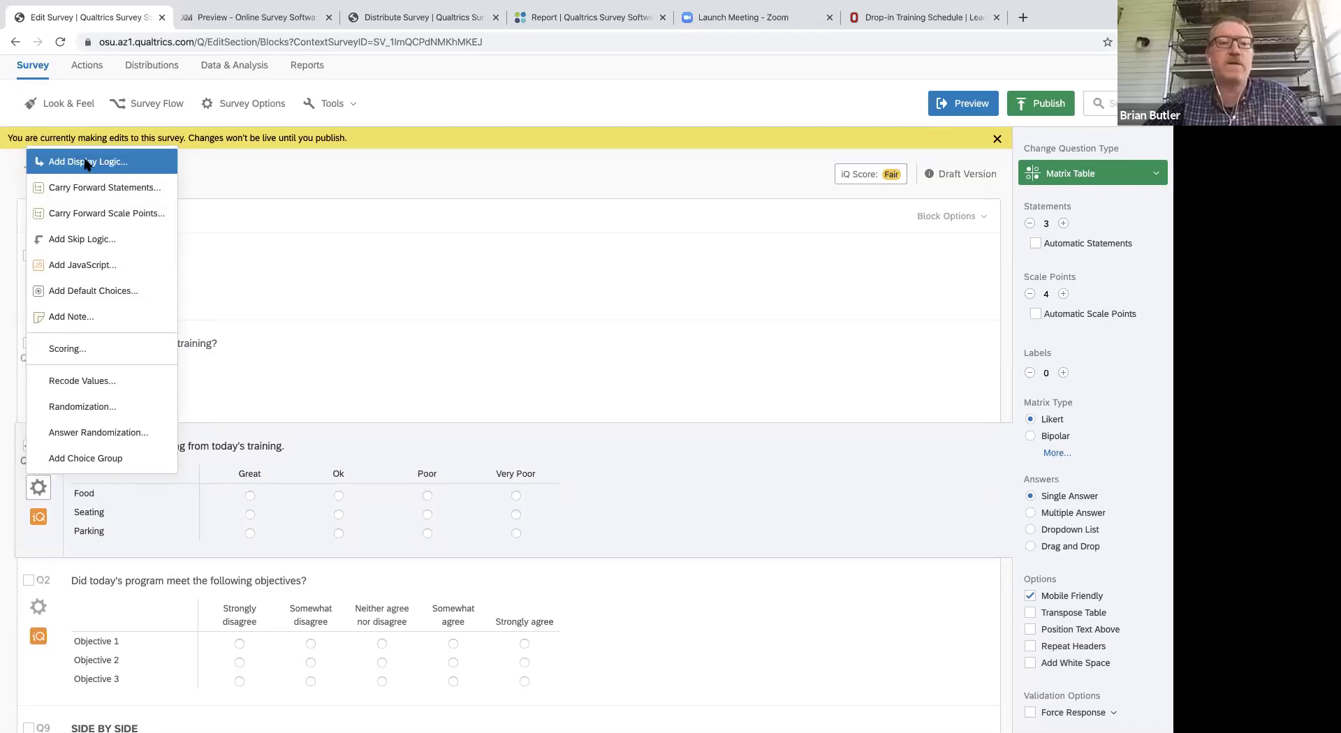
left_click(131, 175)
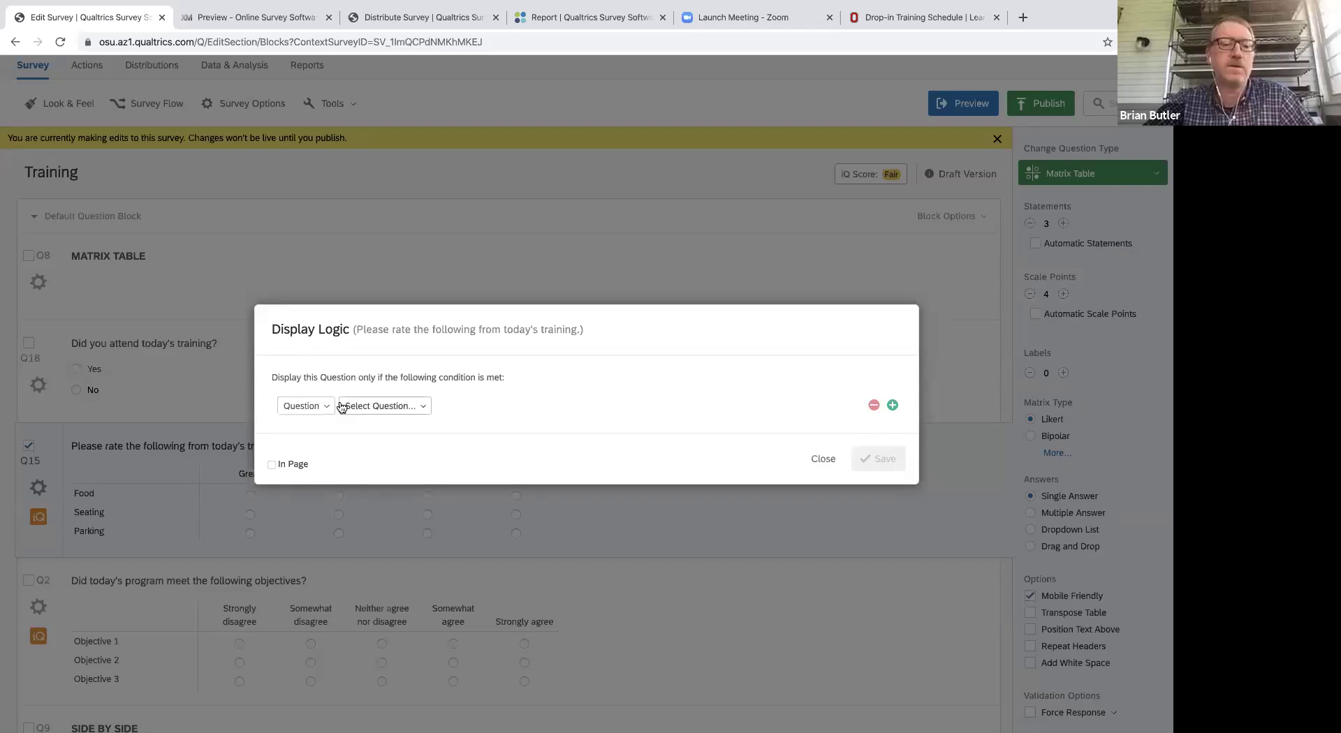
left_click(423, 408)
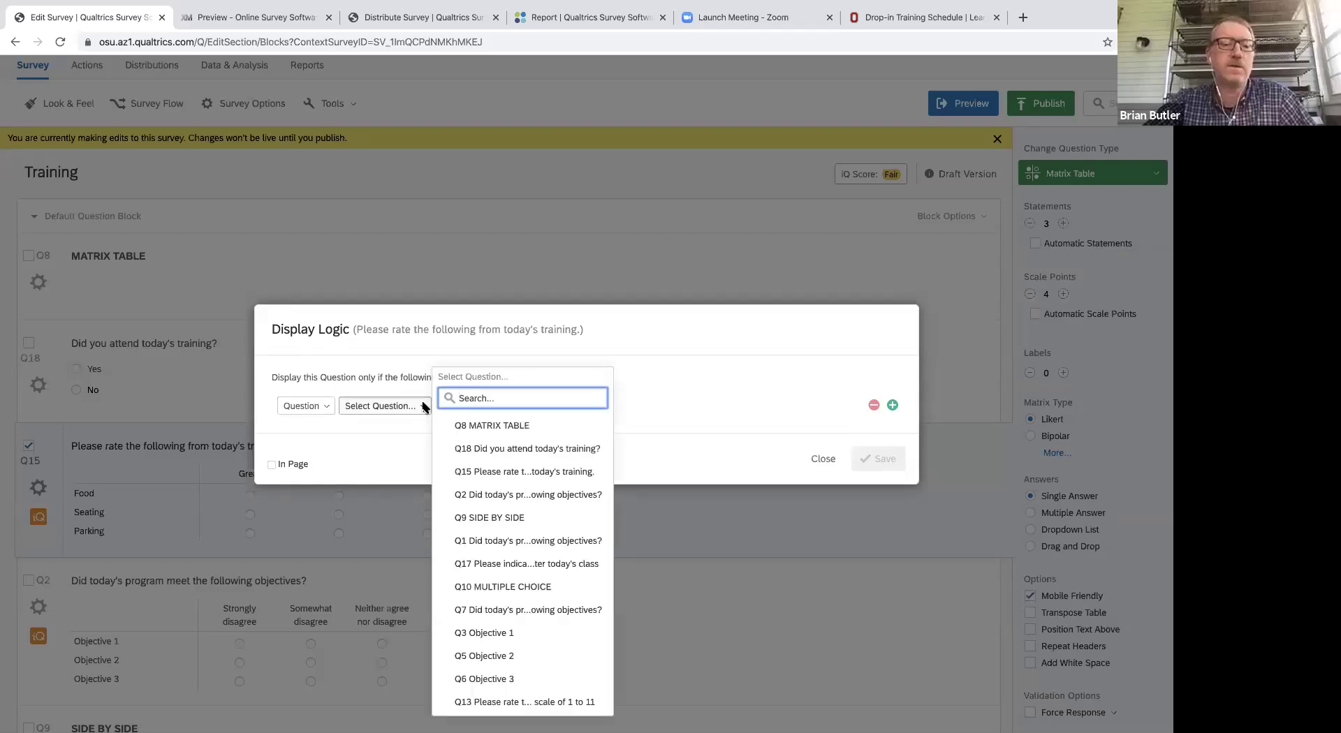
left_click(465, 448)
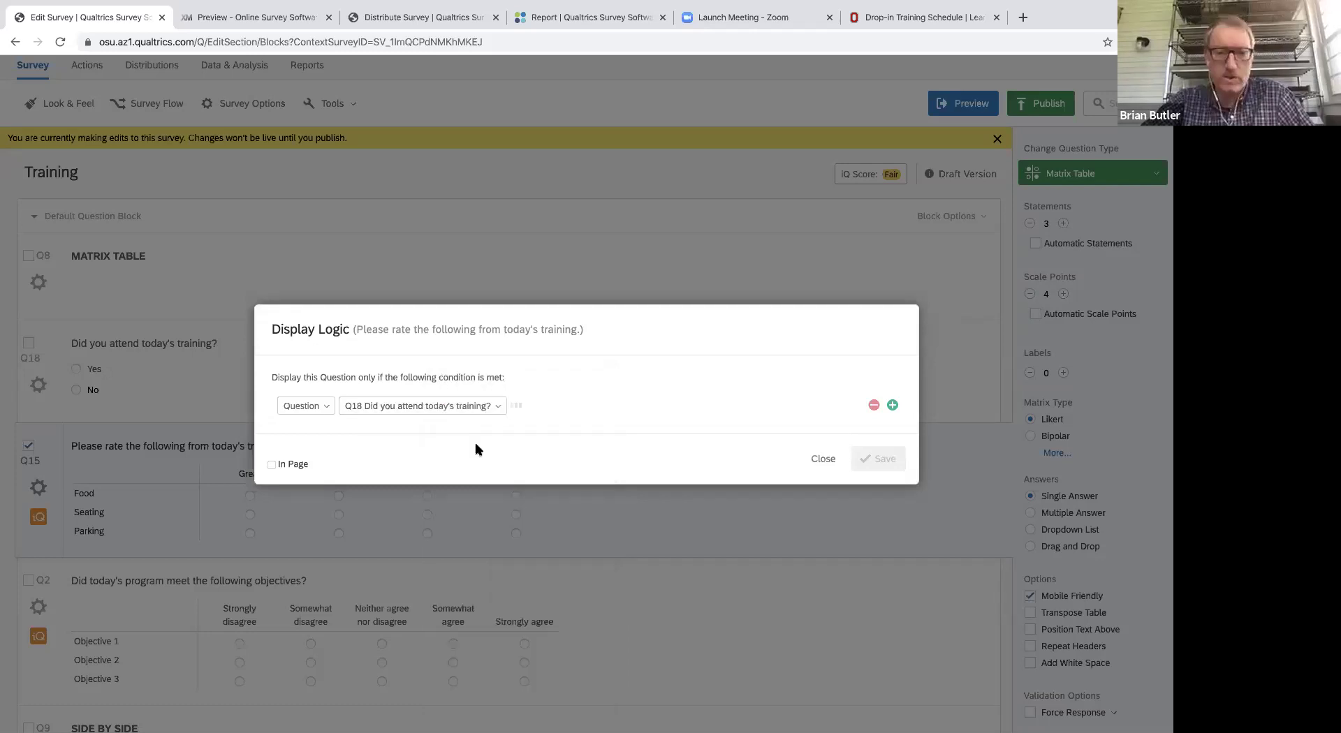
left_click(589, 408)
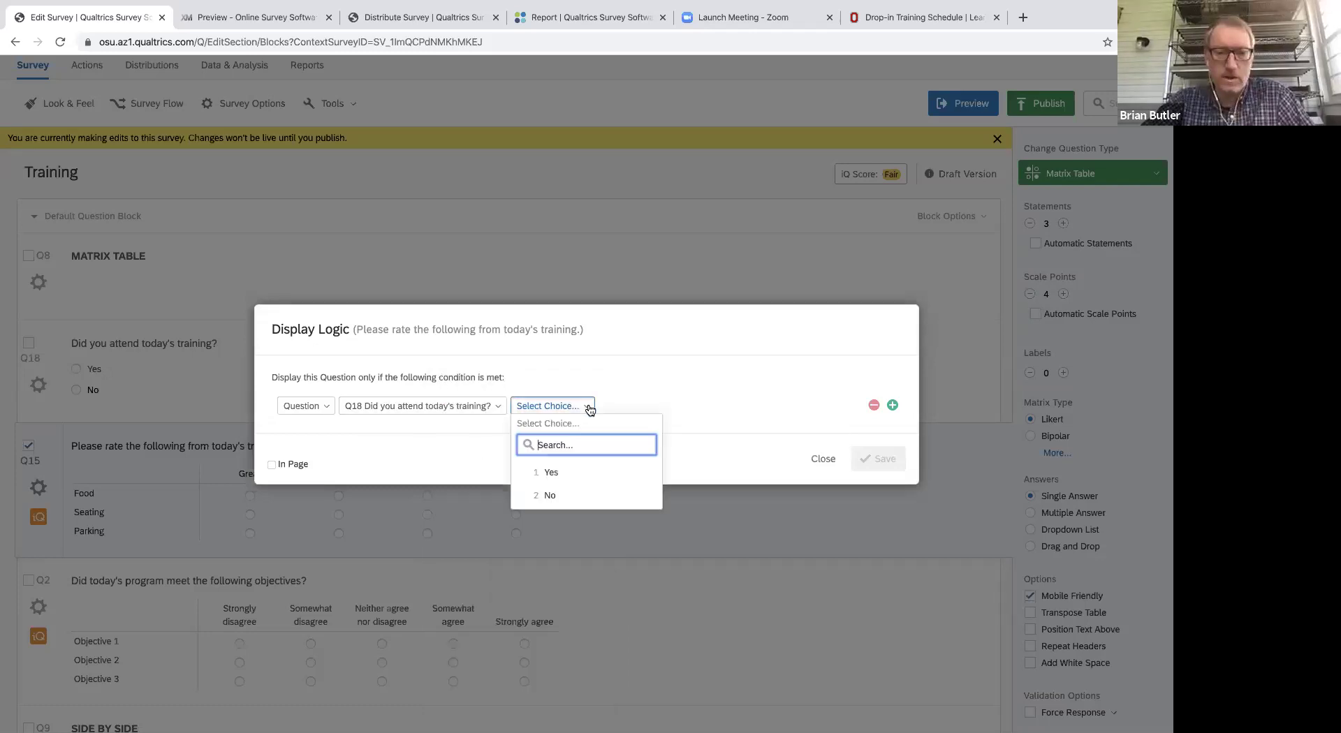
left_click(566, 474)
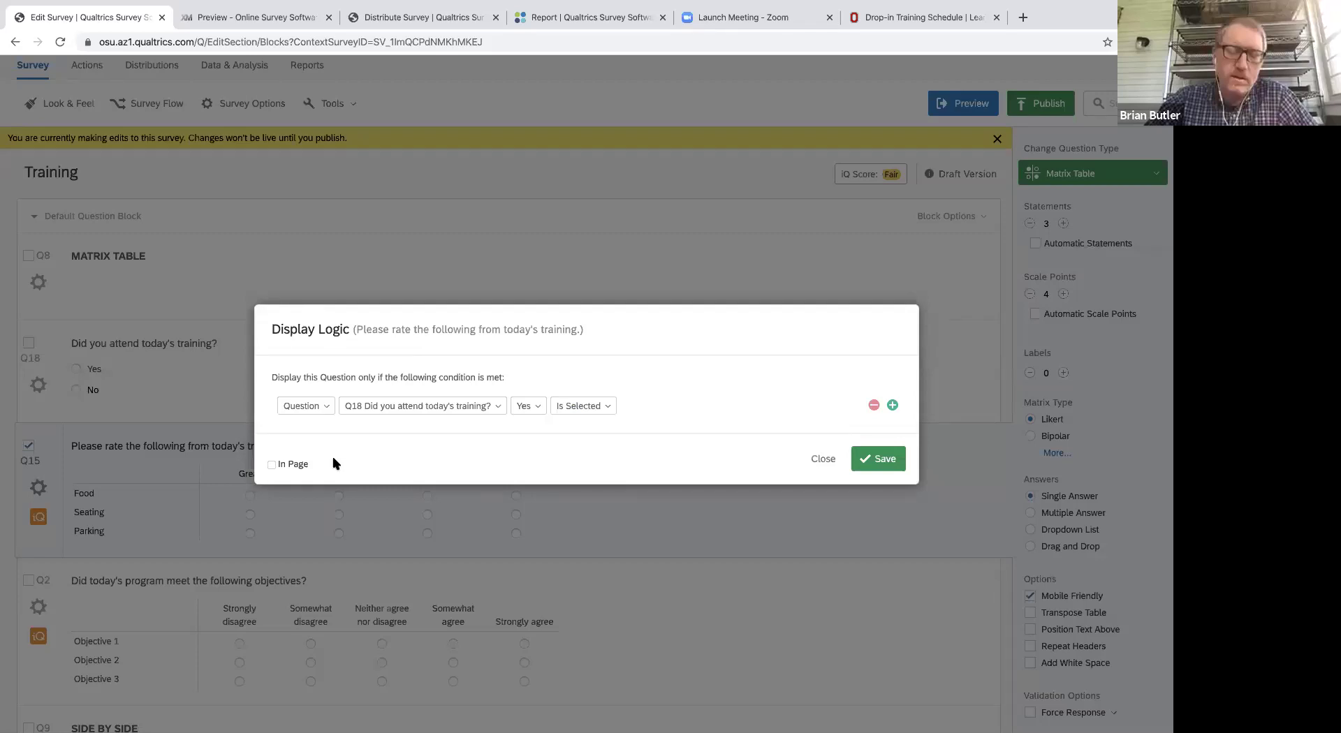
left_click(272, 465)
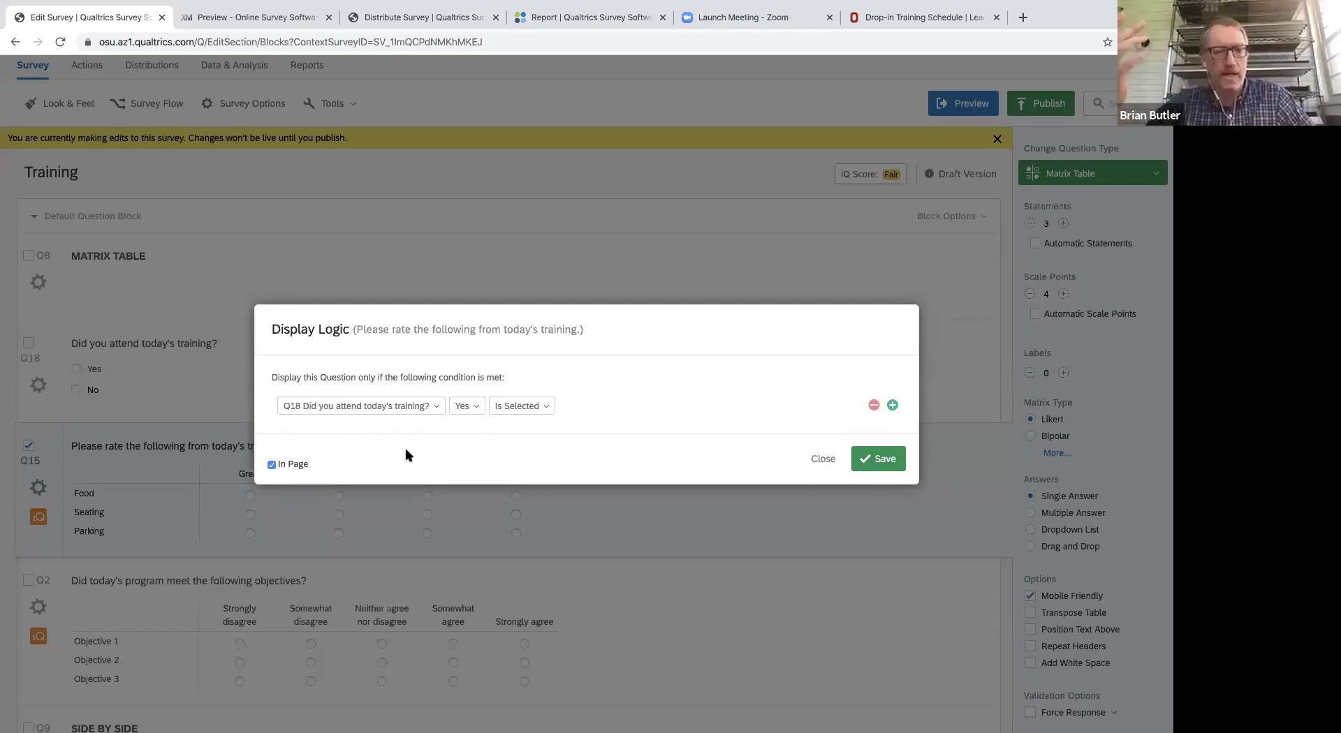
left_click(877, 457)
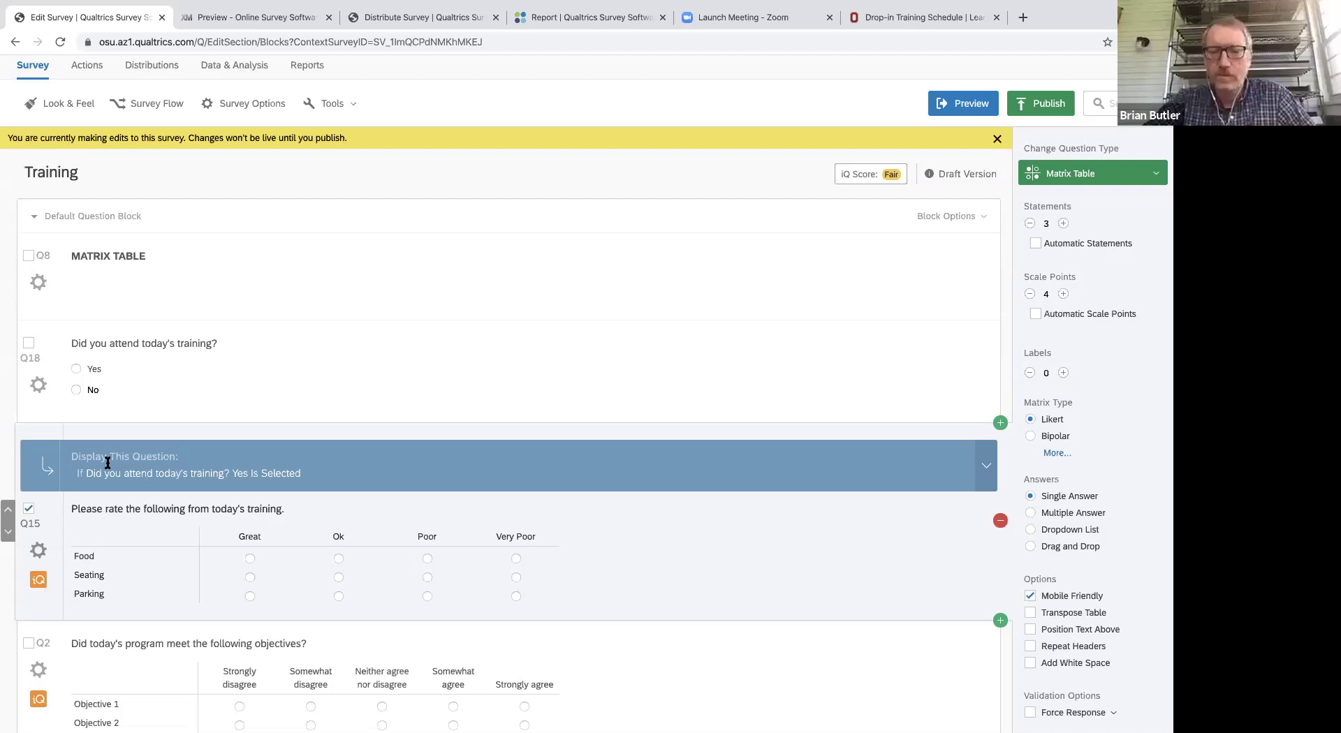
Reopen the rating question's display logic to review its condition, and launch the survey preview.
left_click(987, 466)
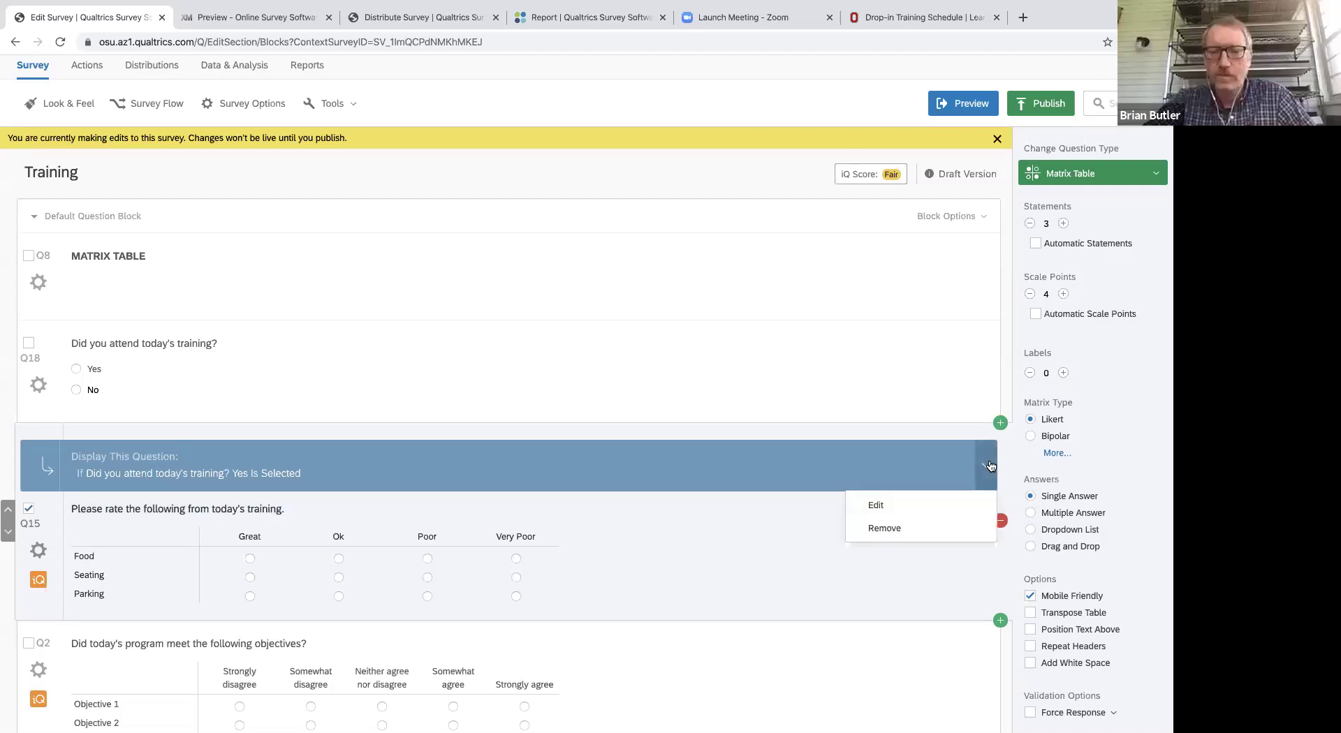
left_click(934, 503)
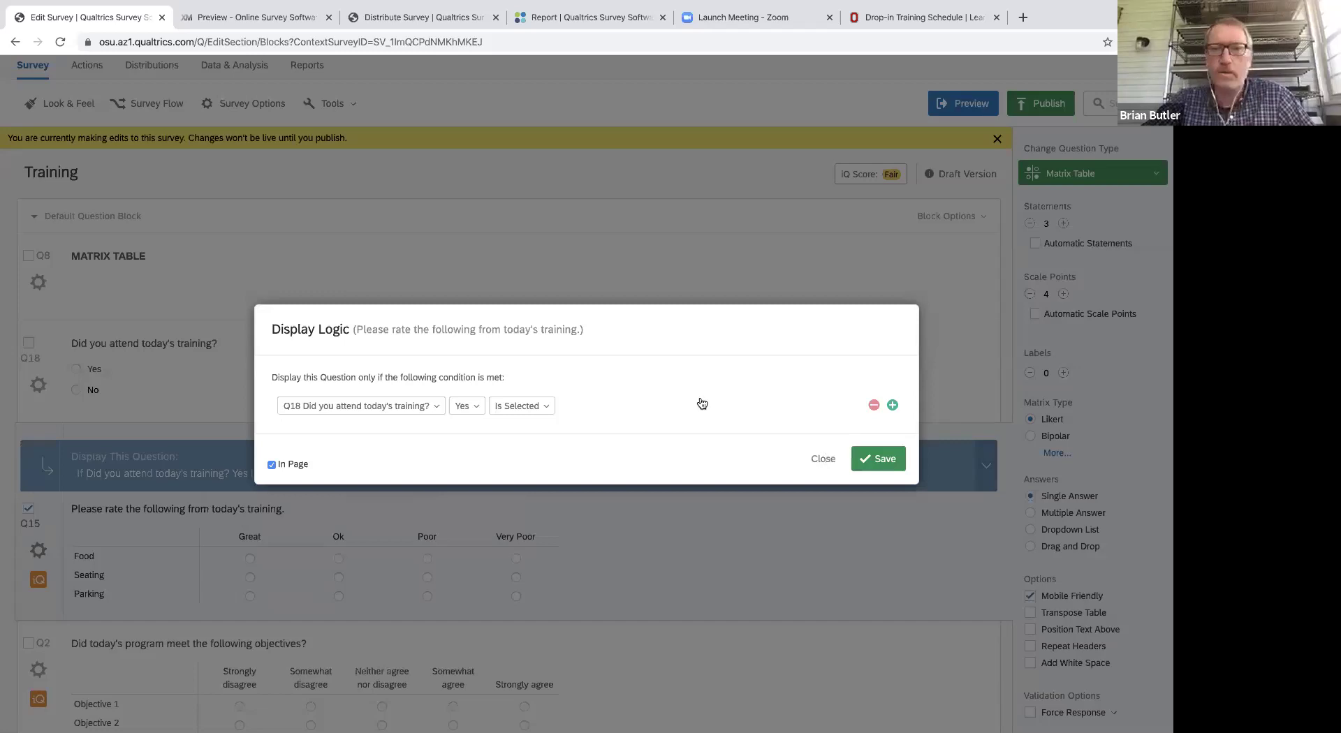
left_click(793, 146)
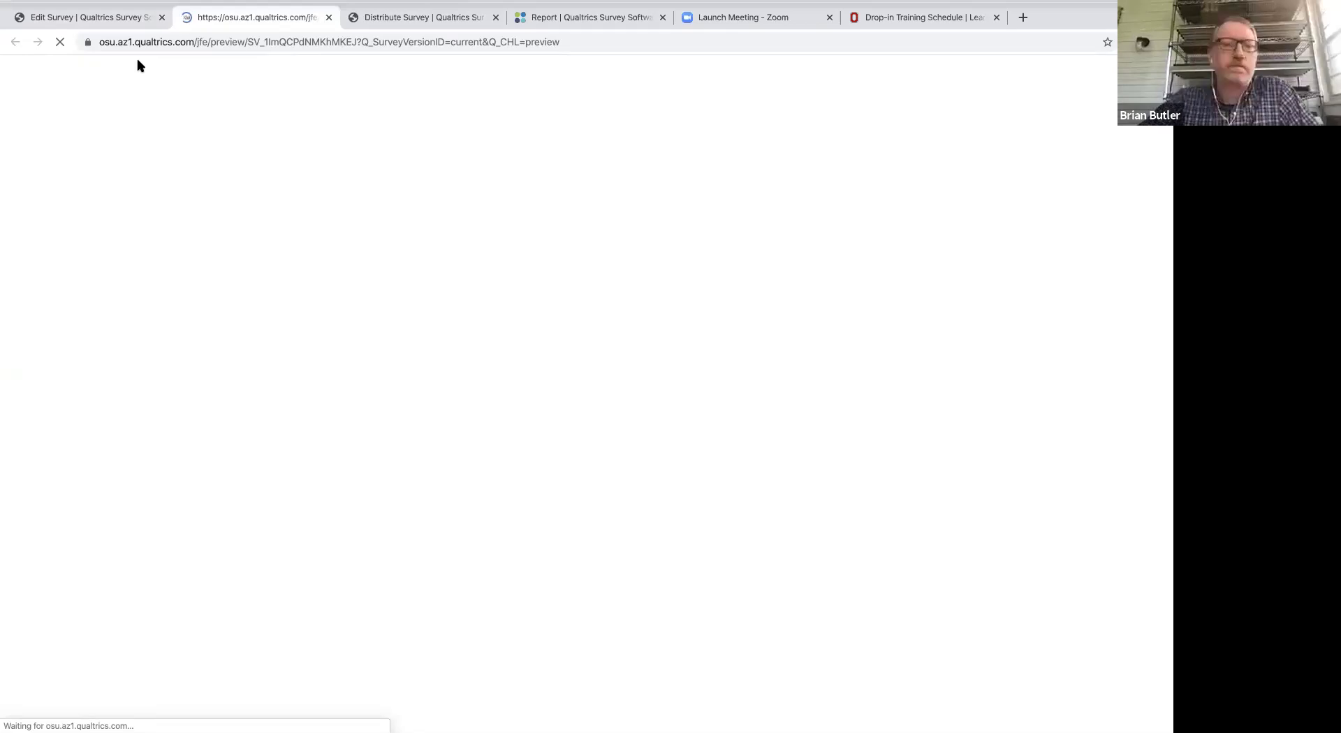
Test the display logic in the preview by answering the attendance question with No and with Yes.
mouse_move(141, 7)
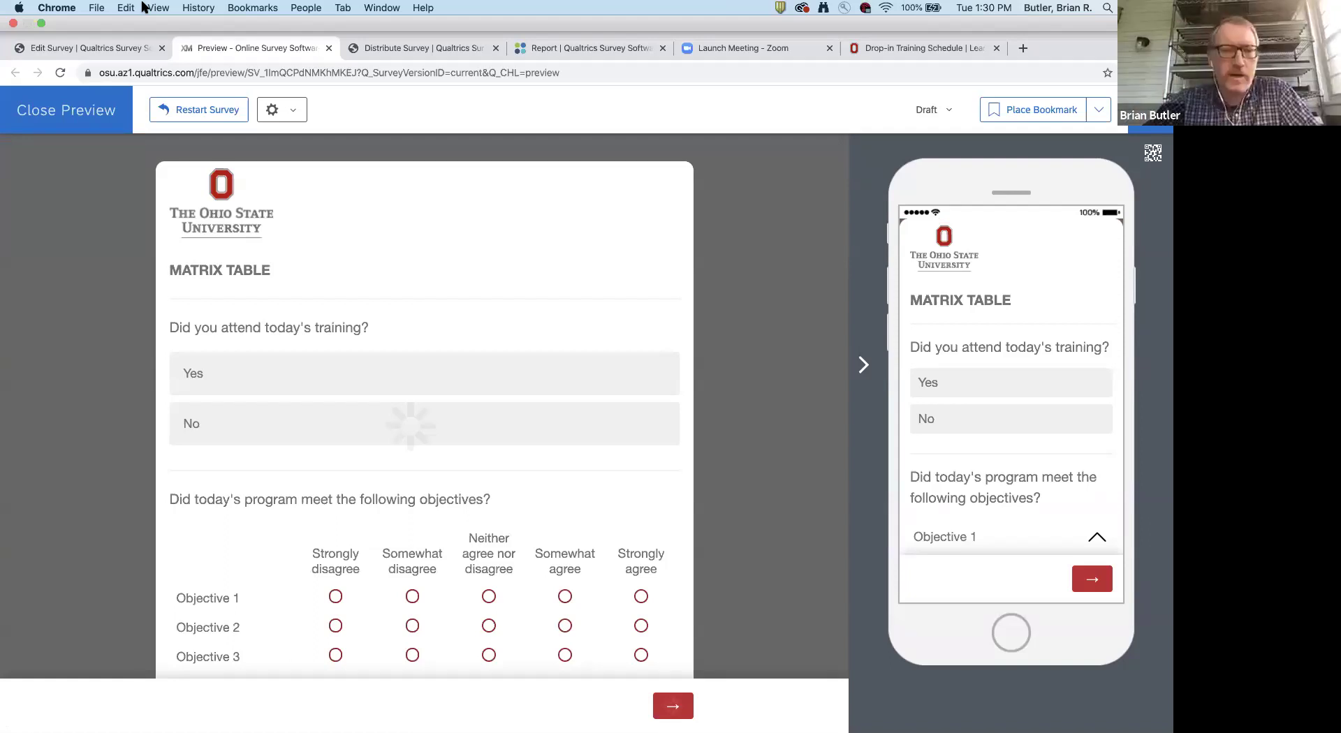
scroll(370, 248, "down", 4)
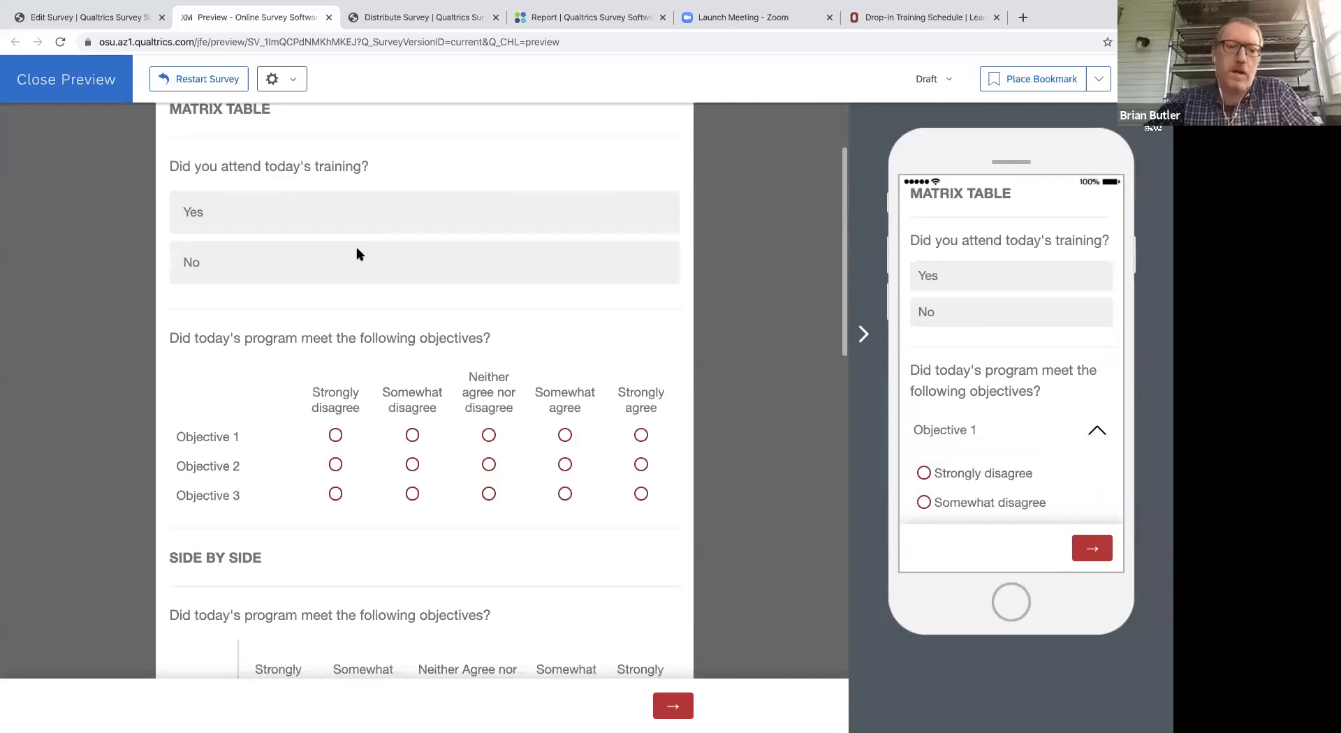
scroll(356, 254, "up", 3)
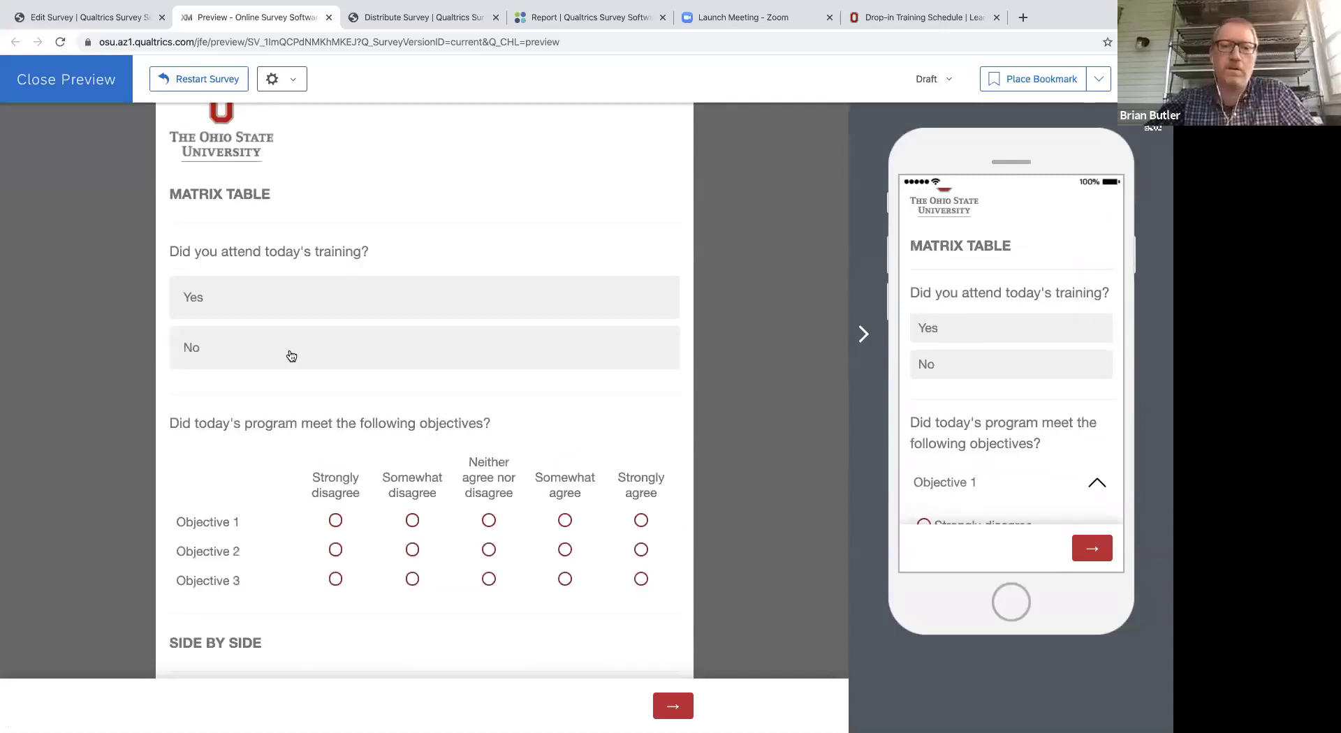
left_click(291, 356)
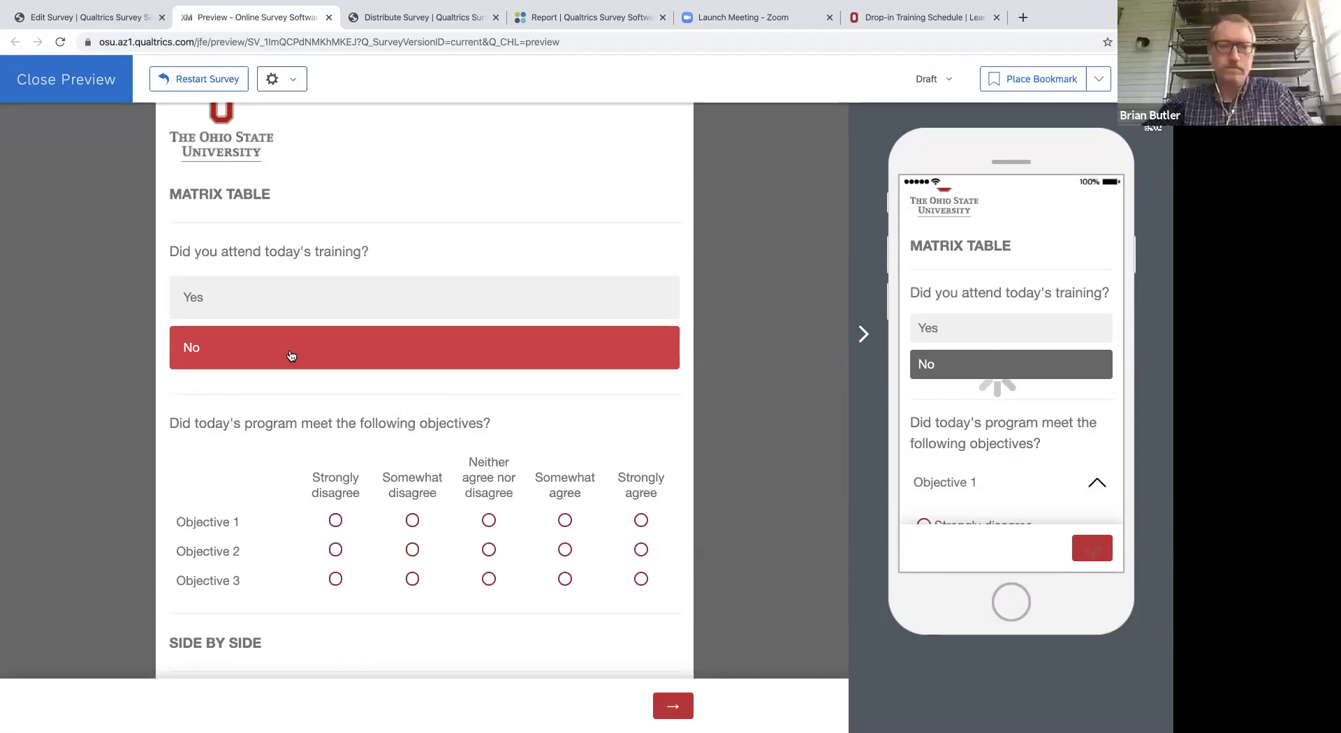
left_click(447, 297)
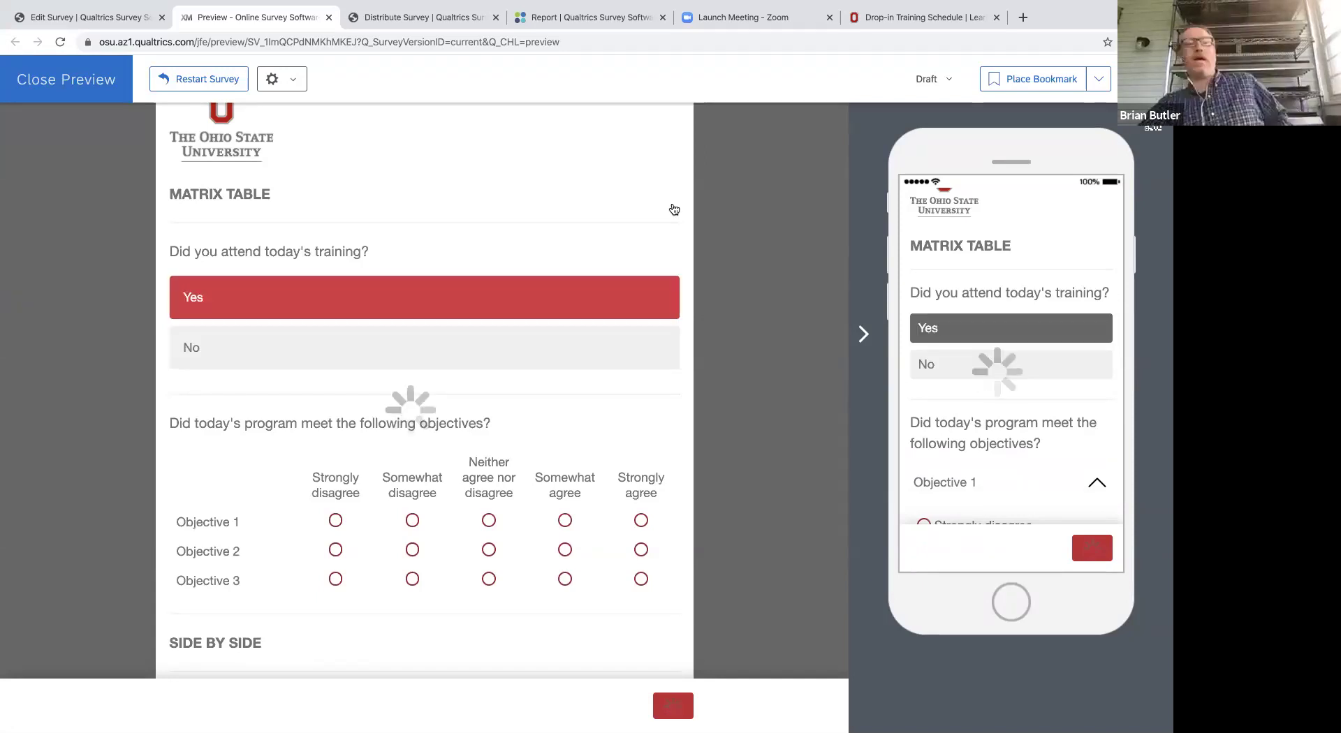
scroll(342, 429, "down", 1)
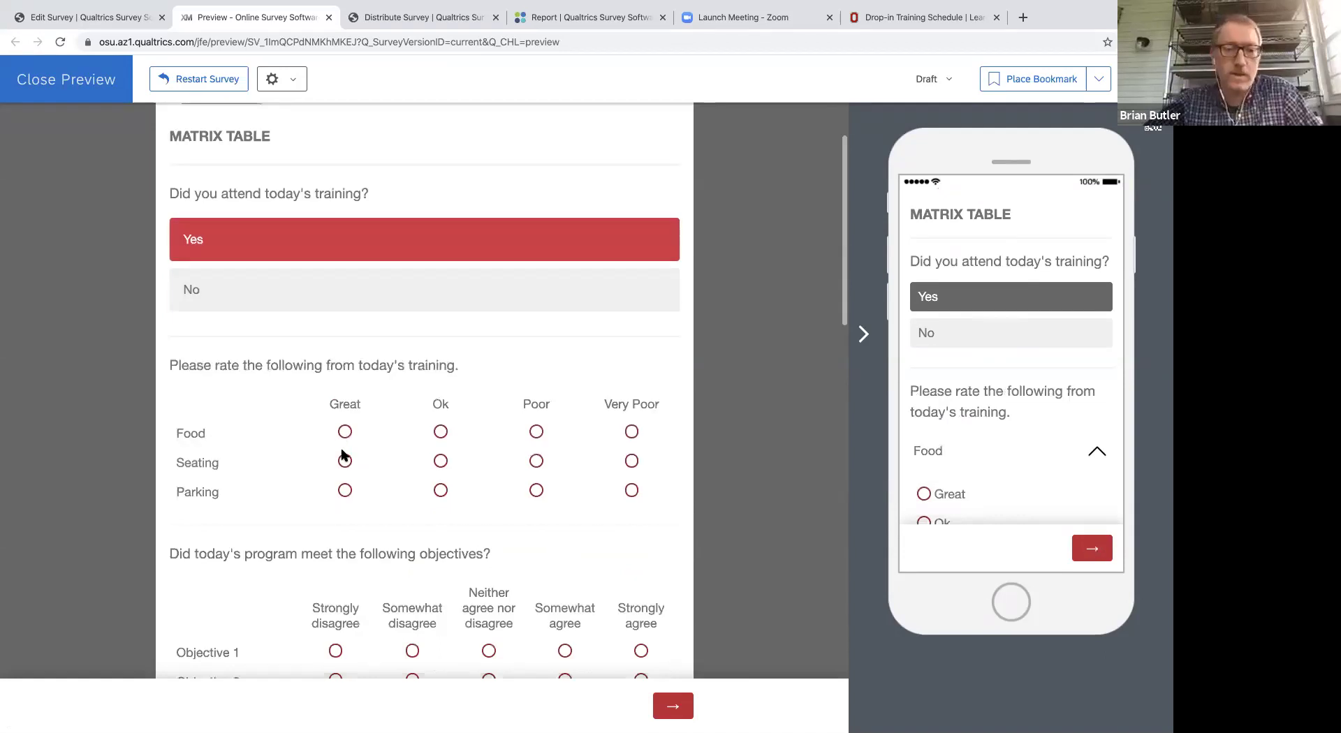
In the previewed rating matrix, rate Food and Seating as Great and Parking as Poor.
left_click(345, 432)
left_click(344, 460)
left_click(537, 490)
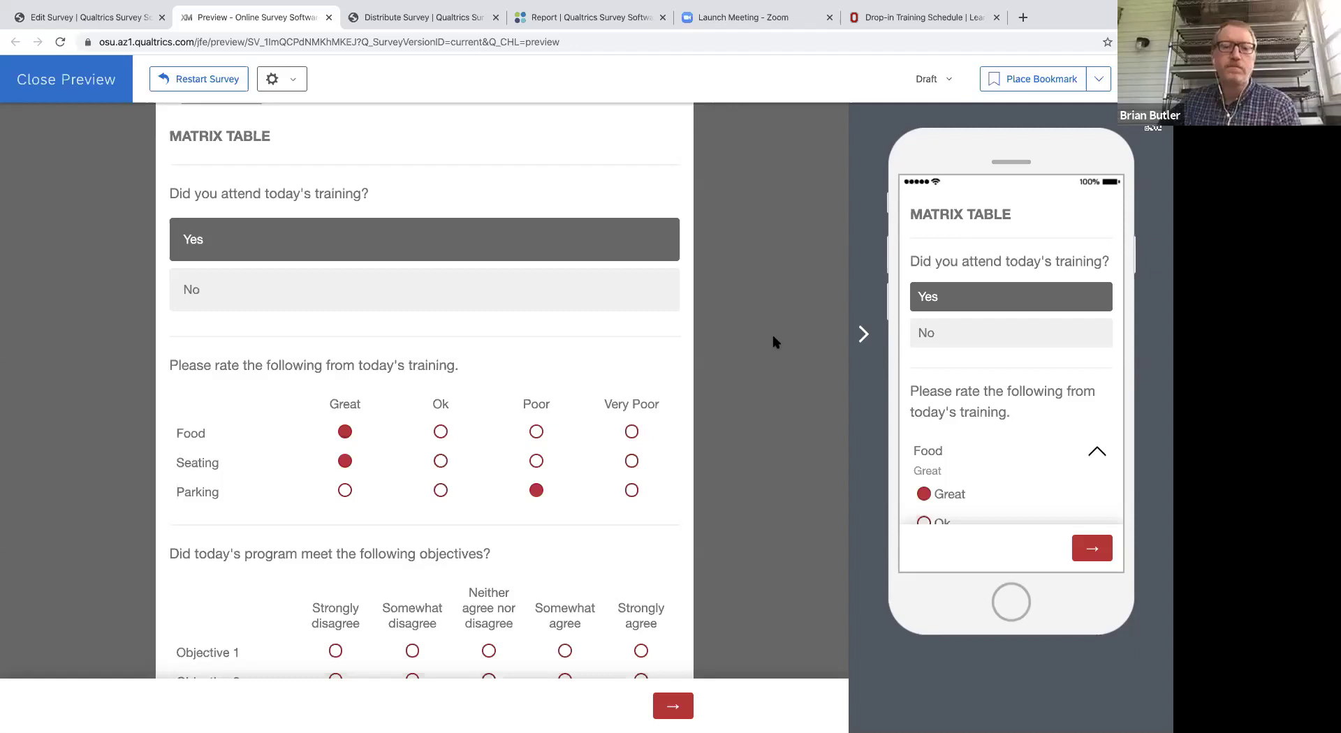
Return to the start of the previewed survey and close the preview.
mouse_move(724, 7)
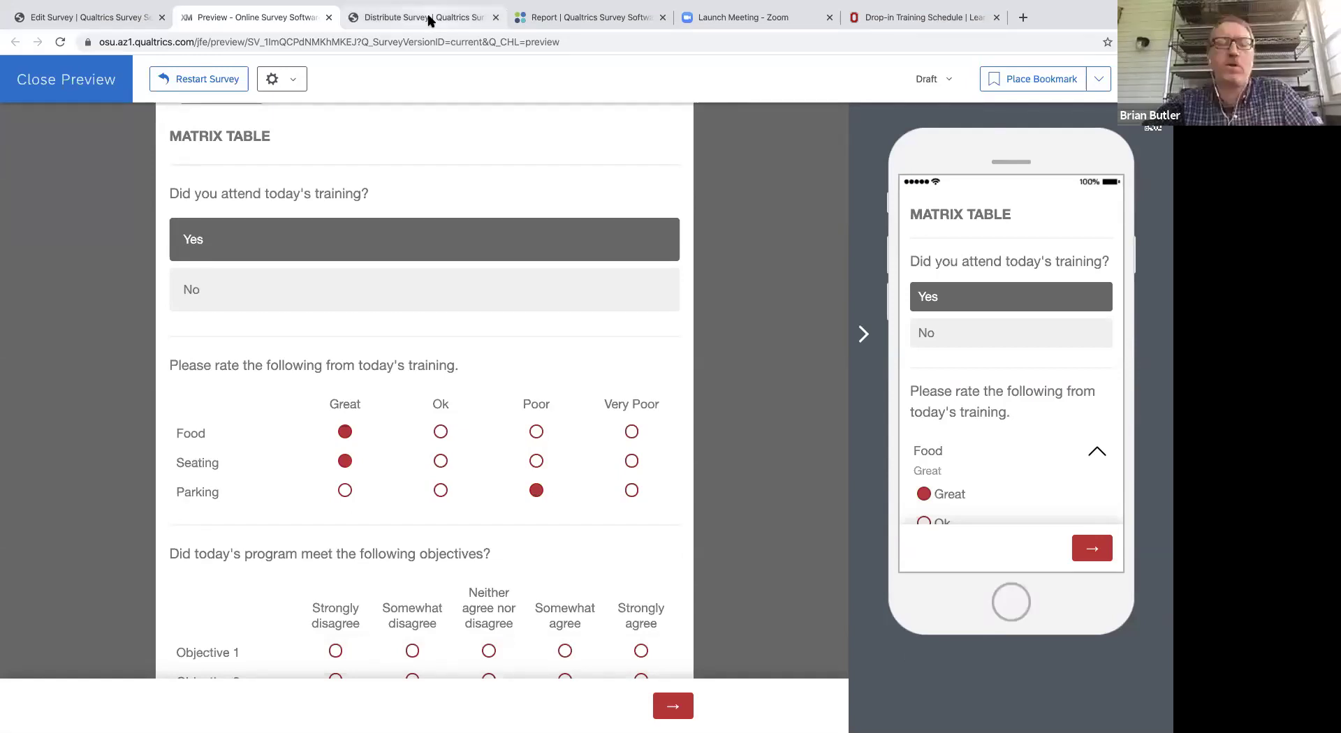
left_click(428, 19)
key("ctrl+shift+Tab")
scroll(790, 344, "up", 1)
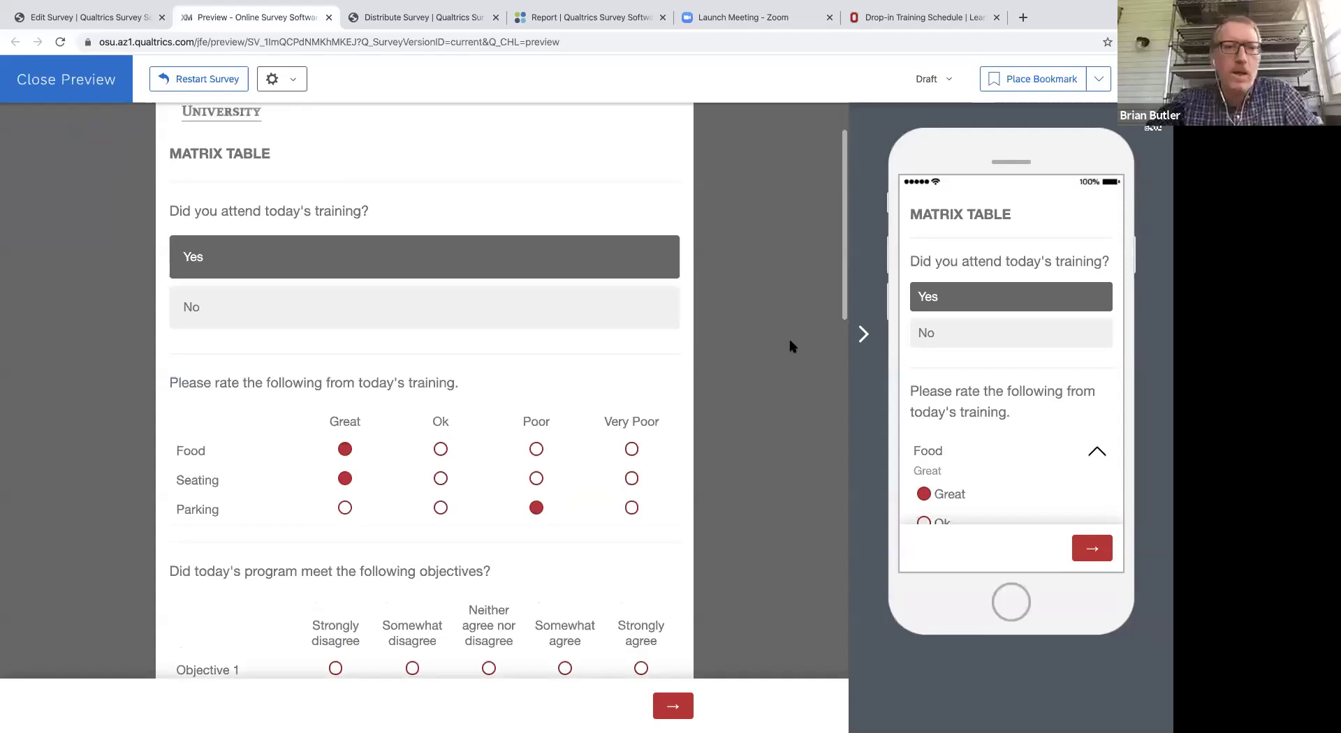
scroll(175, 135, "up", 2)
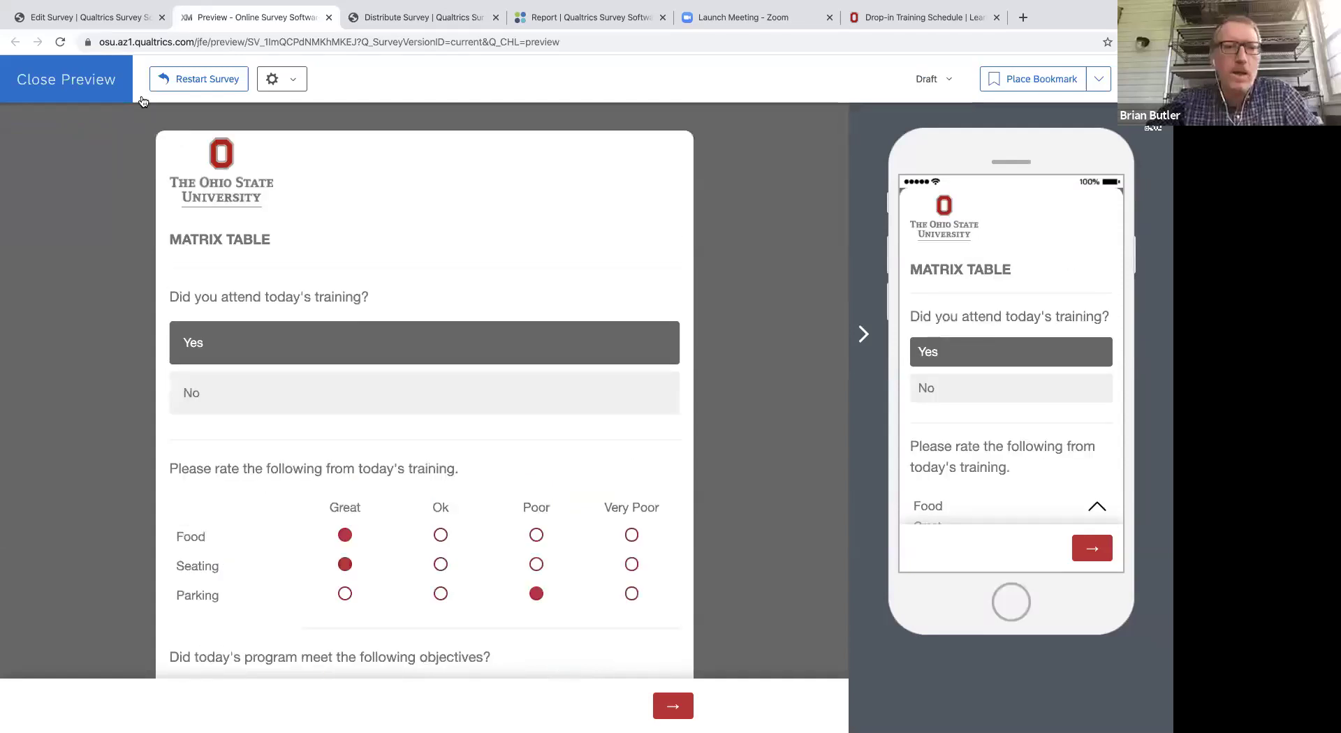
left_click(67, 79)
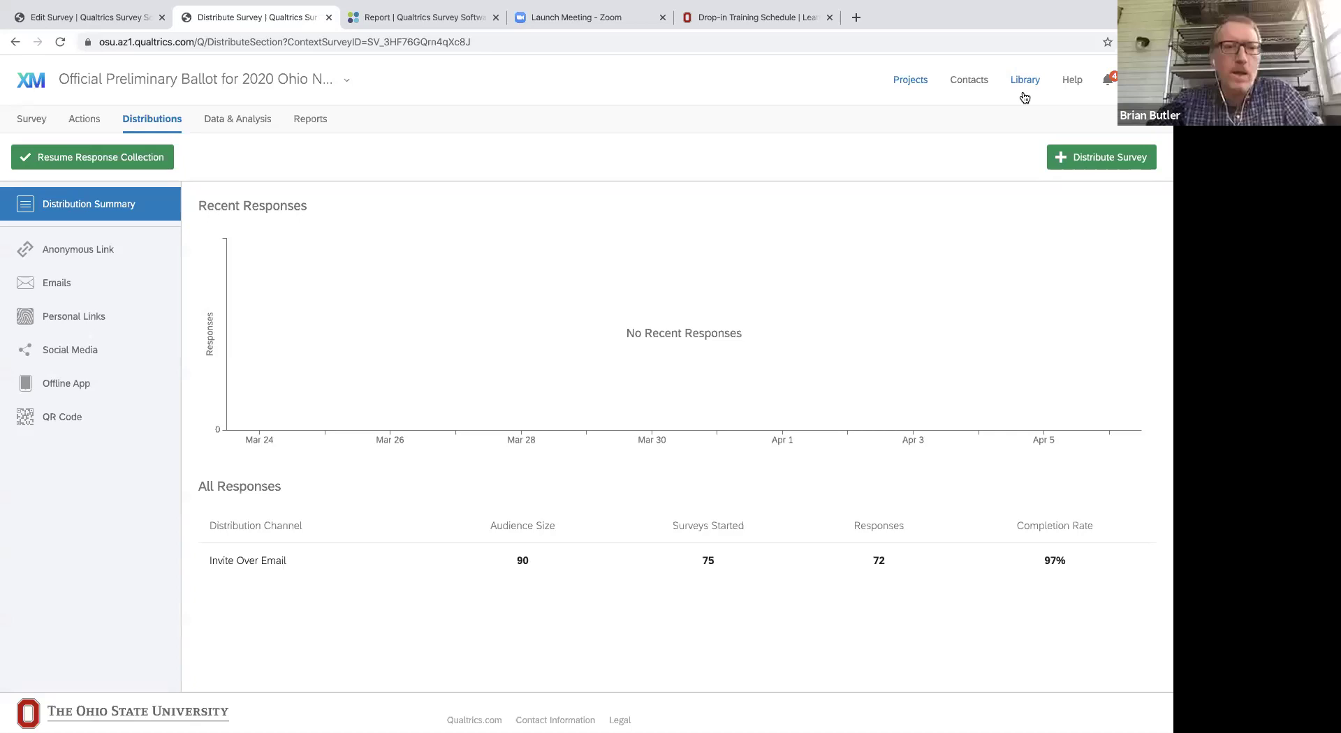
Switch back to the Training survey, open its distributions and display the anonymous survey link.
mouse_move(365, 6)
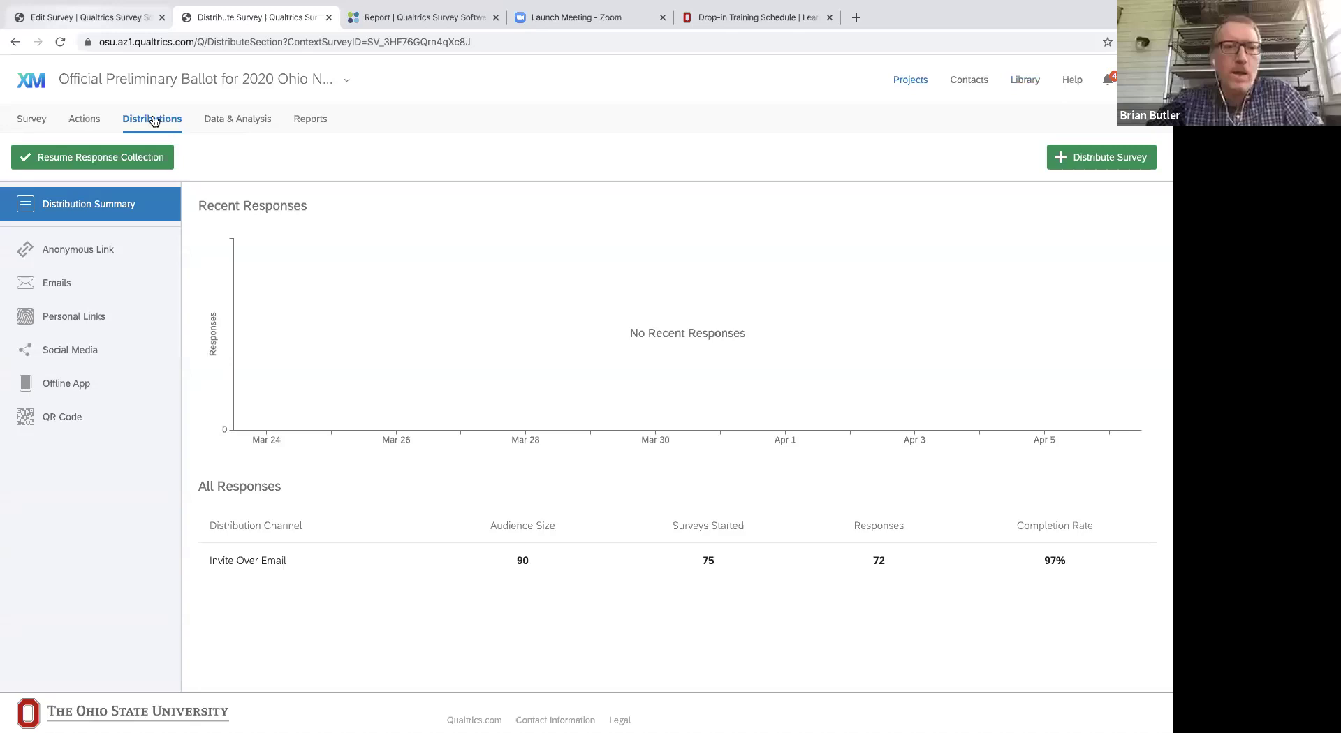
key("ctrl+shift+Tab")
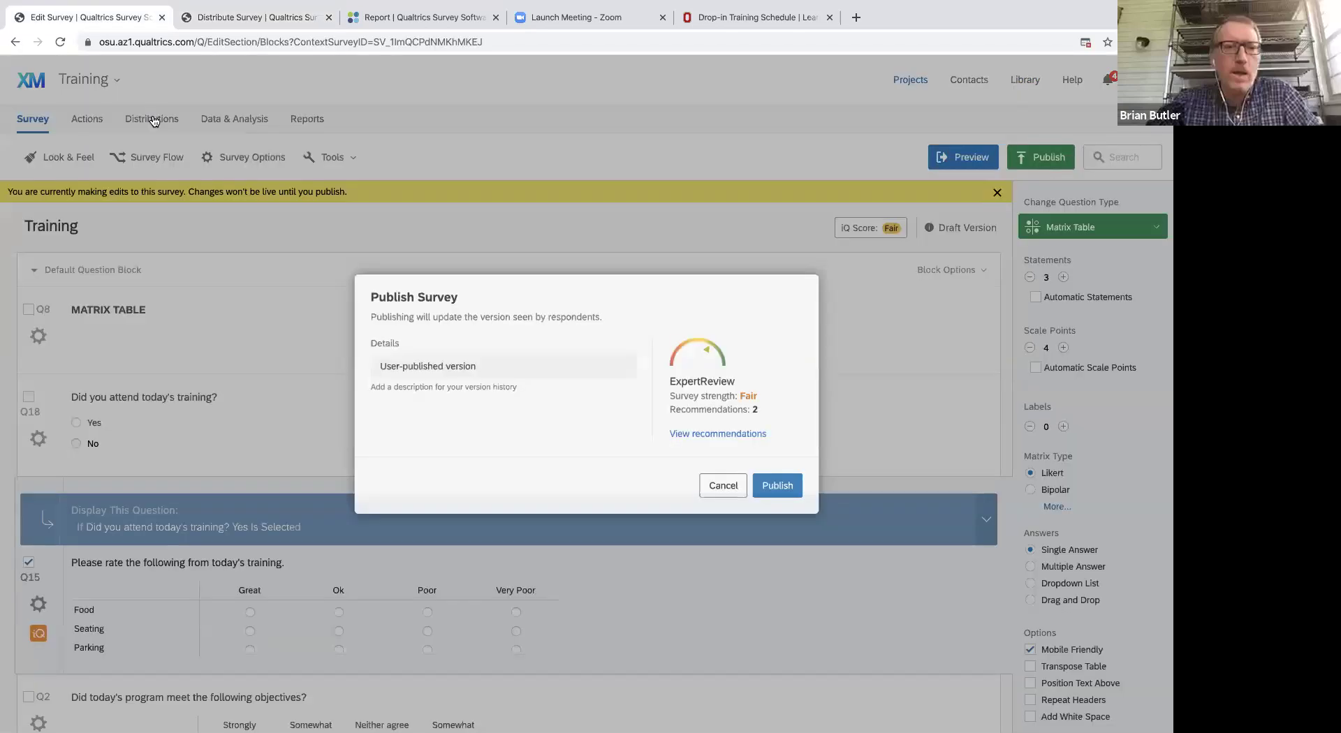
left_click(155, 121)
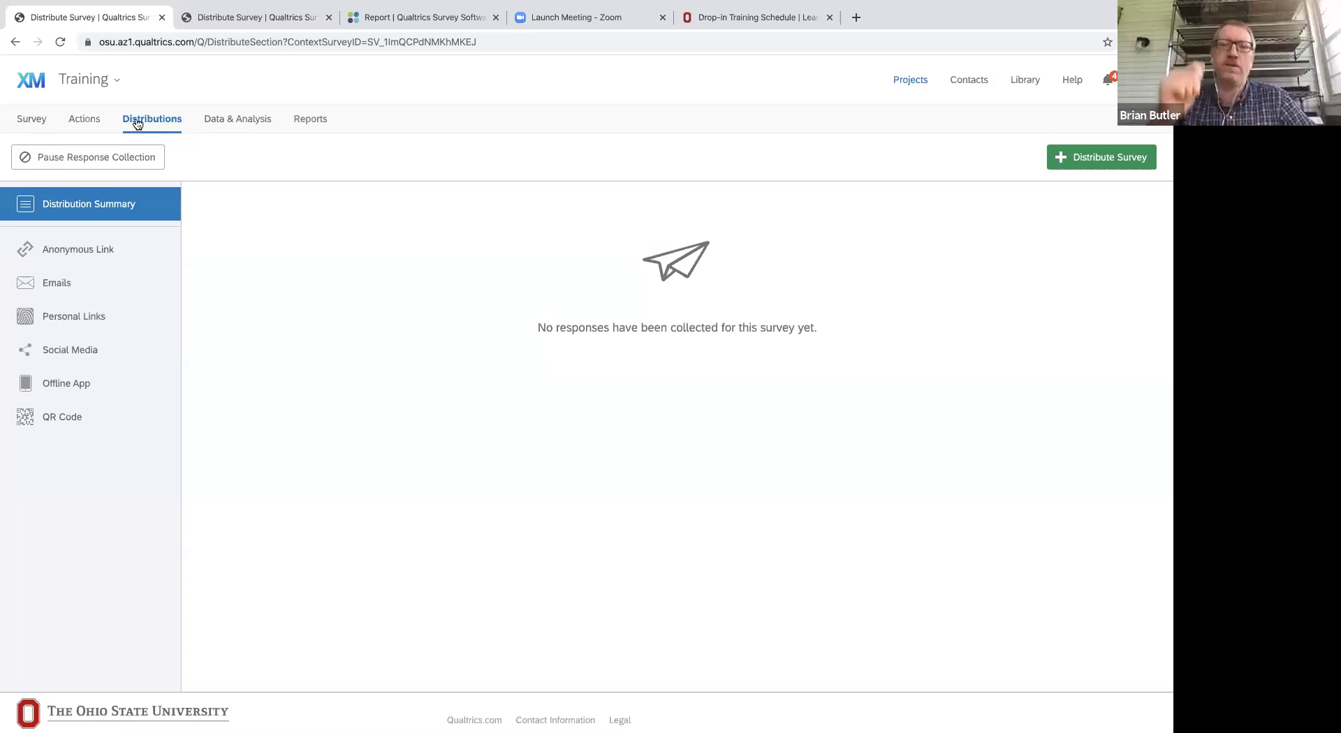
left_click(76, 243)
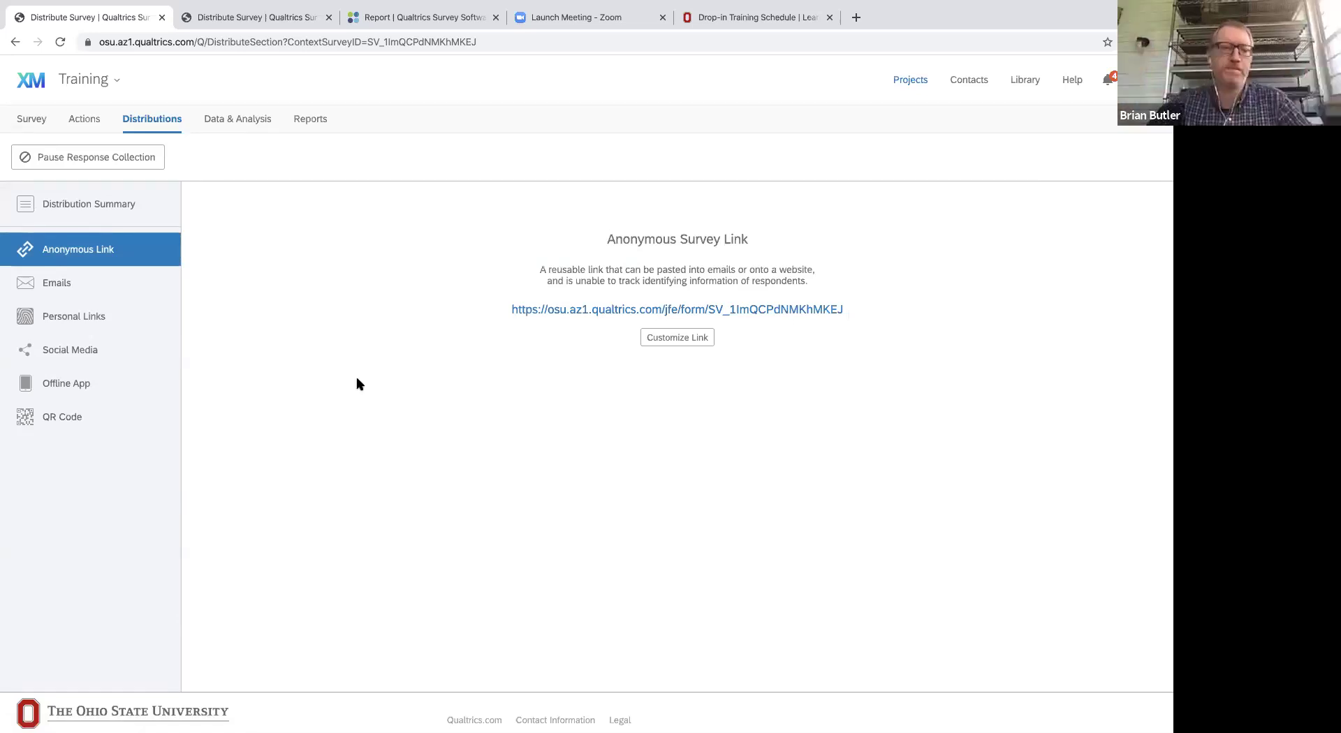
Start composing an email distribution for the Training survey and look through the first contact lists in the personal library.
left_click(64, 286)
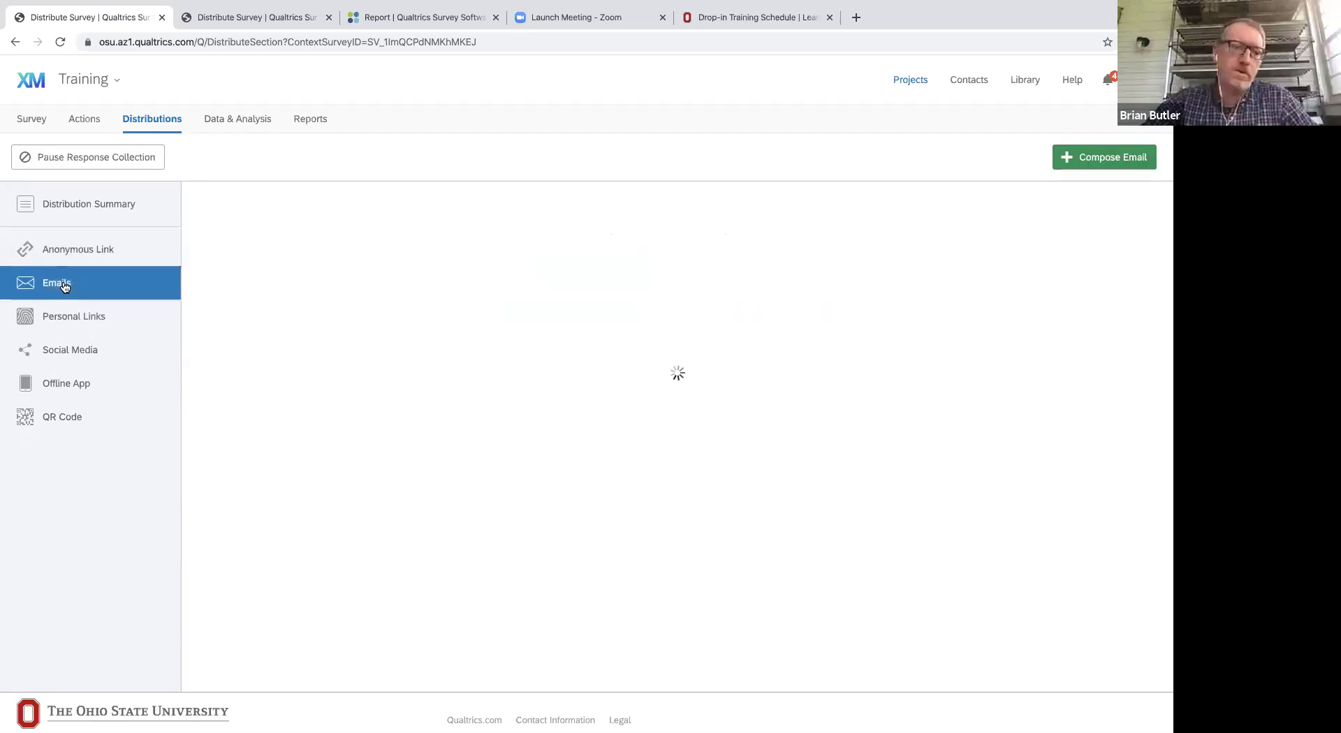
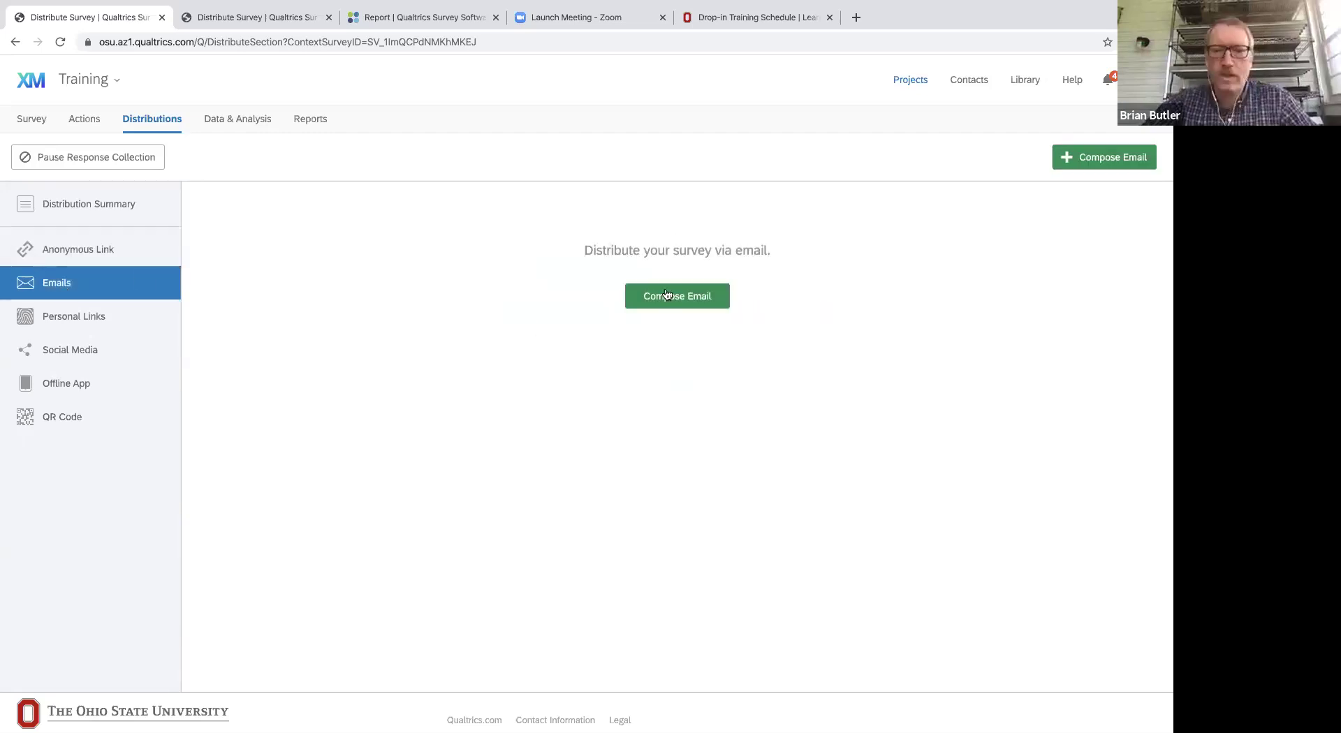
left_click(667, 294)
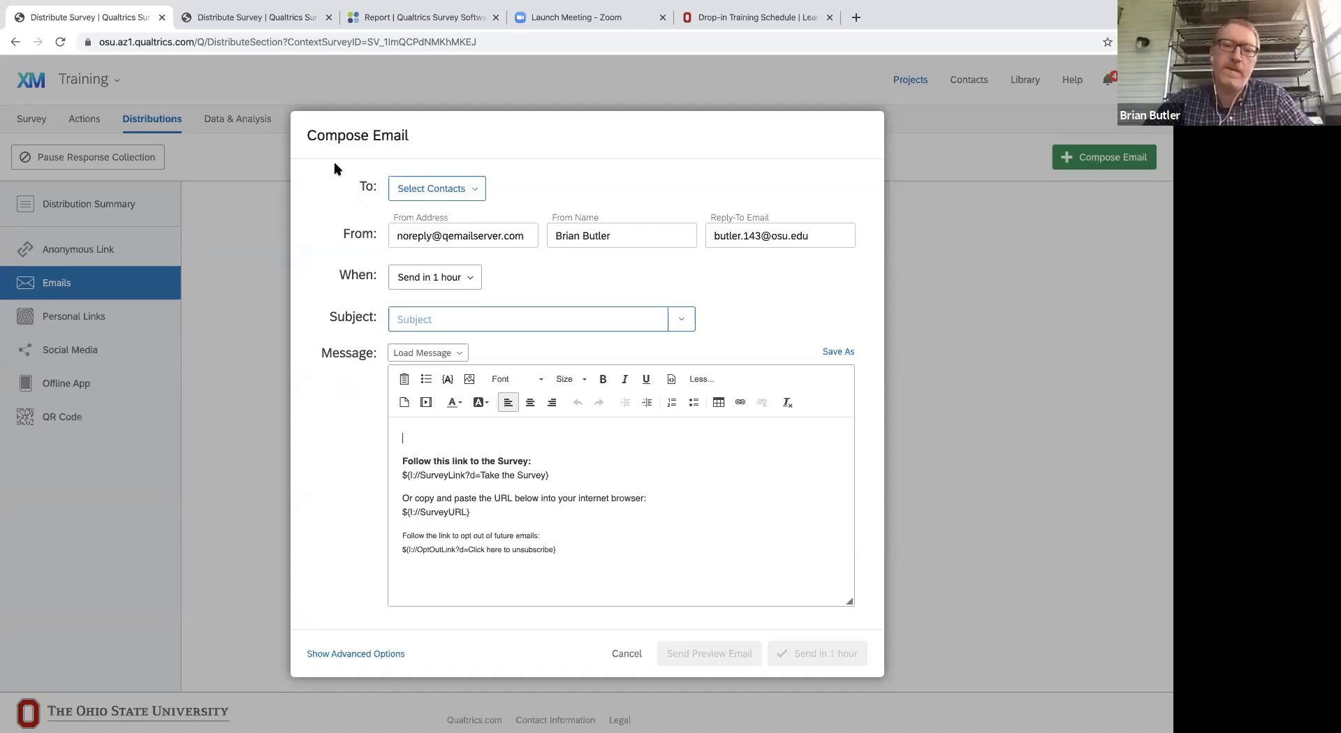
left_click(475, 195)
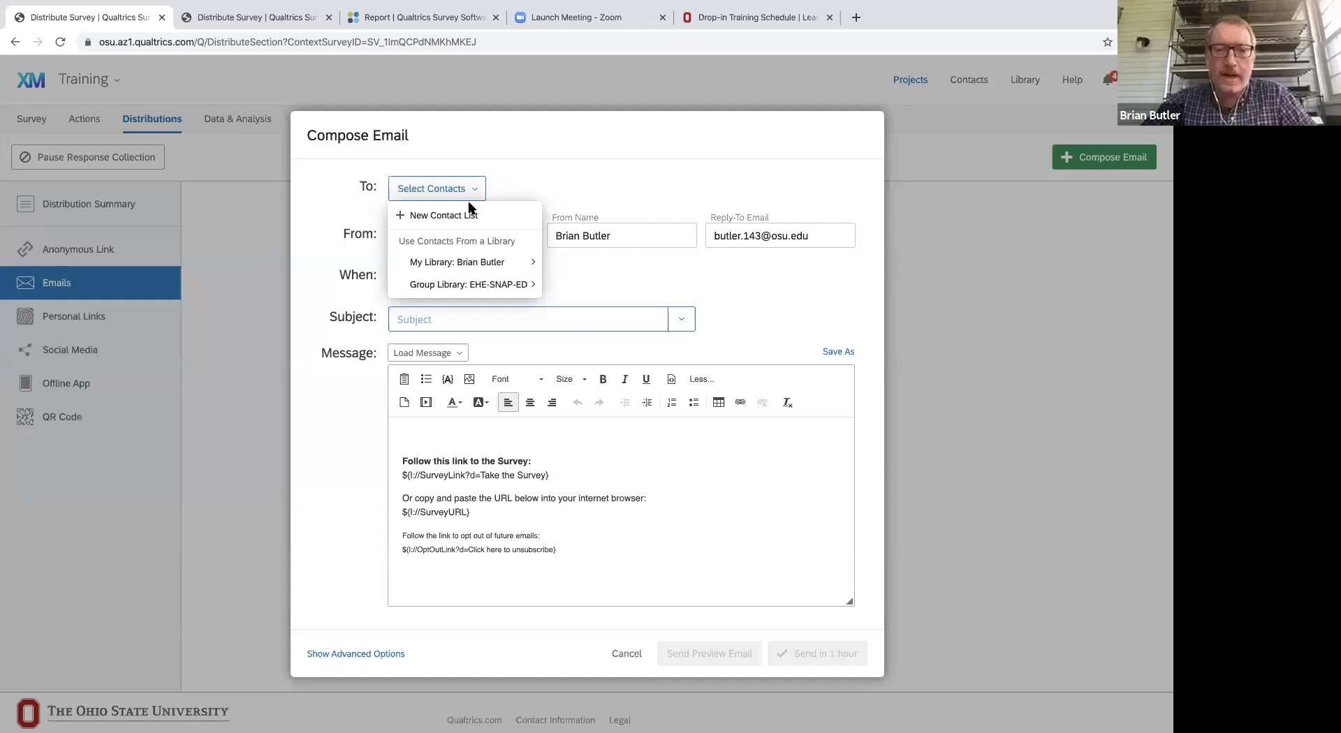
mouse_move(453, 266)
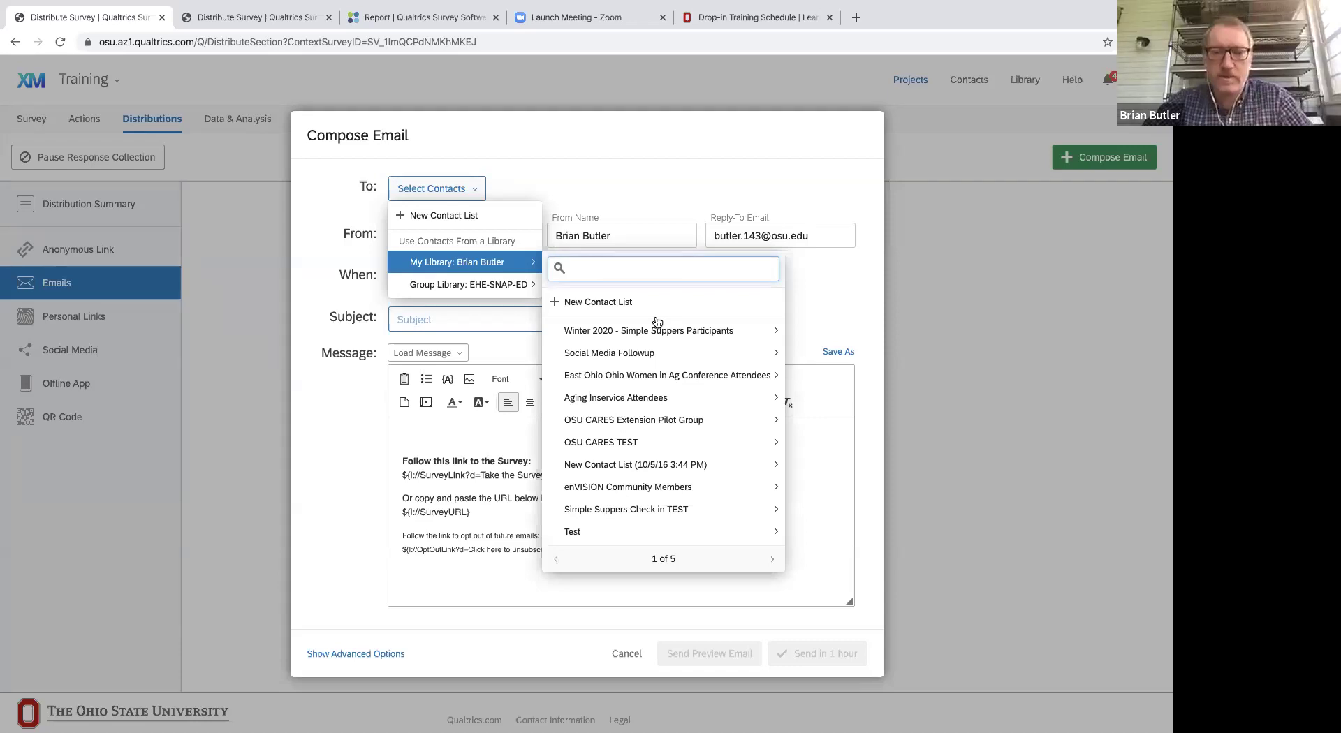
left_click(671, 397)
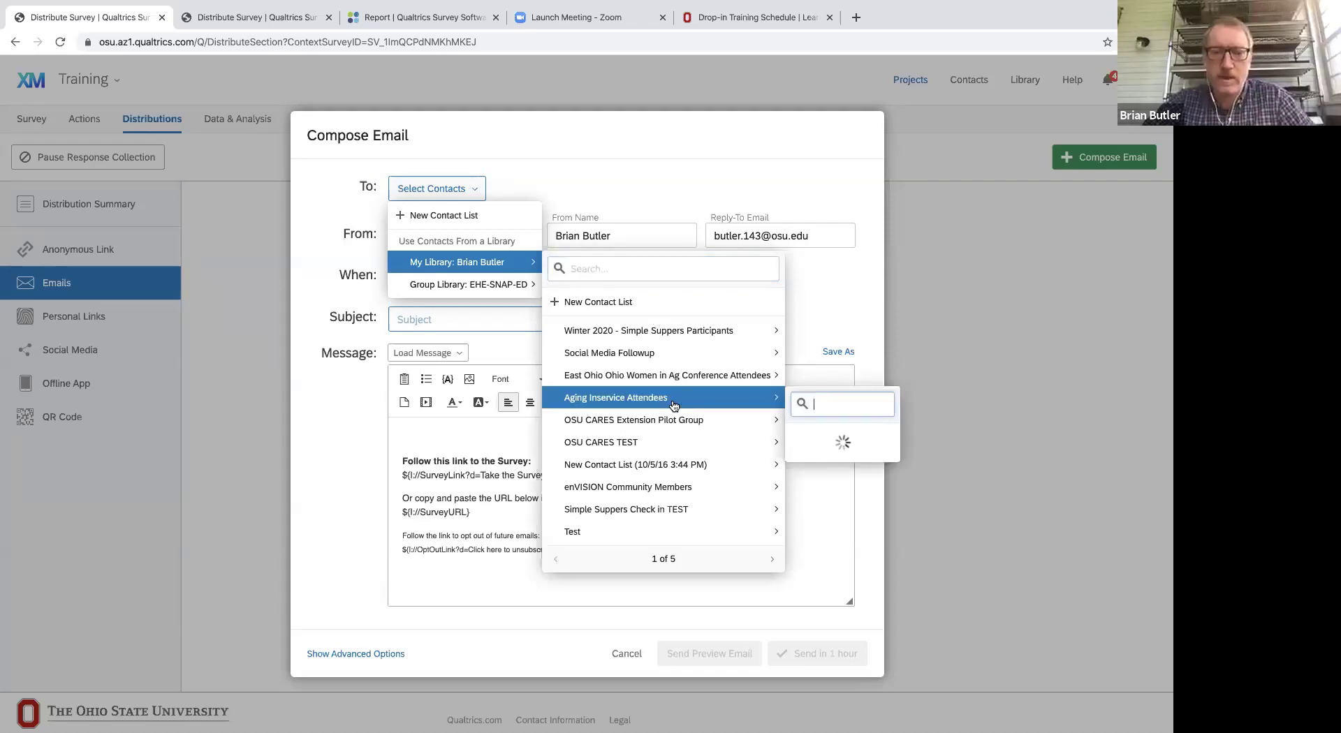
left_click(622, 486)
left_click(691, 532)
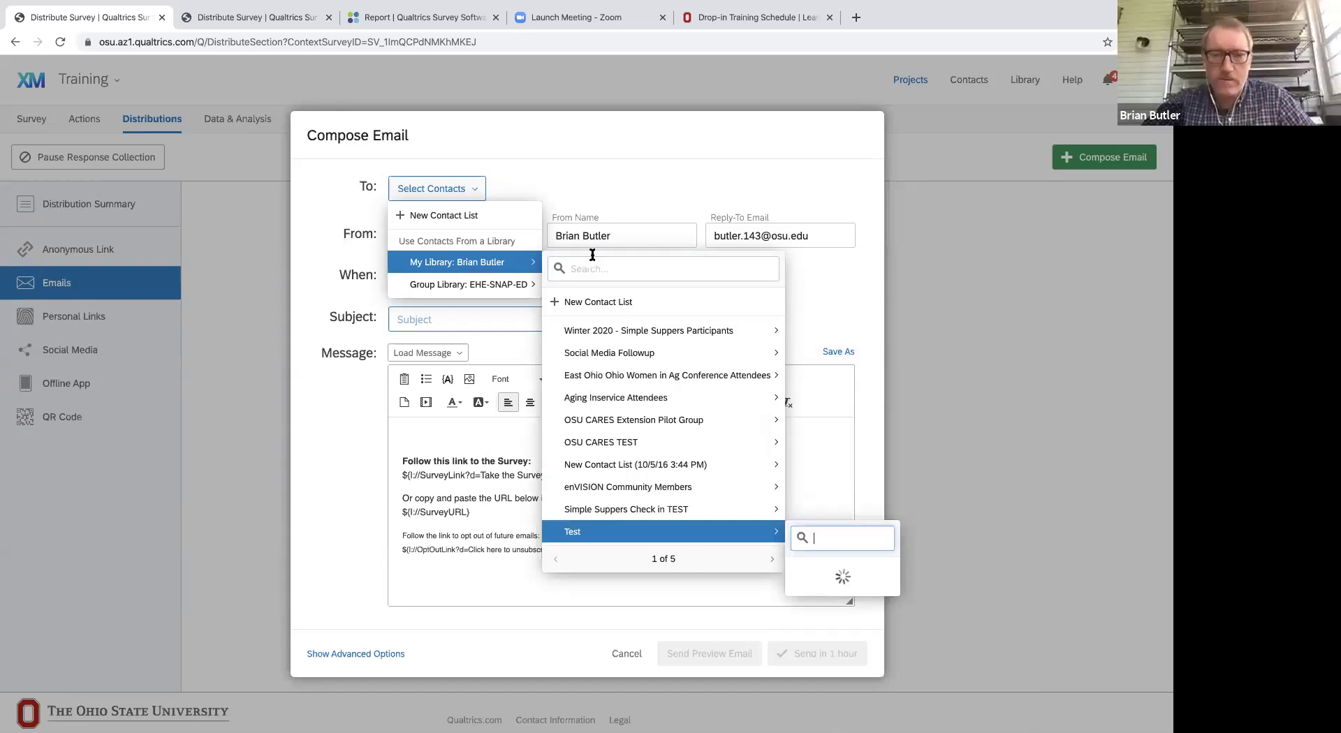
Look through the second page of contact lists in the personal library and cancel the email without sending it.
left_click(593, 270)
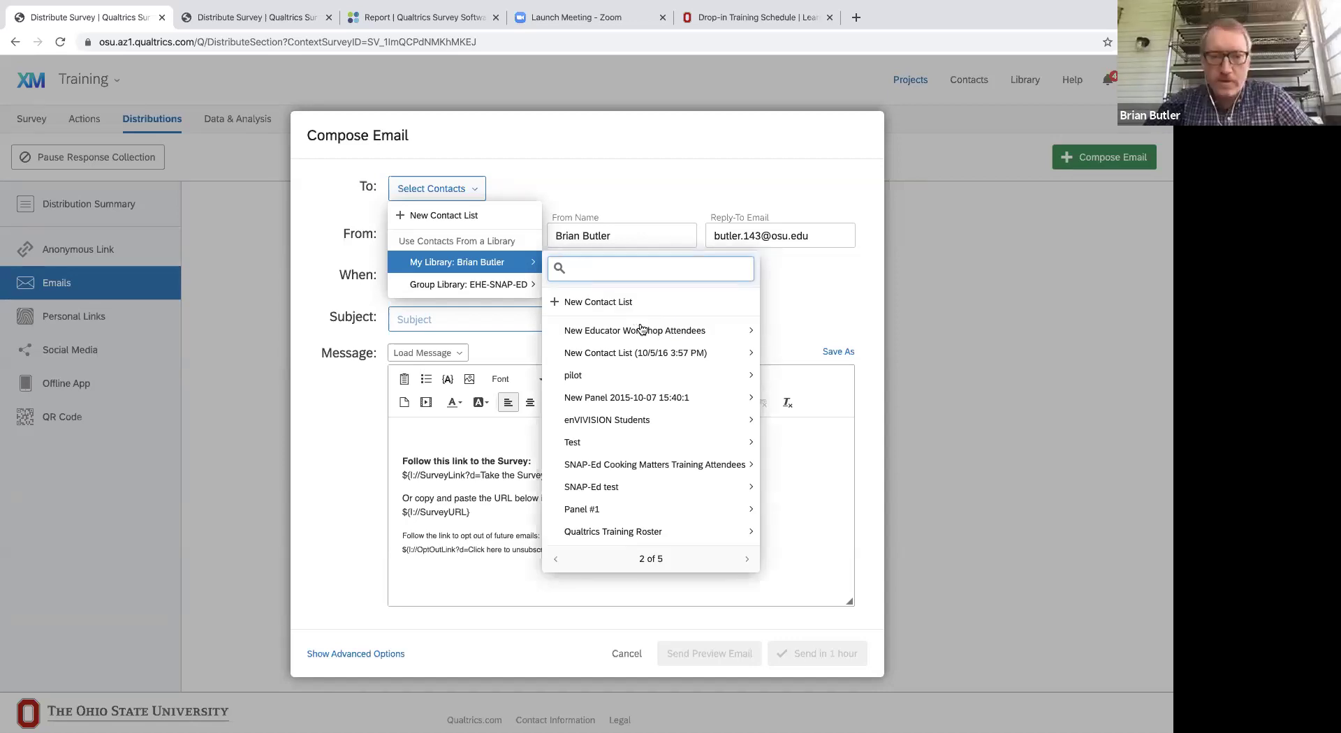
mouse_move(676, 419)
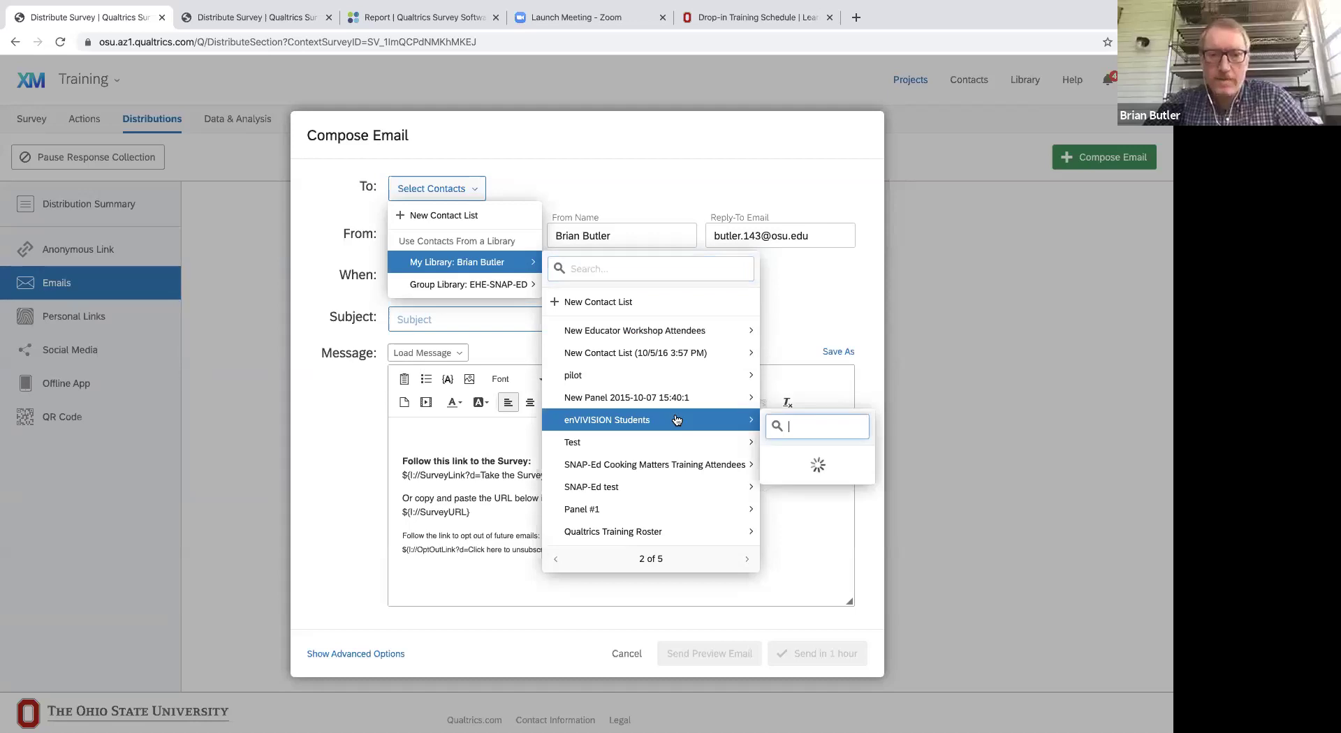
key("Down")
key("Down")
key("Down")
key("Down")
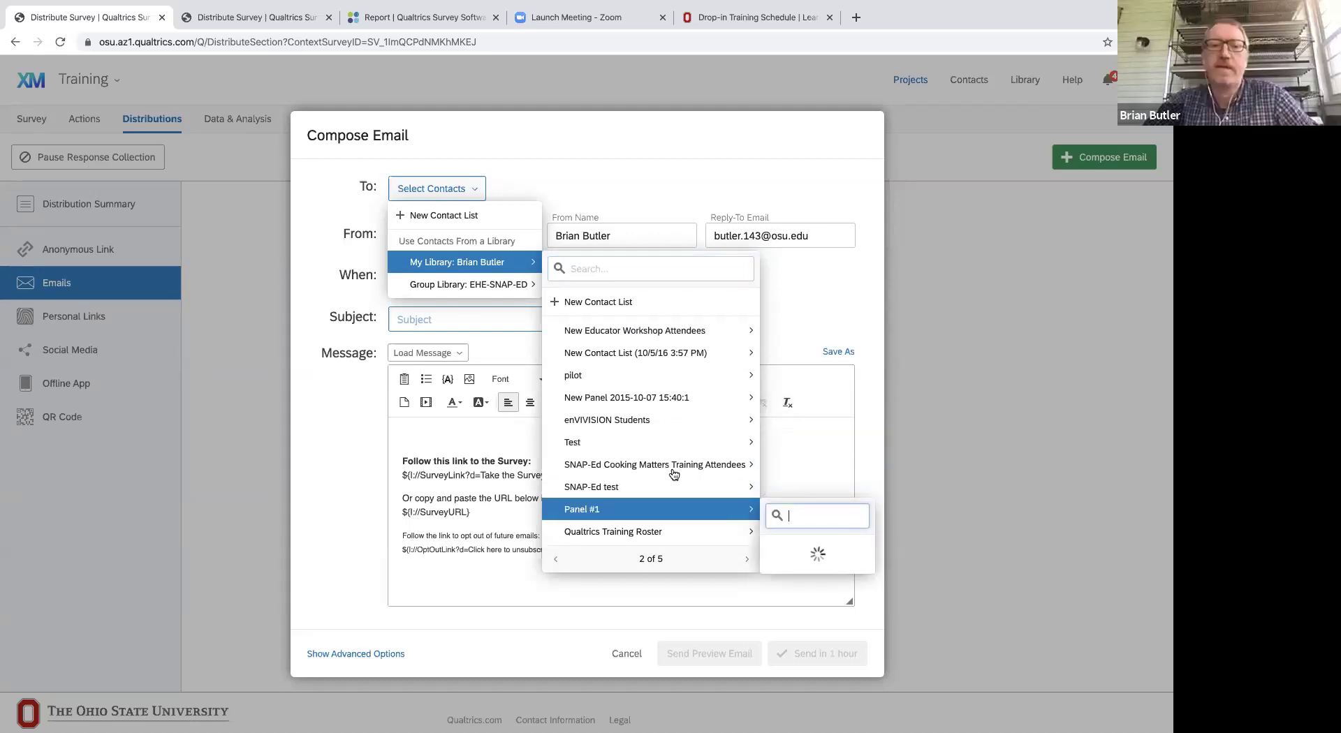
left_click(649, 268)
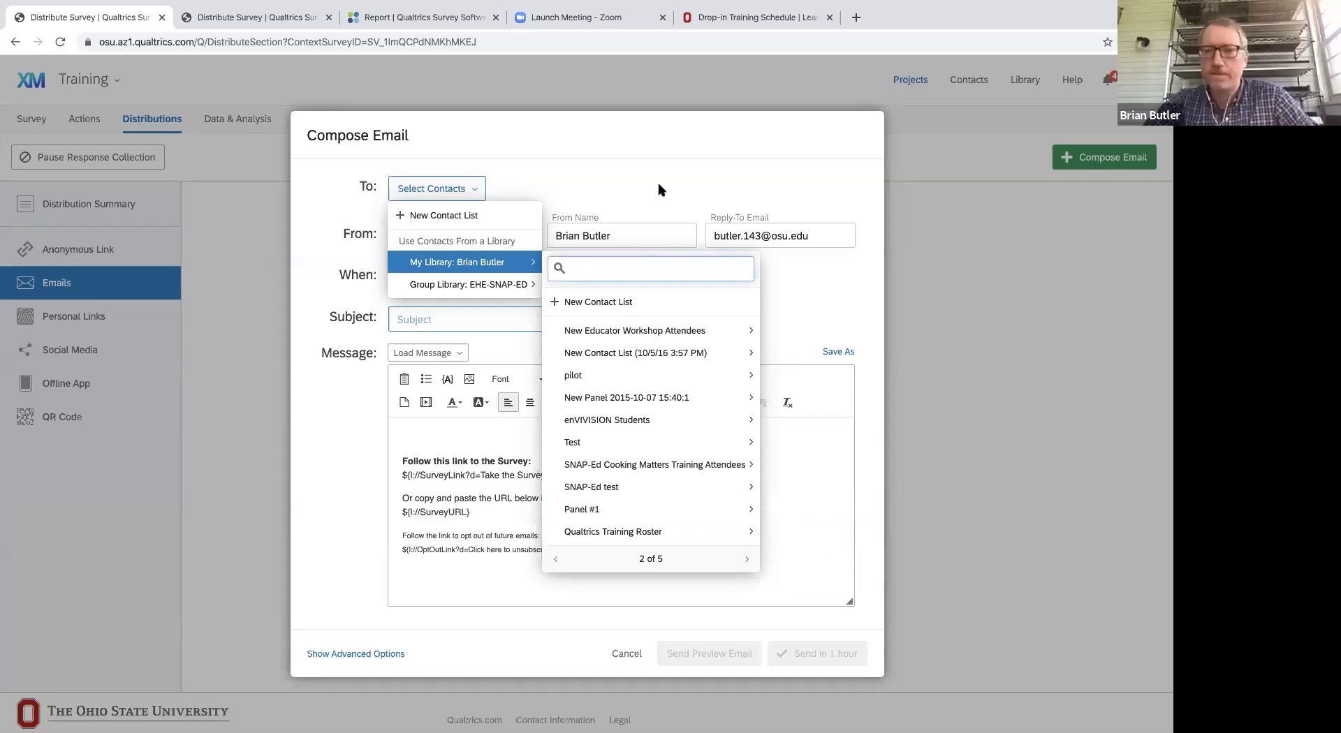
left_click(629, 654)
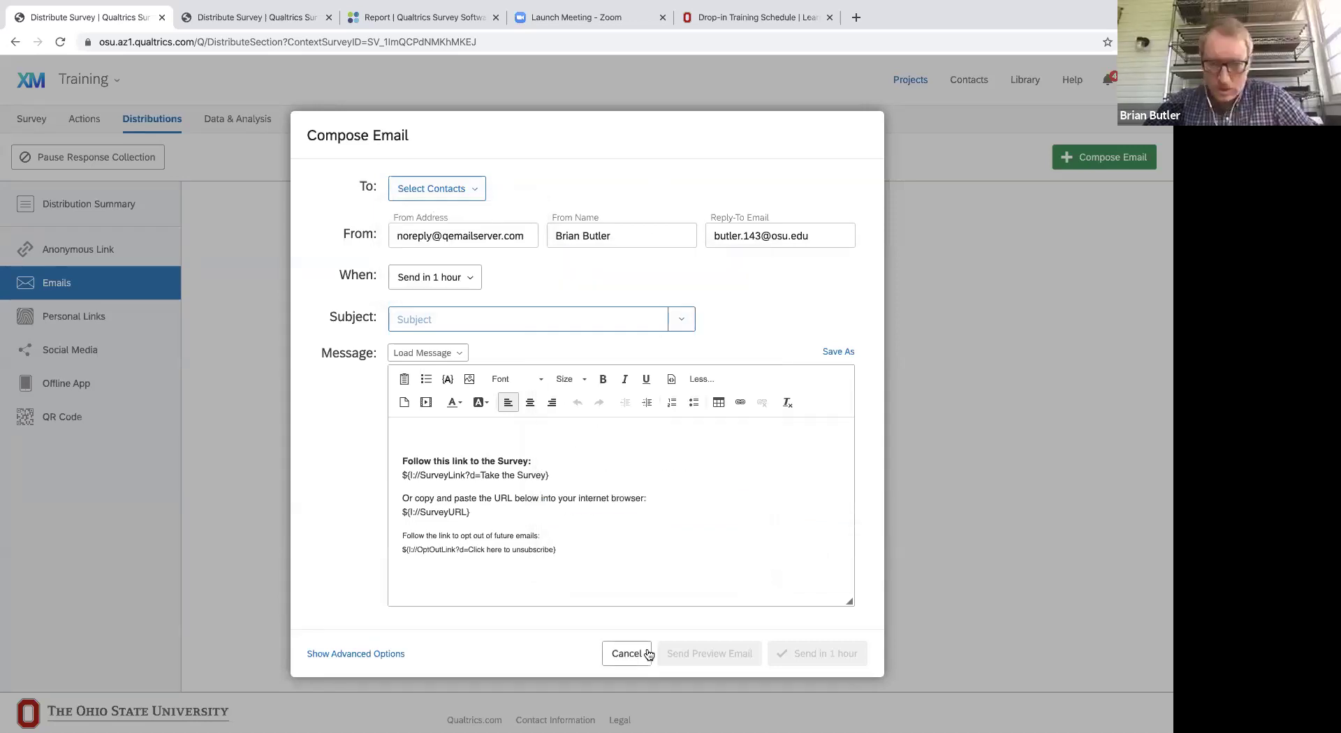
left_click(899, 153)
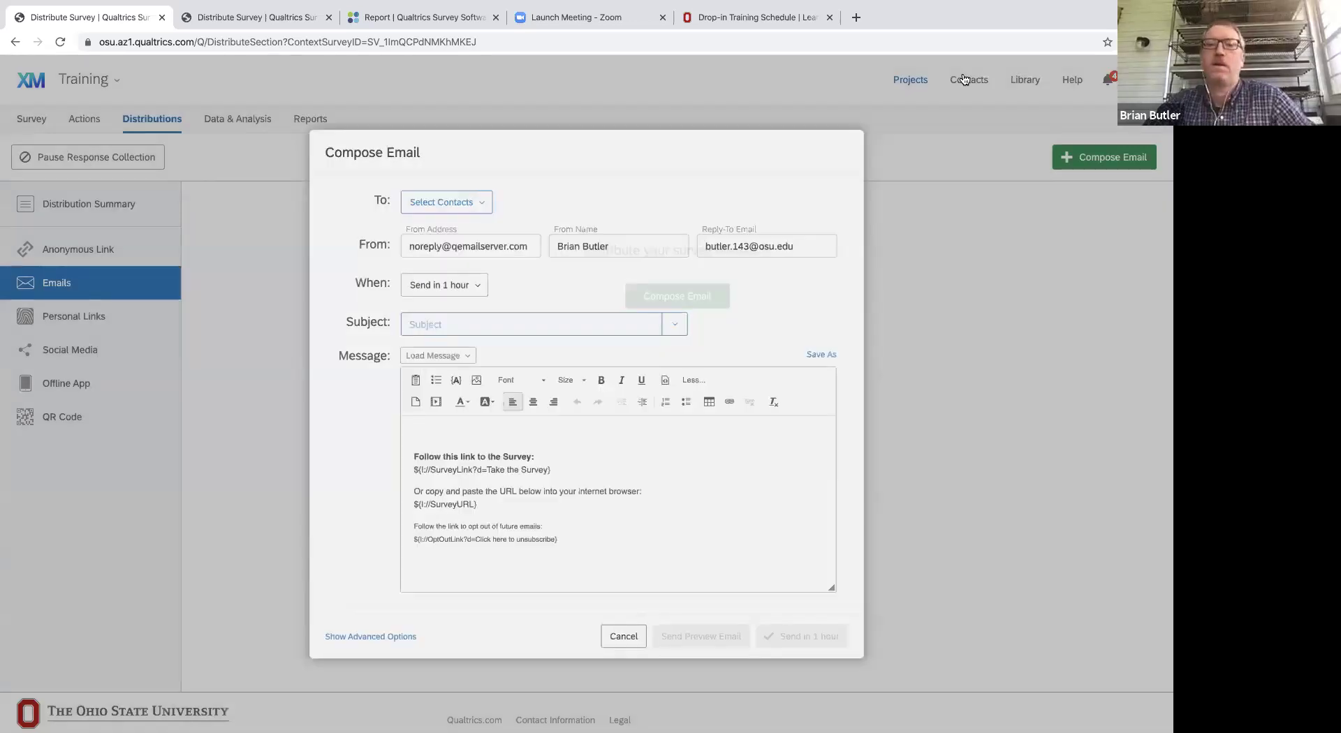
Open the contacts, and in the other browser tab view the emails sent for the Official Preliminary Ballot survey.
left_click(964, 79)
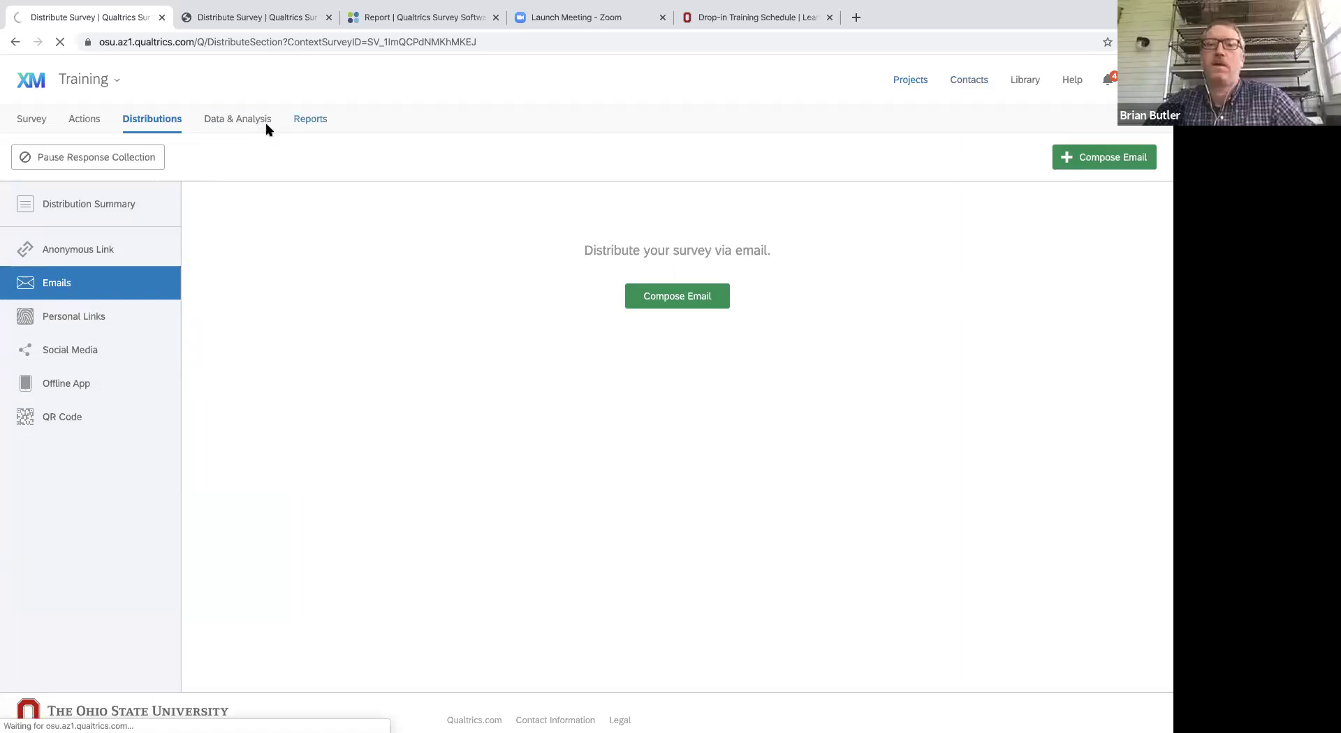
left_click(234, 20)
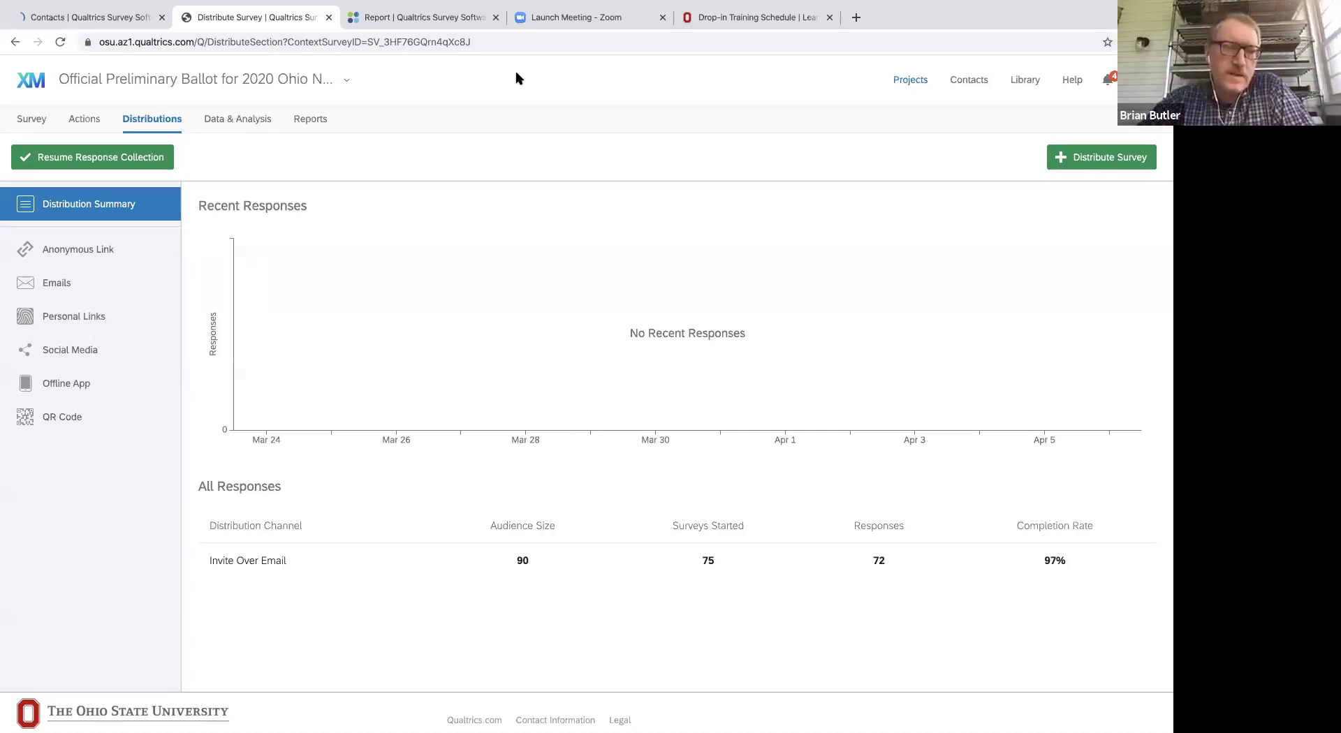
left_click(47, 282)
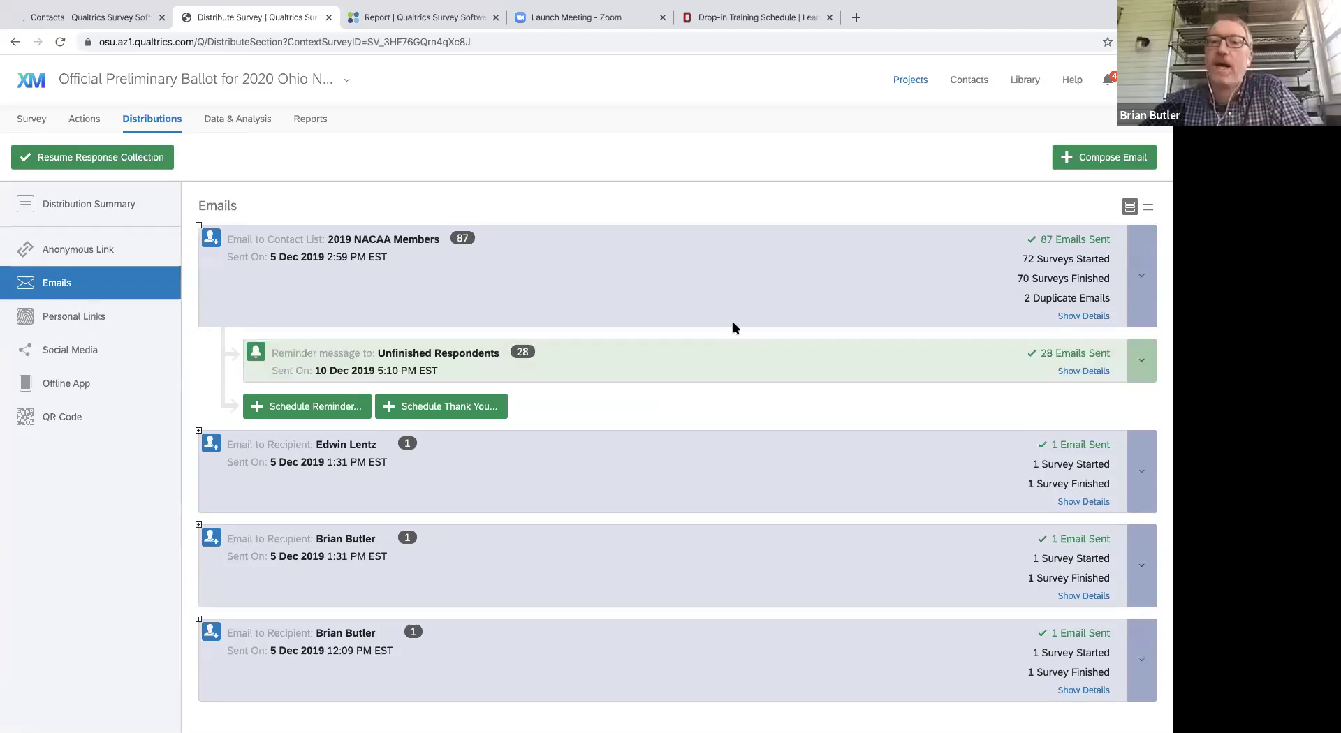
scroll(730, 323, "down", 2)
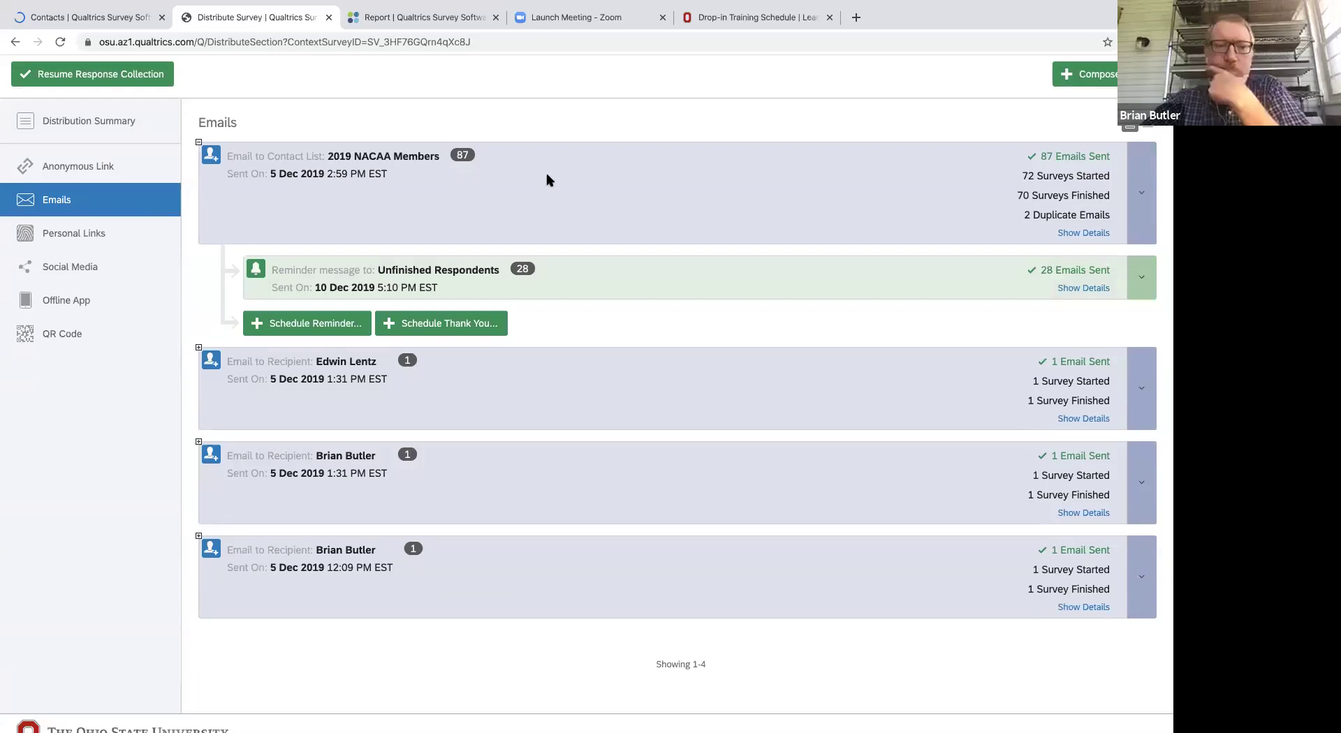
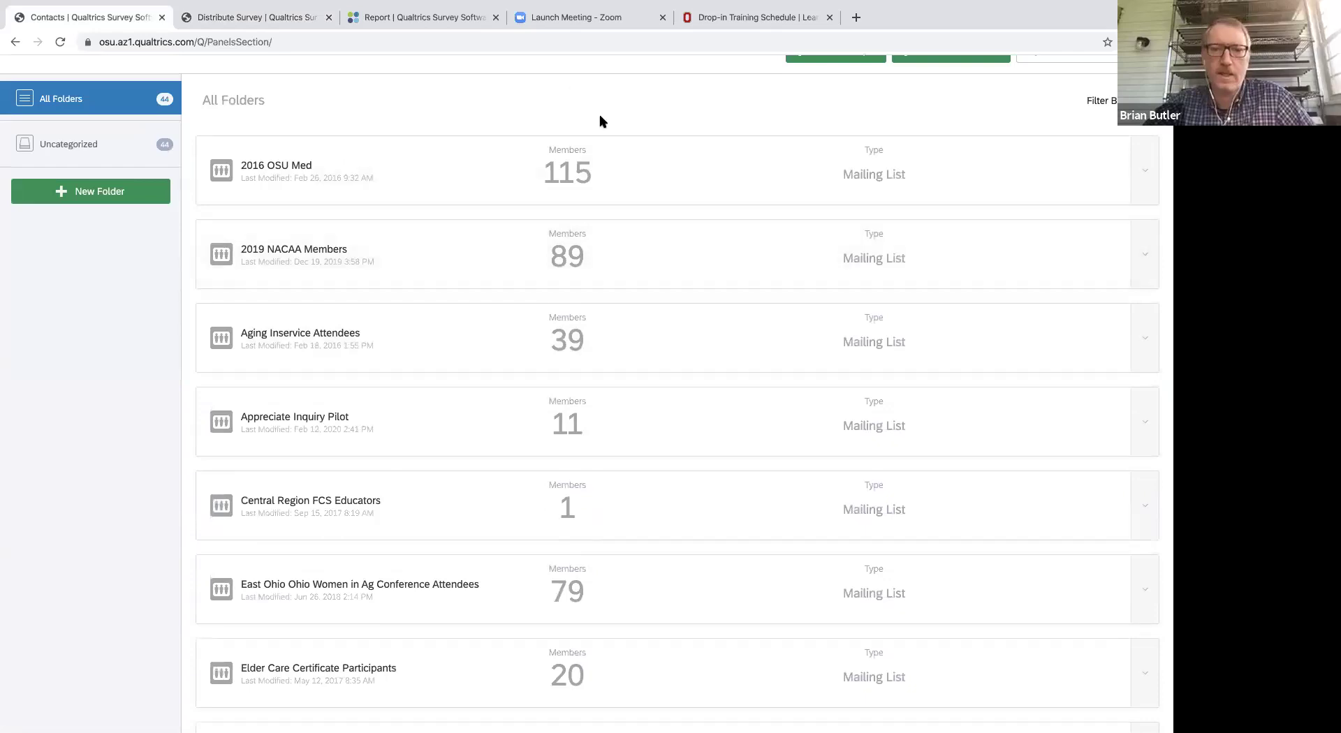
Back in the contacts, create a contact list named "Training TEST Group".
scroll(955, 117, "up", 1)
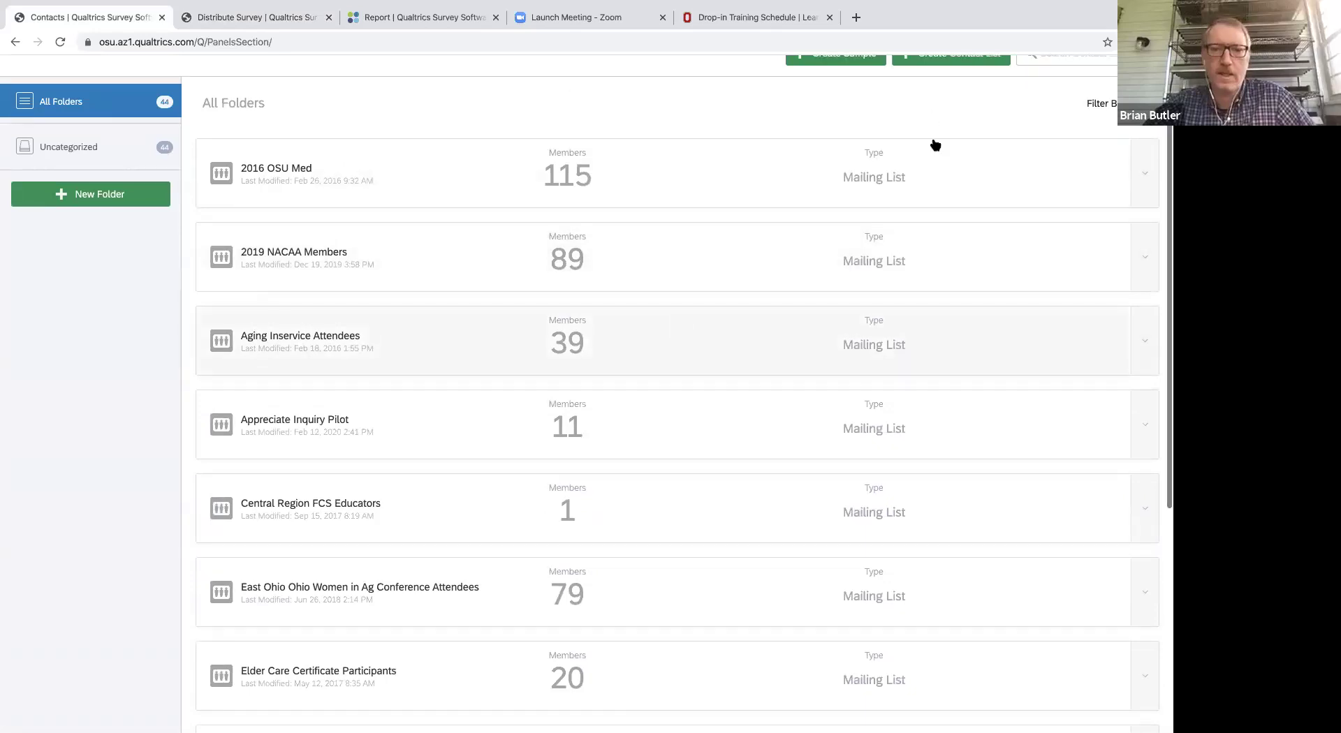
scroll(936, 141, "up", 2)
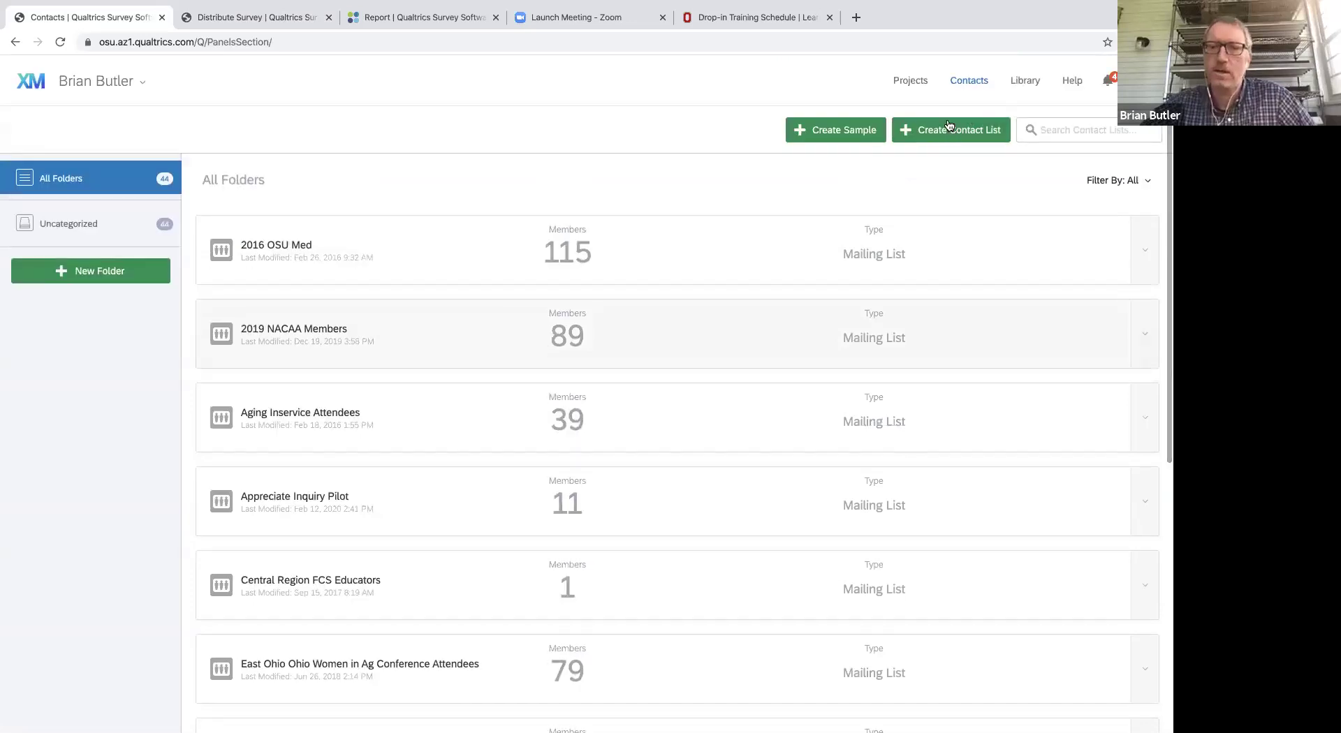
left_click(949, 126)
type("Training ")
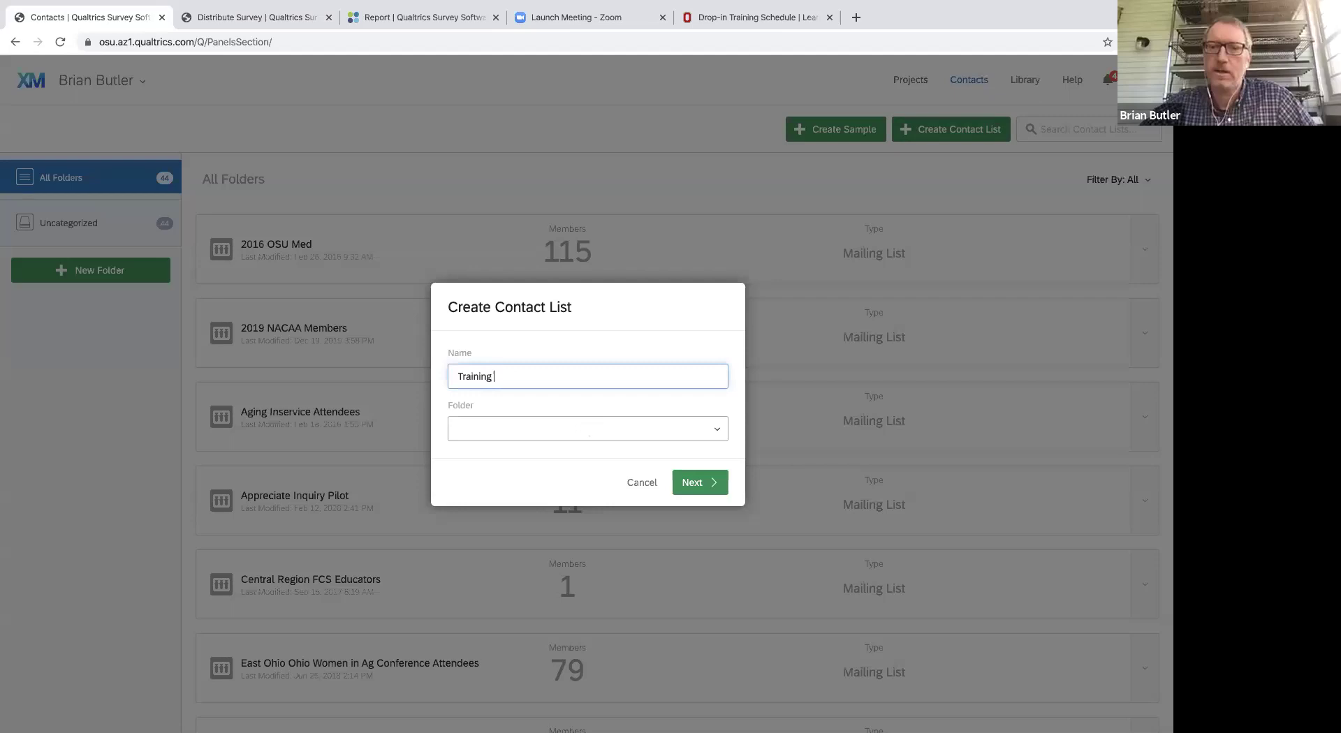
type("TEST Group")
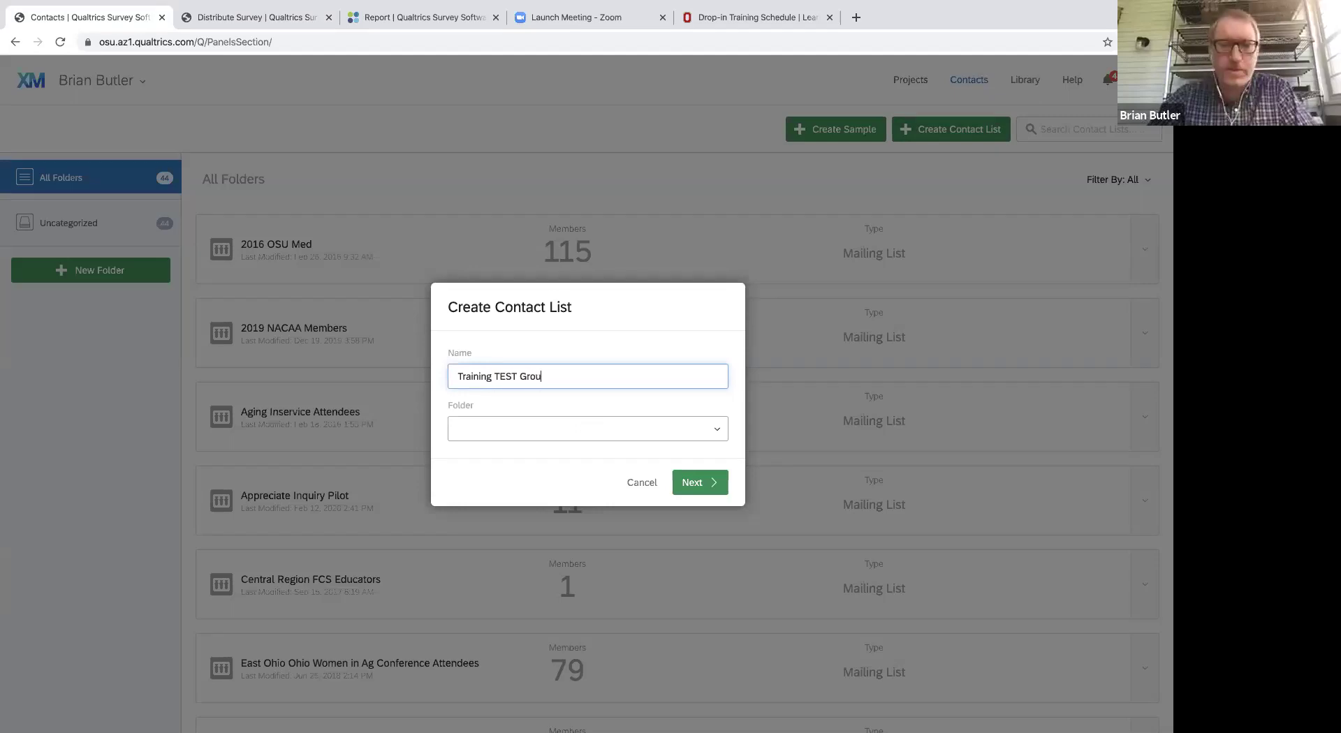
left_click(690, 483)
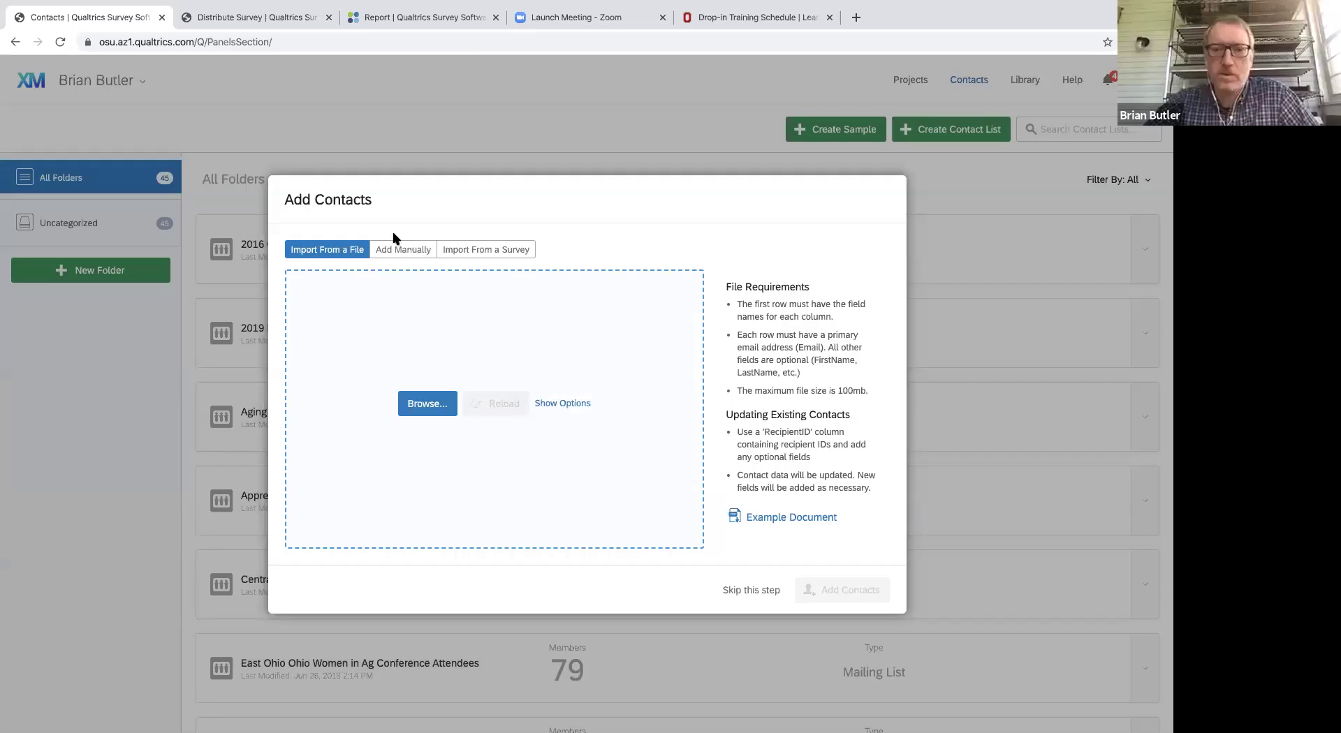
Compare the survey import and file import options for adding contacts, and skip adding contacts to the new list.
left_click(399, 249)
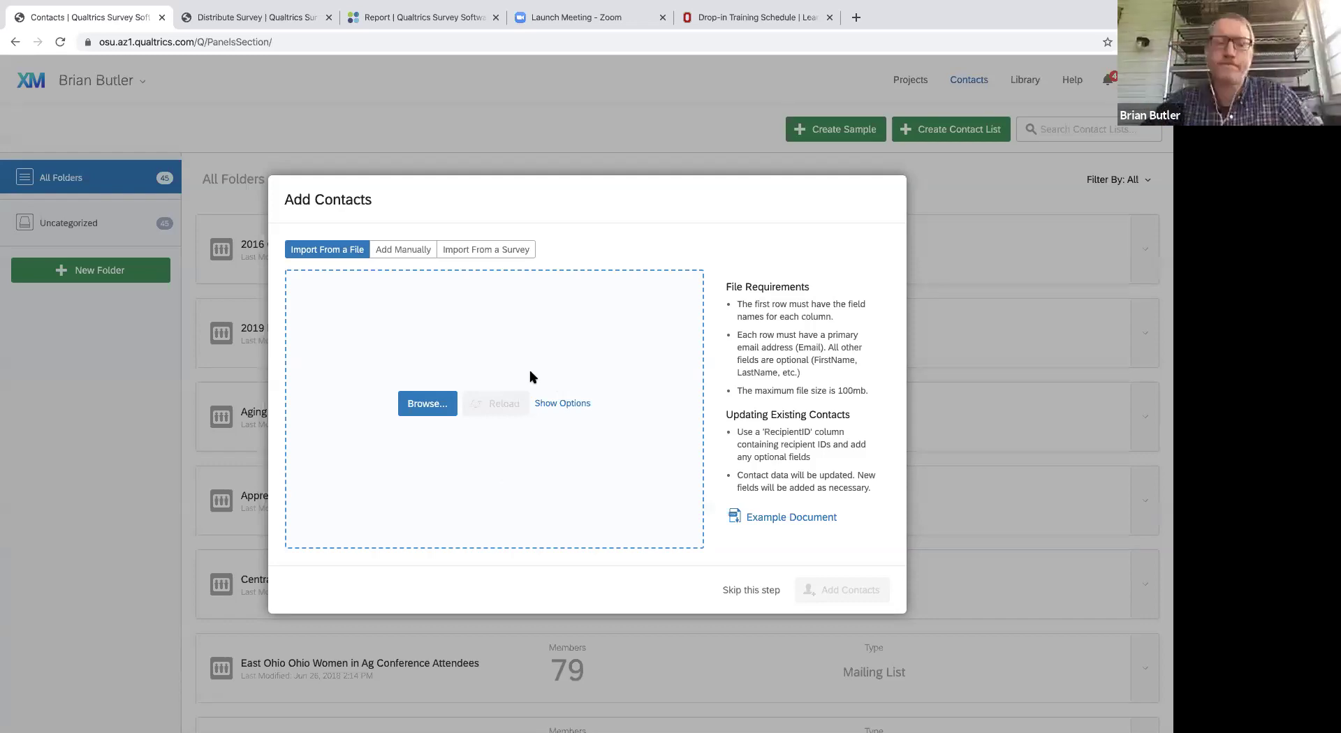
left_click(481, 251)
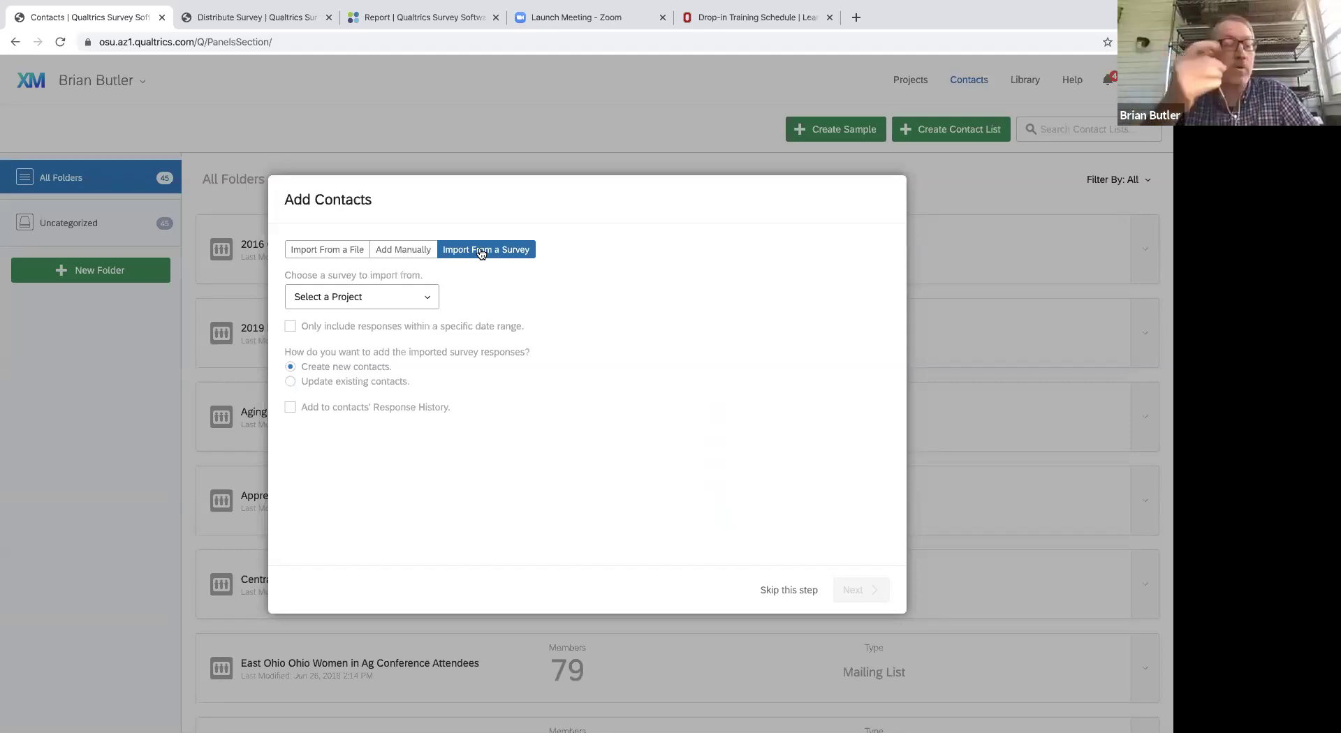
left_click(321, 250)
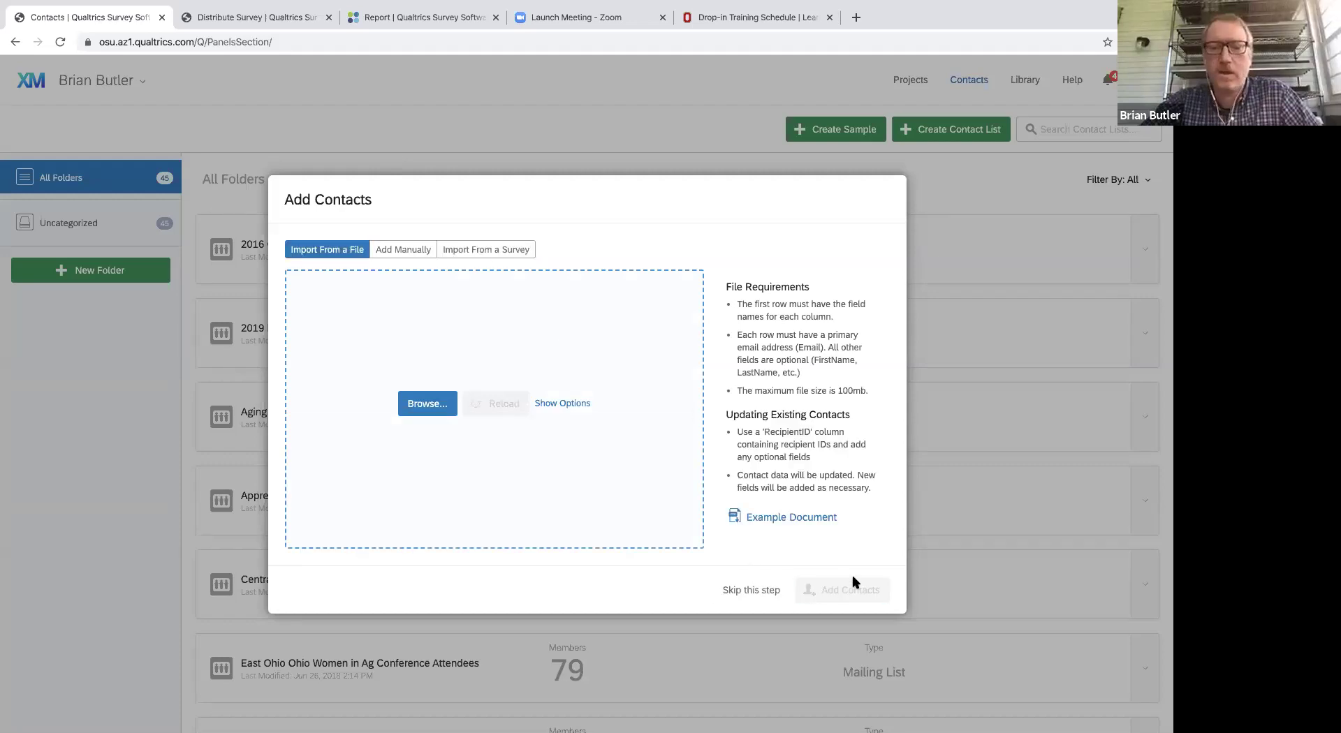
left_click(749, 590)
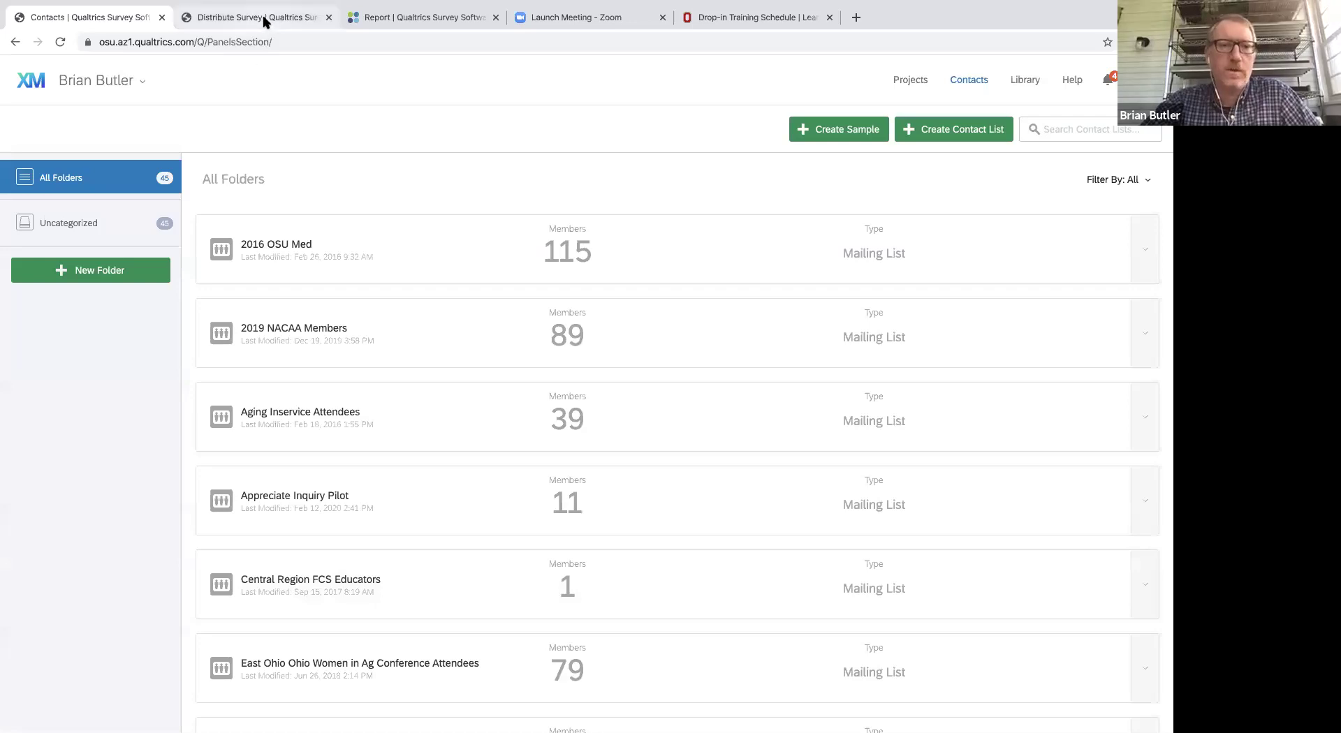
Open the library and display its saved messages.
left_click(1024, 84)
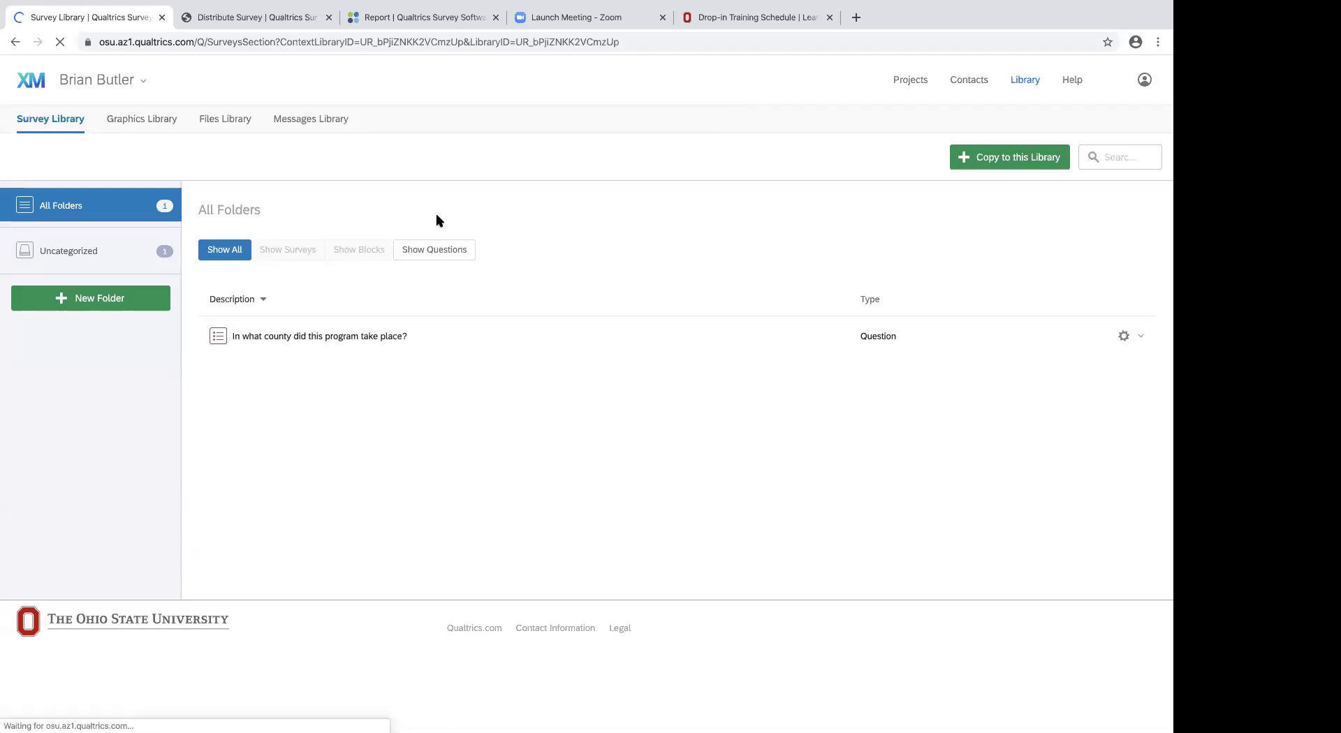
left_click(297, 127)
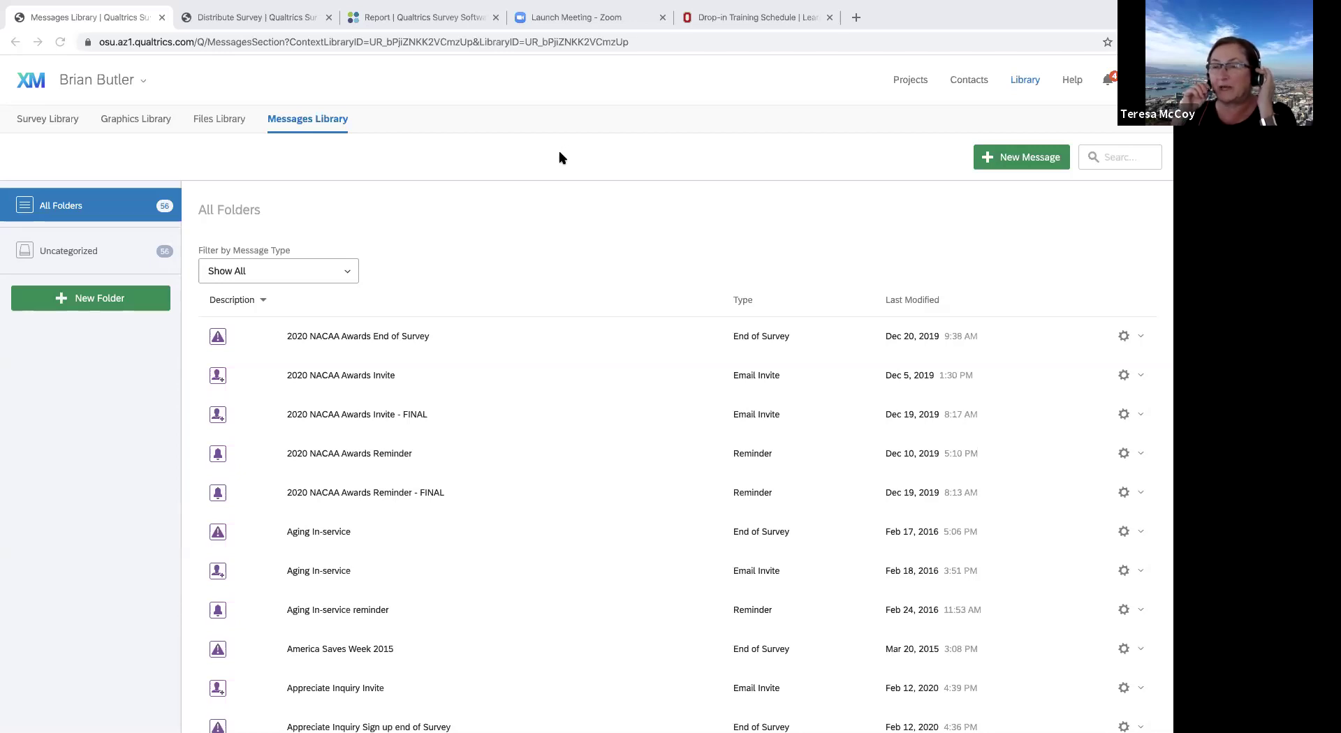
In the ballot survey's emails, show the delivery details and available actions for the distribution to 2019 NACAA Members.
left_click(255, 15)
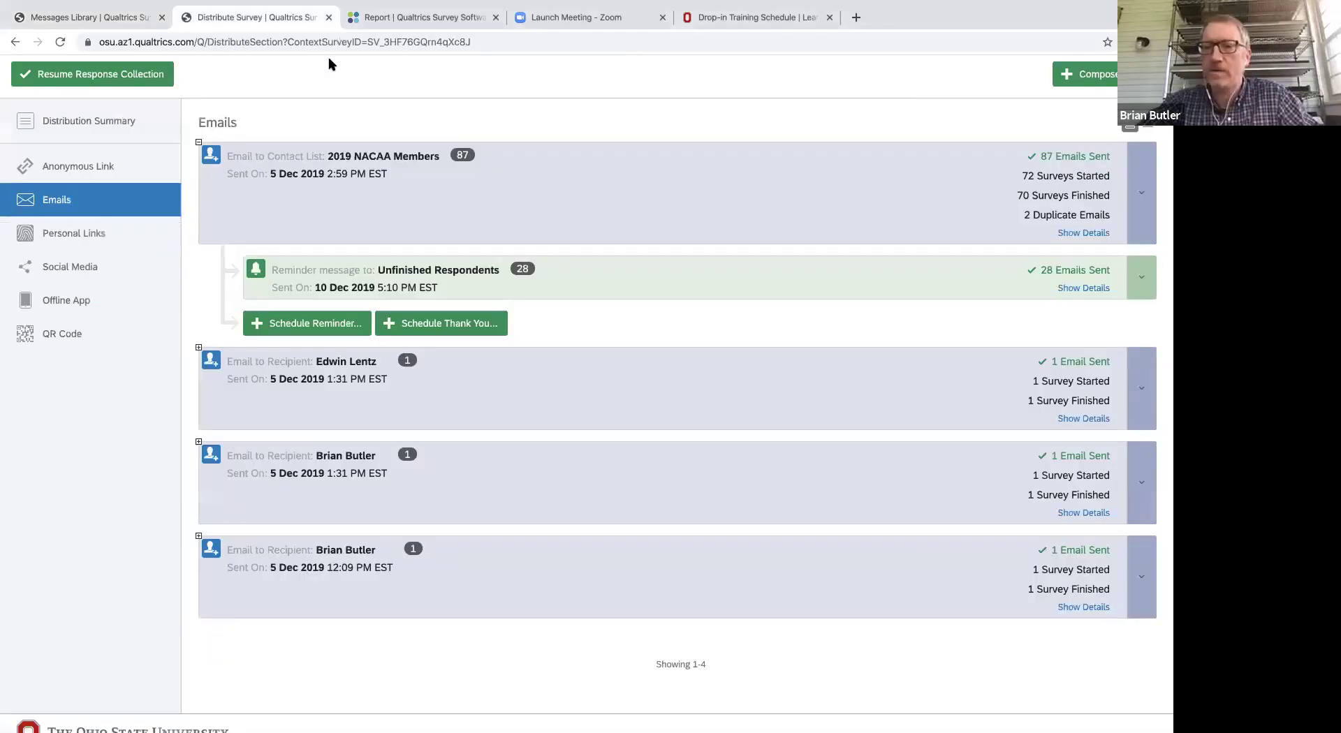
left_click(1081, 233)
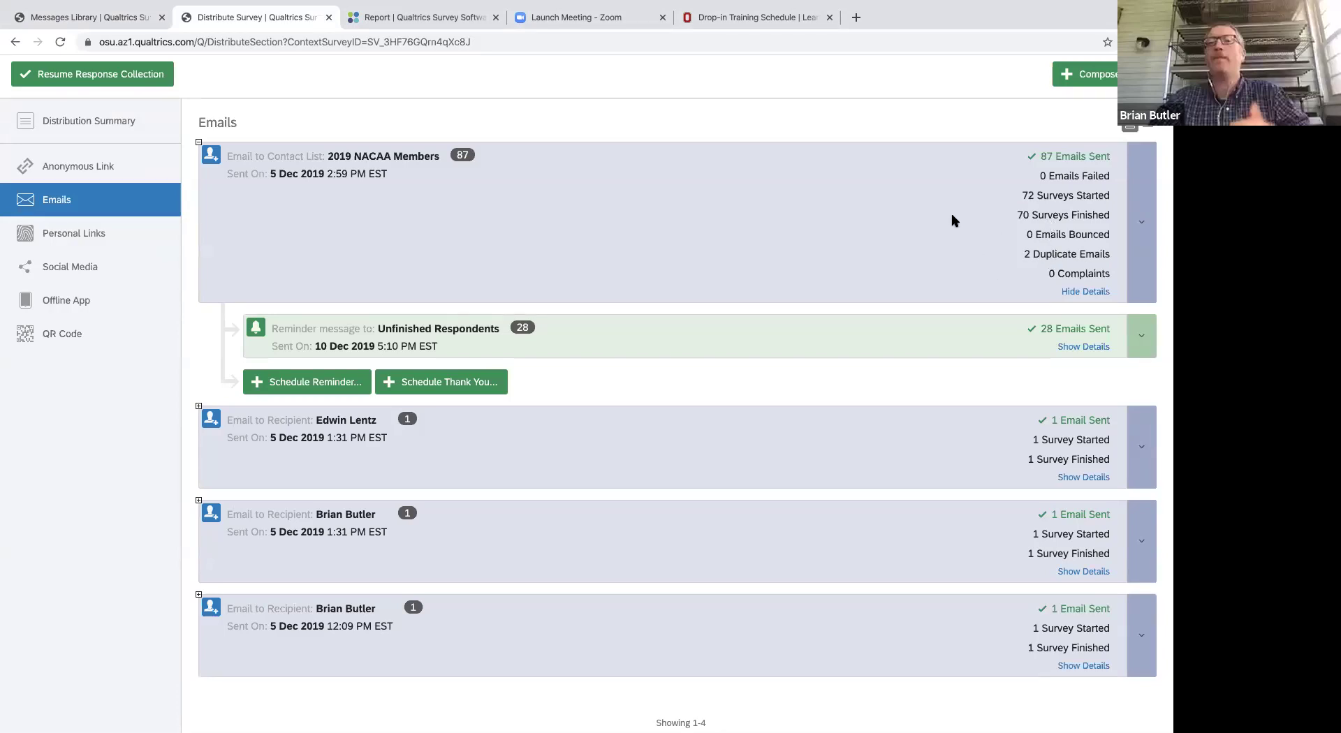
left_click(1134, 226)
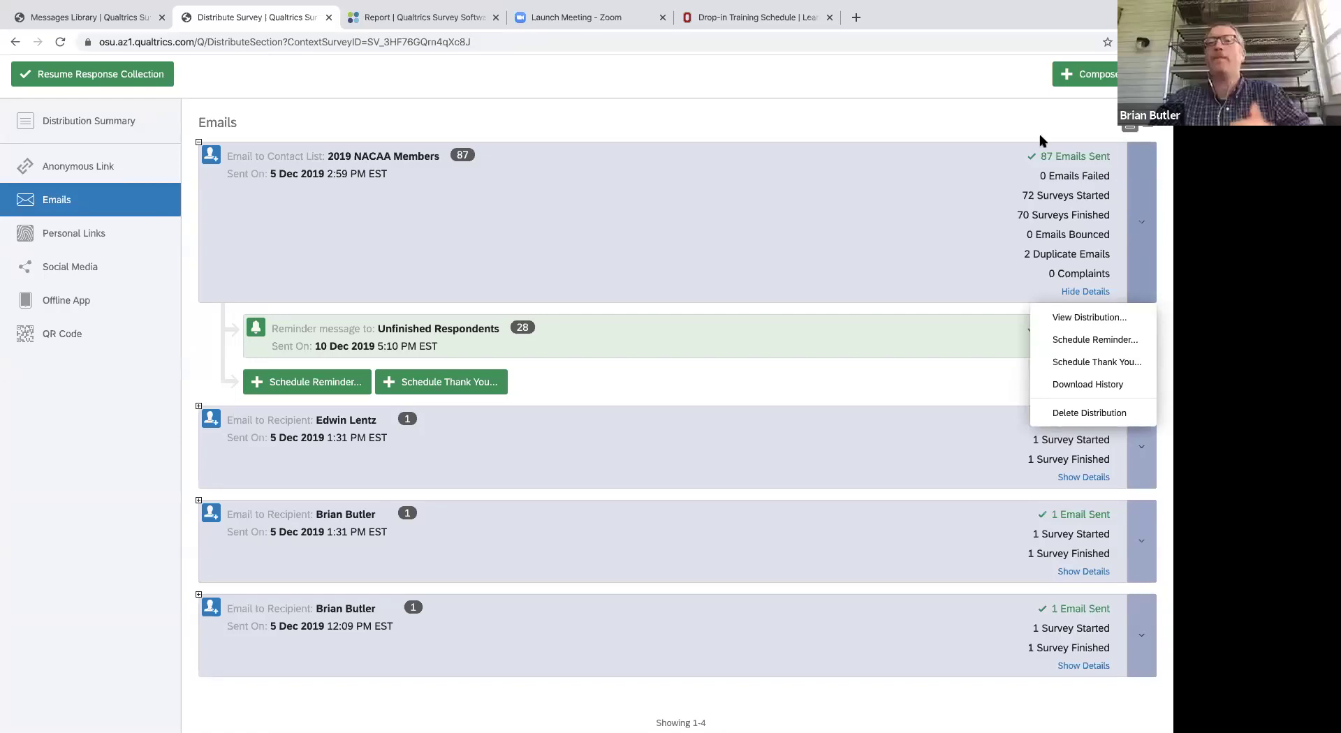
left_click(916, 222)
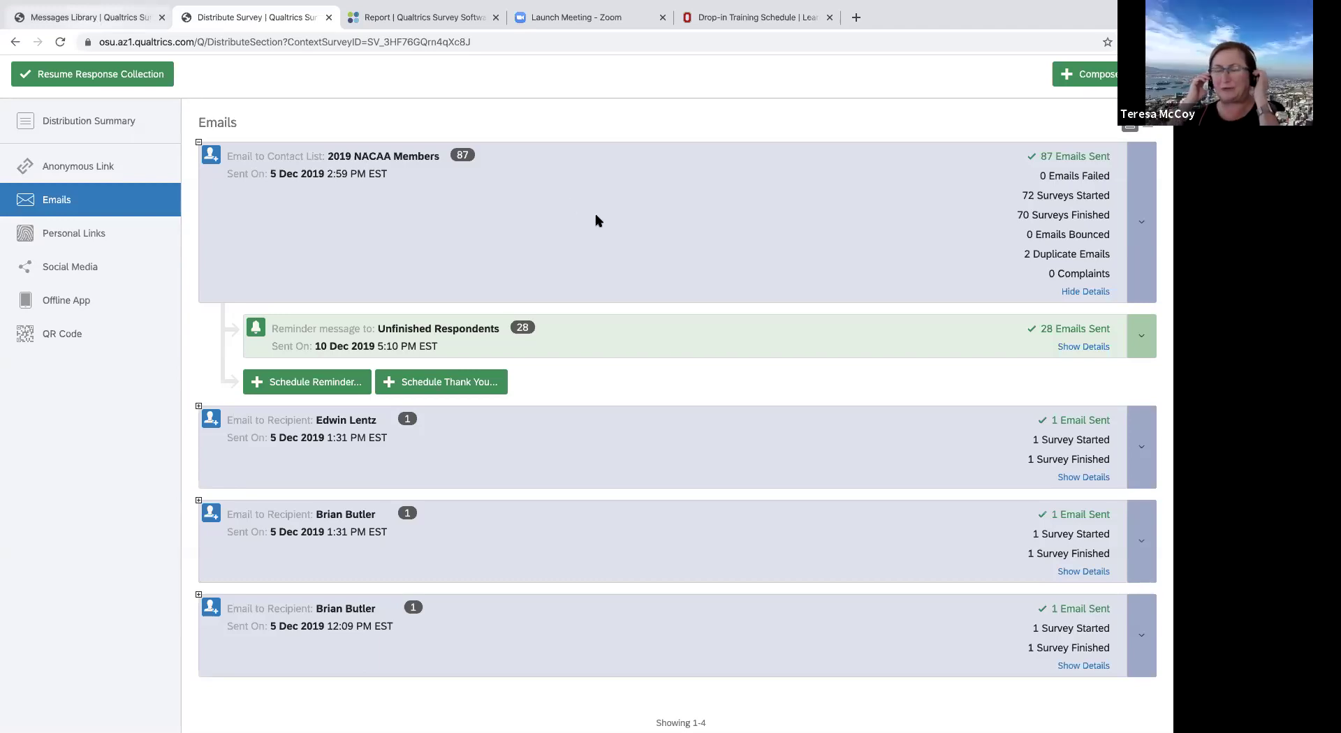
Return to the messages library and look through the saved invites, reminders and end-of-survey messages.
key("ctrl+shift+Tab")
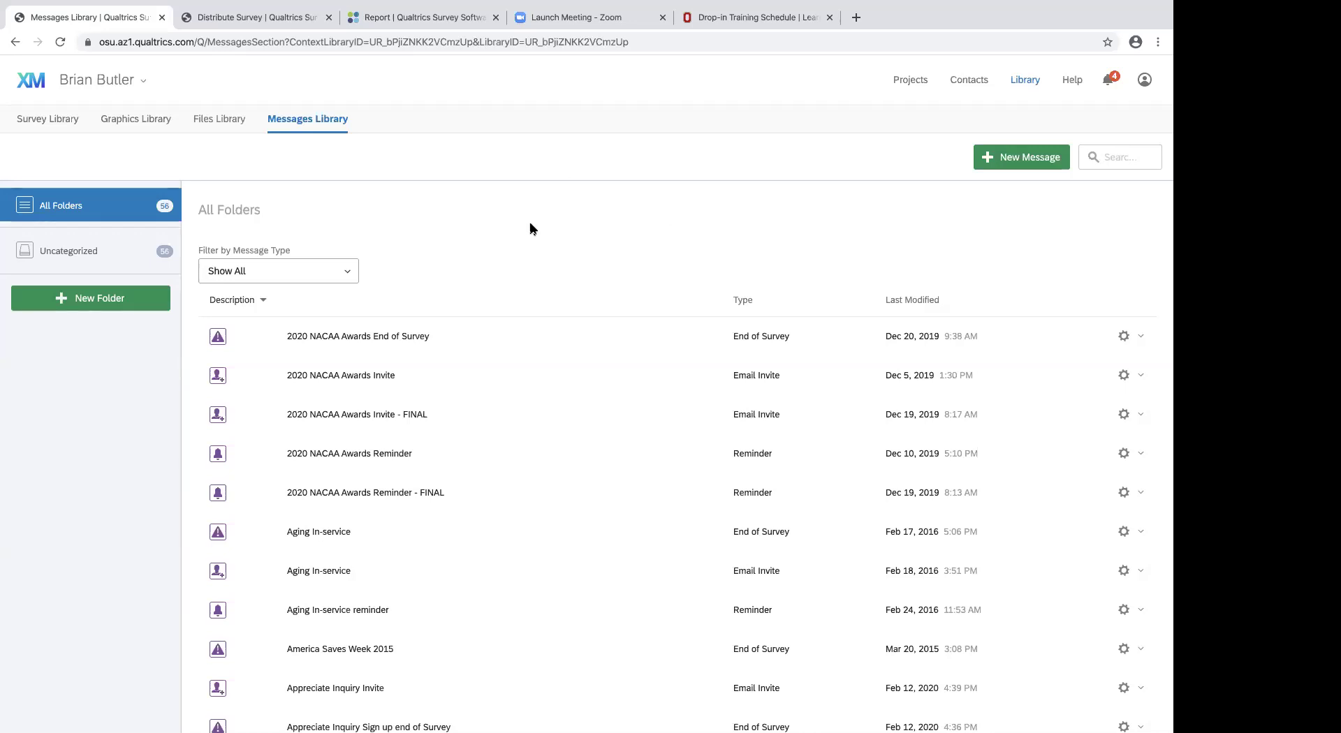
scroll(531, 230, "down", 1)
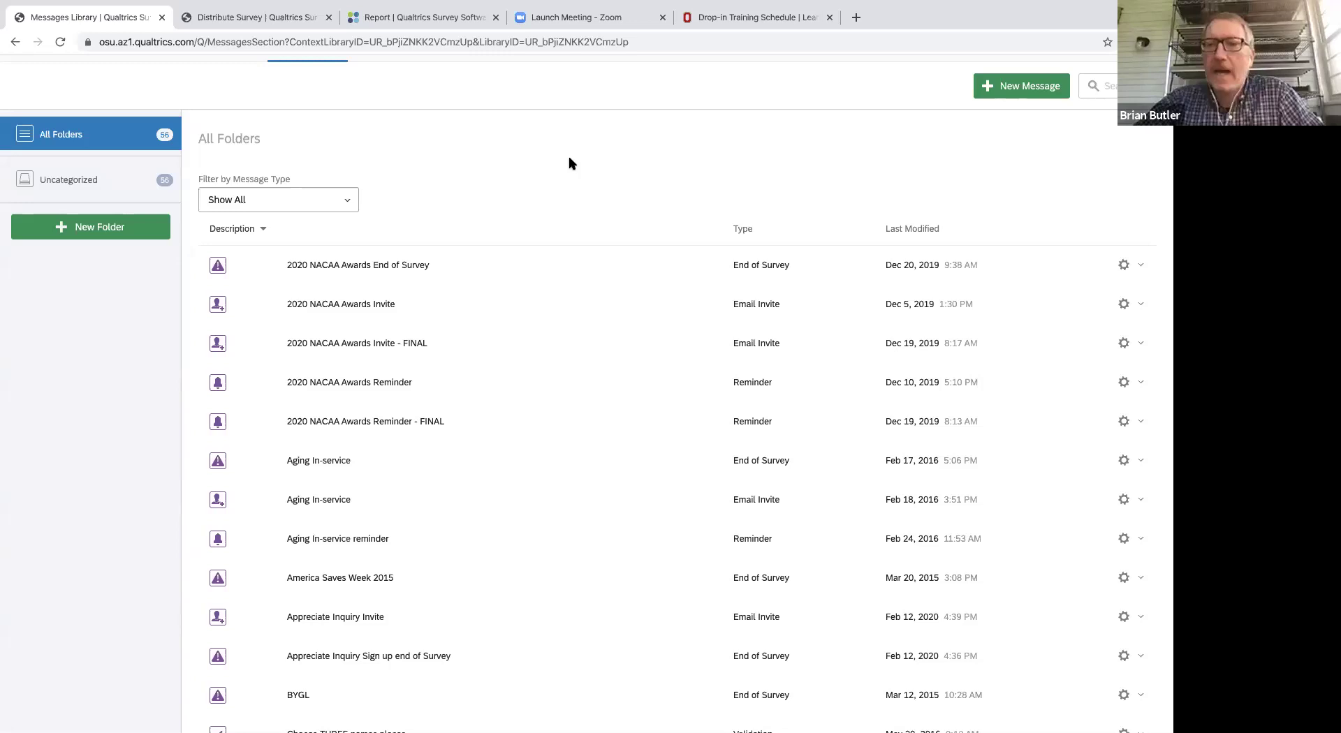
Look through the saved messages and message type filter options, and open the form for a new library message.
scroll(569, 164, "up", 1)
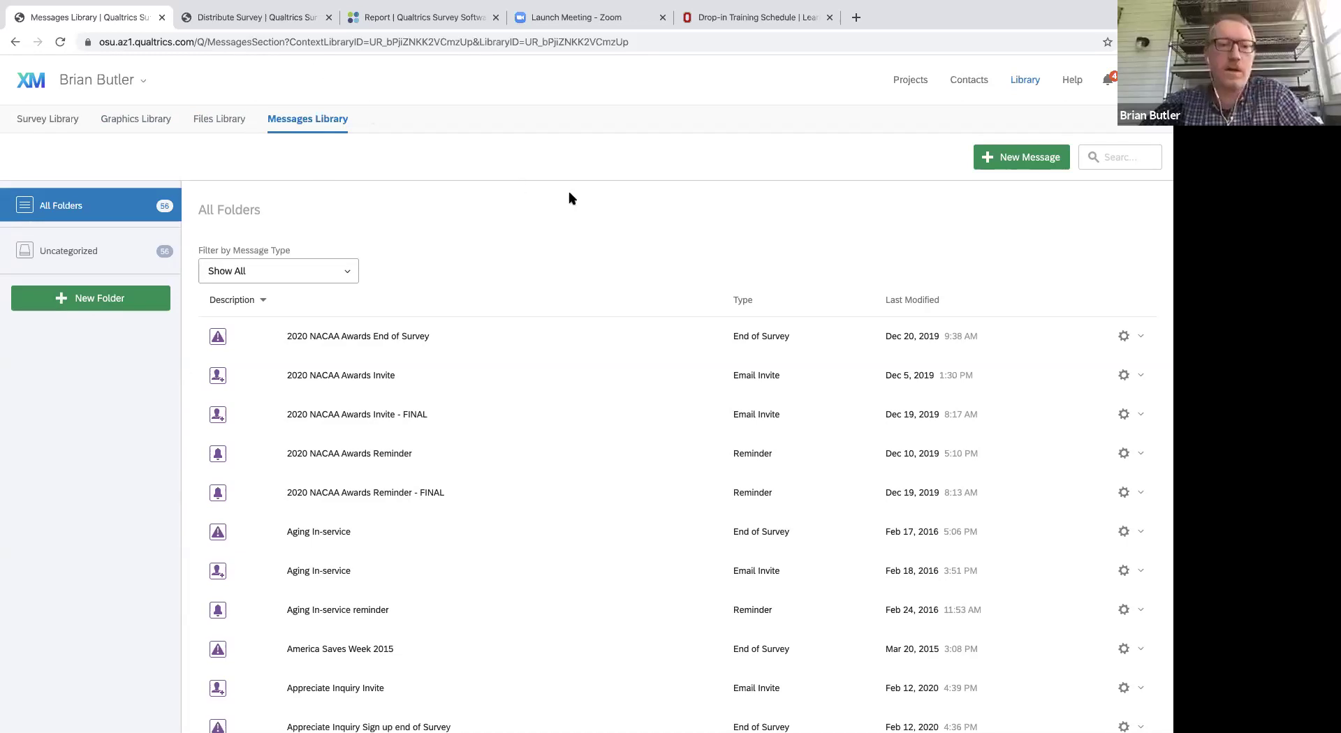
scroll(572, 201, "down", 2)
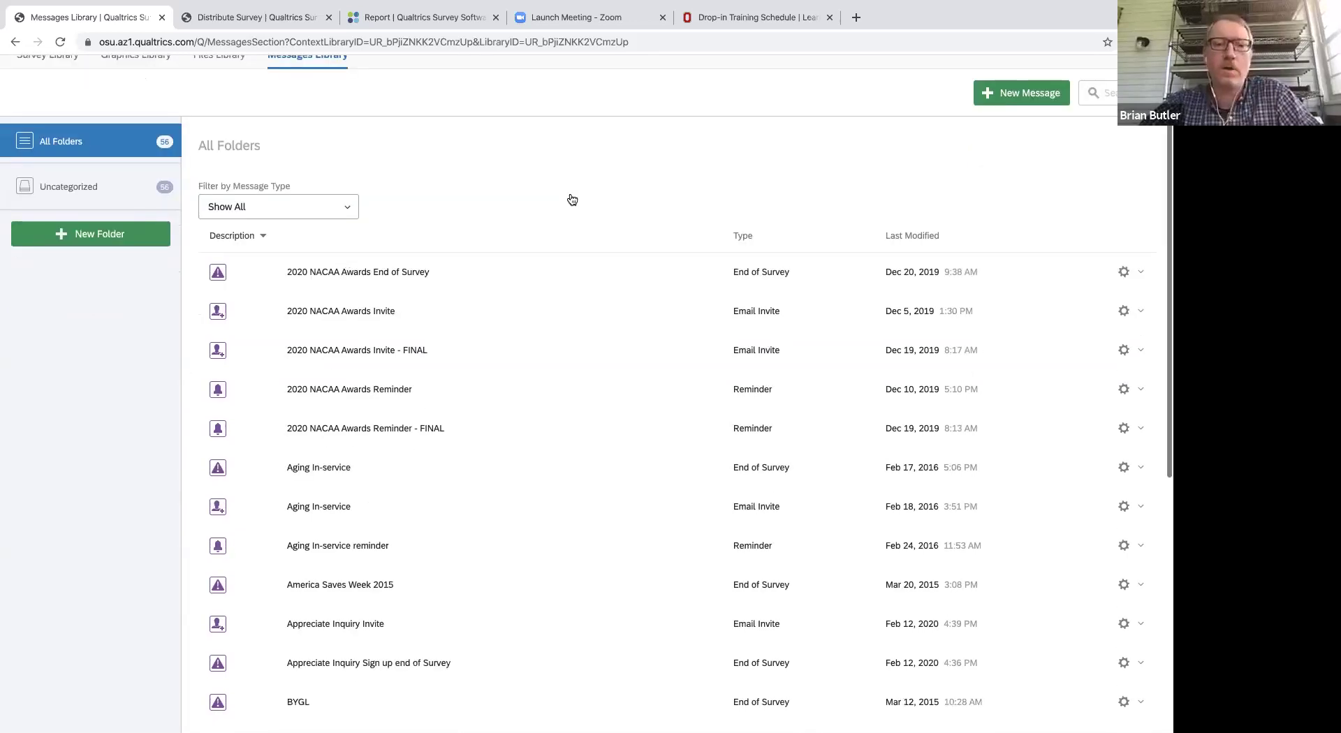
scroll(571, 200, "down", 3)
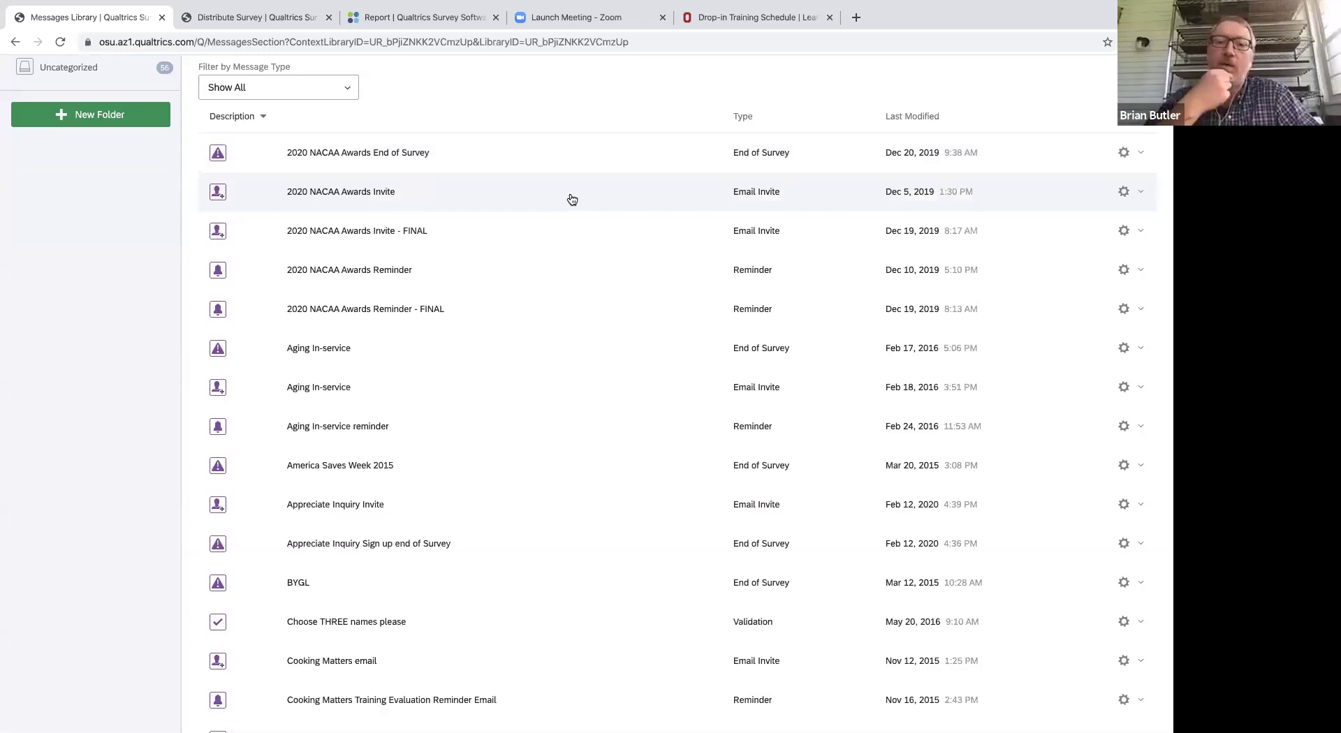
left_click(348, 90)
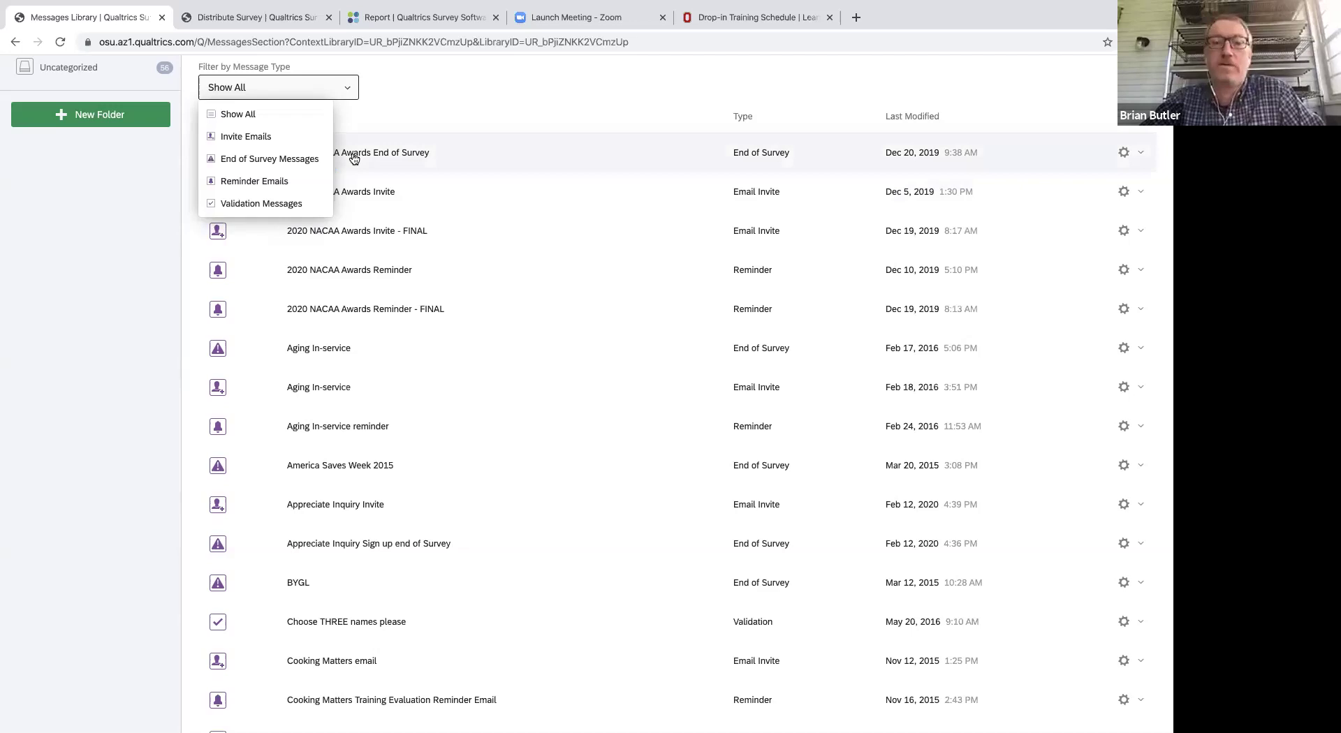
left_click(484, 100)
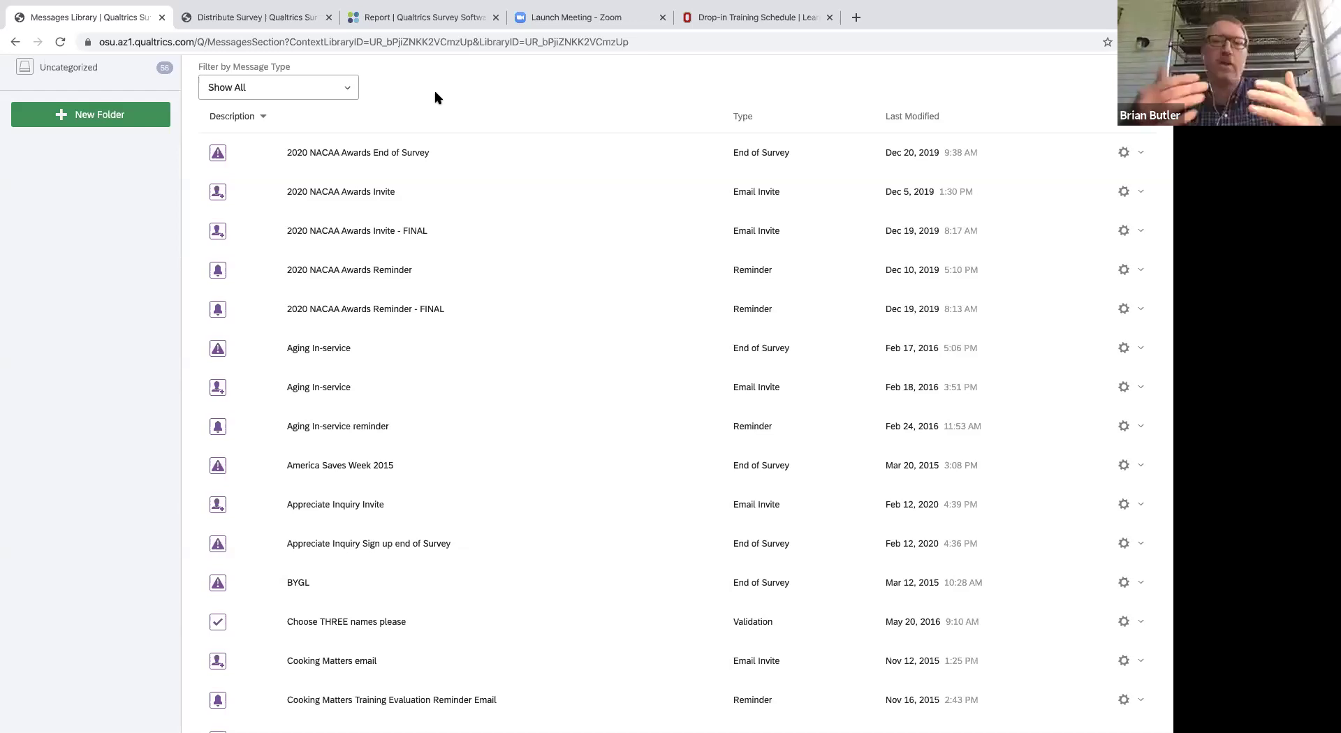
scroll(588, 329, "up", 1)
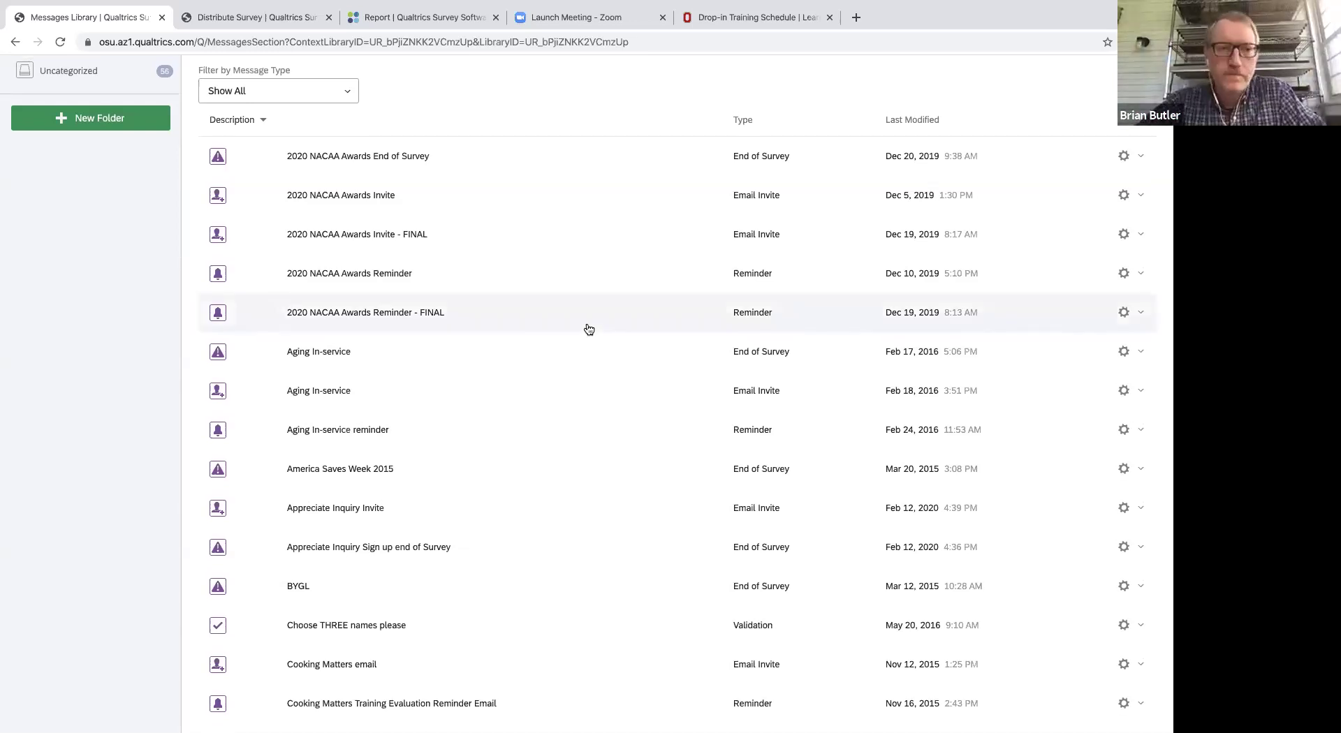
scroll(544, 299, "up", 3)
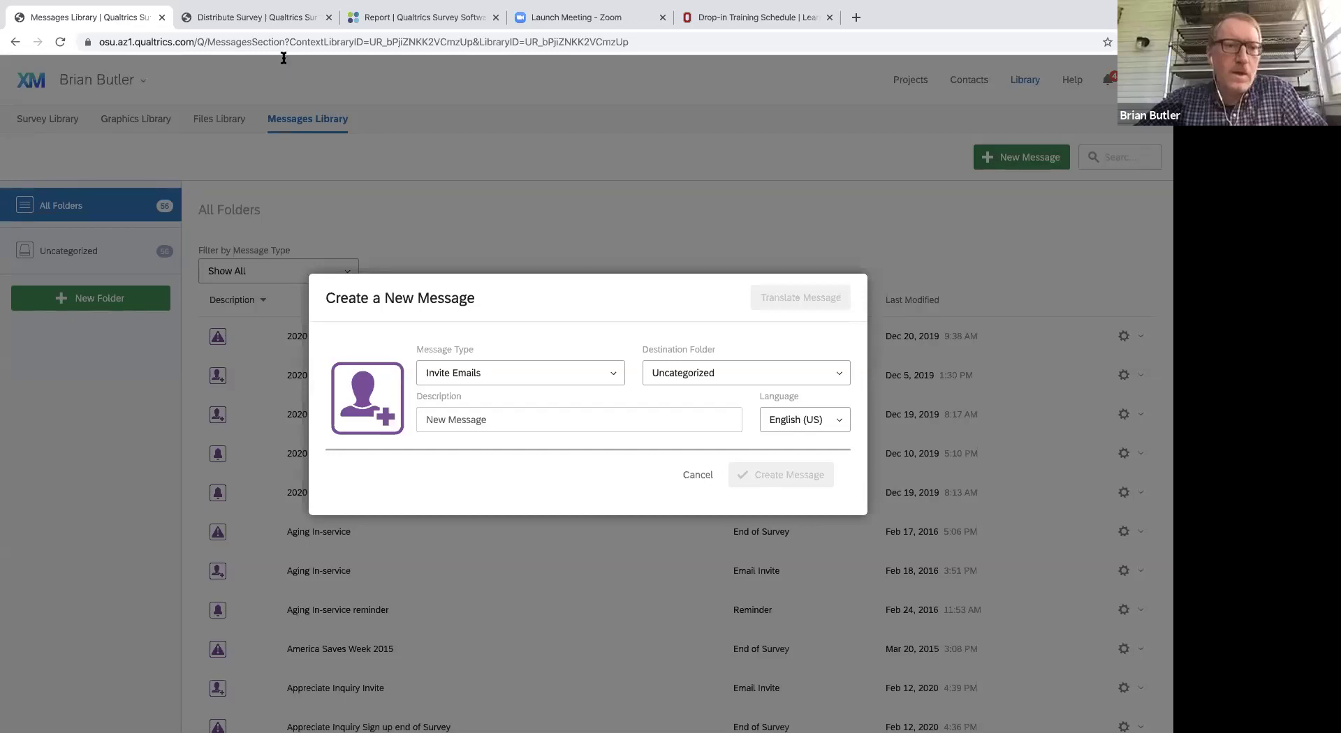
Dismiss the new message form and go from the messages library to the projects list.
left_click(245, 19)
left_click(56, 21)
left_click(35, 121)
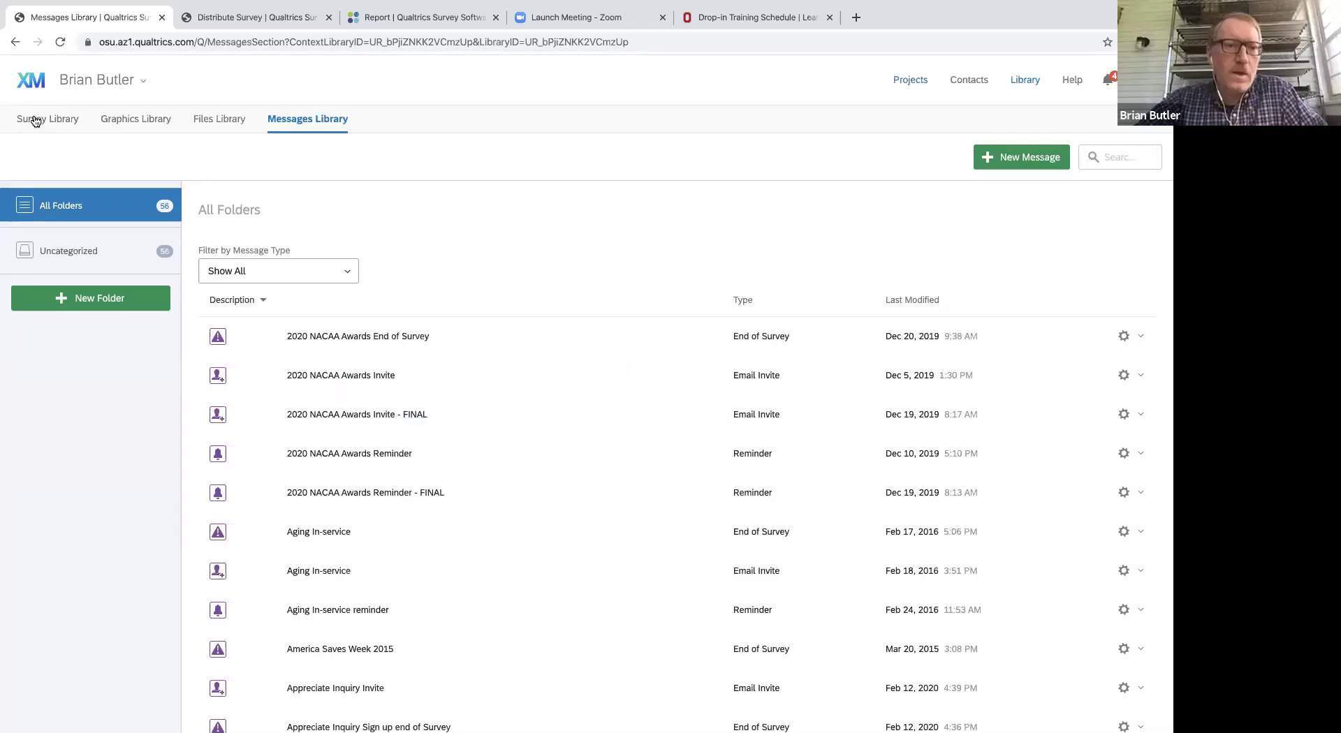
left_click(35, 121)
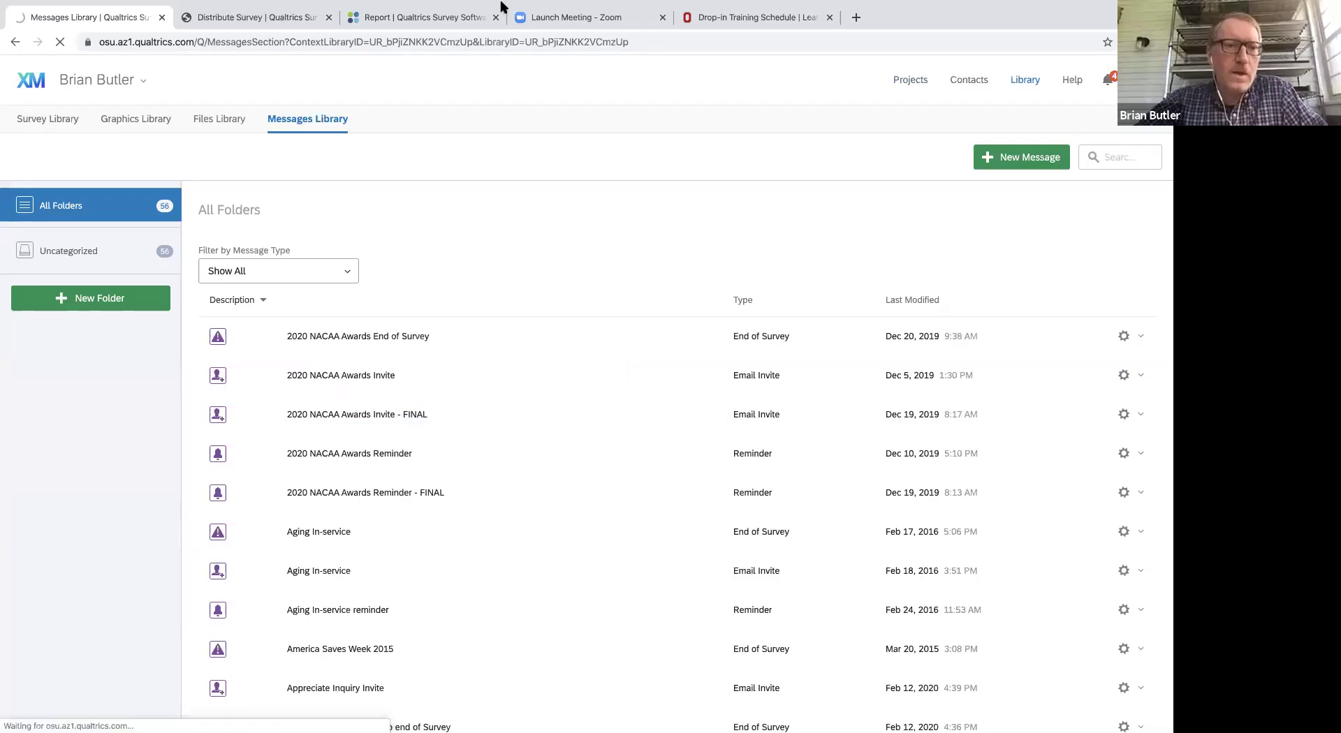
Switch to the Million Hearts Data Entry - POST results report and examine its question pages, including Q4 on high-sodium foods.
mouse_move(499, 7)
left_click(366, 17)
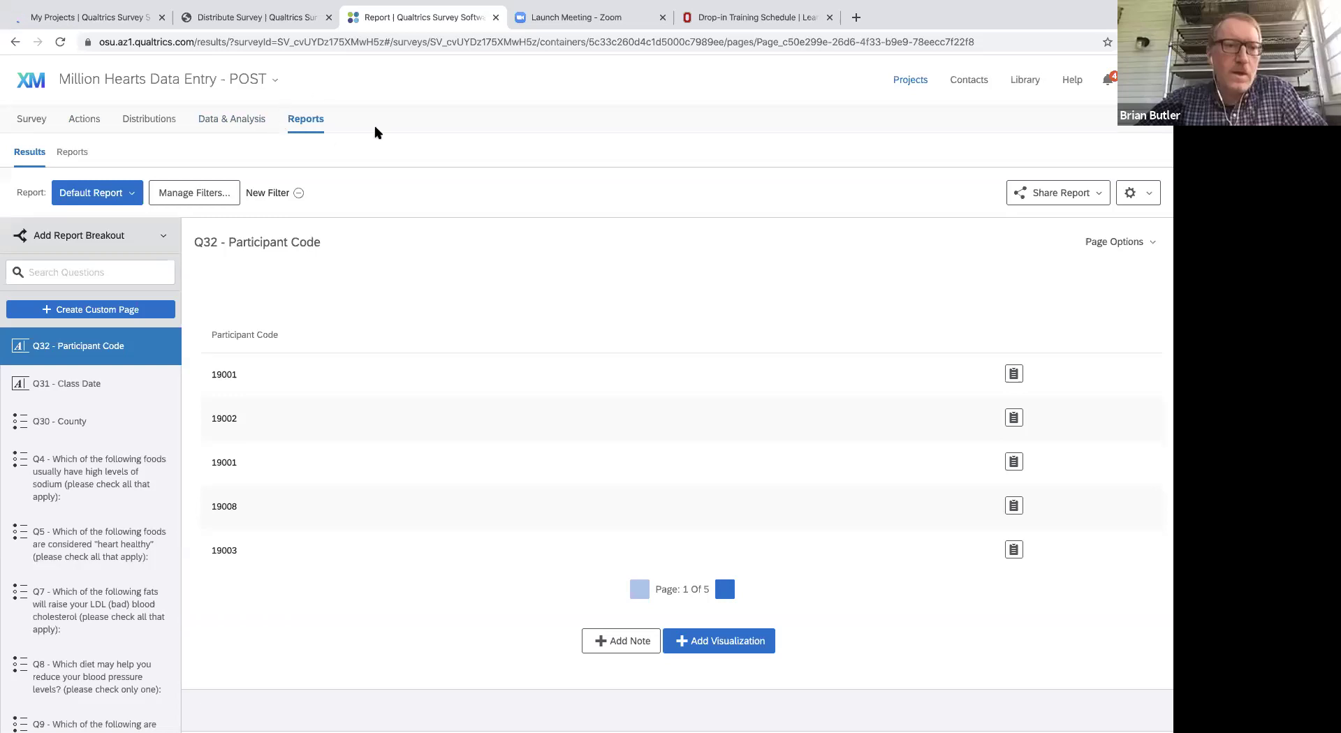
scroll(509, 145, "down", 1)
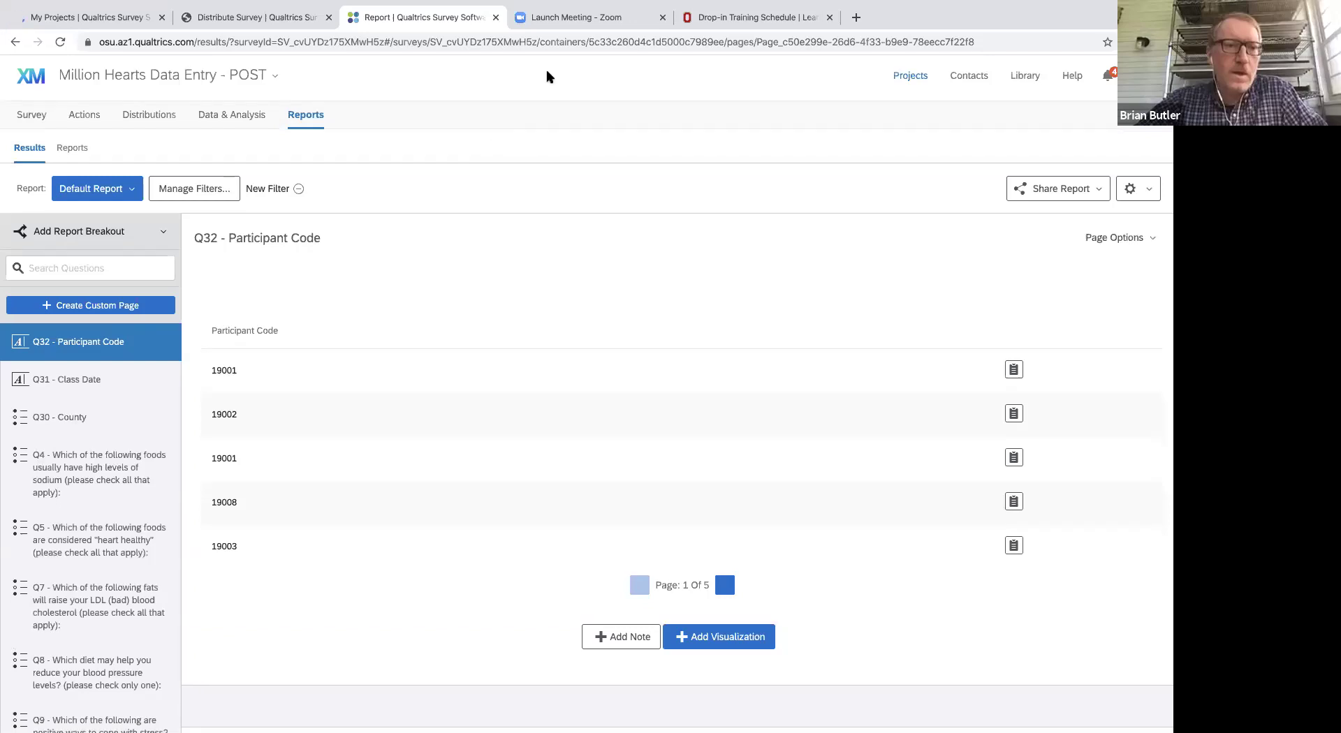
scroll(552, 75, "up", 1)
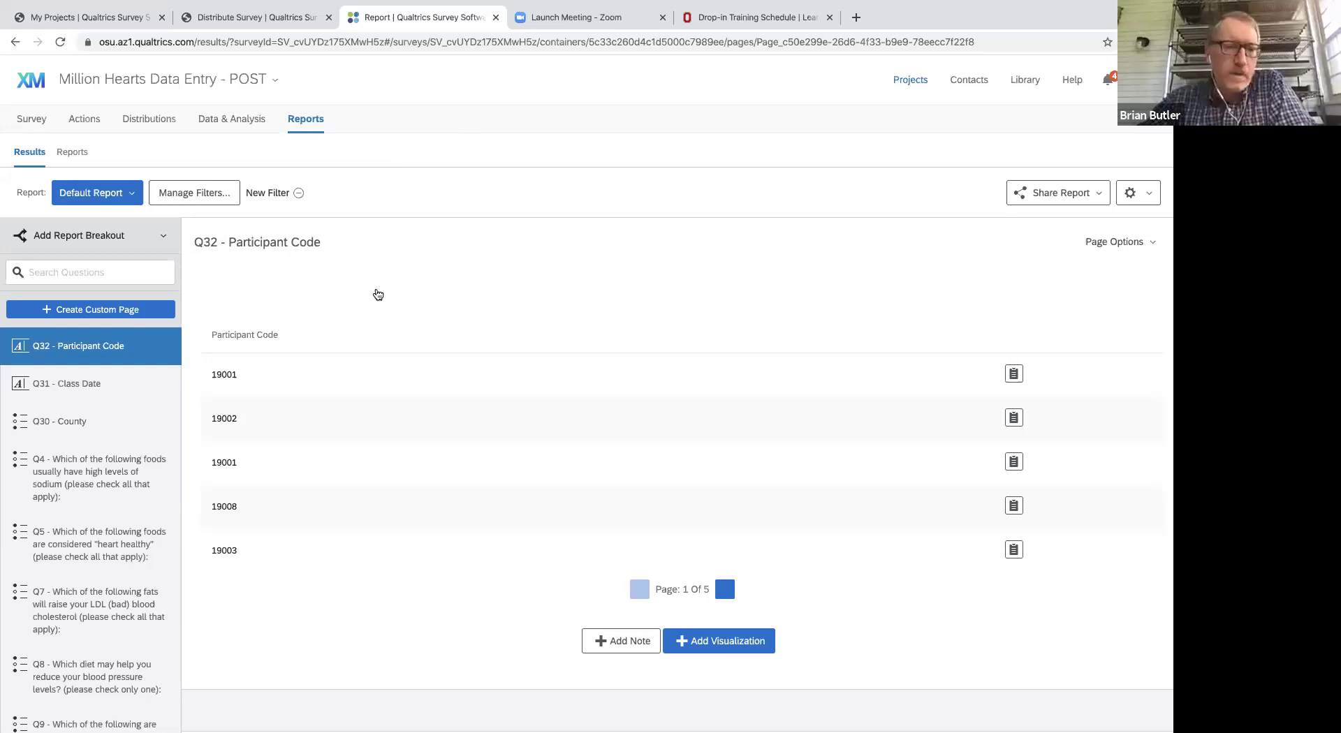
scroll(133, 405, "down", 1)
scroll(133, 405, "down", 2)
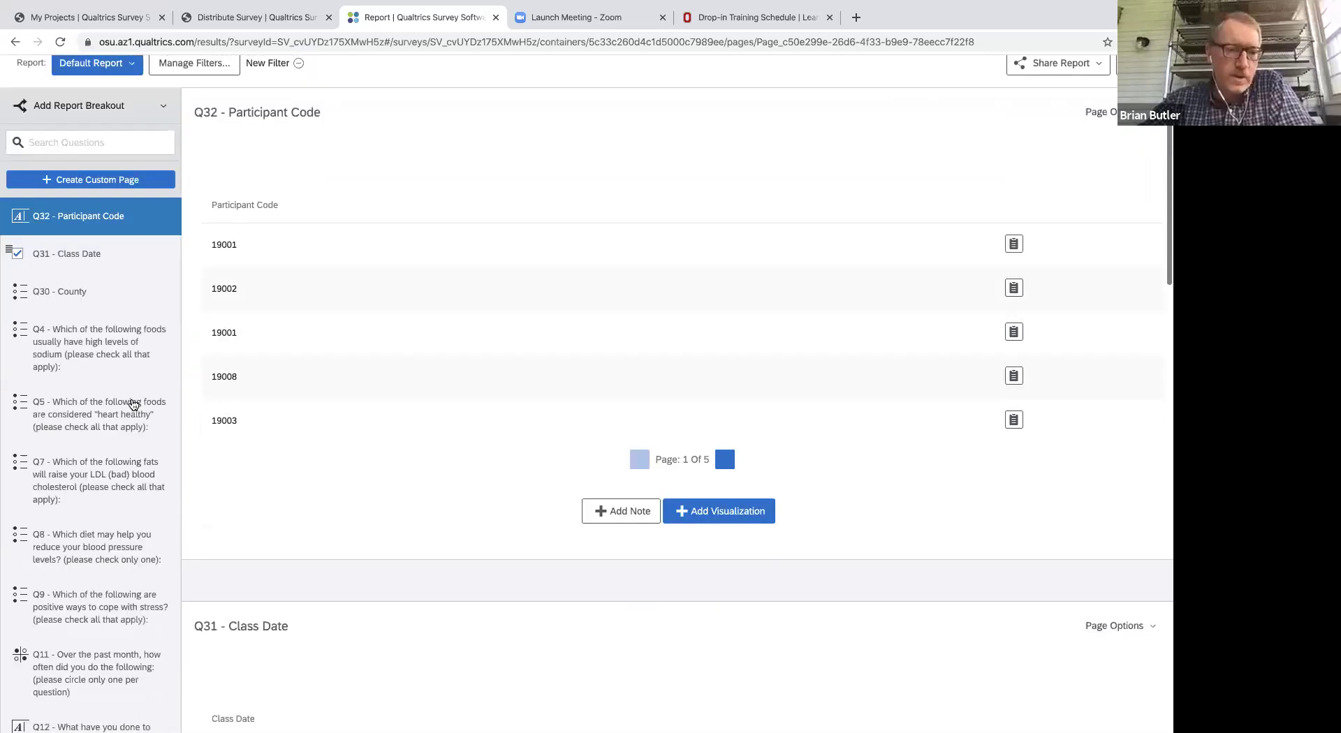
scroll(102, 302, "down", 1)
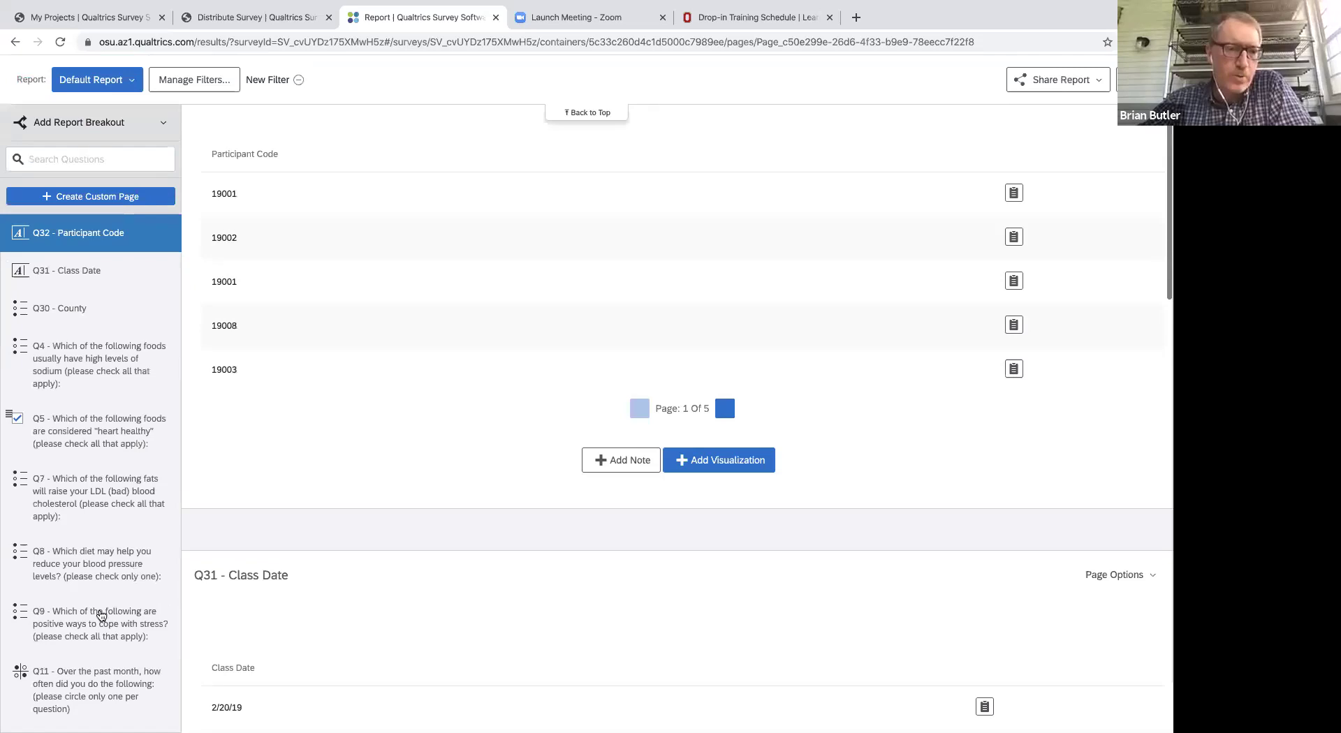
left_click(103, 298)
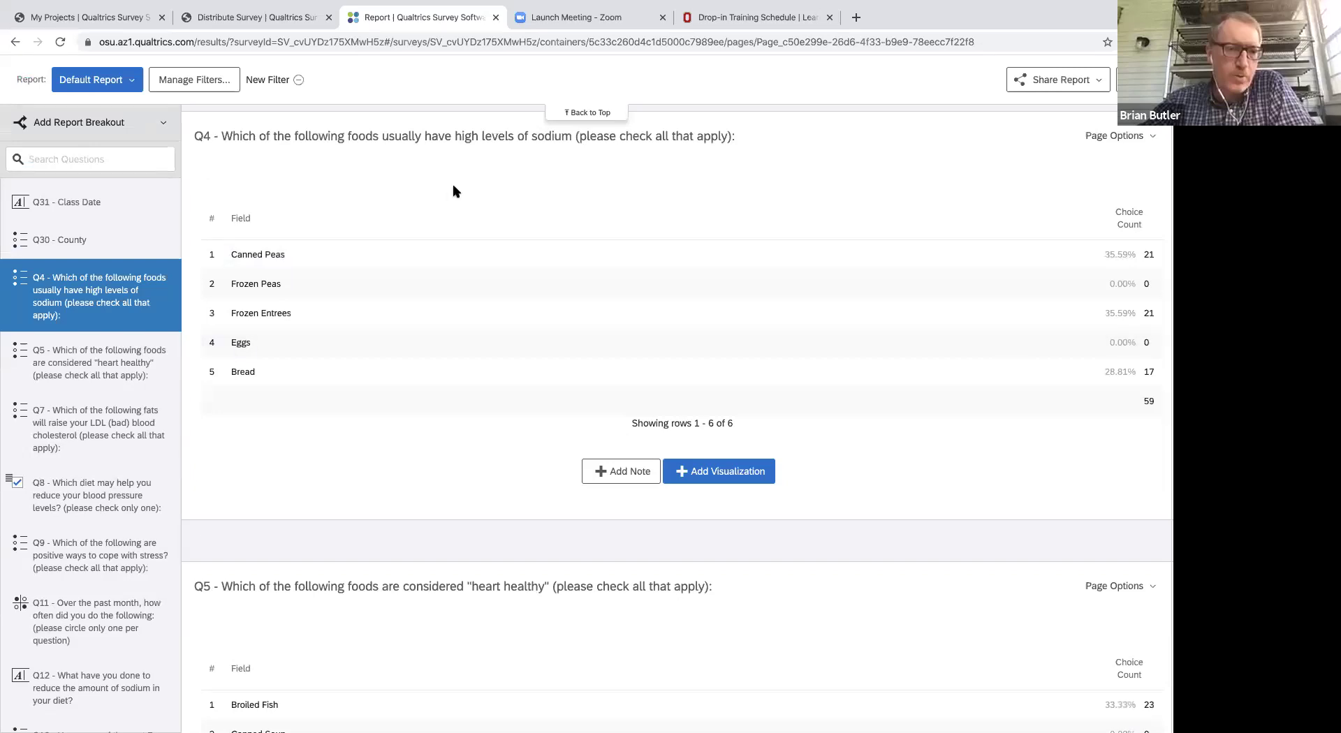
scroll(453, 190, "down", 10)
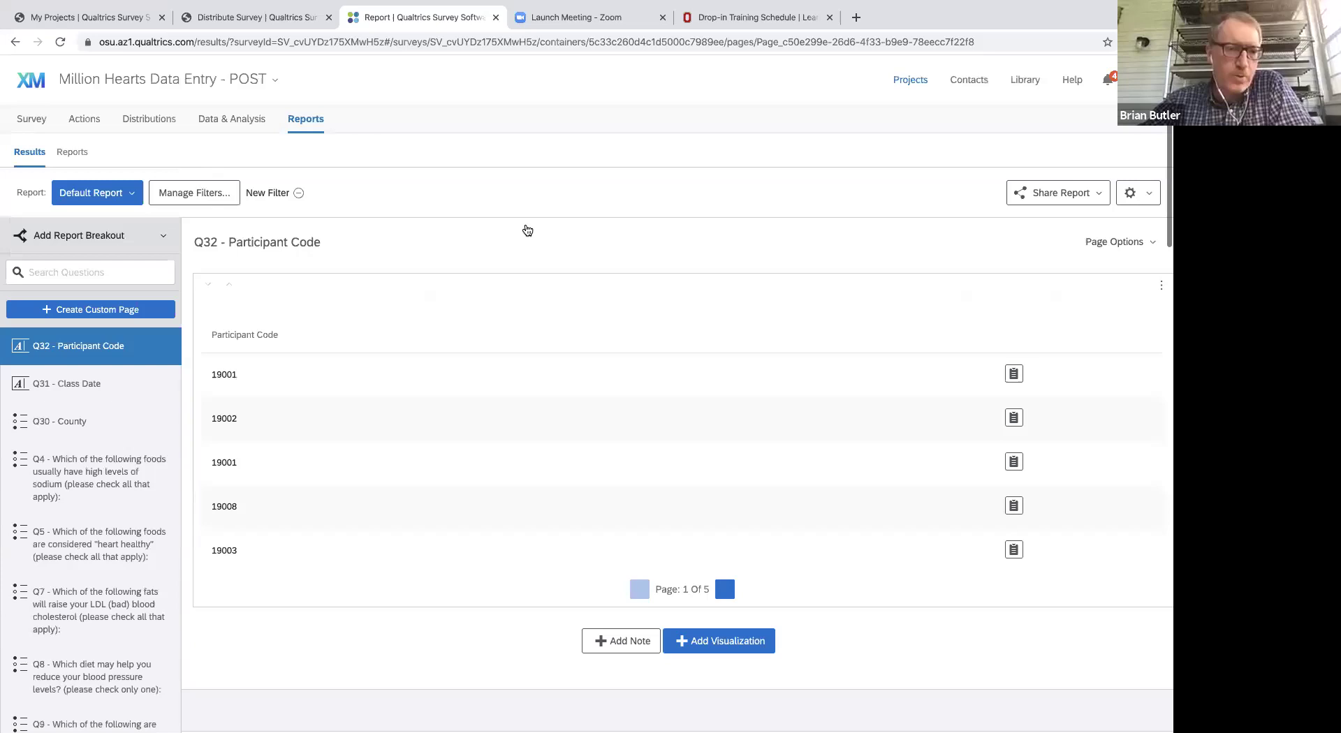
scroll(528, 230, "down", 1)
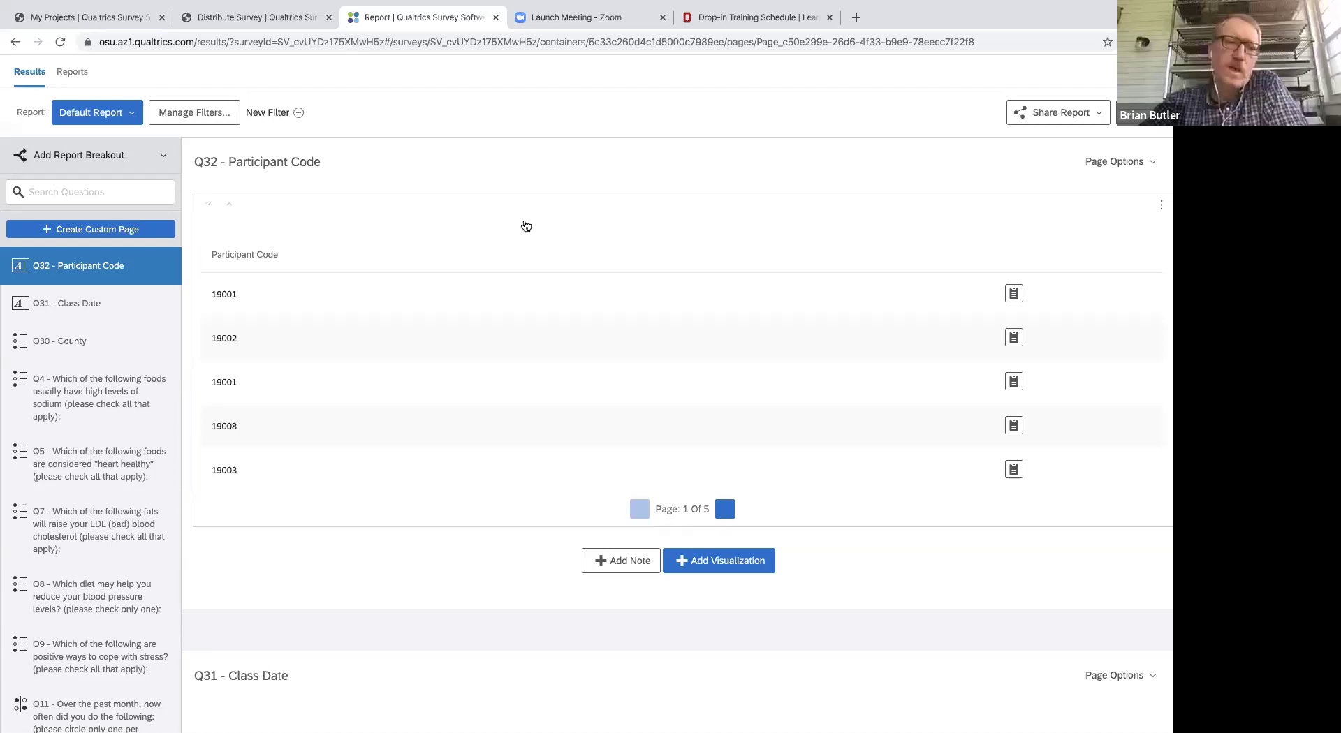
scroll(526, 226, "down", 2)
scroll(919, 209, "up", 3)
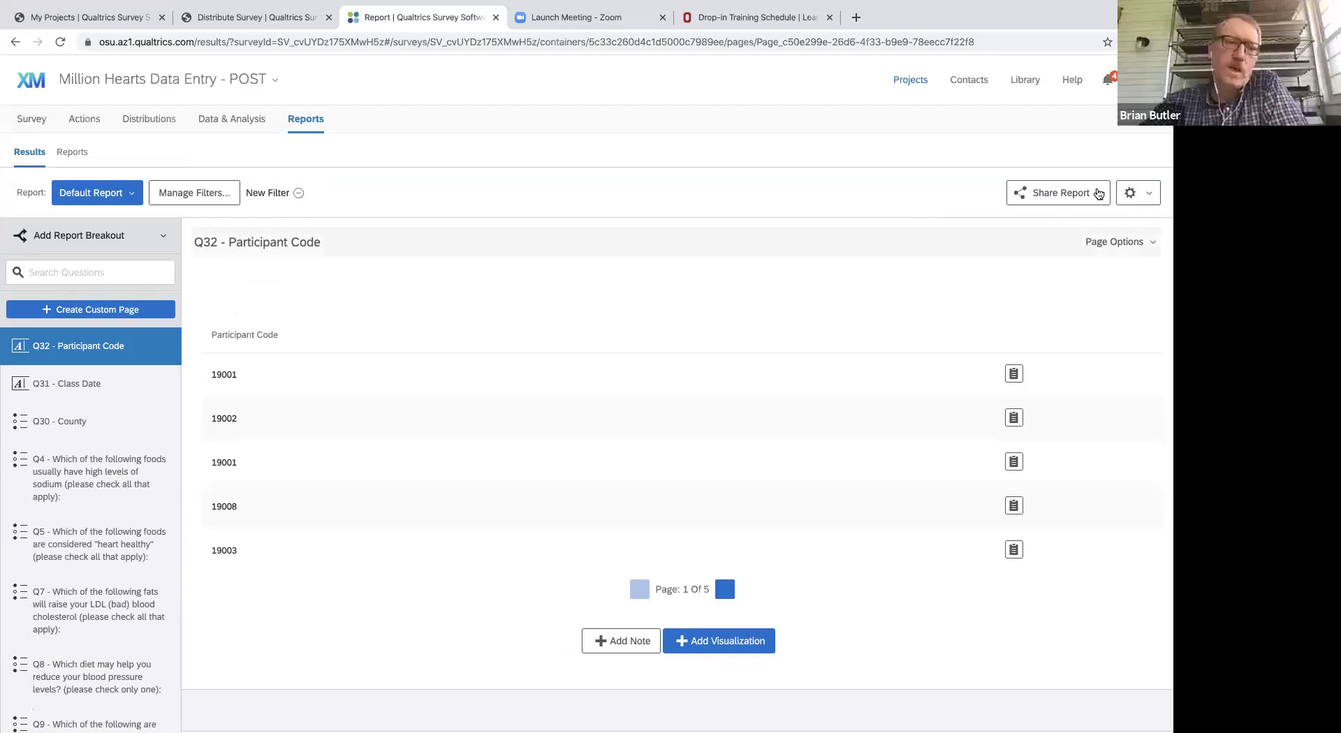
View the report's response counts, and reapply the filter for Wood county responses recorded after 1/15/19.
left_click(1149, 195)
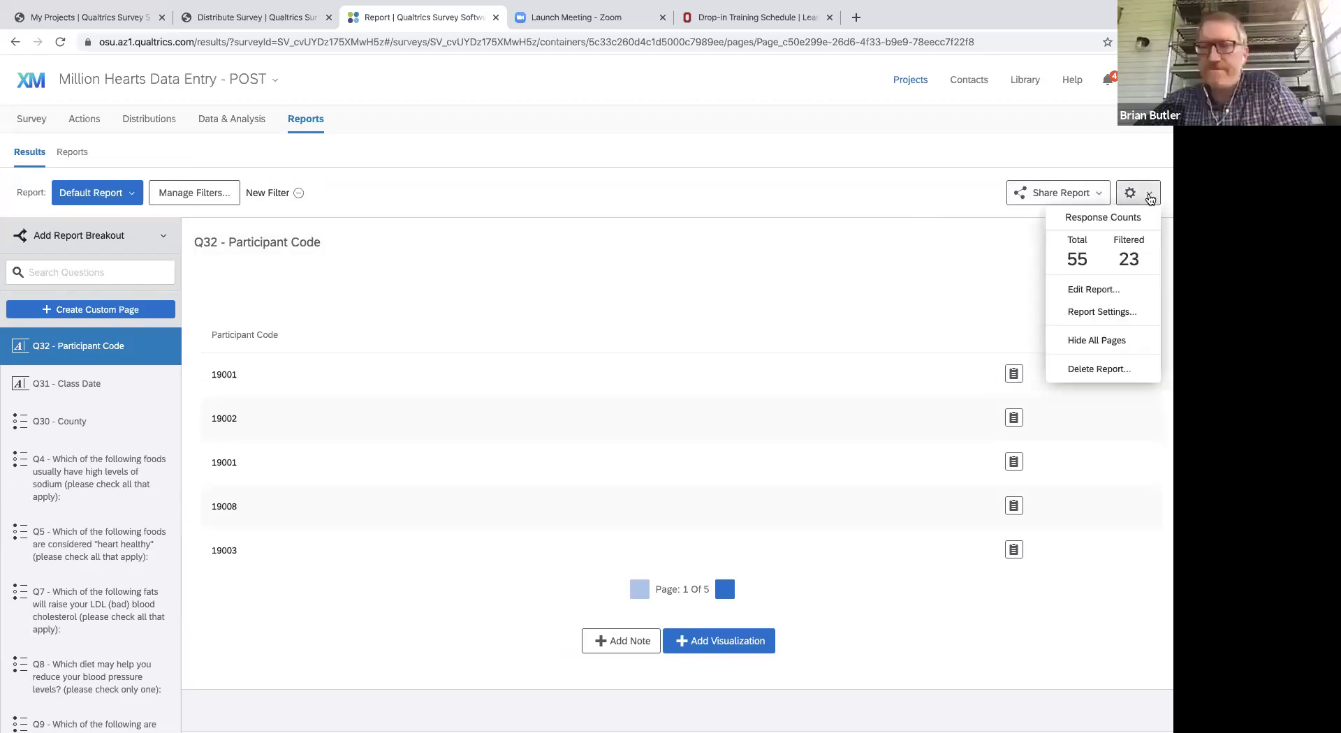
left_click(889, 146)
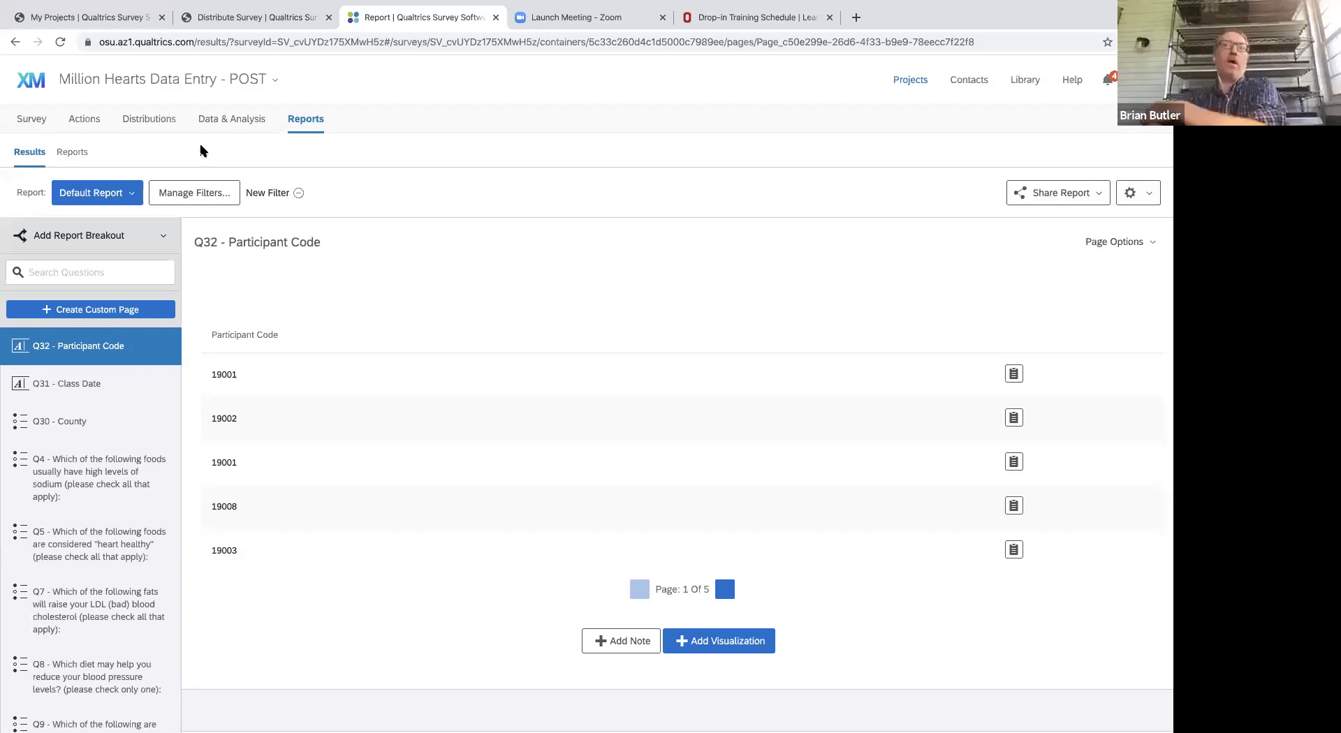
left_click(200, 193)
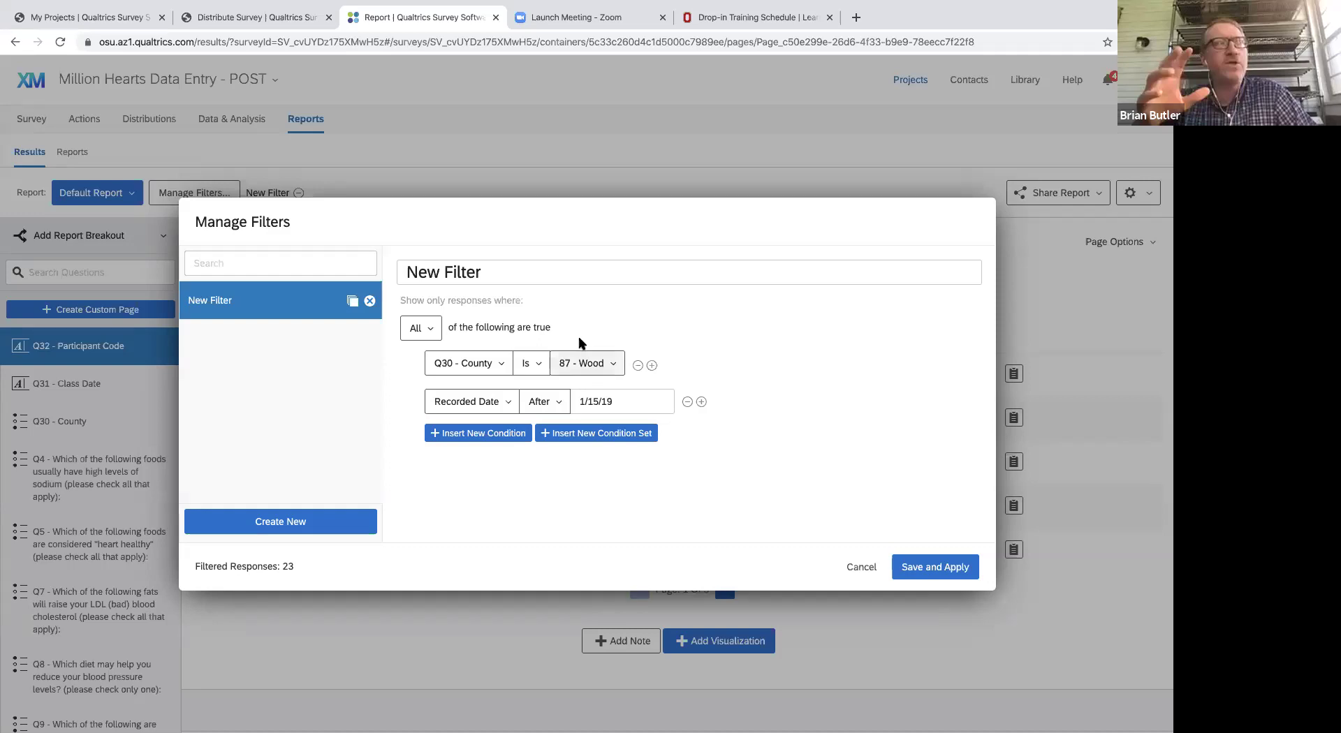
left_click(926, 576)
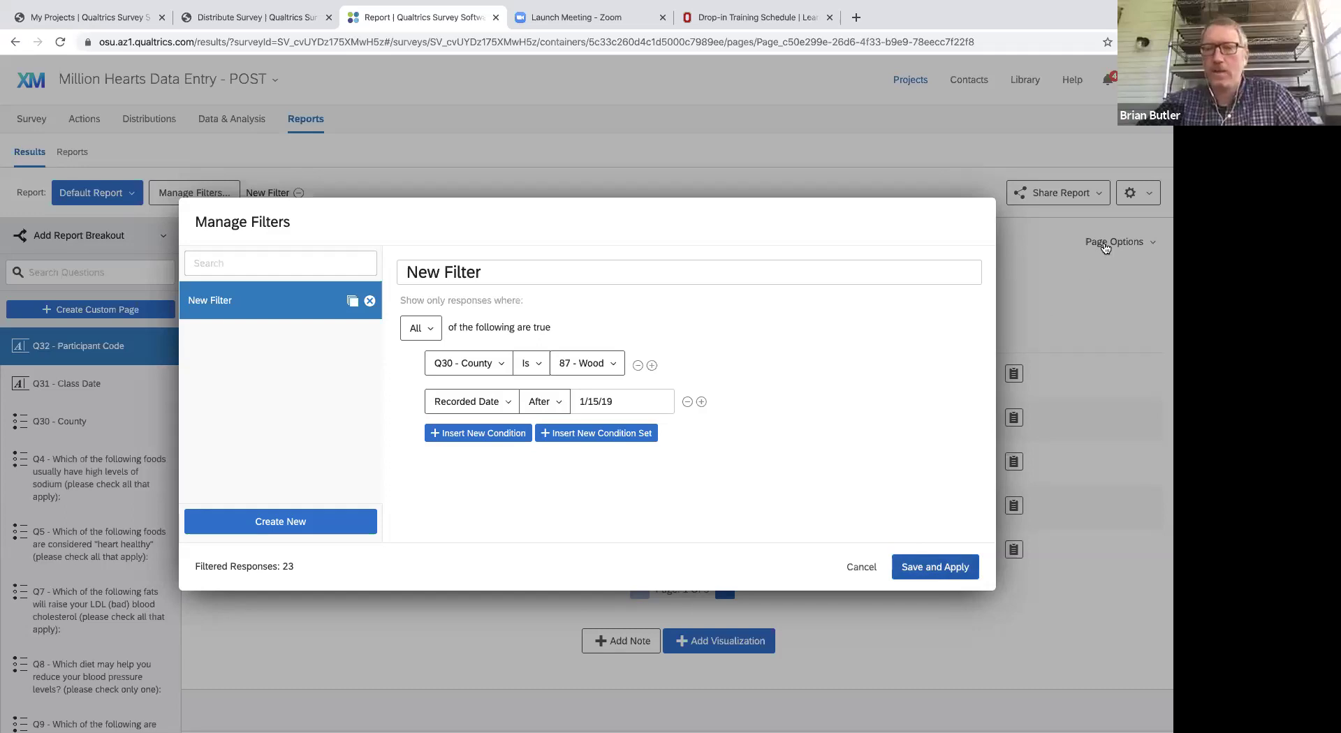
Compare the report's total response count with its filtered count.
left_click(1150, 197)
left_click(1148, 195)
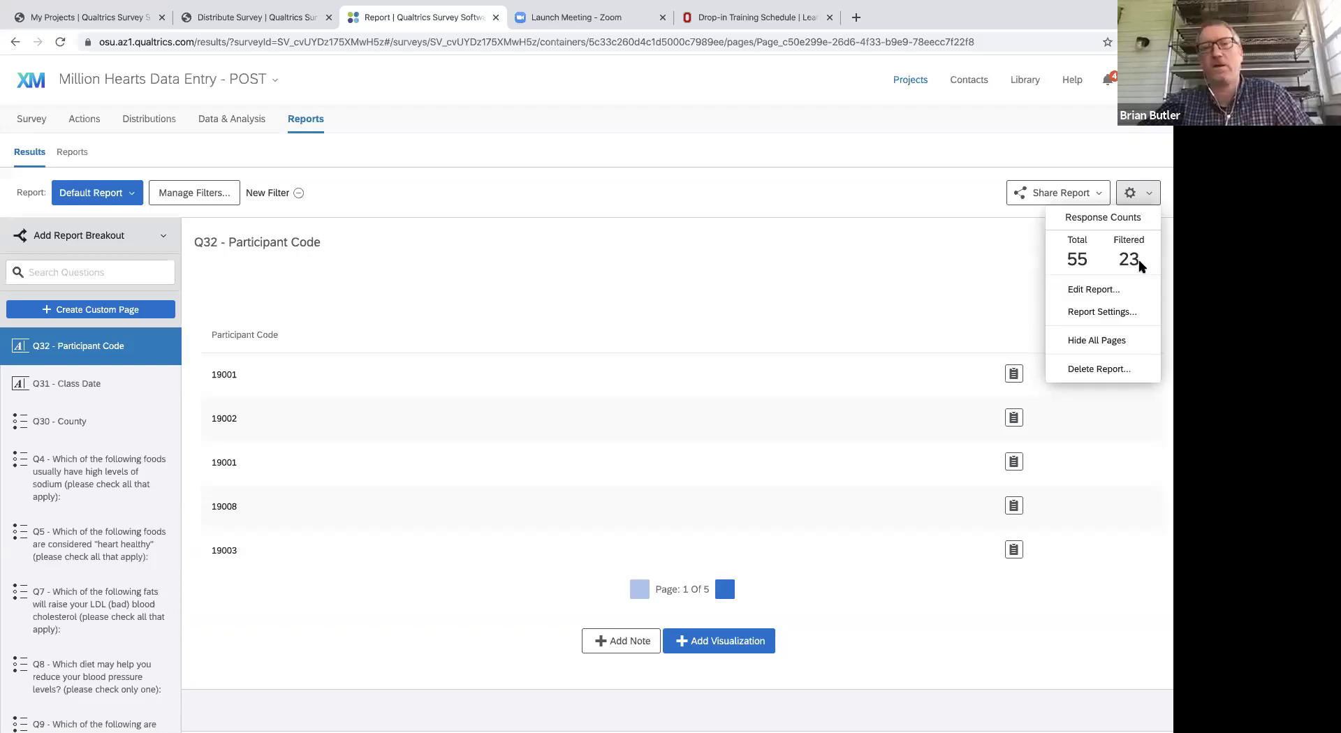
left_click(655, 240)
key("Return")
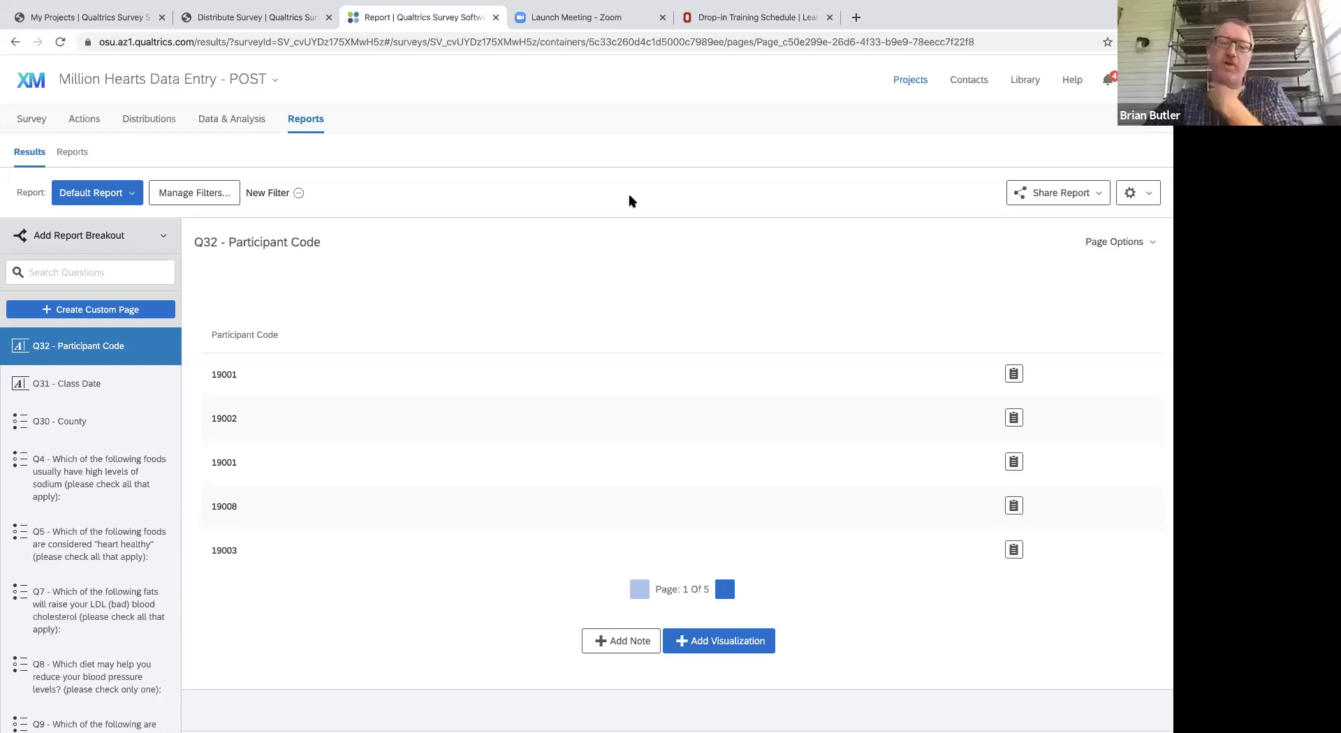
Exclude the Q32 - Participant Code page from public reports and default report exports.
scroll(632, 201, "down", 3)
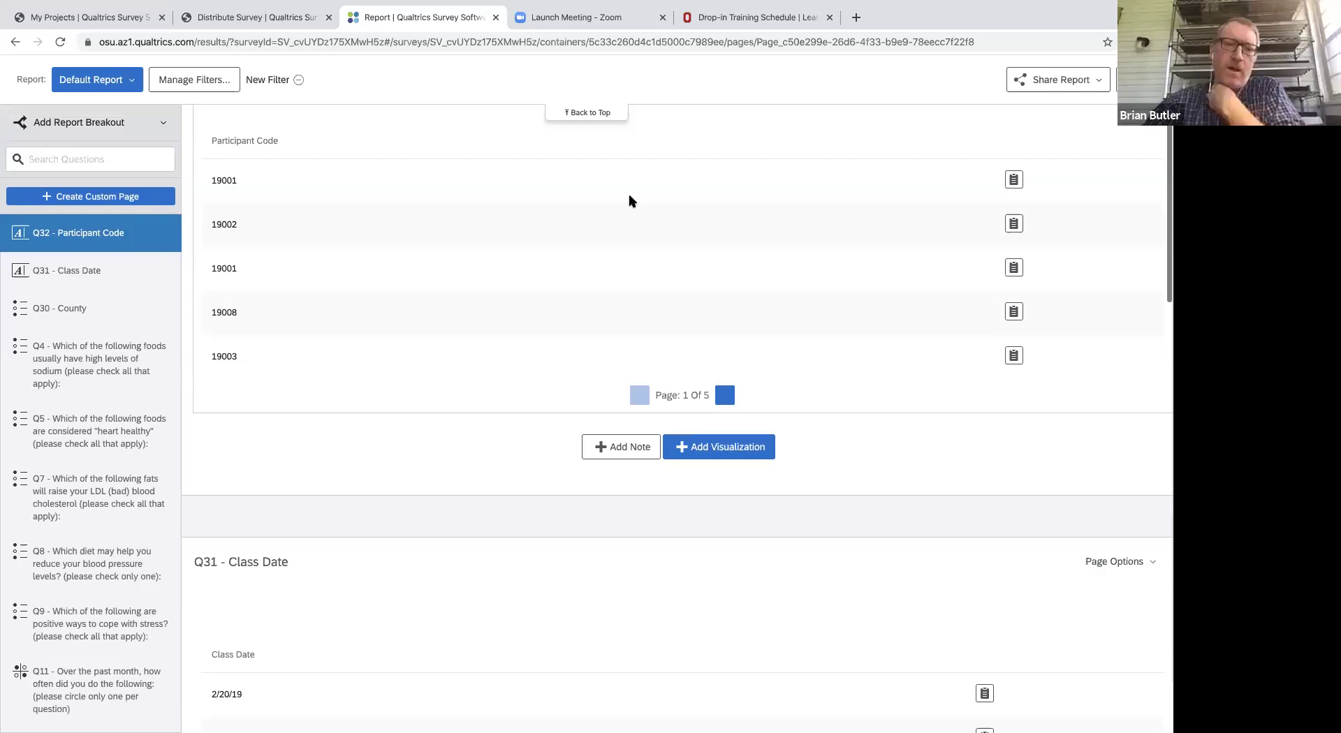
scroll(629, 201, "up", 3)
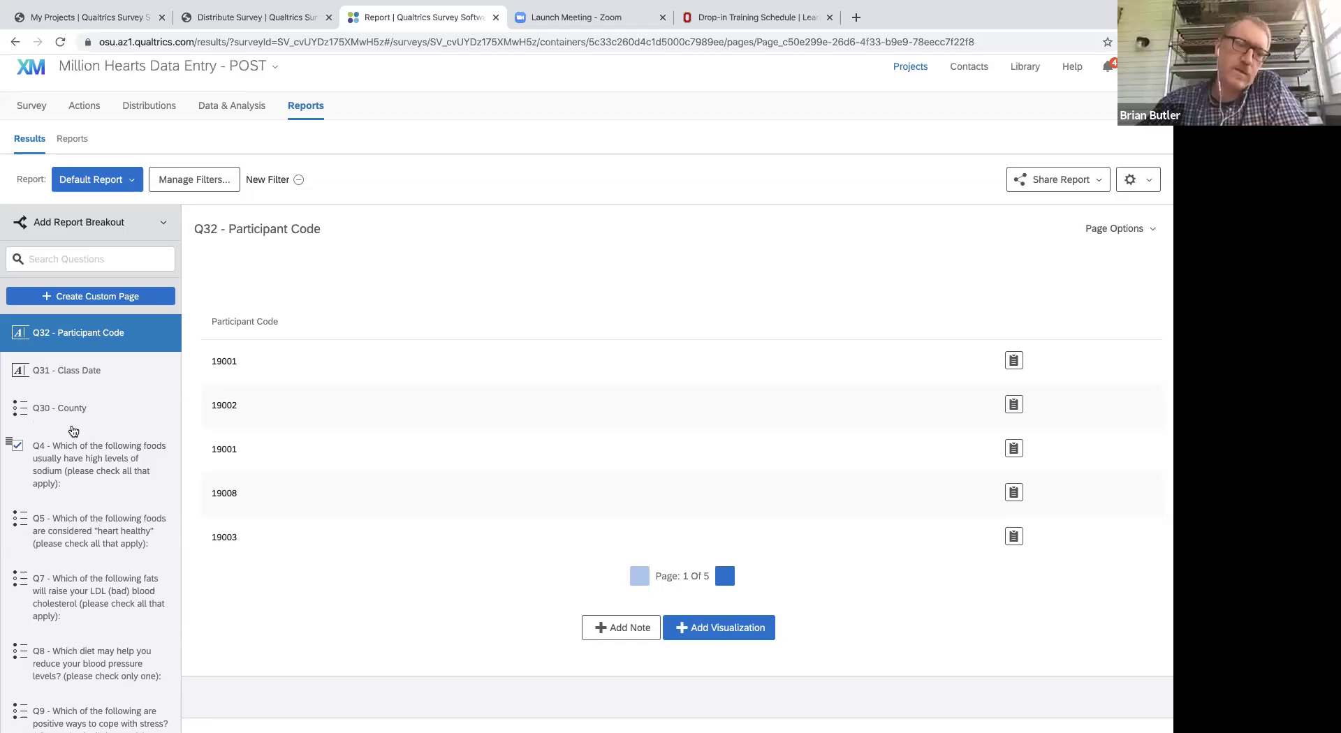
left_click(19, 334)
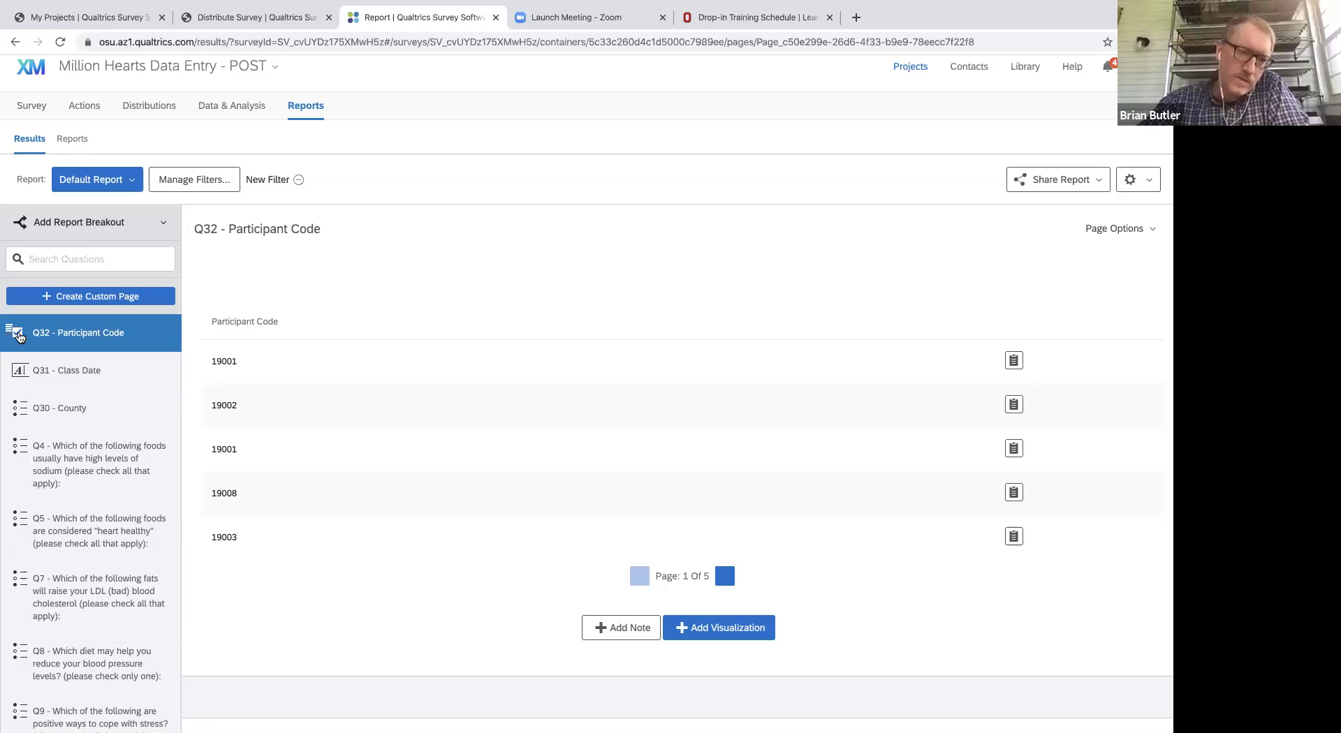
left_click(19, 336)
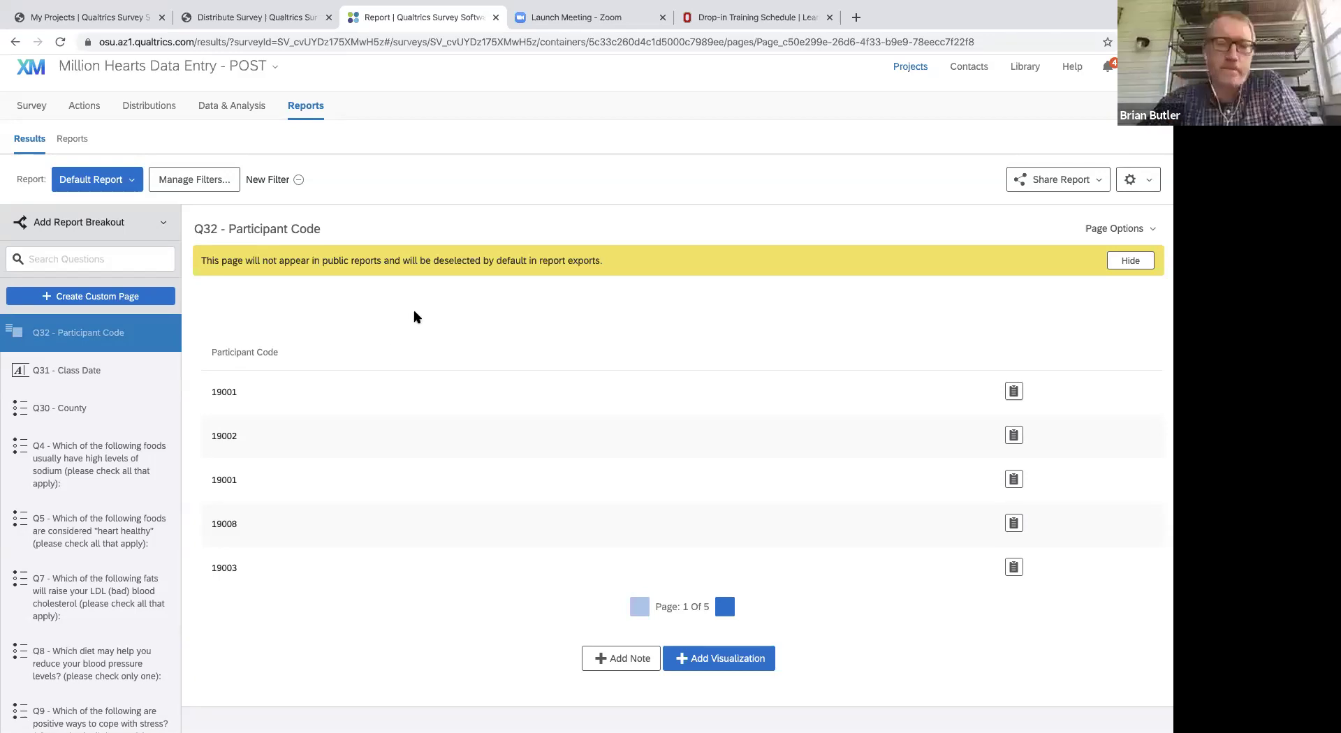
Exclude the Q31 - Class Date and Q30 - County pages from public reports and default report exports.
scroll(419, 316, "down", 1)
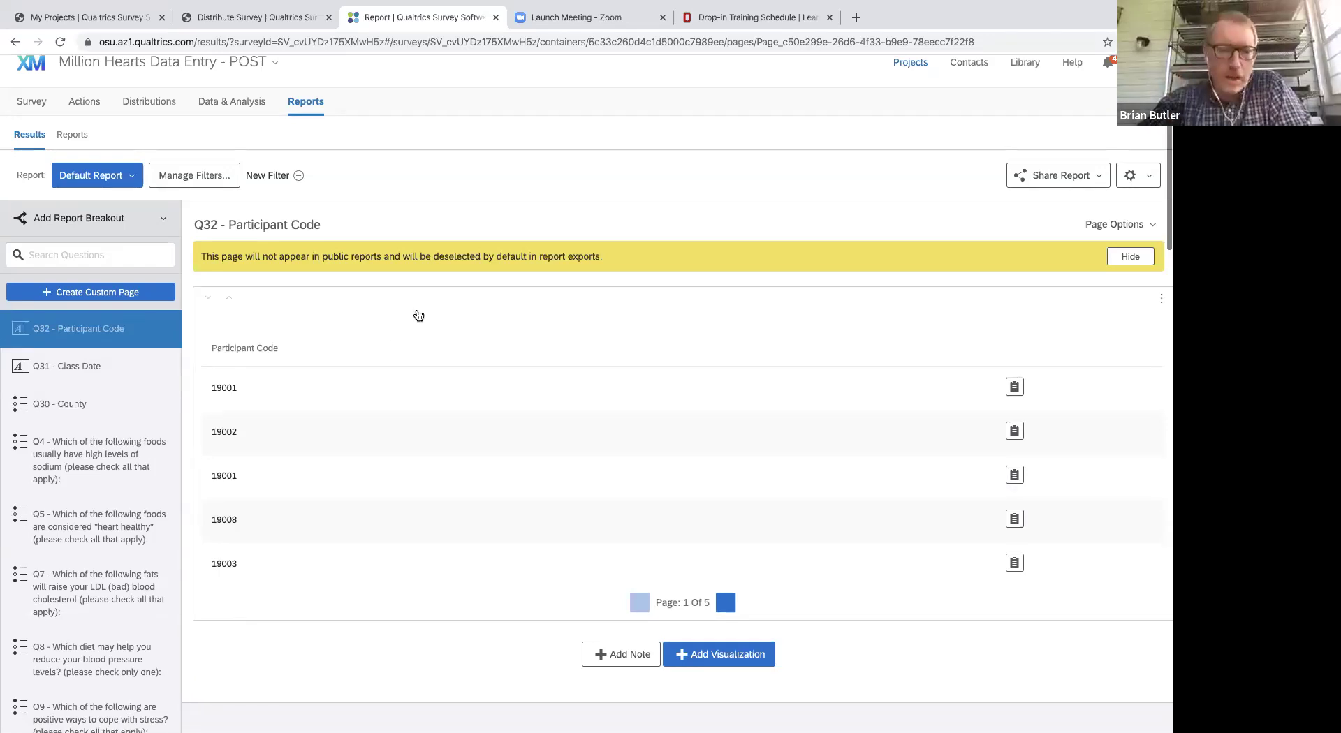
scroll(418, 316, "down", 2)
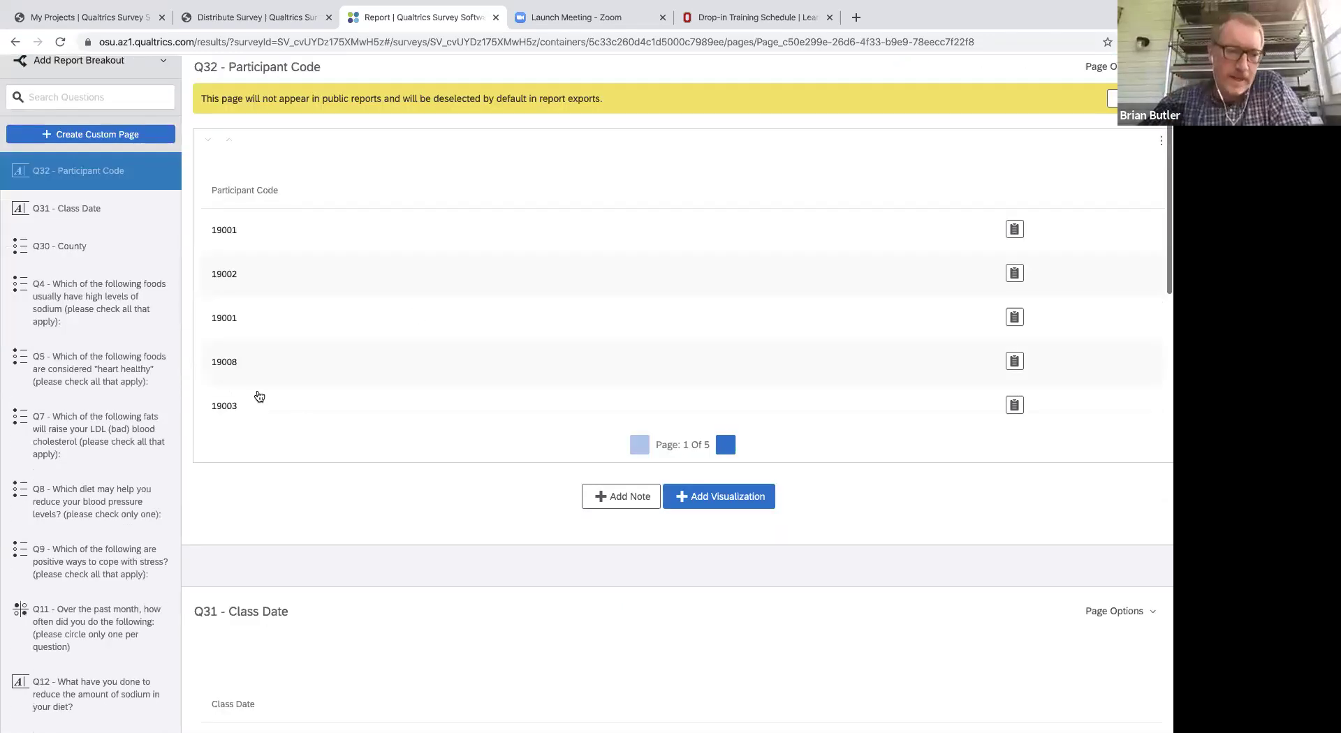
left_click(67, 208)
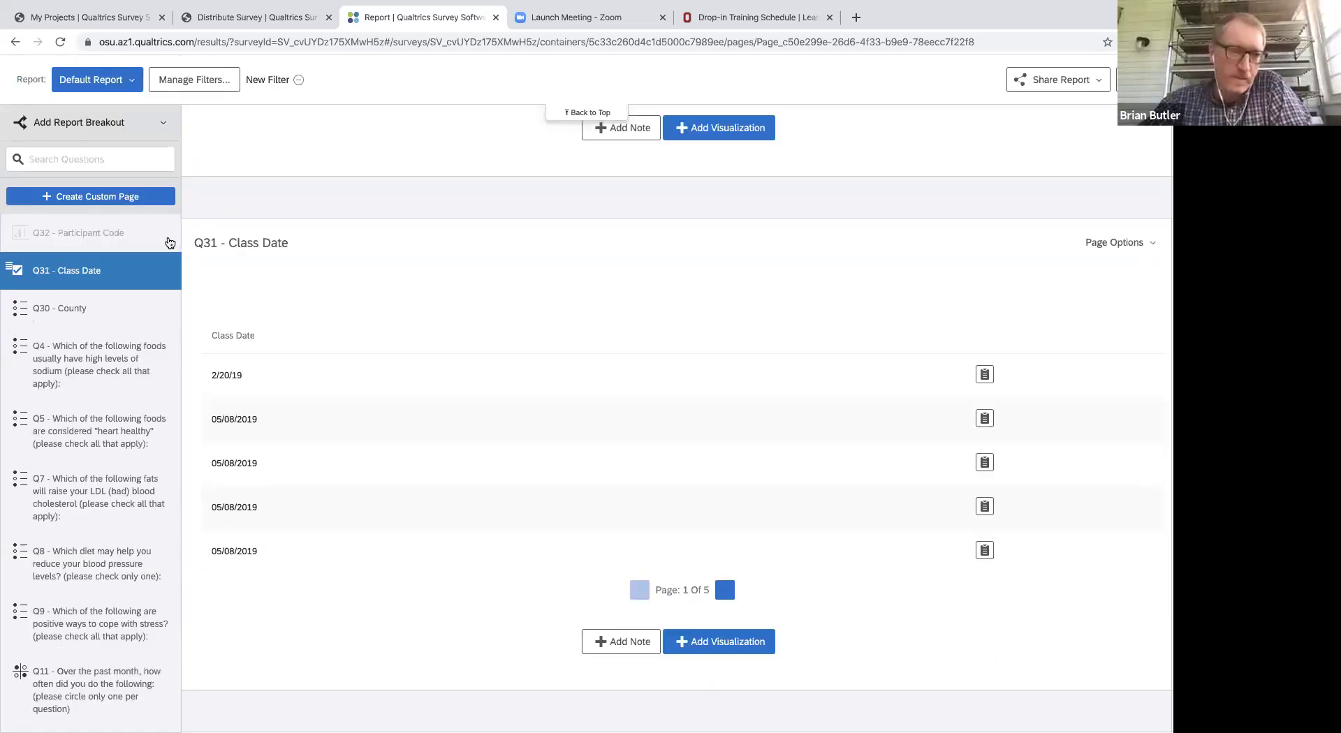
left_click(17, 272)
scroll(343, 215, "down", 4)
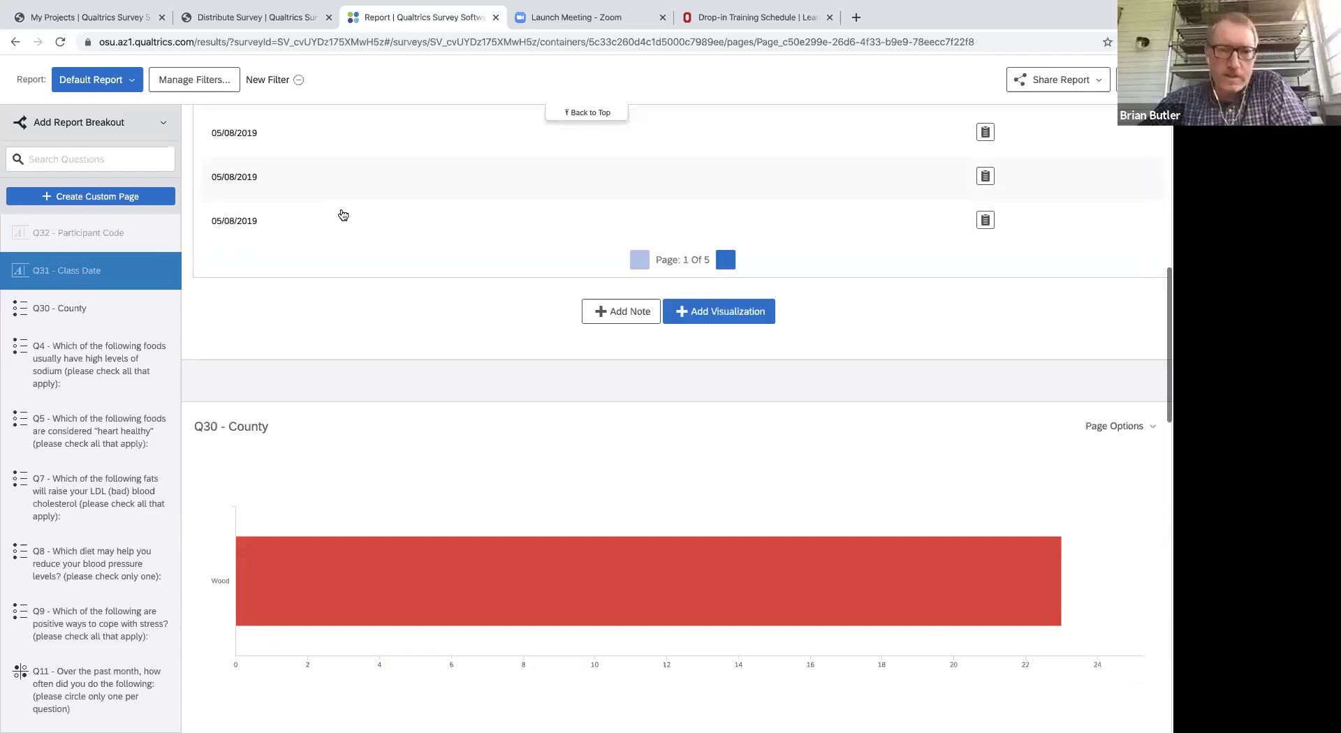
scroll(343, 214, "down", 4)
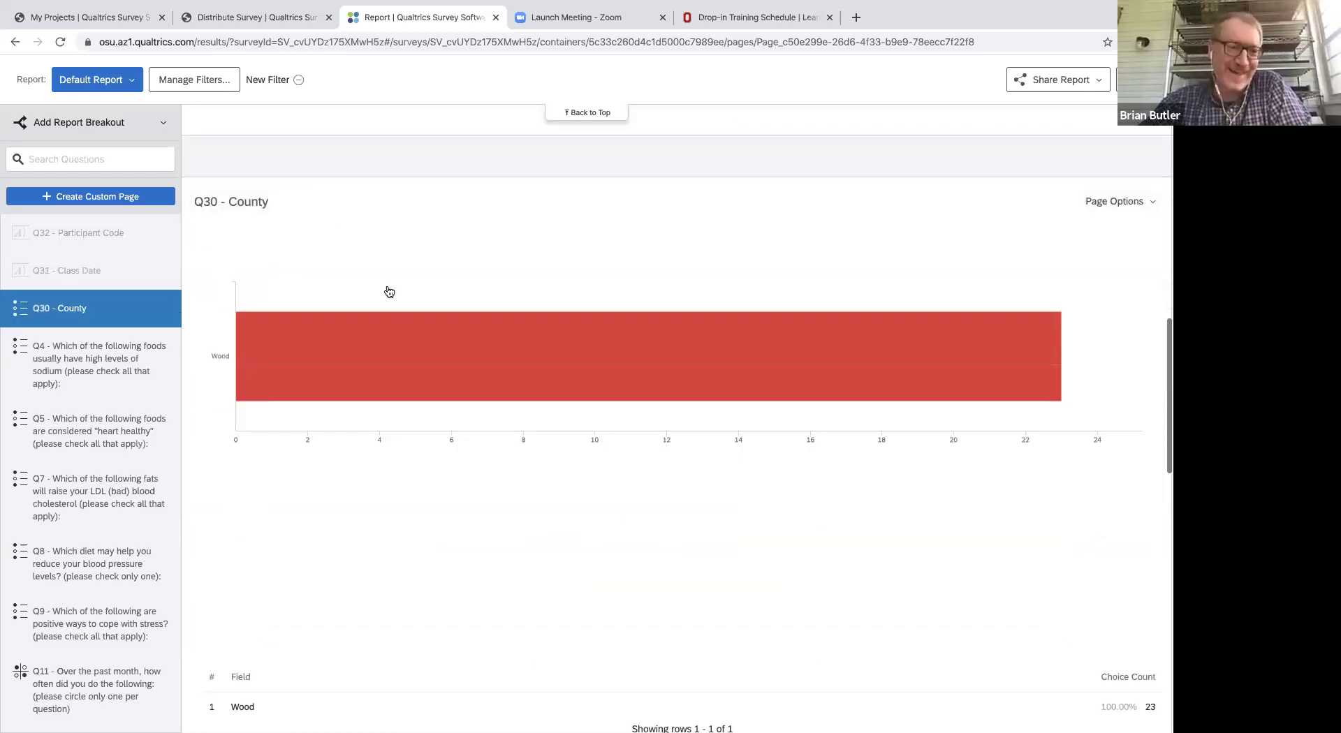
left_click(18, 307)
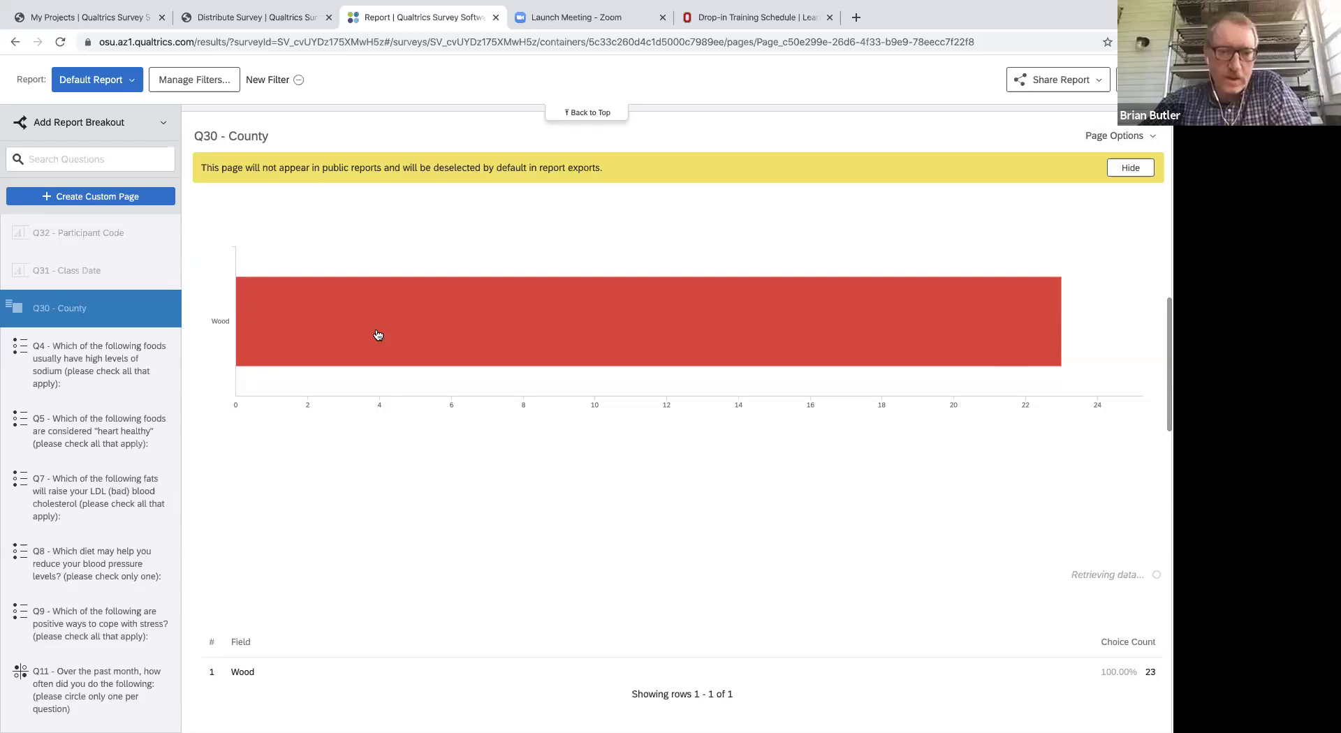
scroll(377, 335, "down", 8)
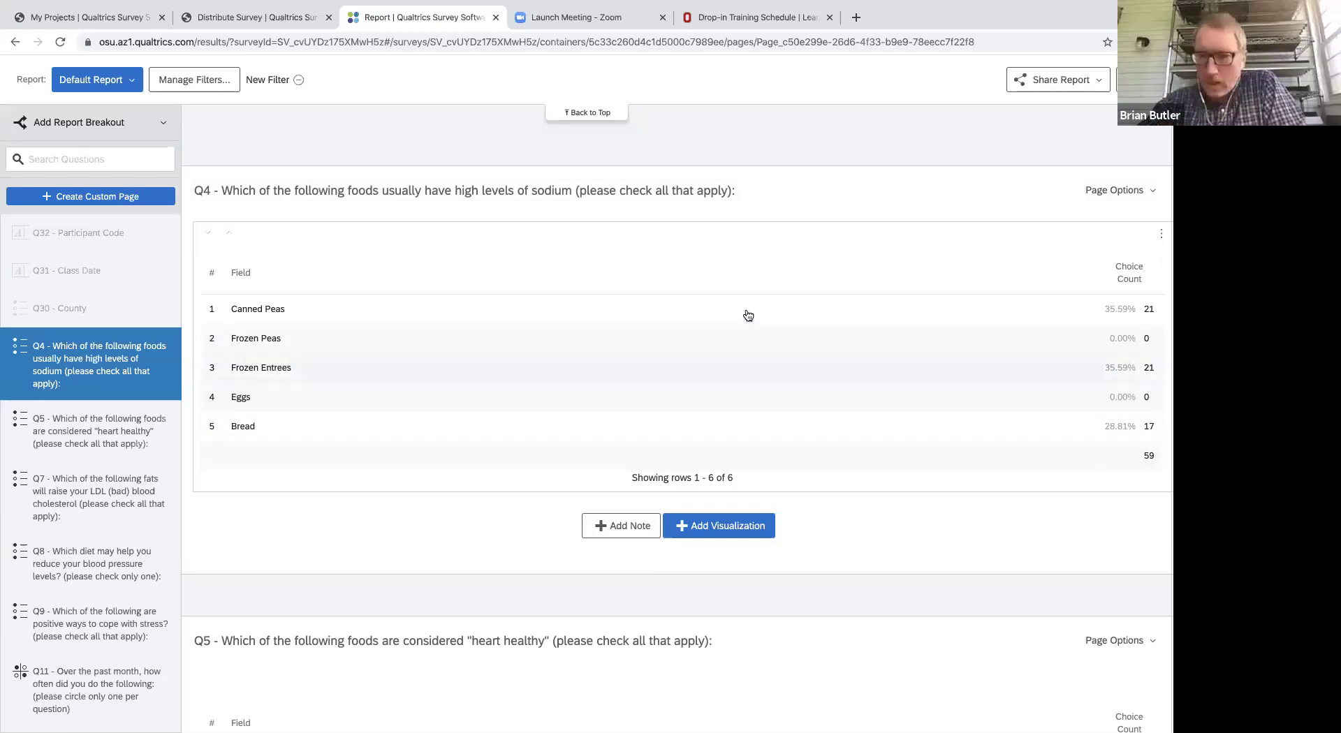
Set the Q4 high-sodium foods table to show 1 decimal place.
scroll(745, 313, "down", 2)
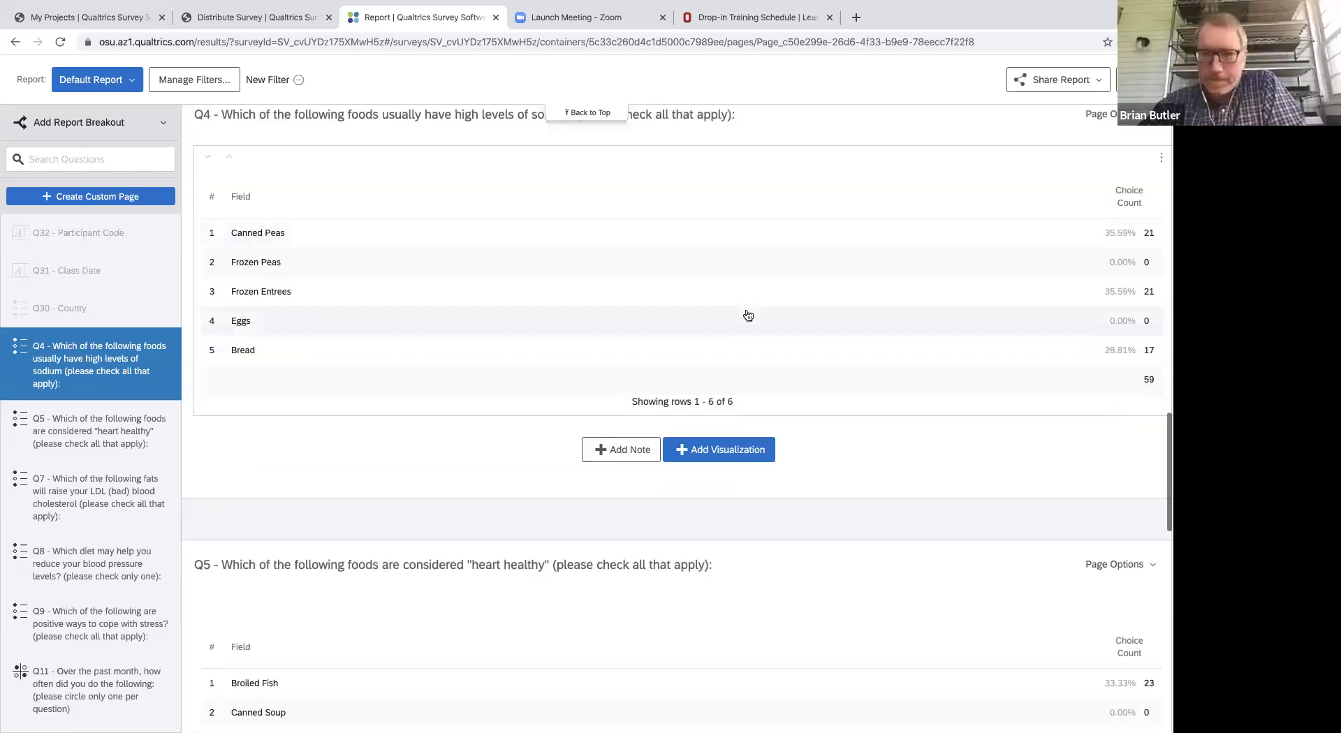
scroll(748, 316, "down", 4)
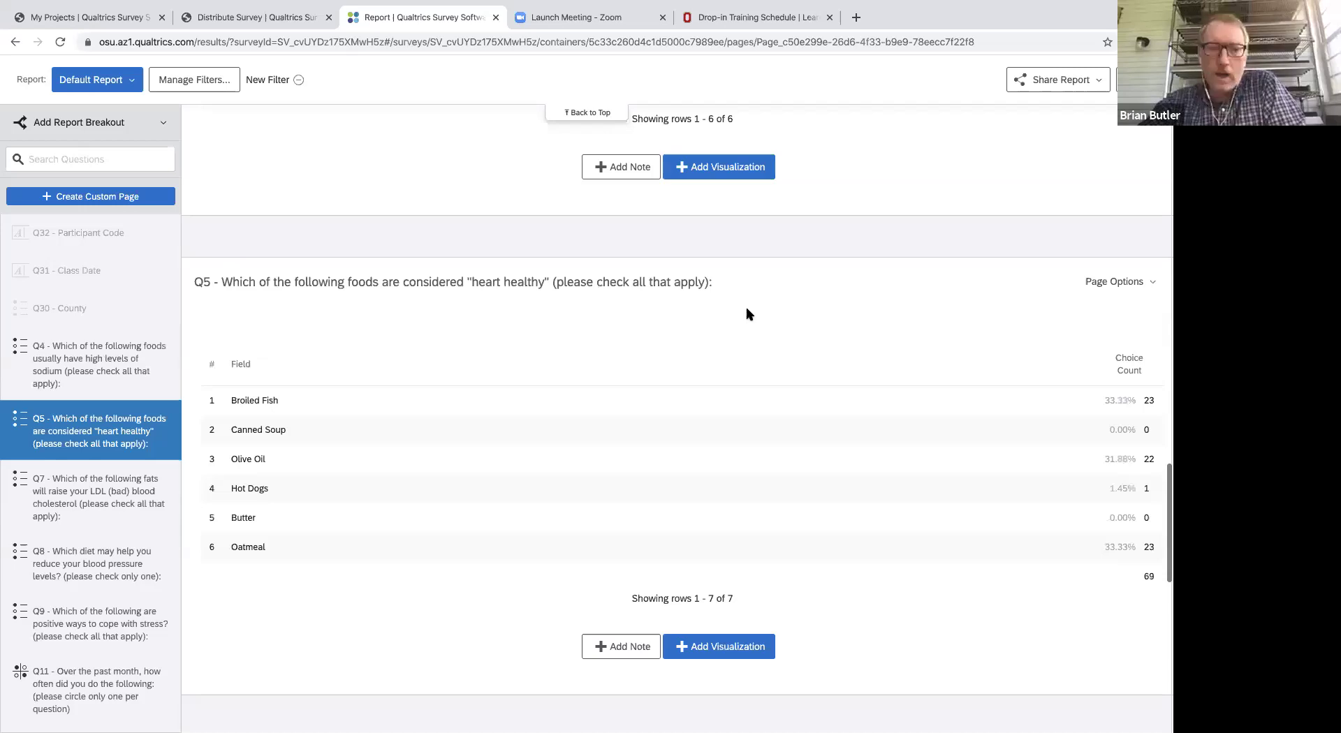
scroll(746, 314, "up", 5)
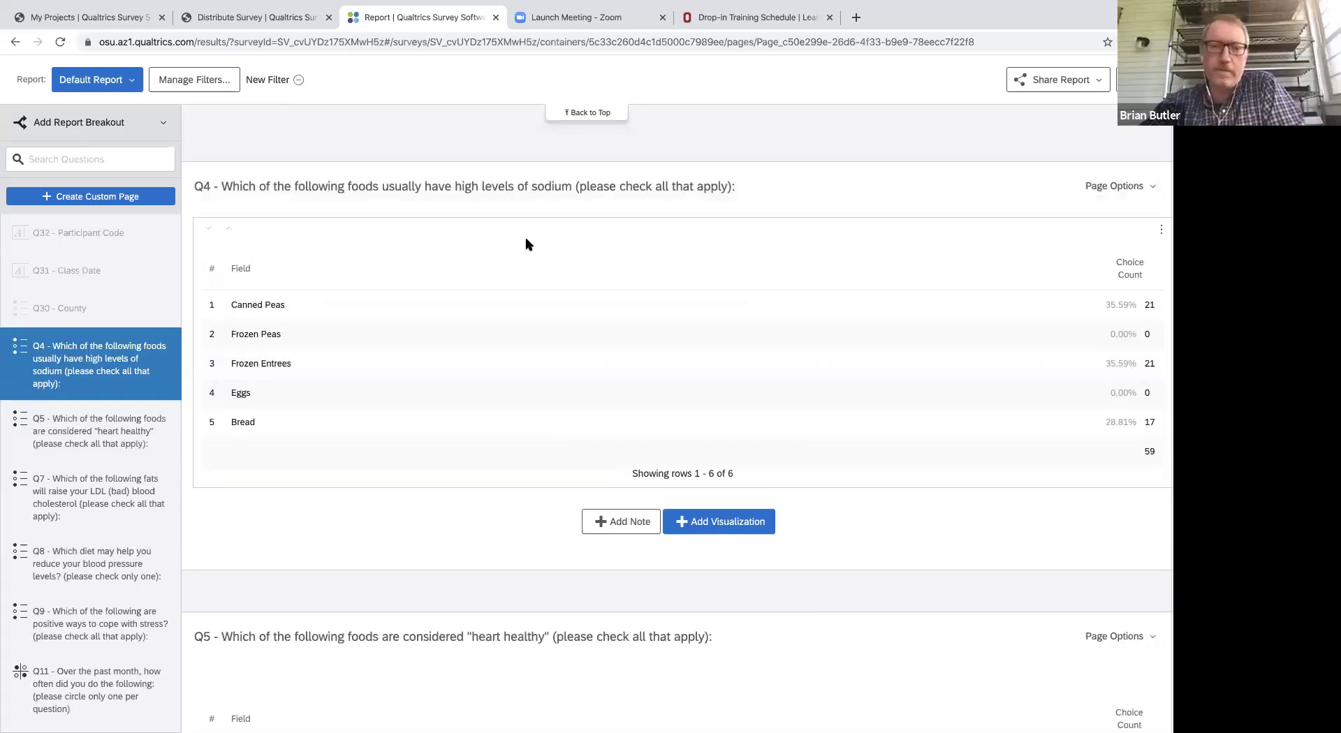
left_click(1073, 309)
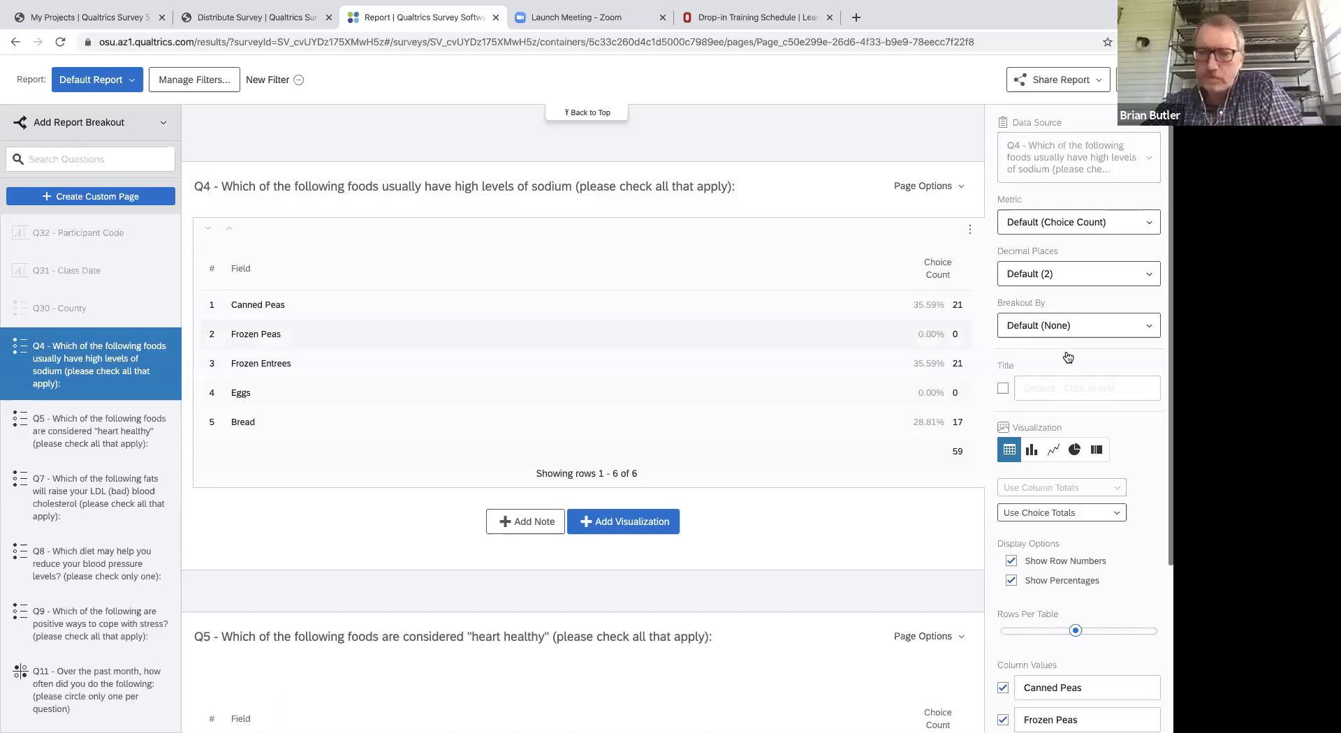
key("1")
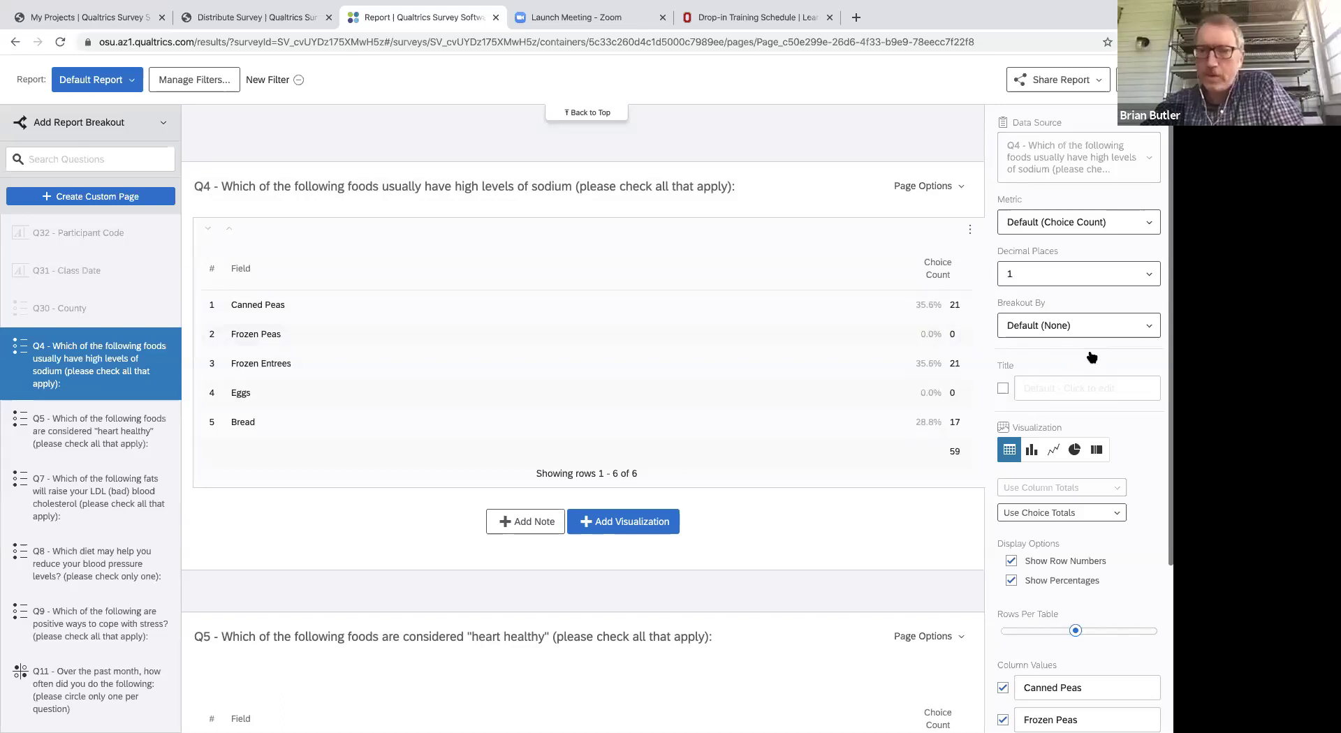
Check the Q4 table's breakout choices, and turn its percentages off and back on.
left_click(1149, 328)
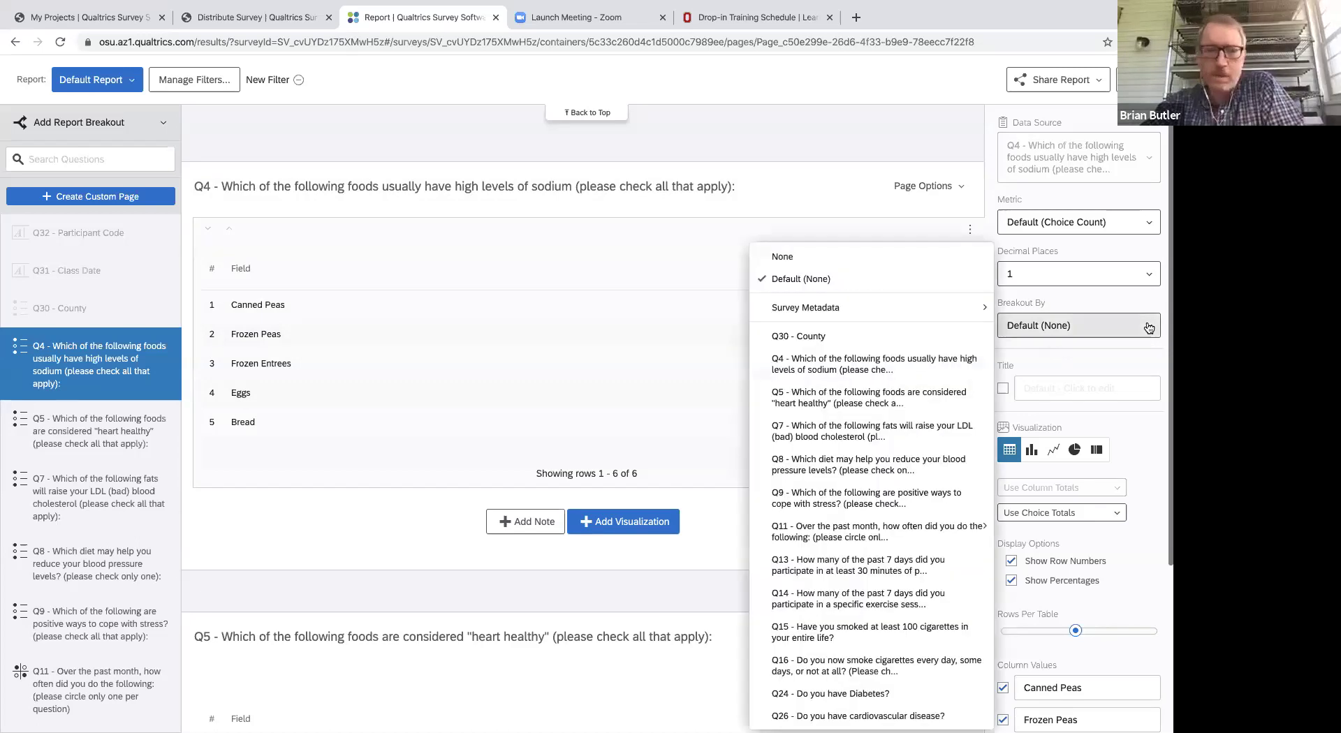
scroll(1116, 251, "down", 3)
left_click(1011, 359)
left_click(1011, 359)
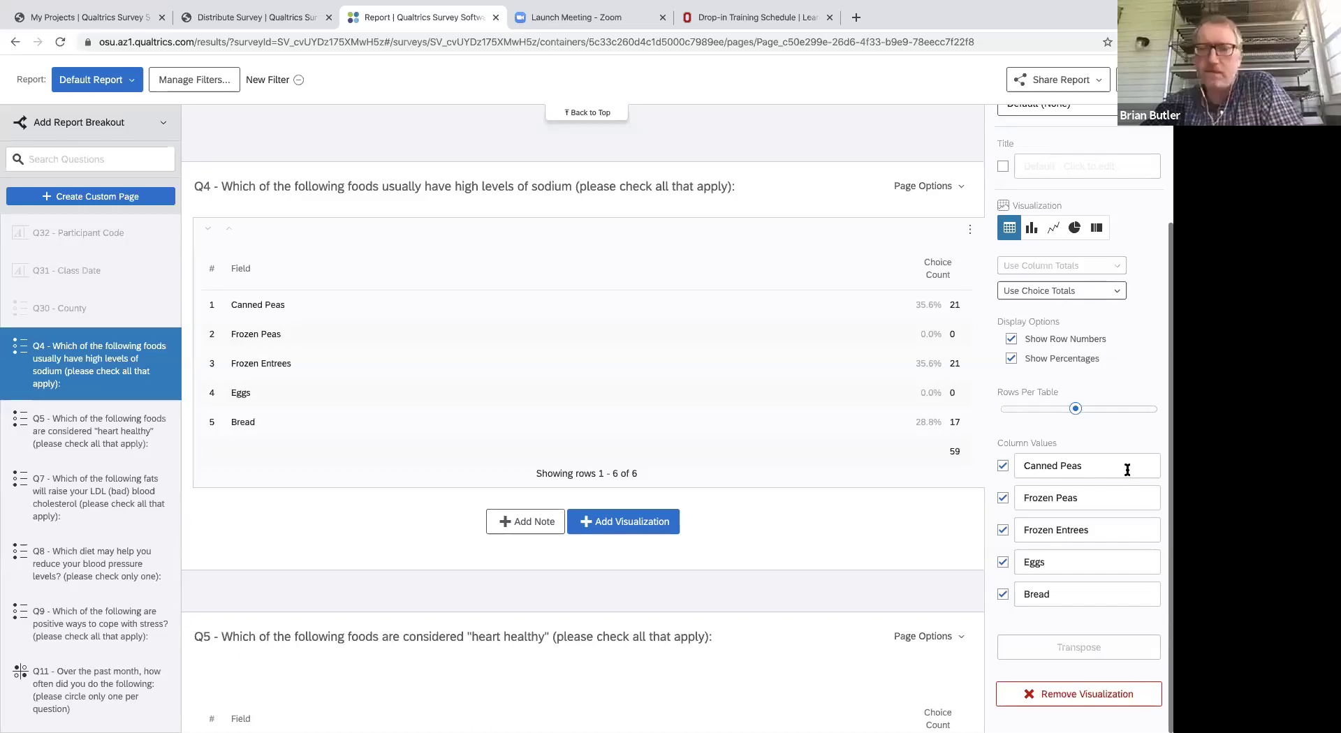
scroll(1127, 470, "up", 1)
scroll(1127, 470, "up", 3)
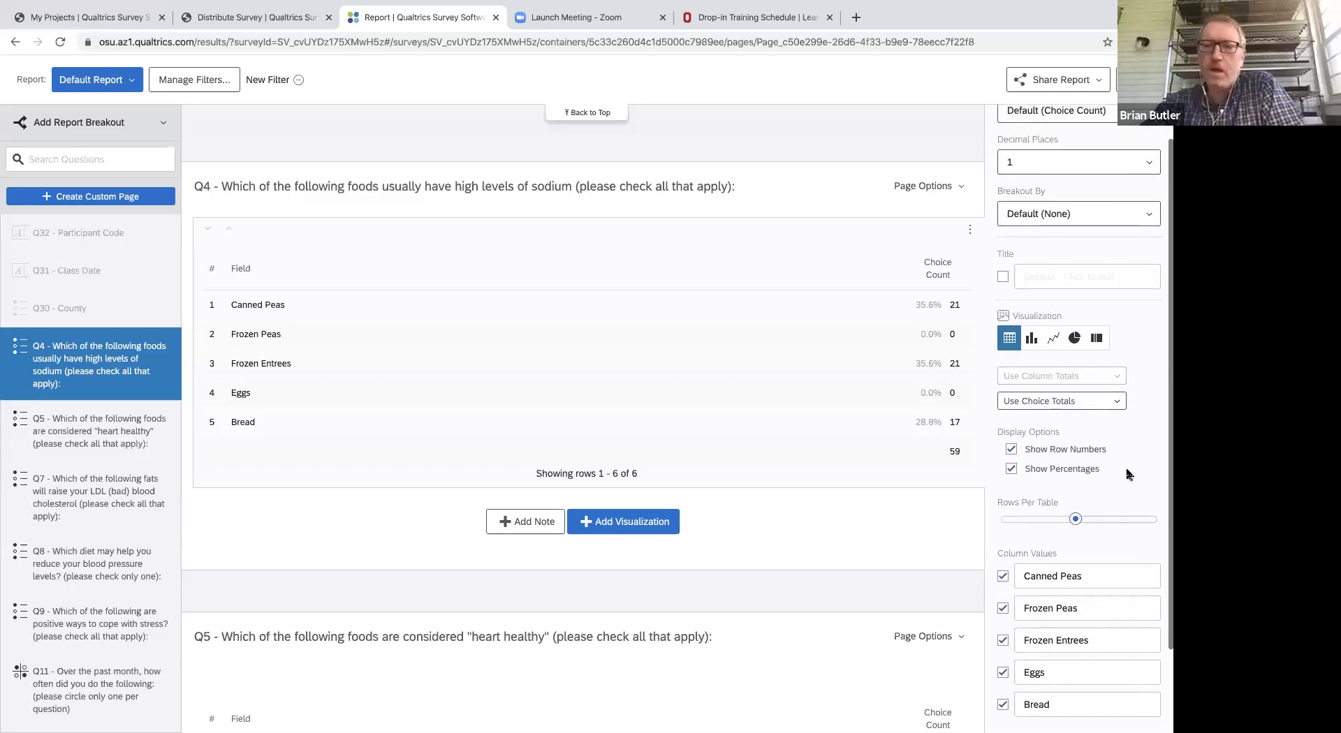
scroll(1047, 426, "up", 1)
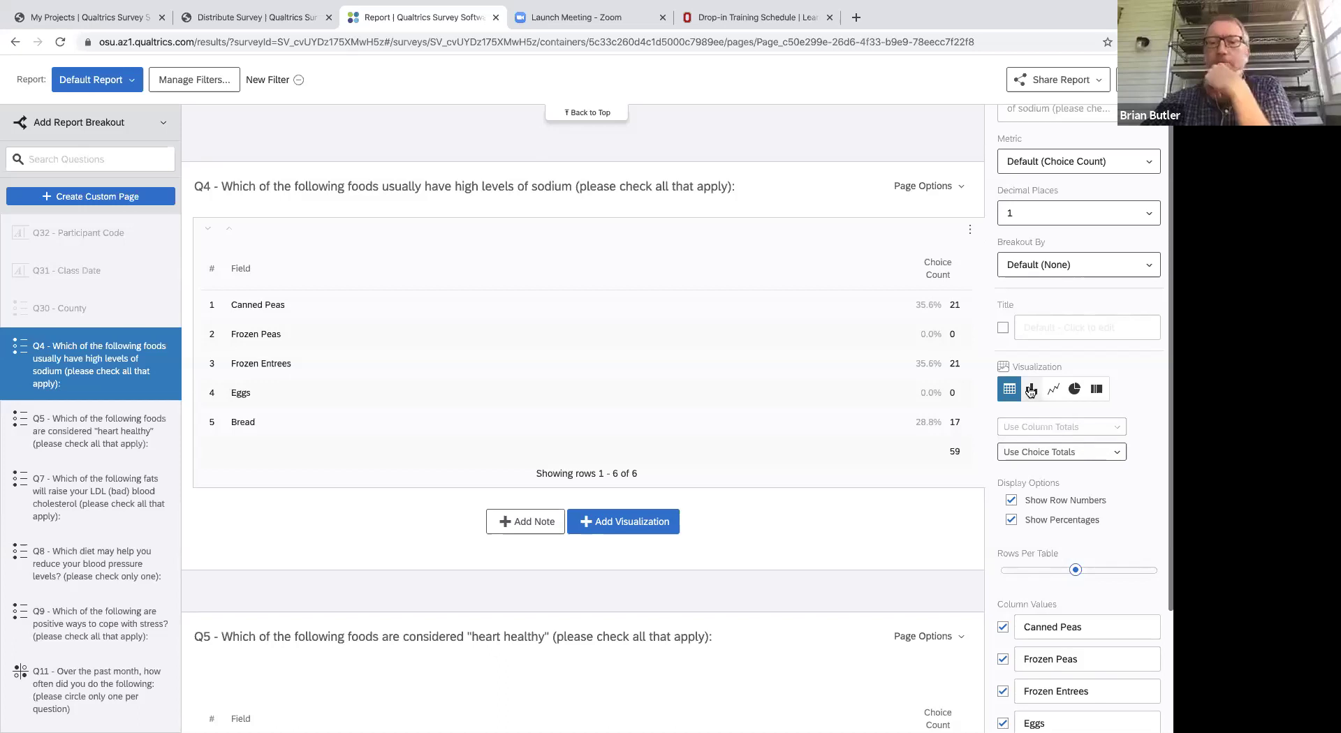
Try displaying the Q4 results as a bar chart and as a pie chart.
left_click(1030, 391)
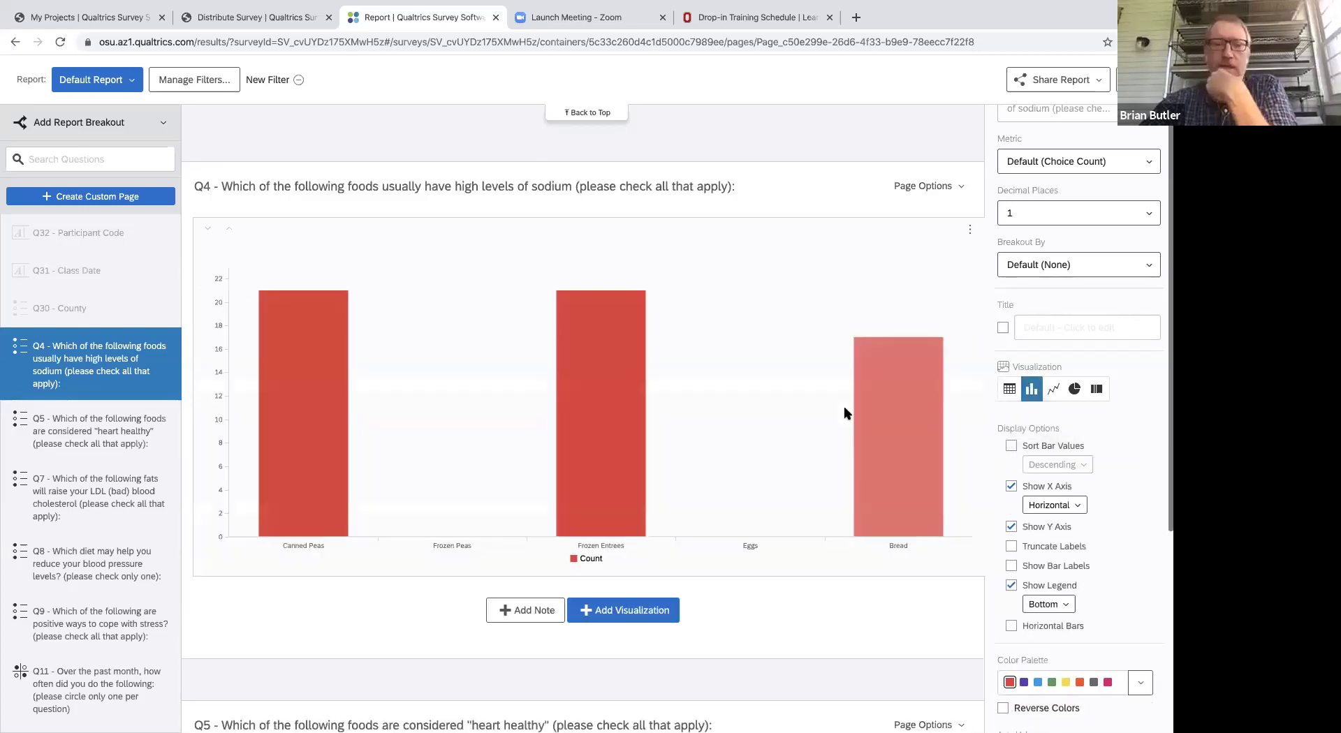
mouse_move(755, 395)
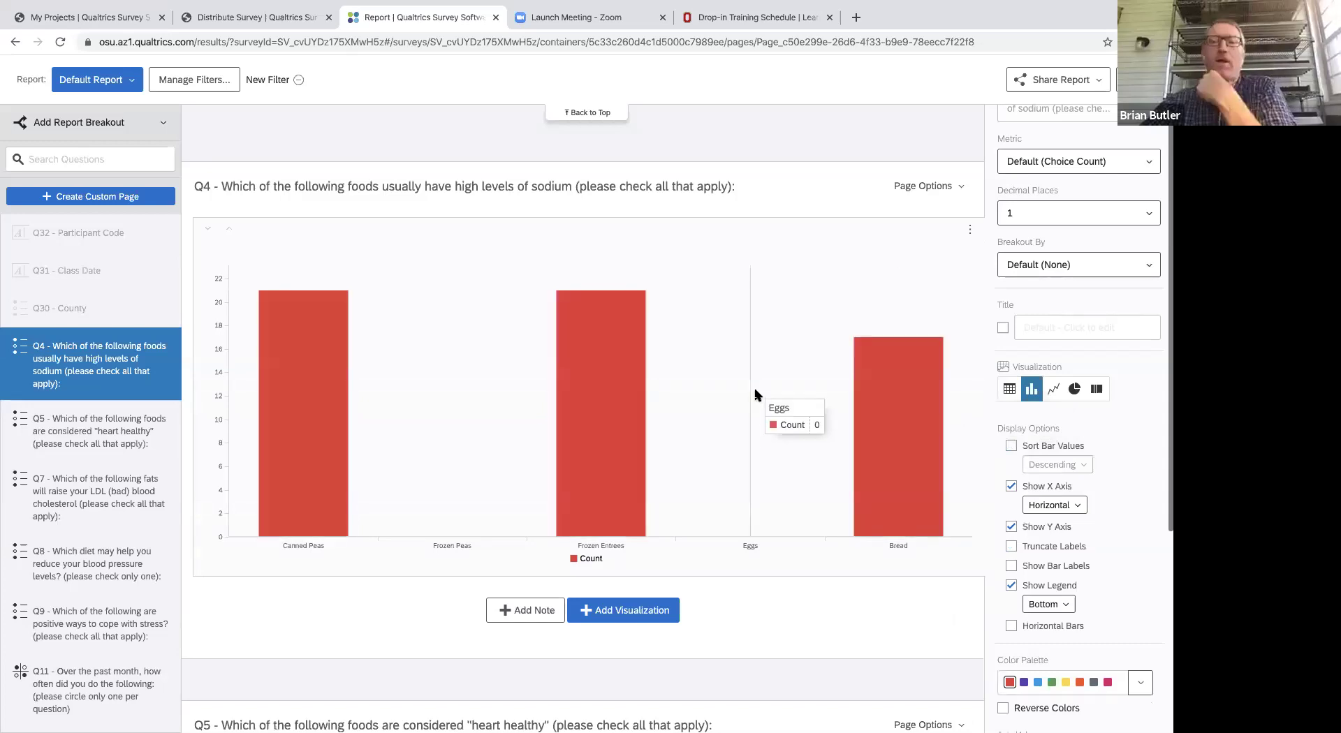
left_click(1073, 389)
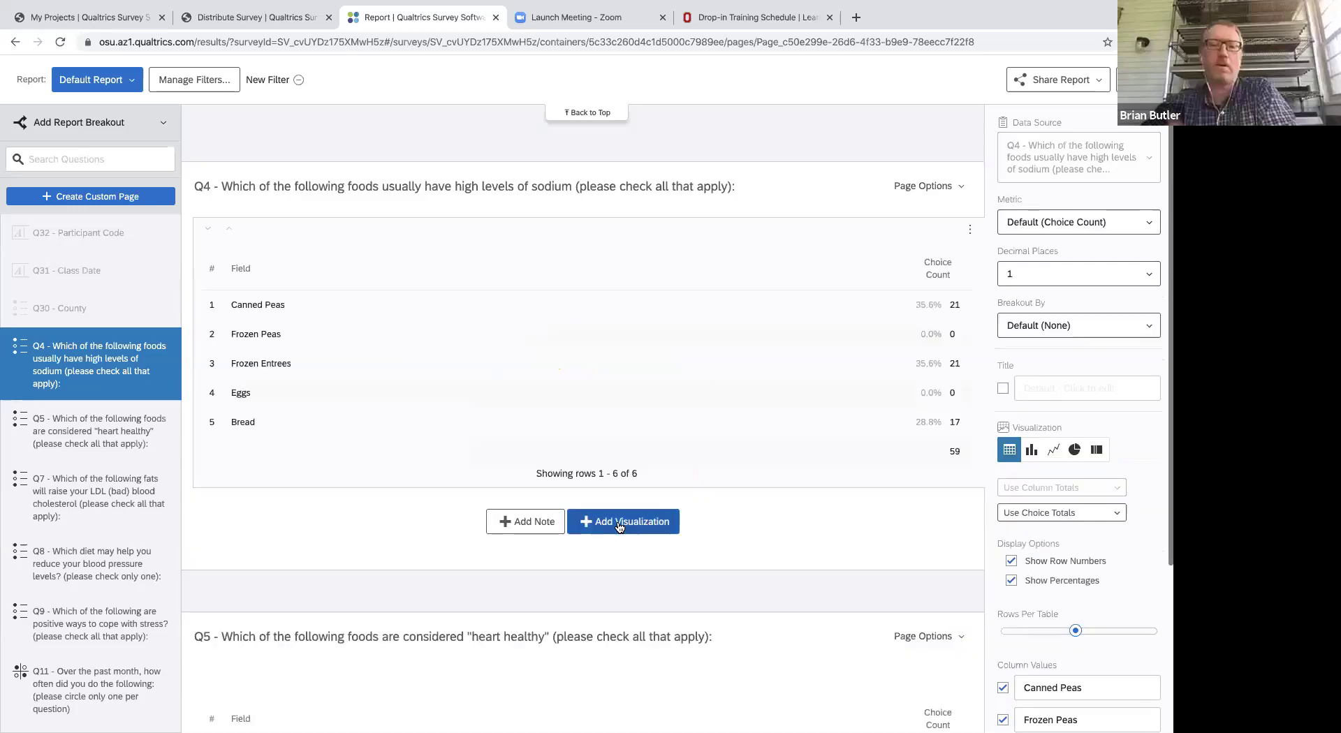
Add a second visualization below the Q4 table and make it a pie chart.
left_click(614, 520)
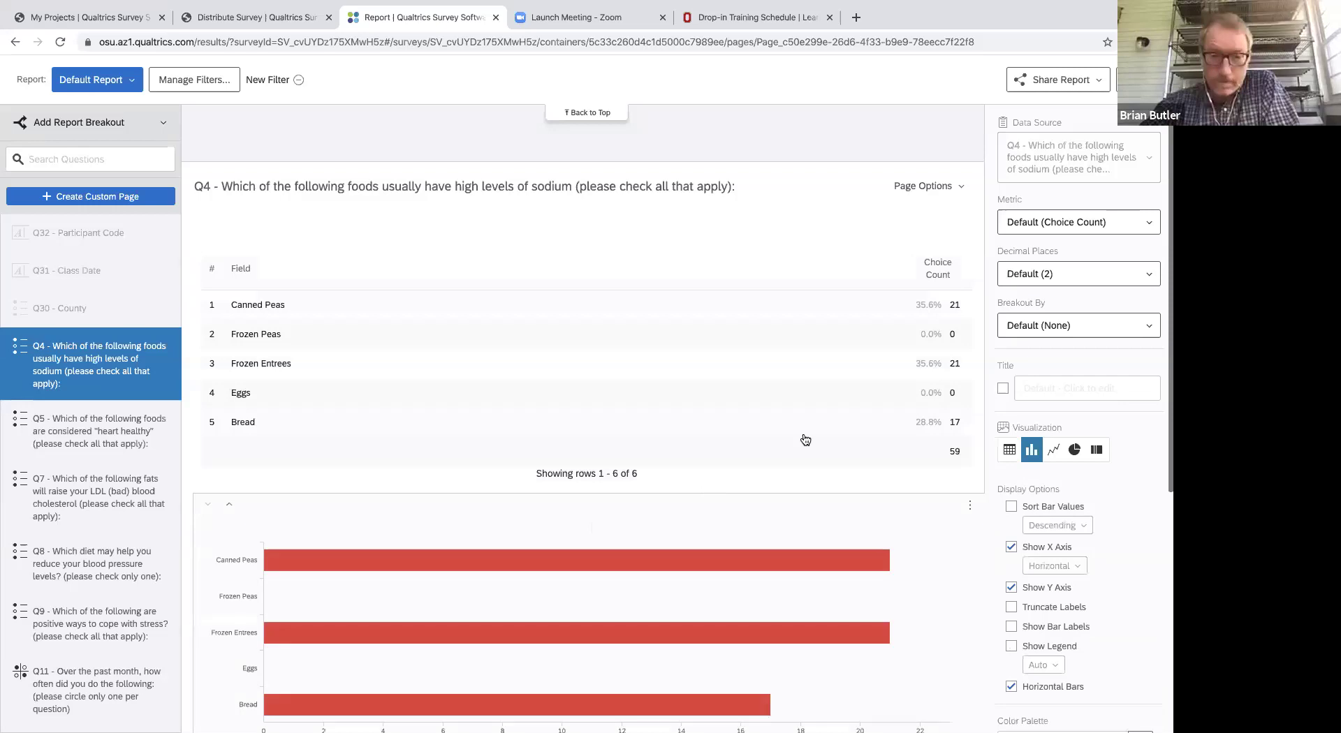
scroll(607, 468, "down", 3)
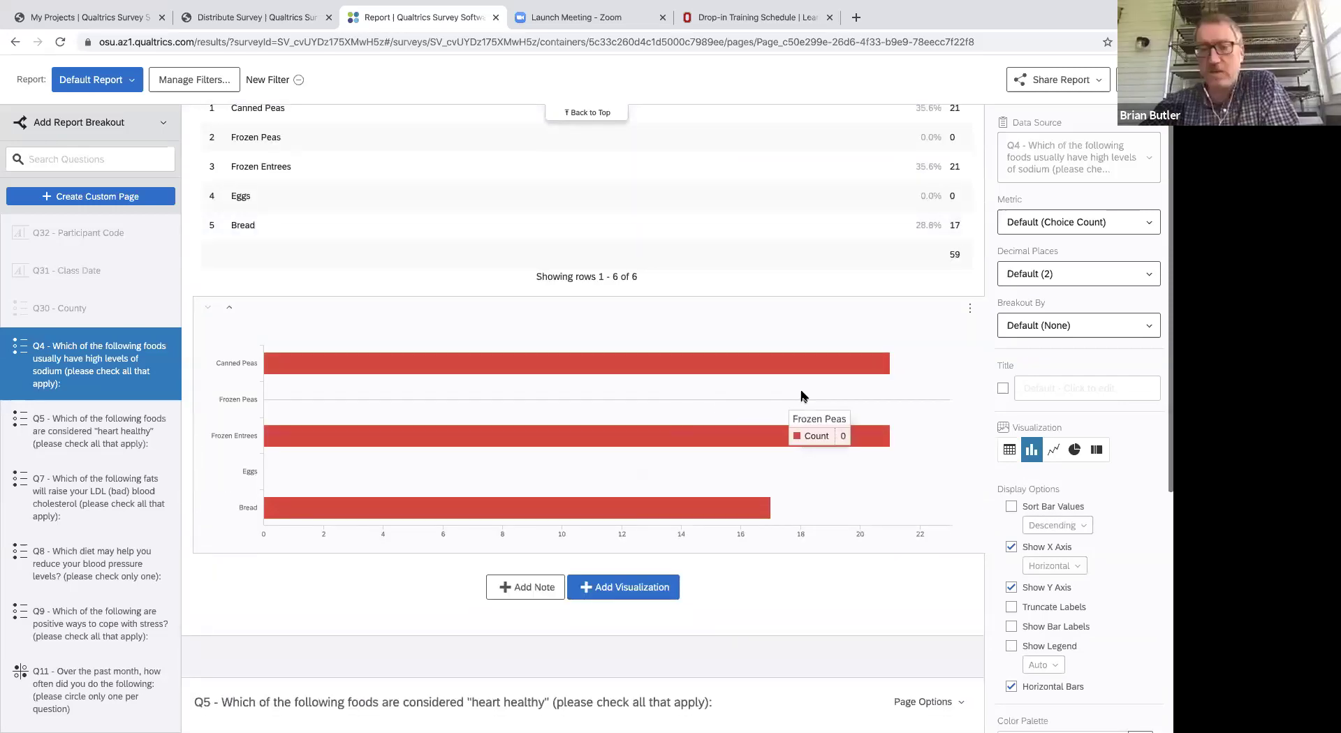
left_click(1074, 451)
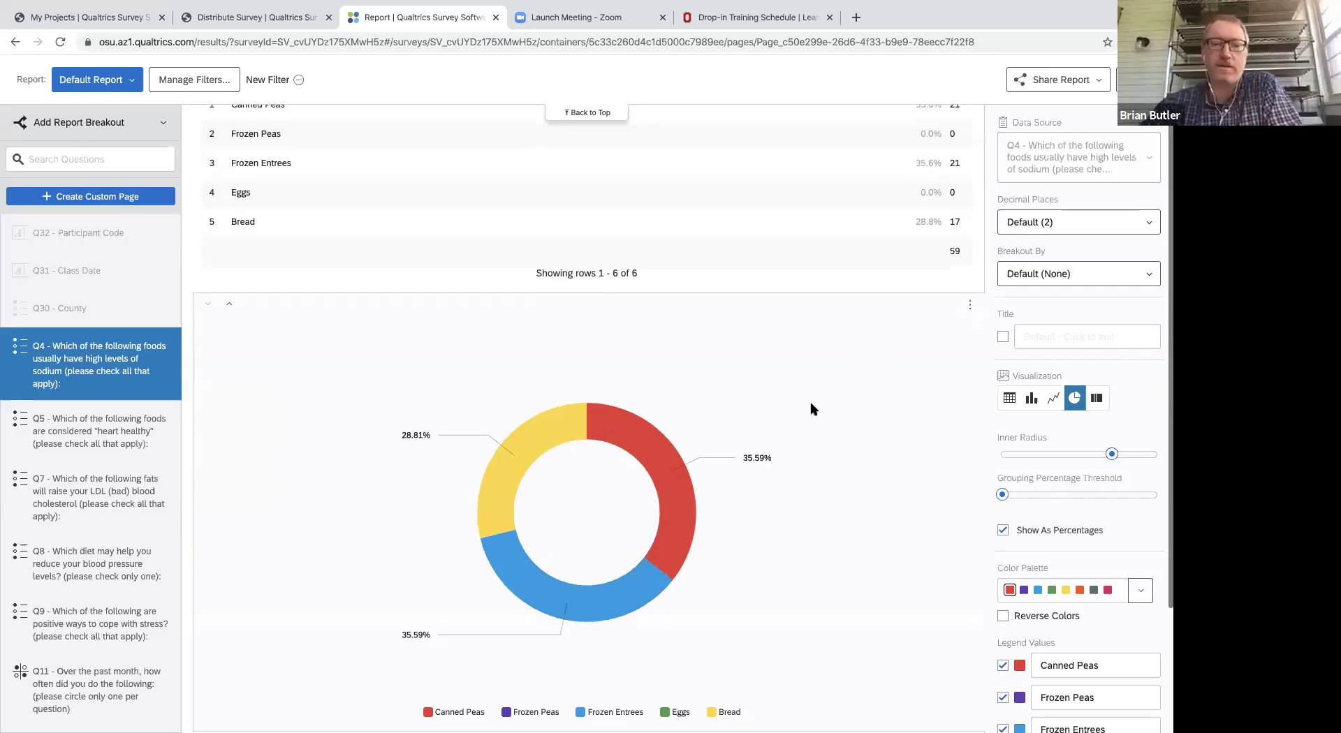
scroll(810, 407, "down", 3)
scroll(810, 407, "up", 3)
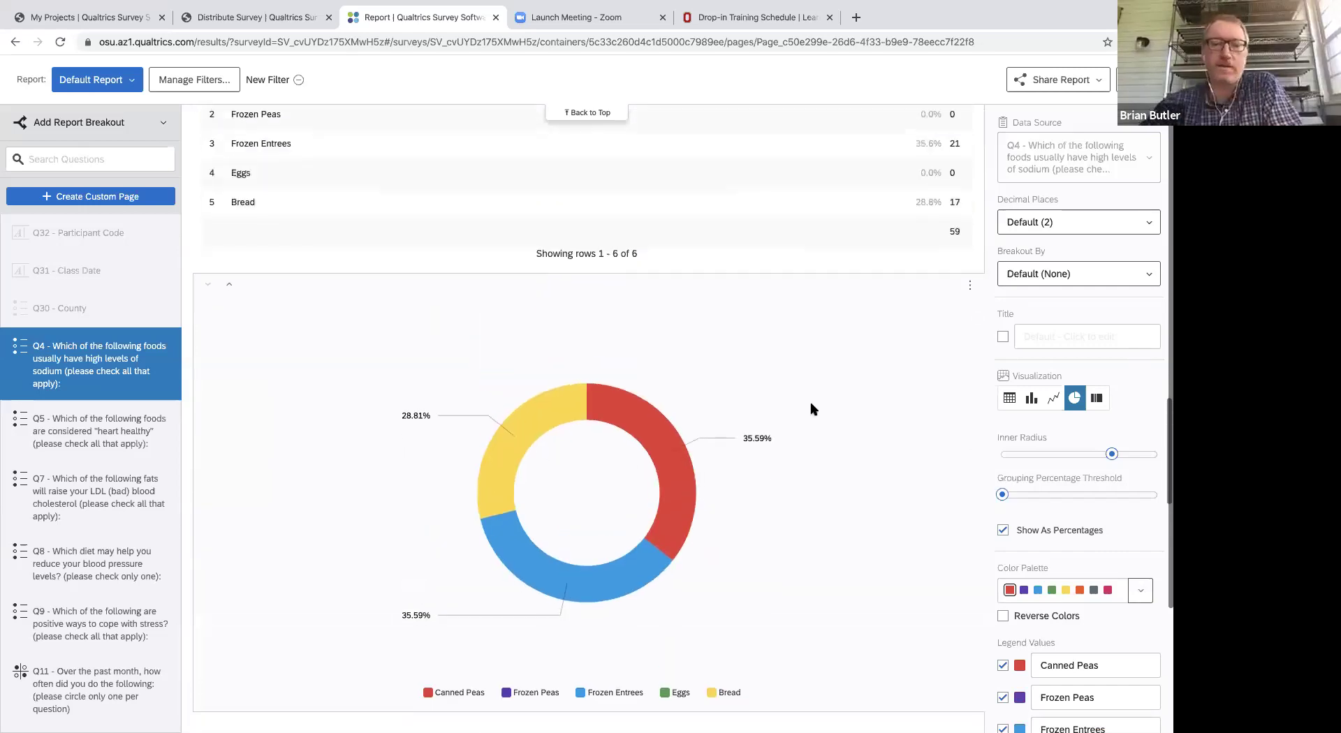
scroll(751, 300, "down", 2)
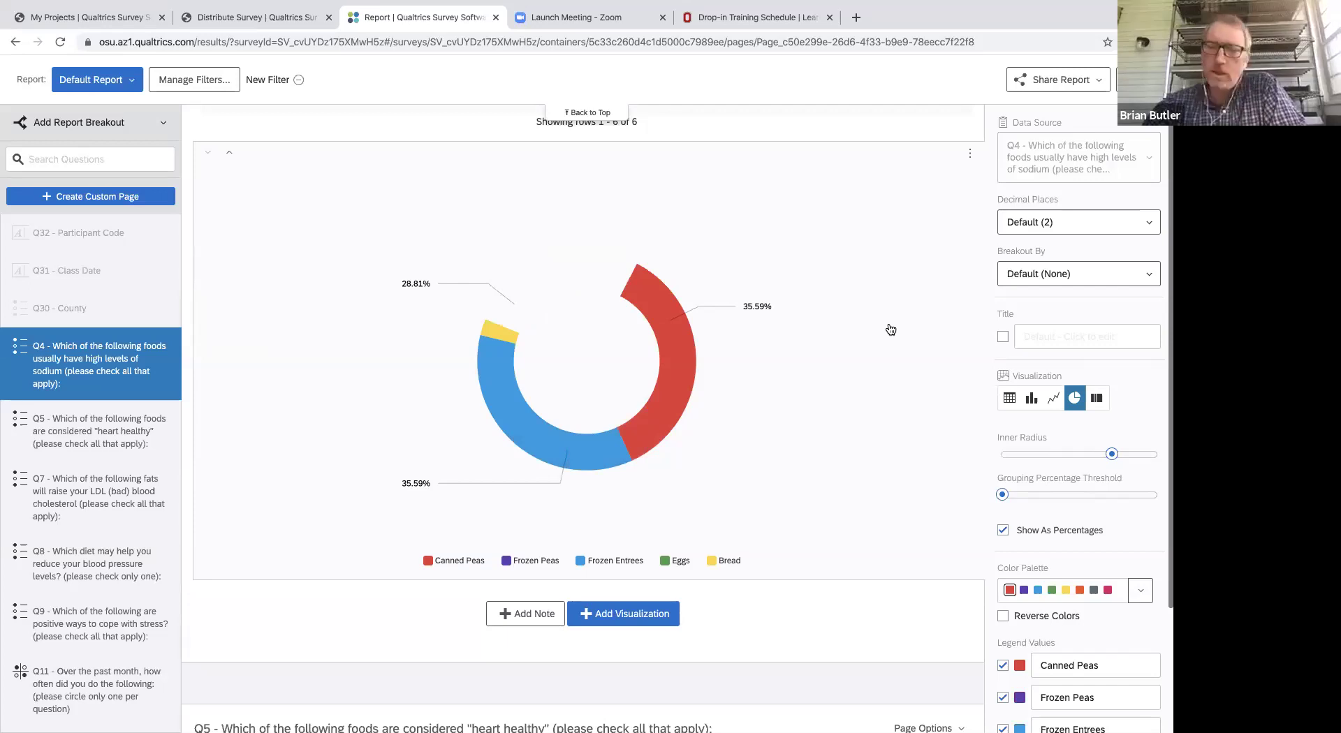
Add a bar chart visualization to the Q11 page on how often habits were practised over the past month.
scroll(890, 329, "down", 20)
scroll(289, 335, "down", 8)
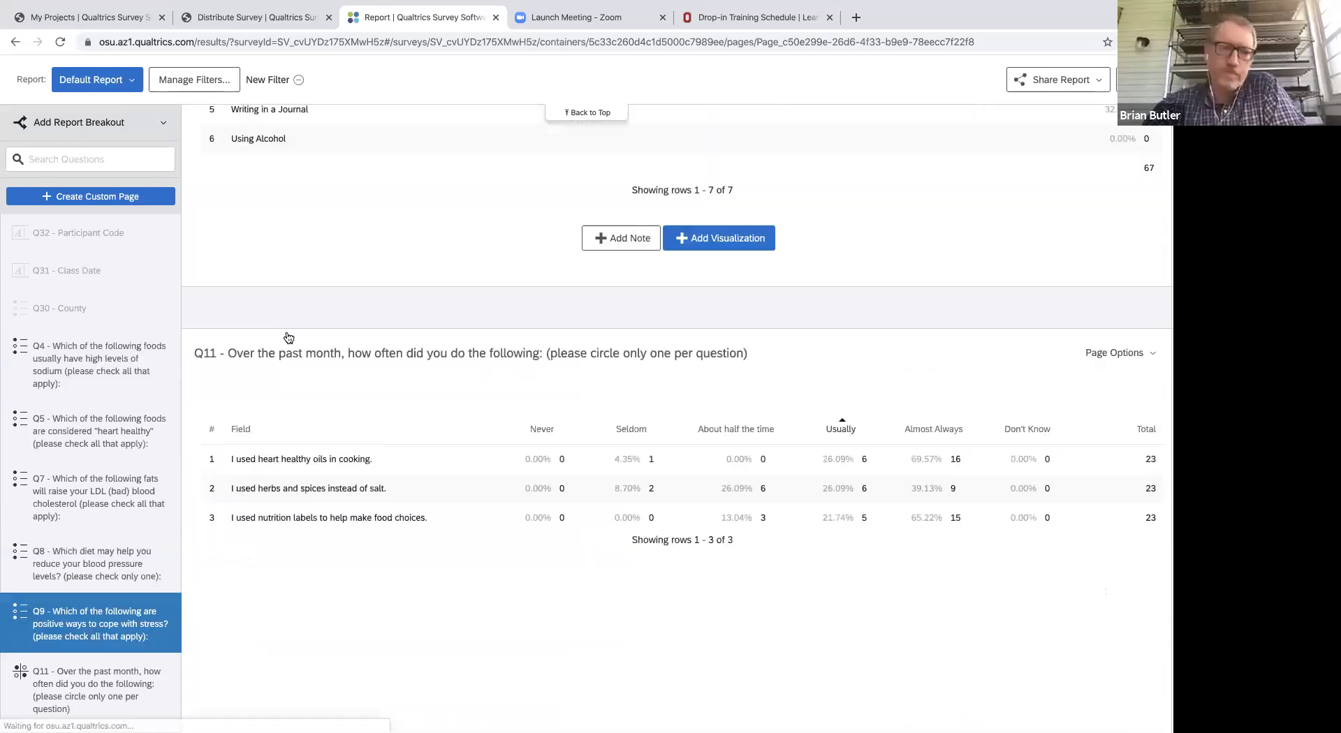
scroll(421, 244, "down", 2)
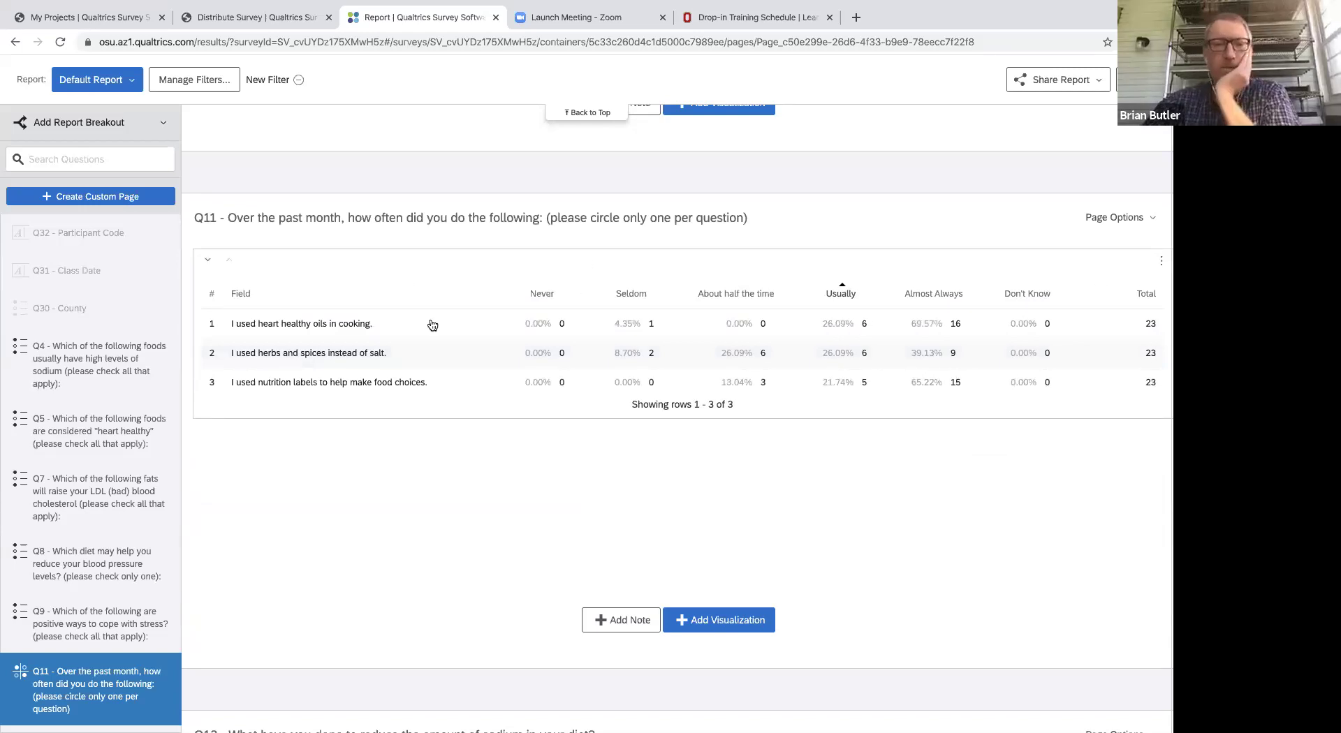
left_click(714, 623)
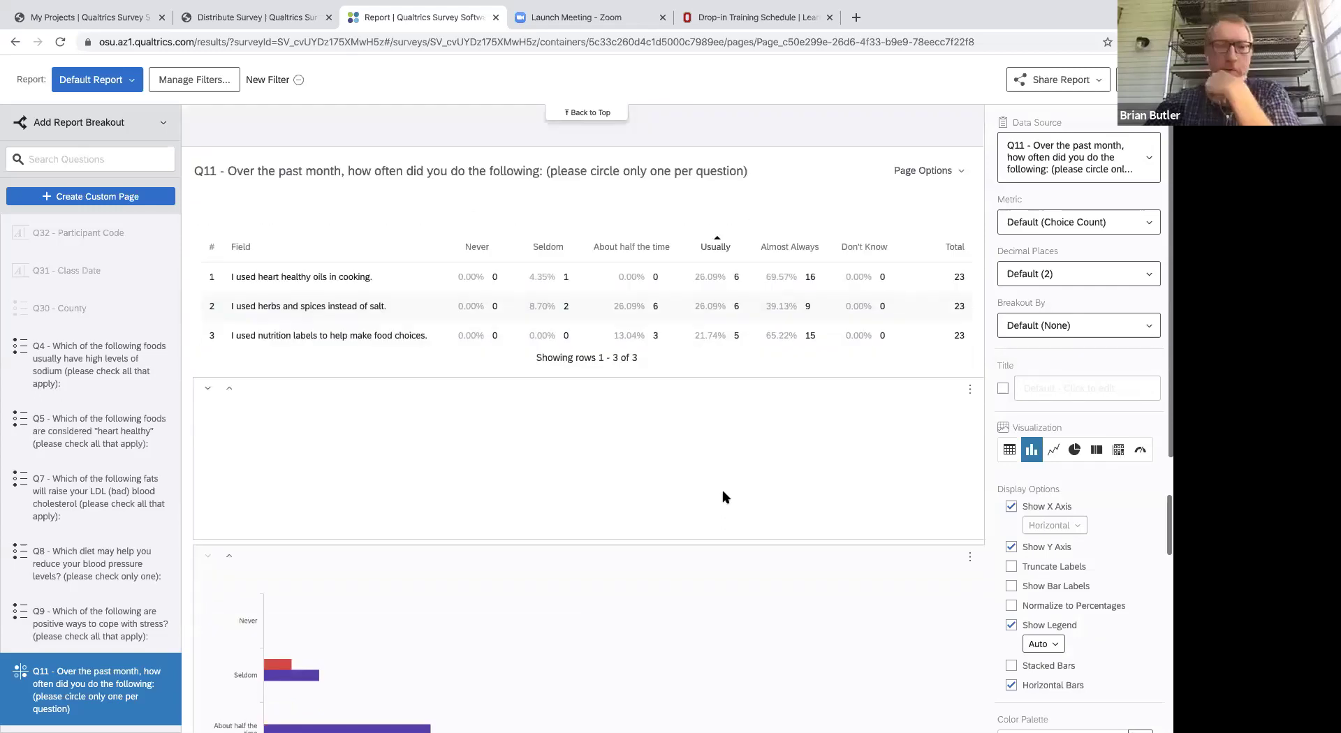
scroll(722, 496, "down", 5)
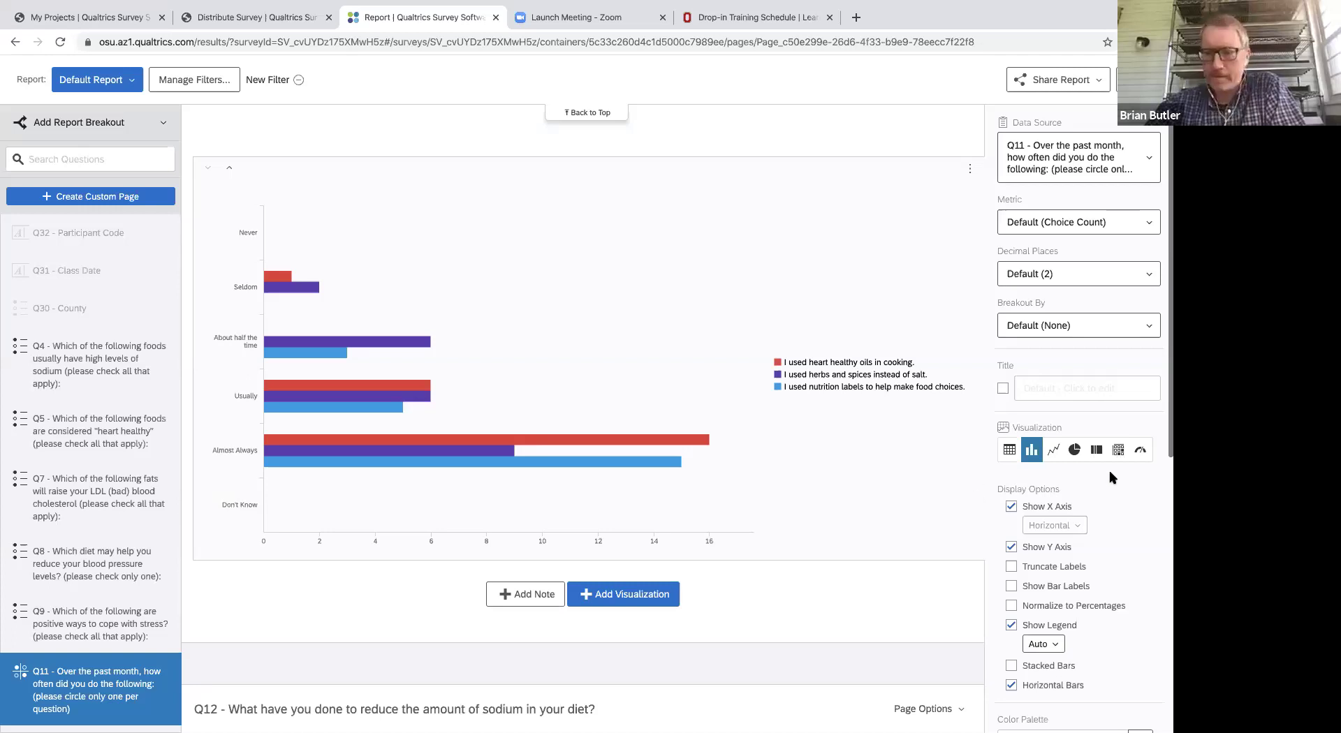
Transpose the Q11 bar chart so the statements form the axis and the frequency answers form the legend.
scroll(1111, 477, "down", 3)
scroll(1112, 478, "down", 4)
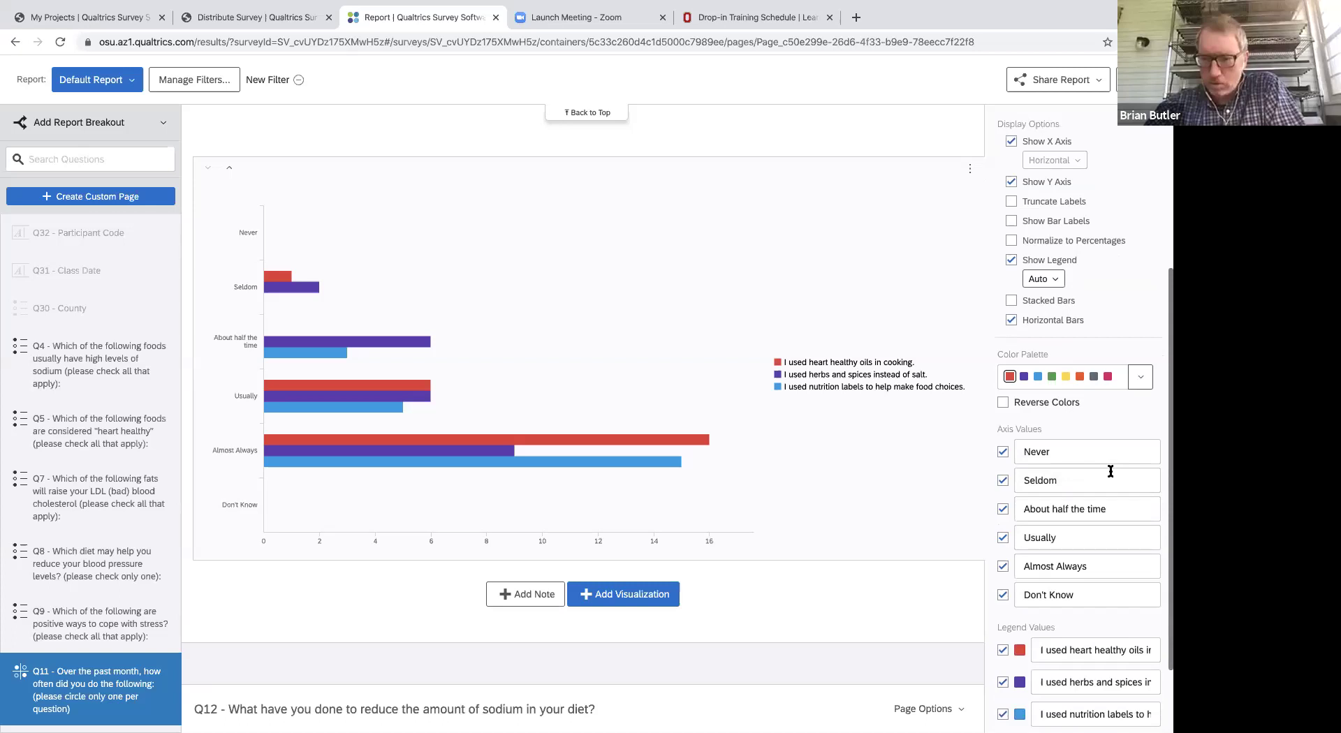
scroll(1048, 646, "down", 2)
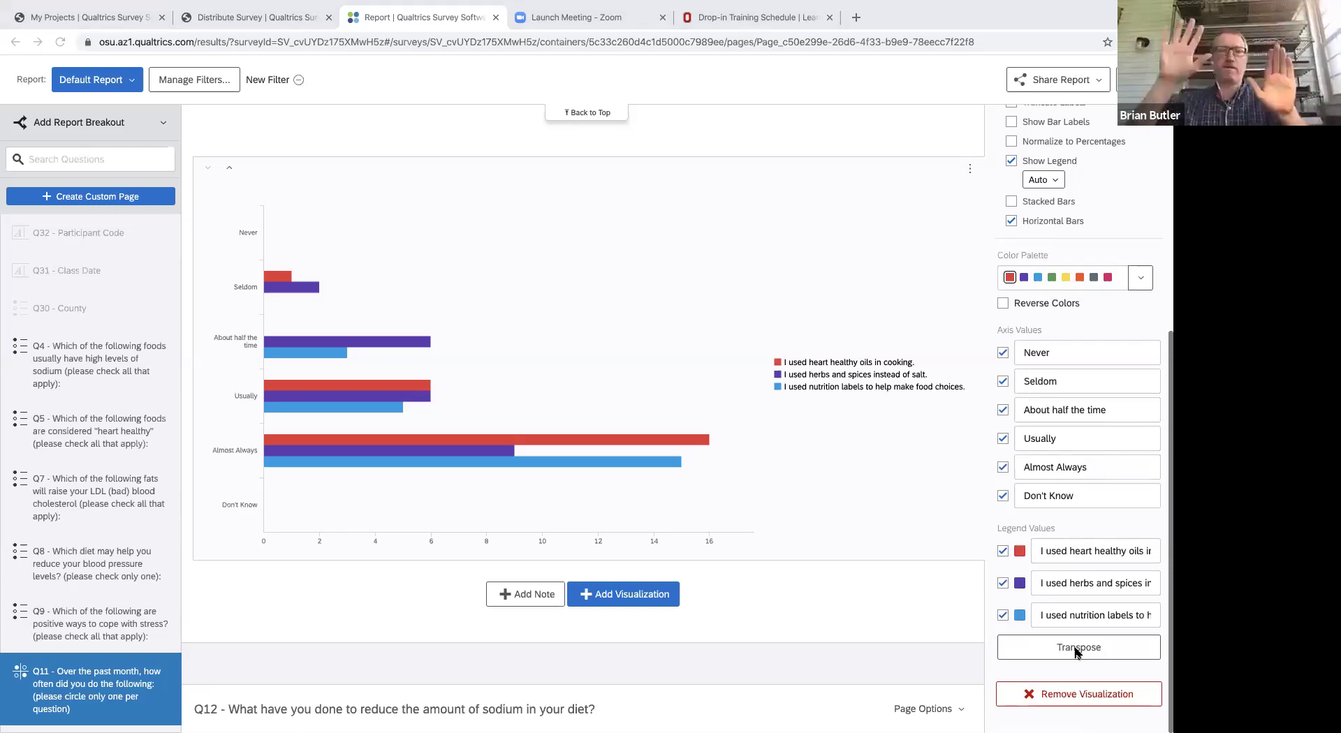
left_click(1076, 649)
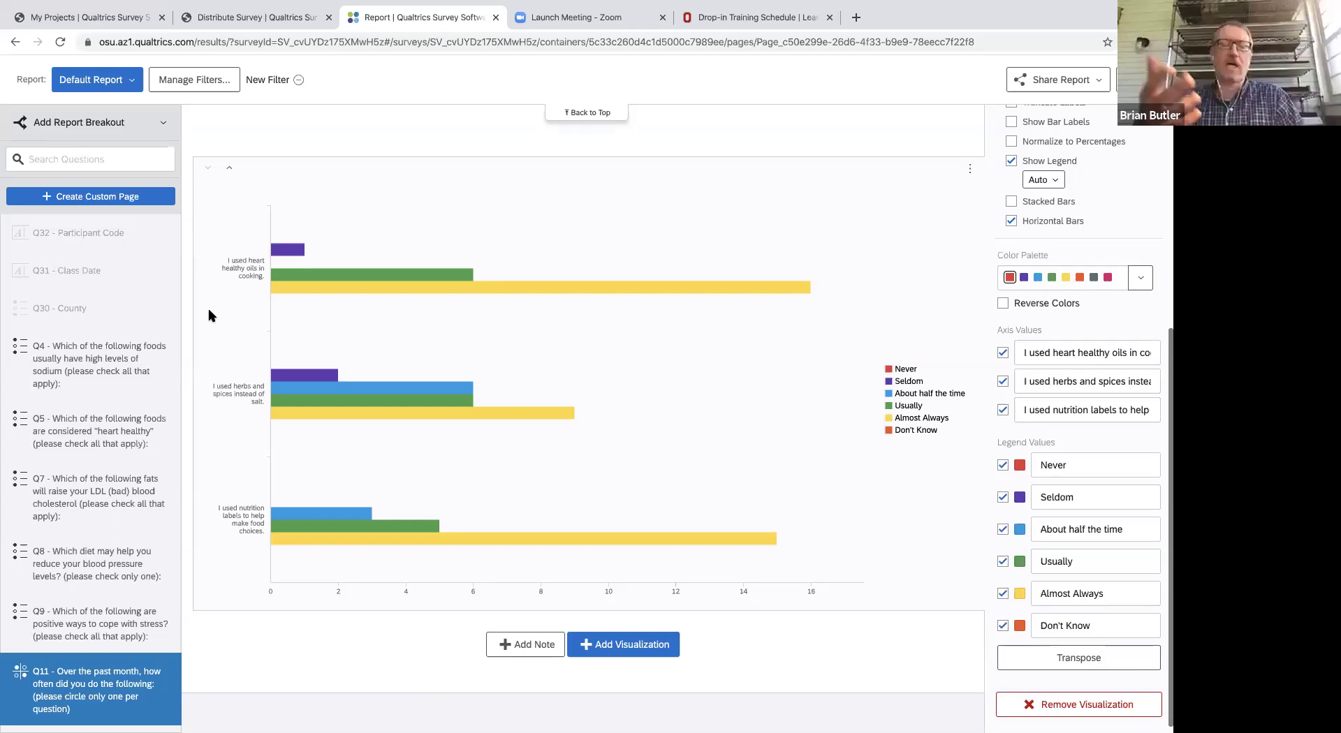
Review the Q12 text answers on reducing sodium, and exclude that page from public reports and default report exports.
scroll(208, 315, "down", 6)
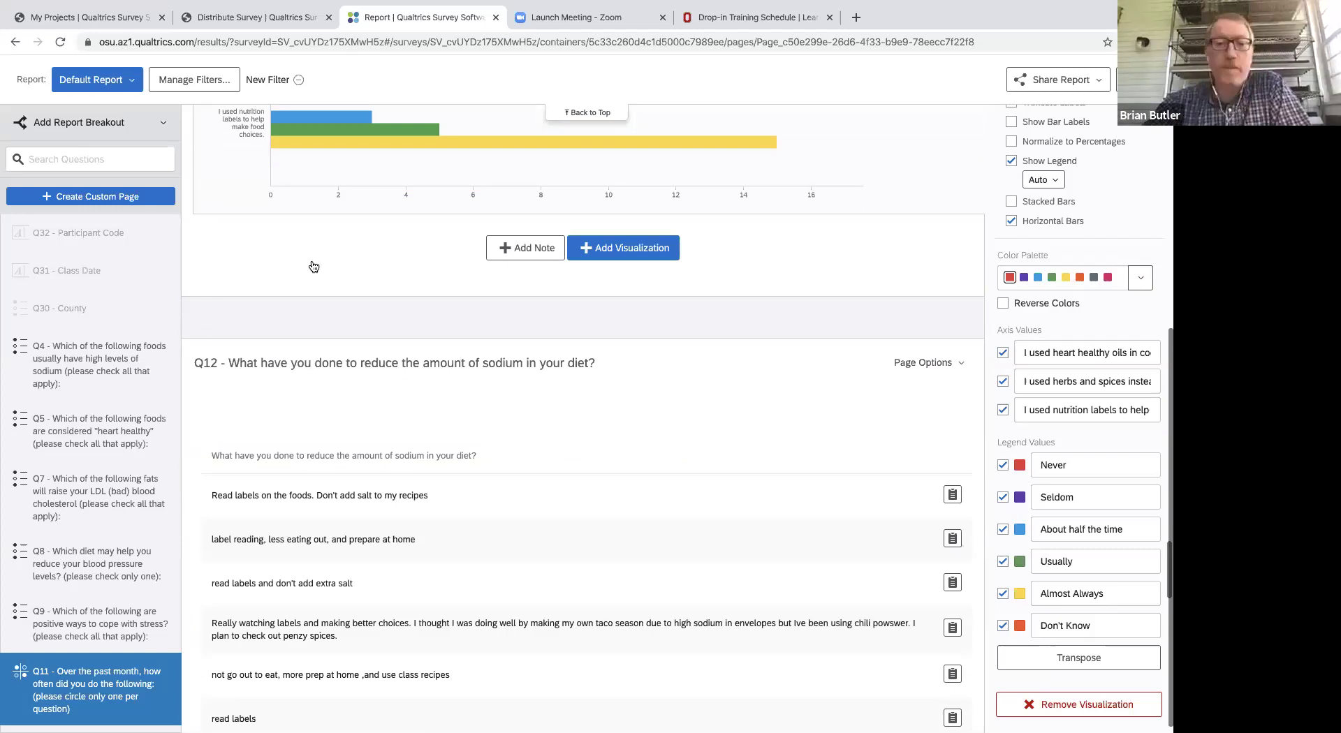
scroll(587, 433, "down", 3)
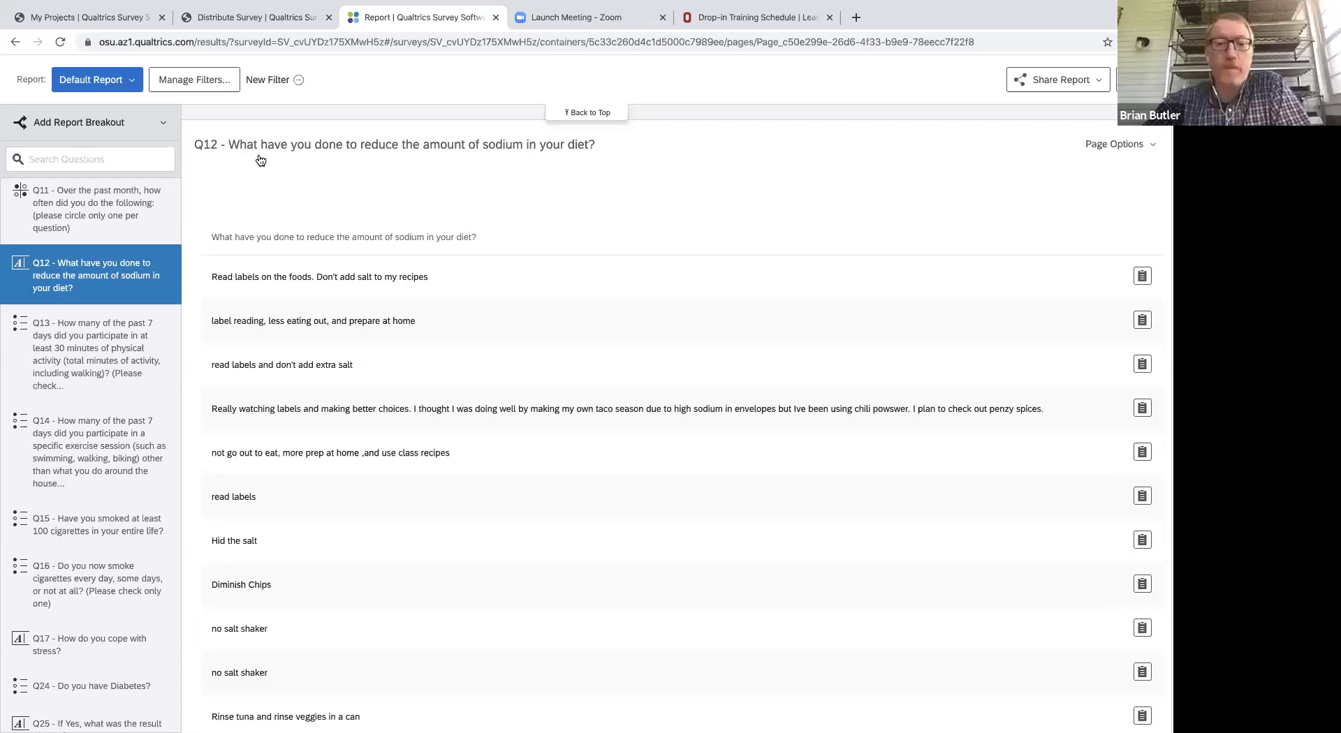
scroll(491, 345, "down", 5)
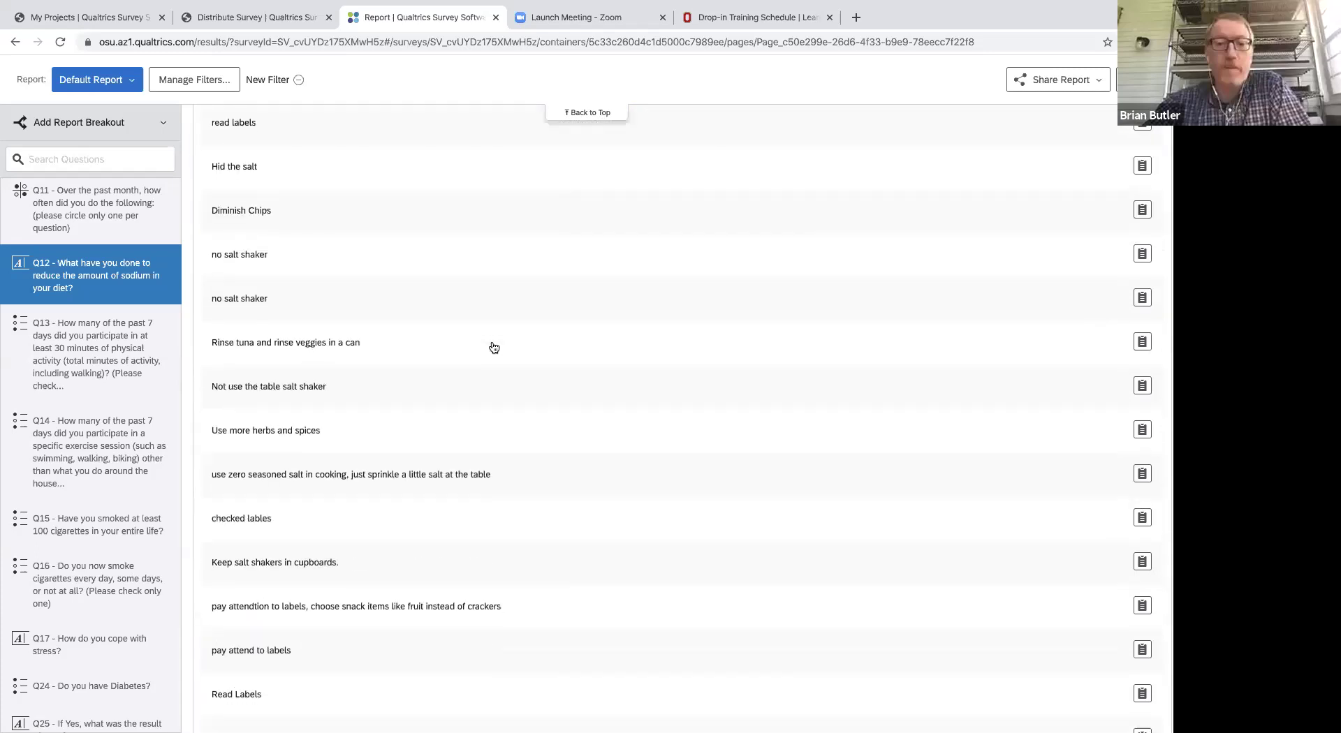
scroll(494, 347, "down", 1)
scroll(494, 347, "up", 1)
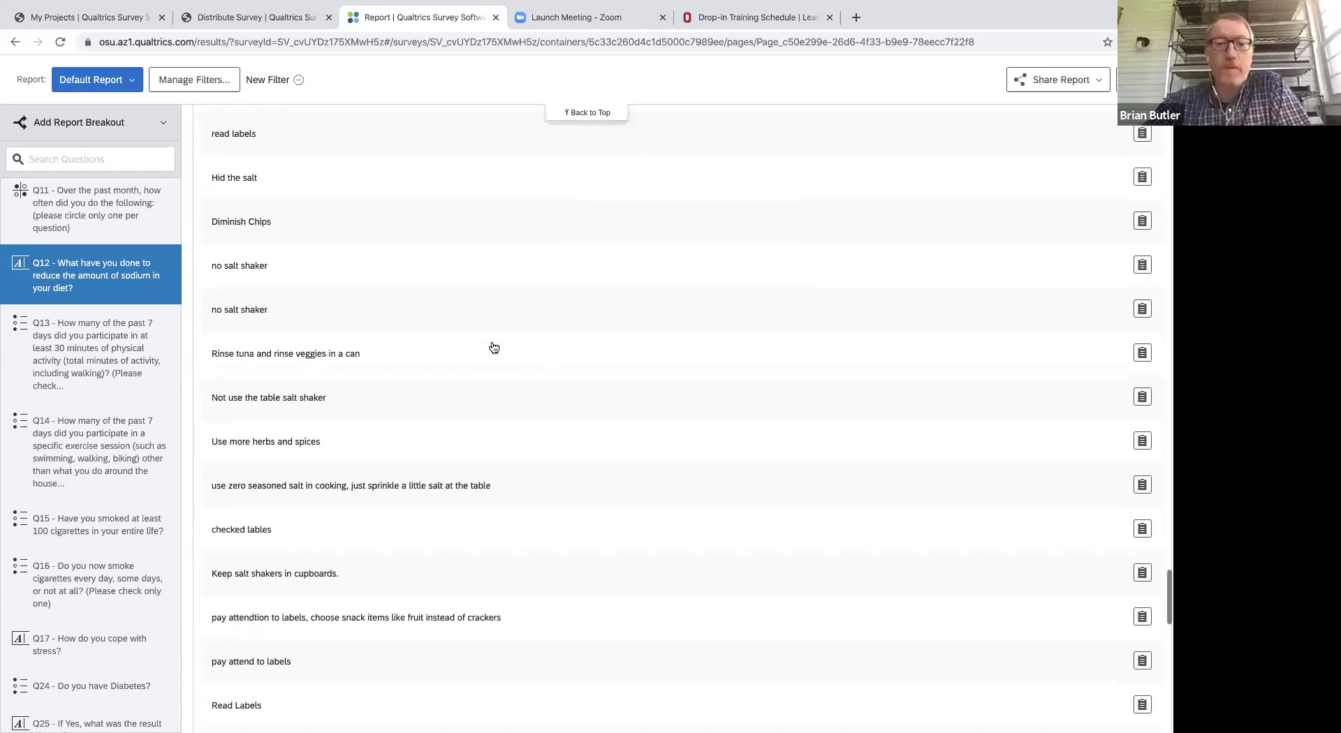
scroll(494, 347, "up", 3)
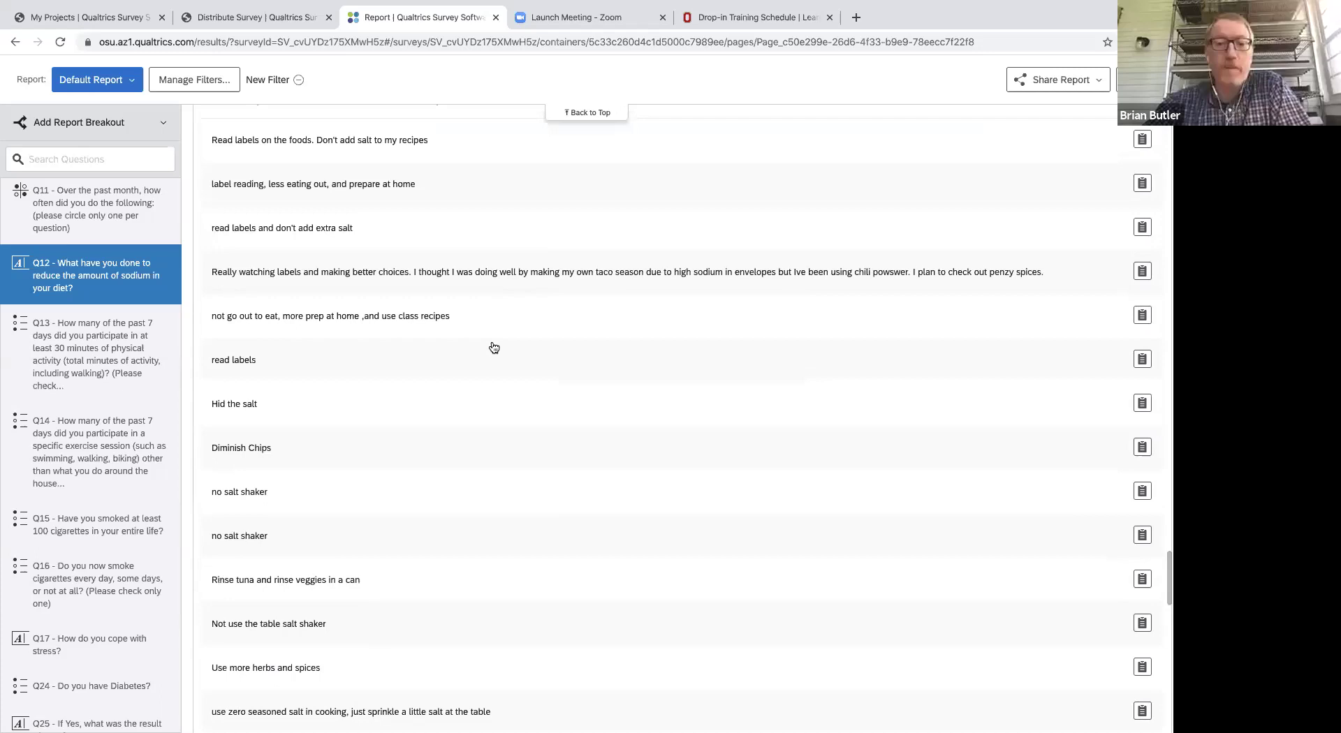
scroll(494, 348, "up", 2)
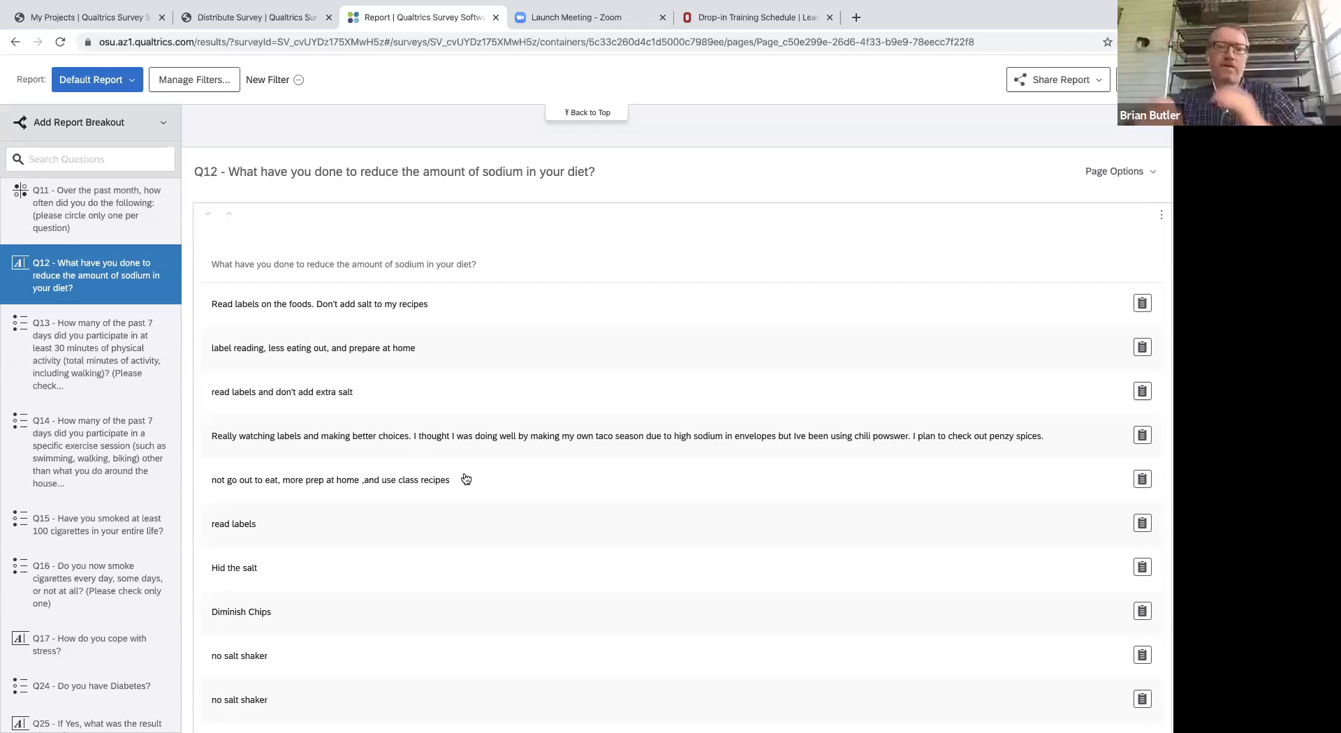
left_click(17, 263)
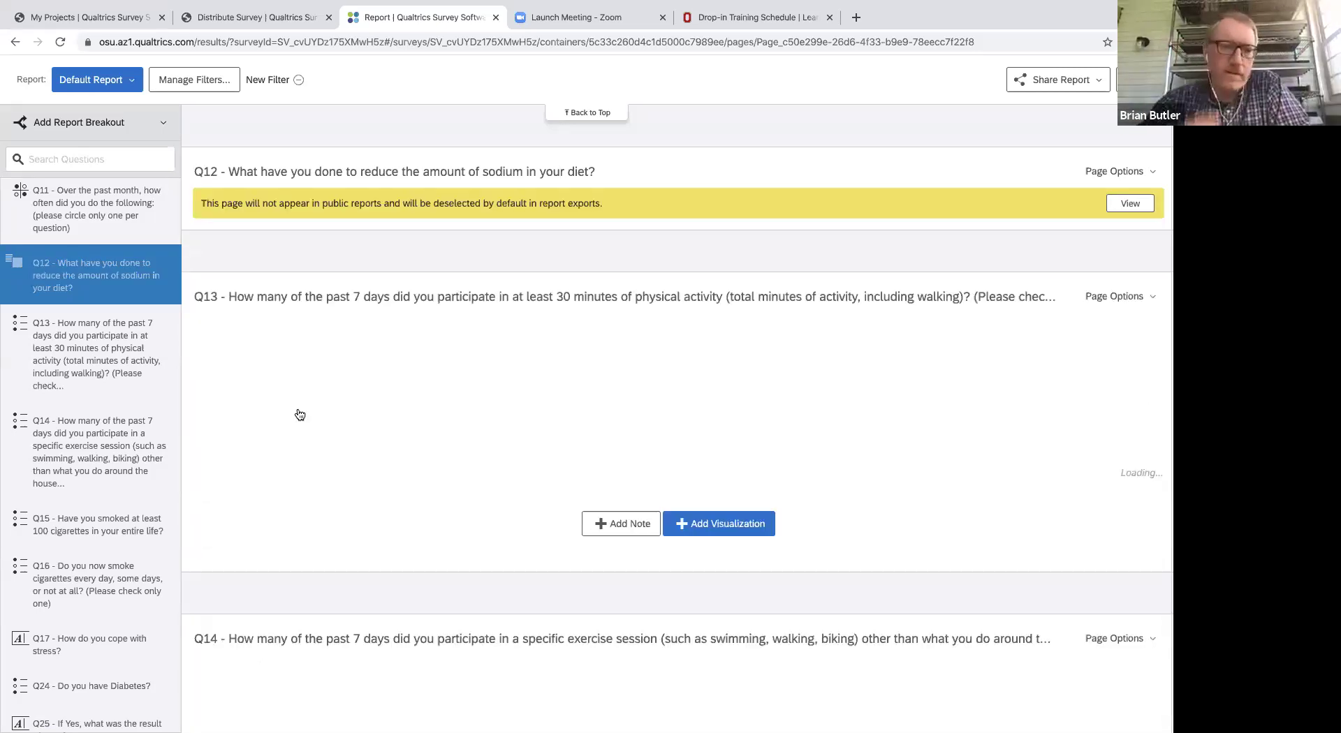
Export the default report as a Word document, download the DOCX file and open it in Word.
scroll(370, 438, "down", 3)
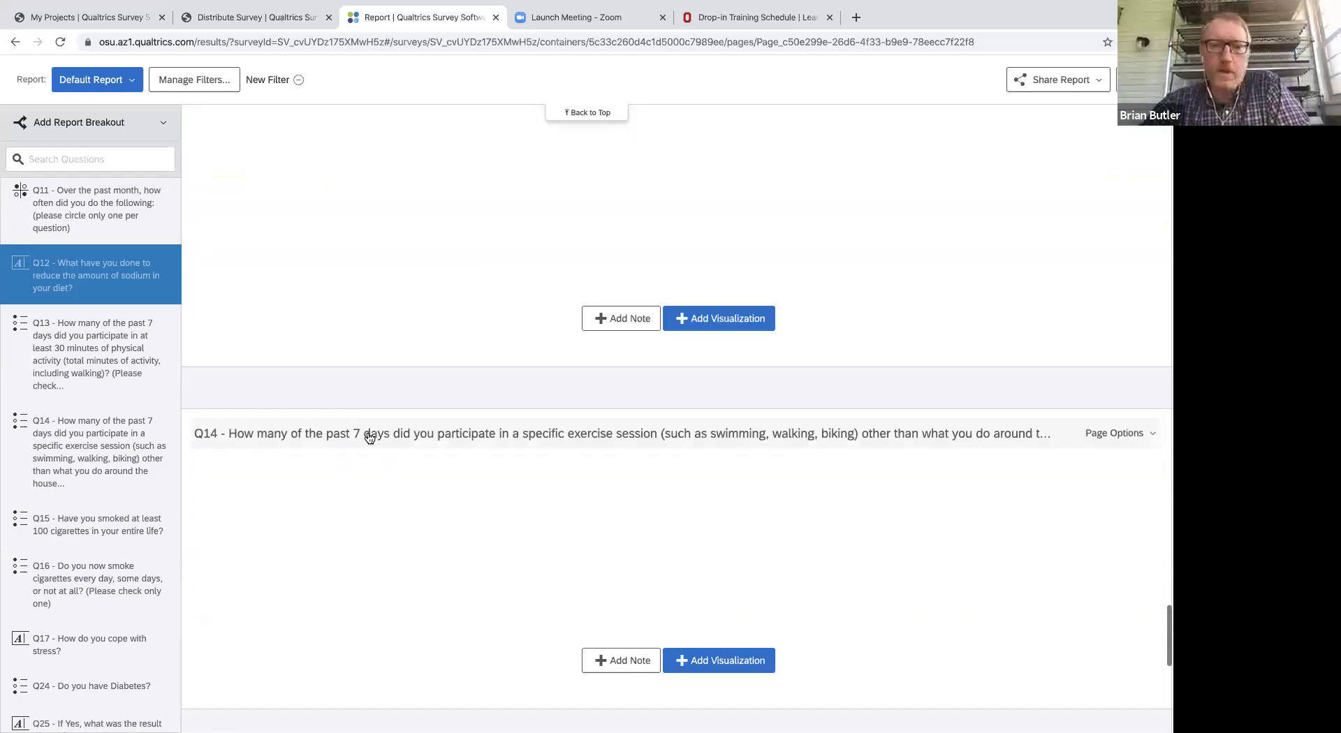
scroll(370, 438, "up", 1)
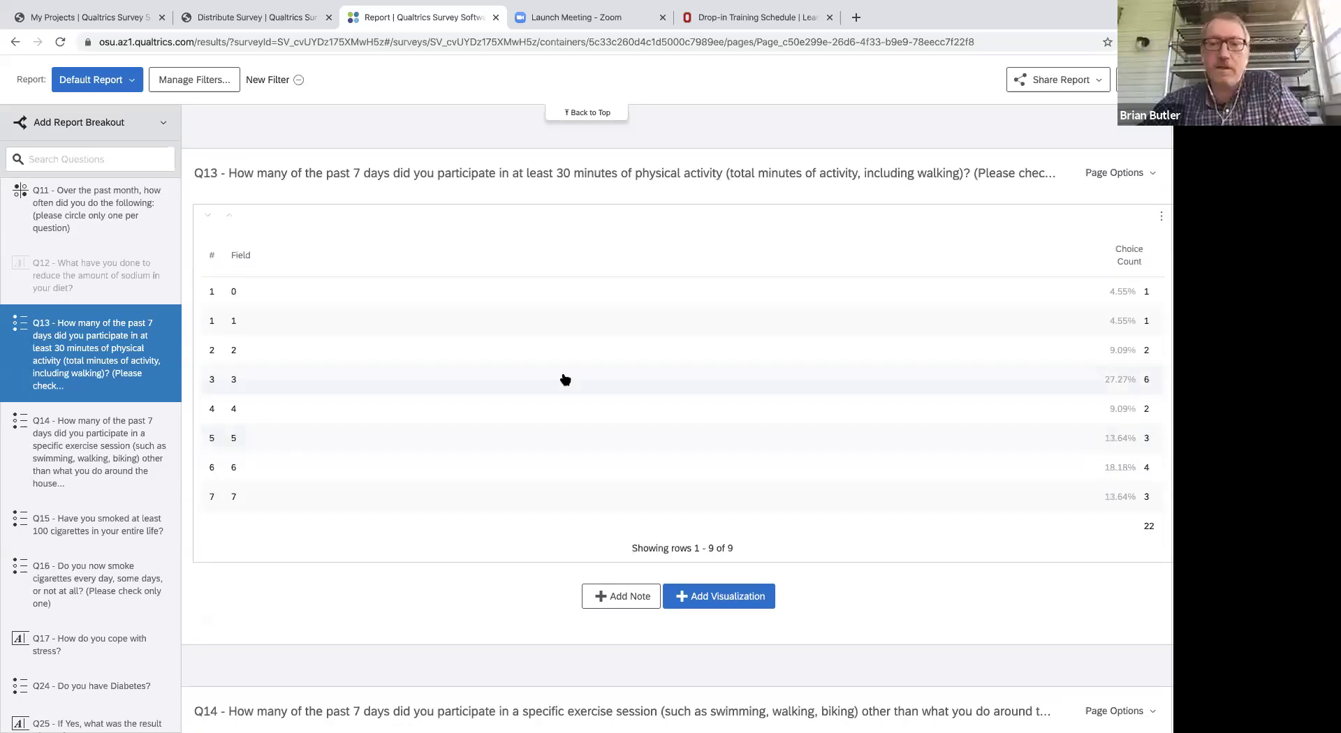
scroll(564, 379, "up", 15)
scroll(565, 379, "up", 5)
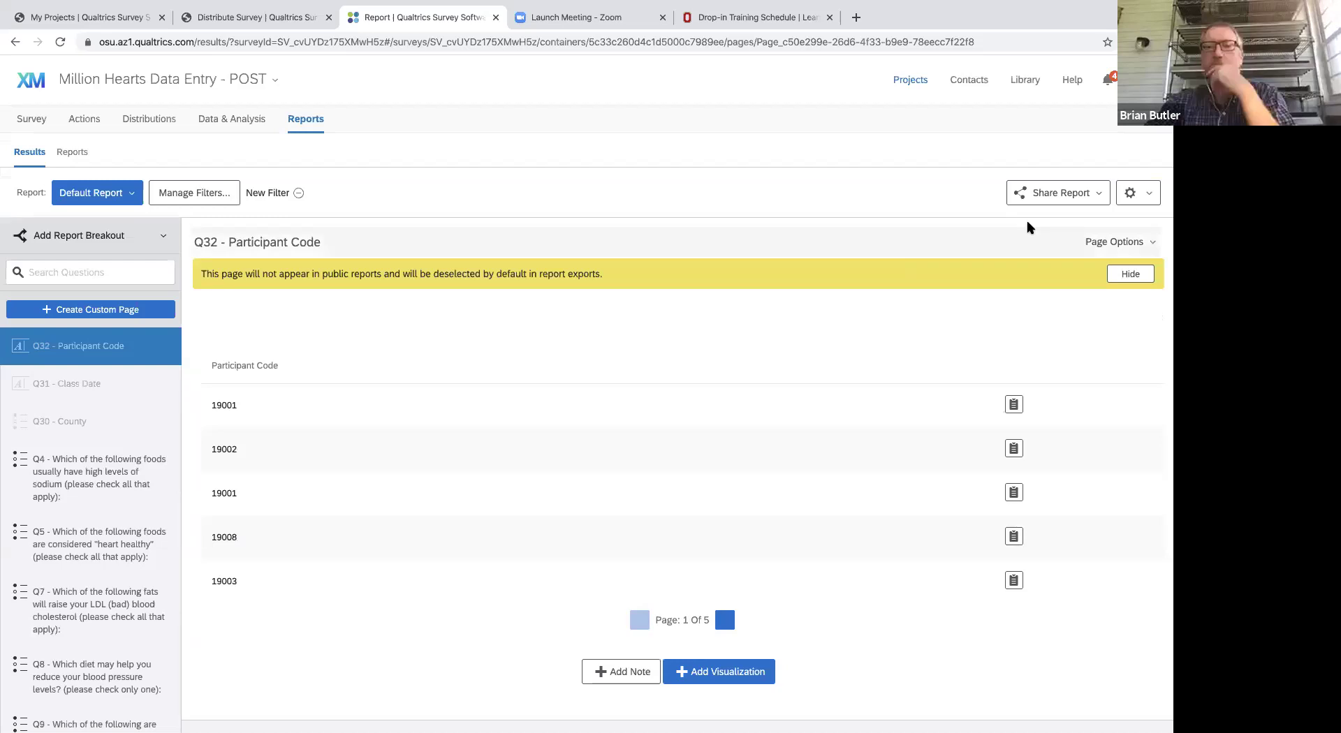
left_click(1097, 196)
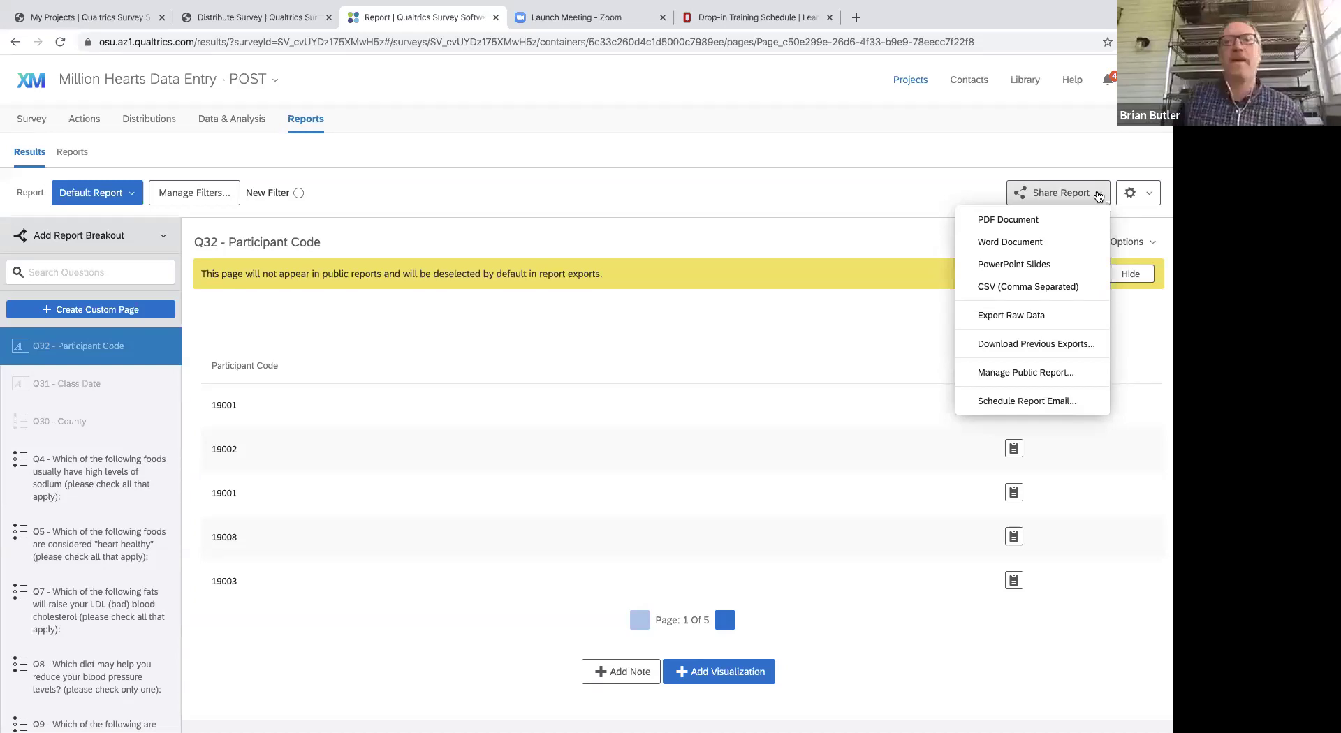
left_click(1046, 241)
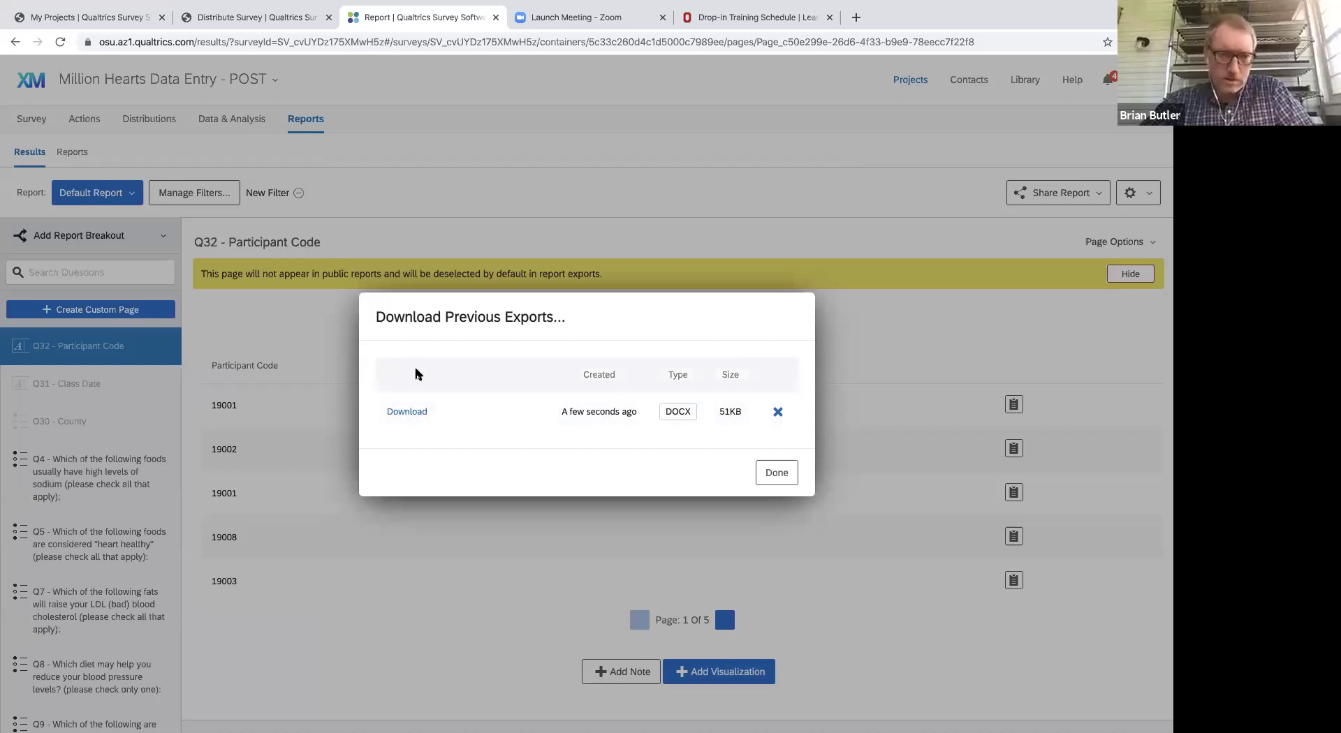
left_click(408, 413)
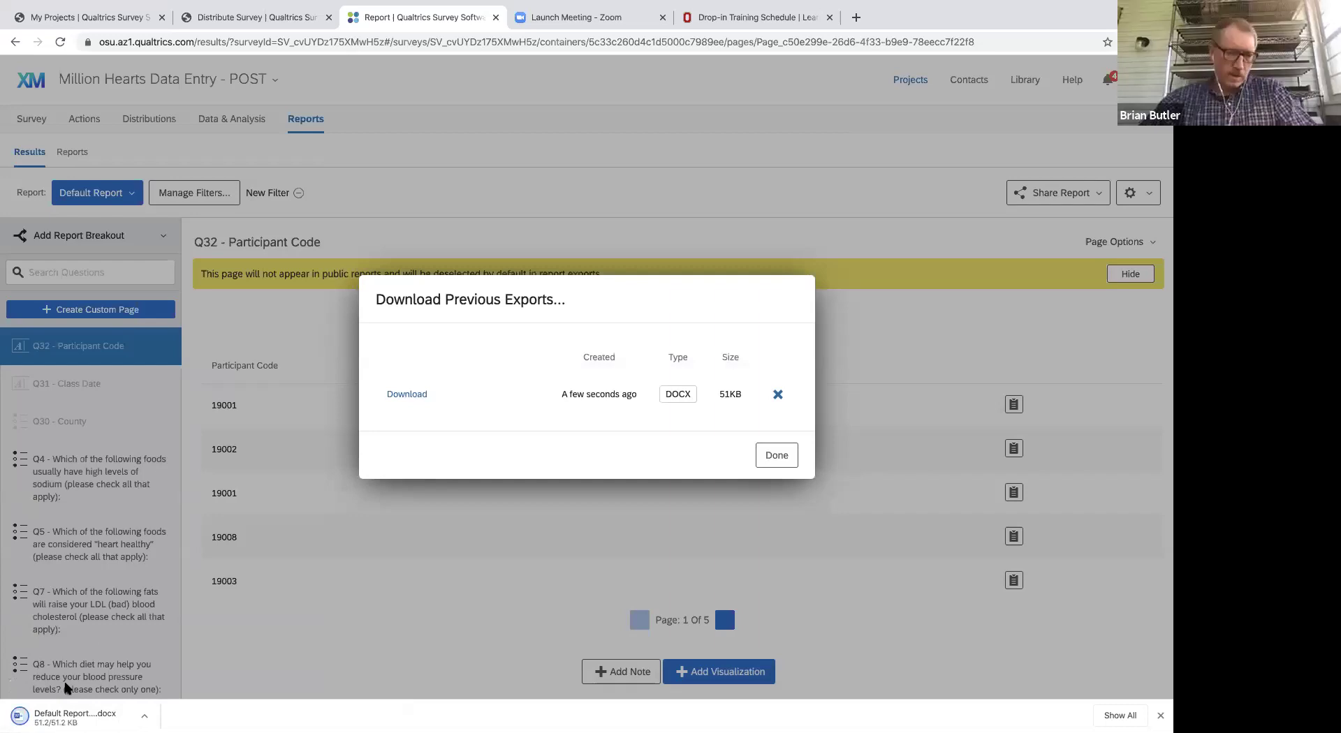
left_click(46, 713)
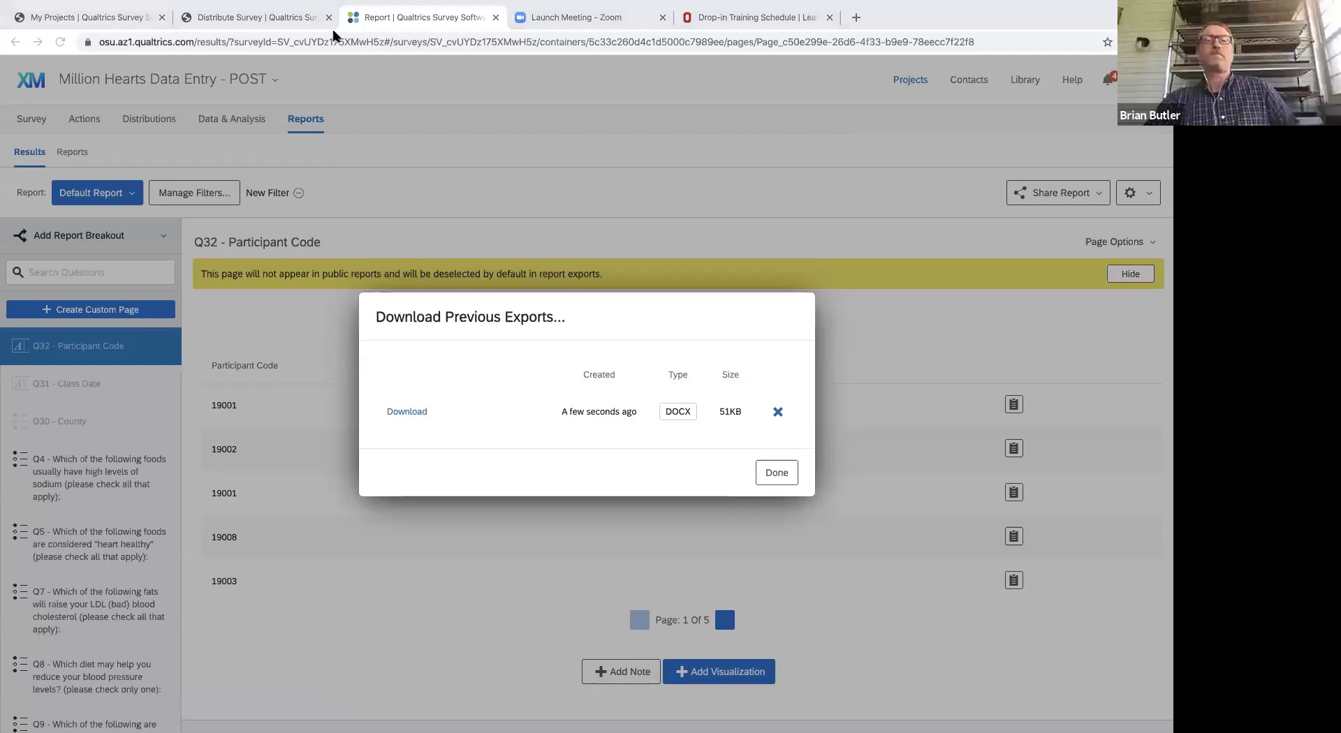
left_click_drag(334, 33, 520, 33)
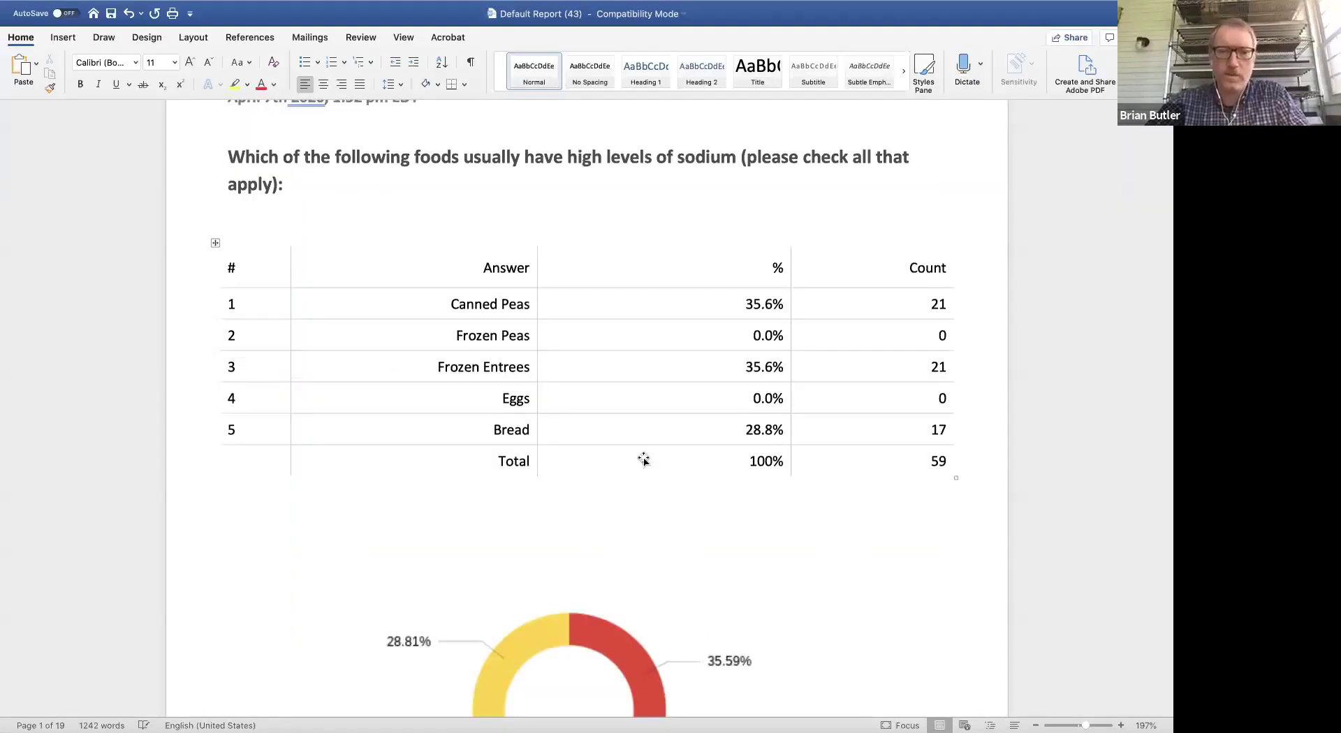
Check the table and donut chart for the high-sodium foods question in the exported Word report.
scroll(347, 445, "down", 5)
scroll(347, 445, "down", 1)
scroll(346, 445, "down", 3)
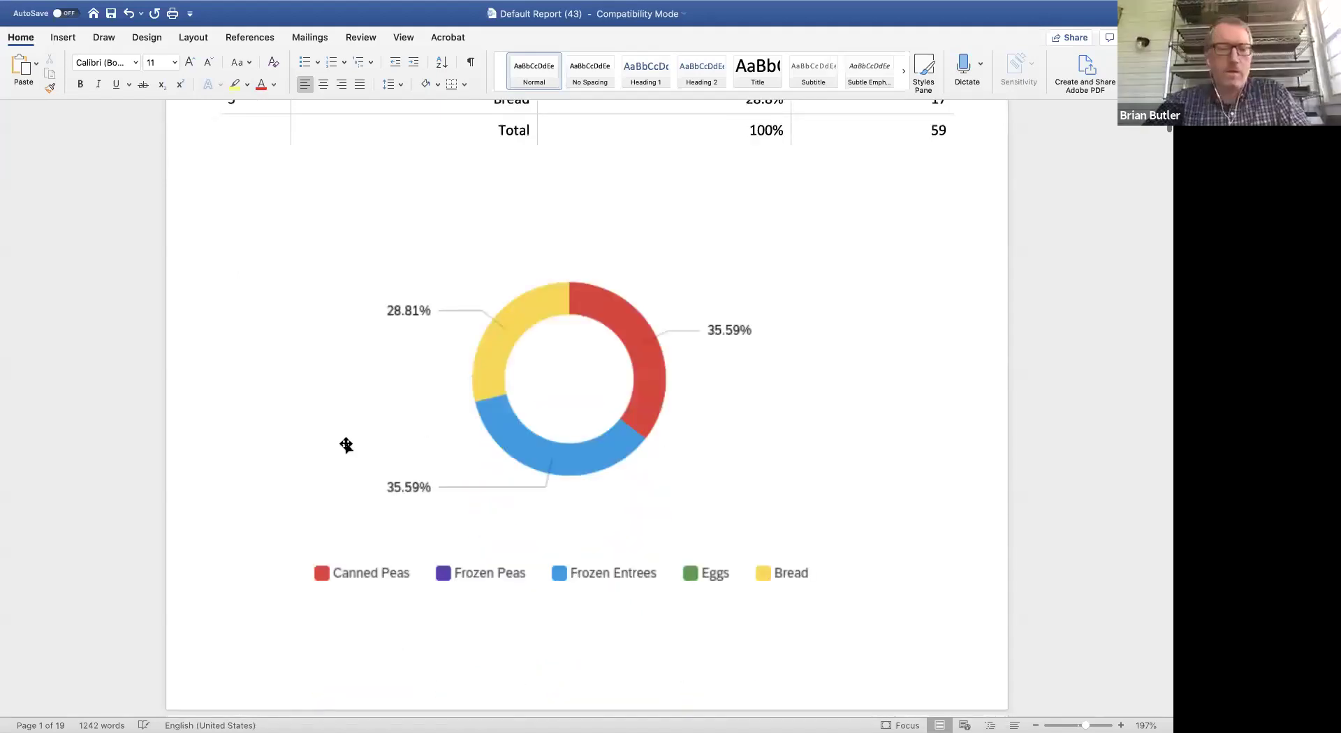
scroll(249, 380, "down", 2)
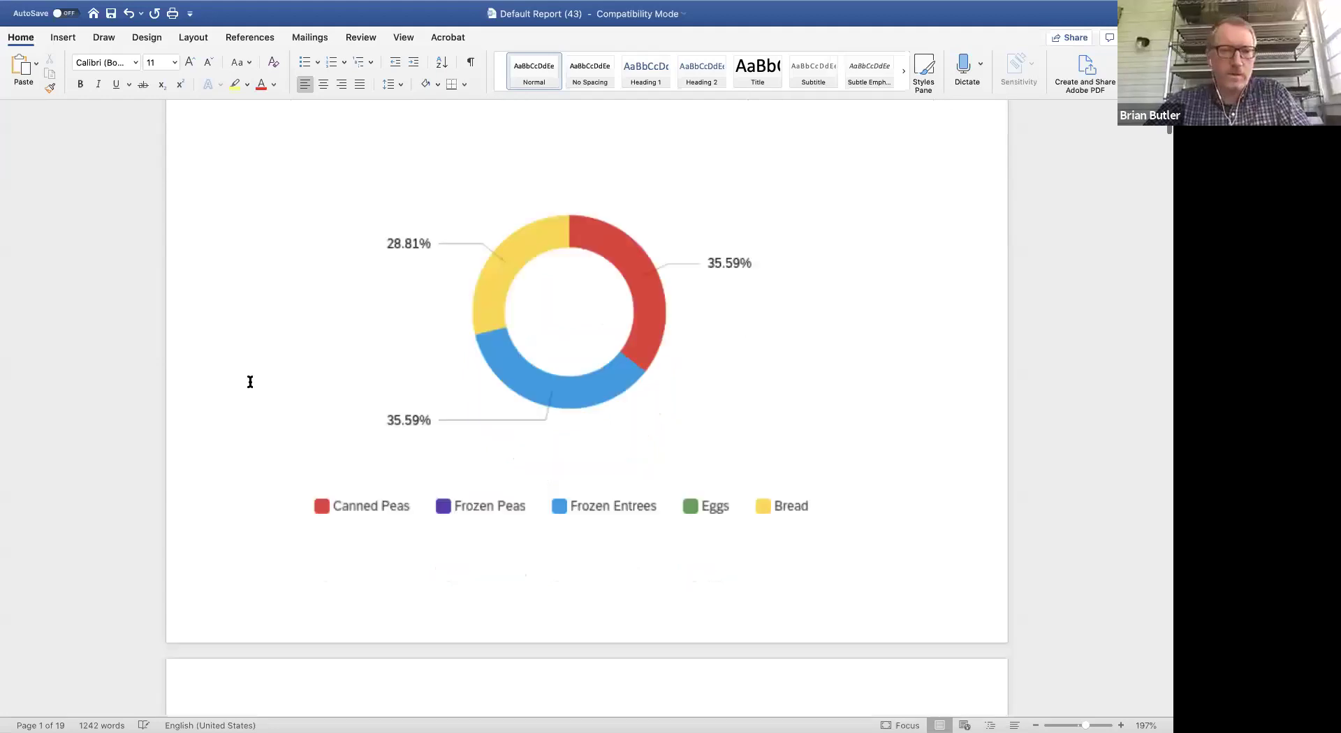
scroll(264, 365, "up", 15)
Bring up the Million Hearts_2019_Wood document and compare the PRE and POST tables of its knowledge questions.
mouse_move(357, 7)
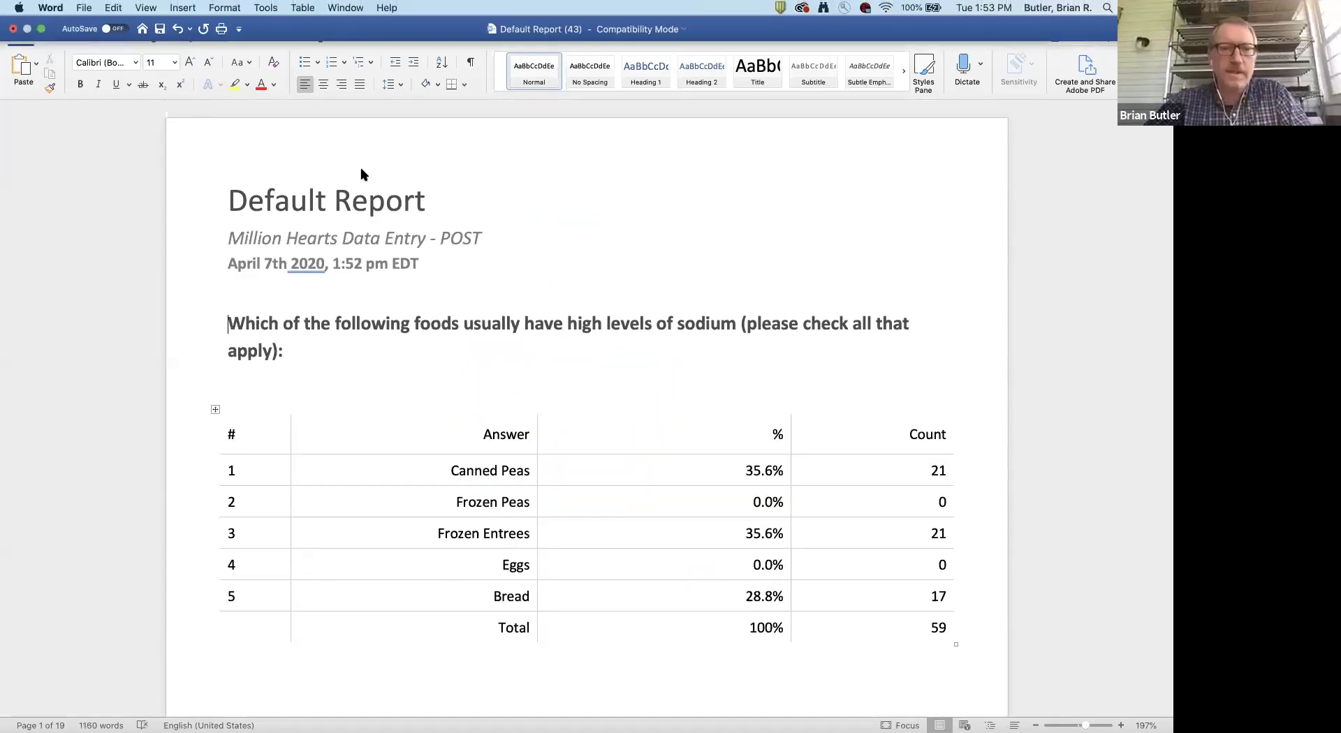
left_click(346, 8)
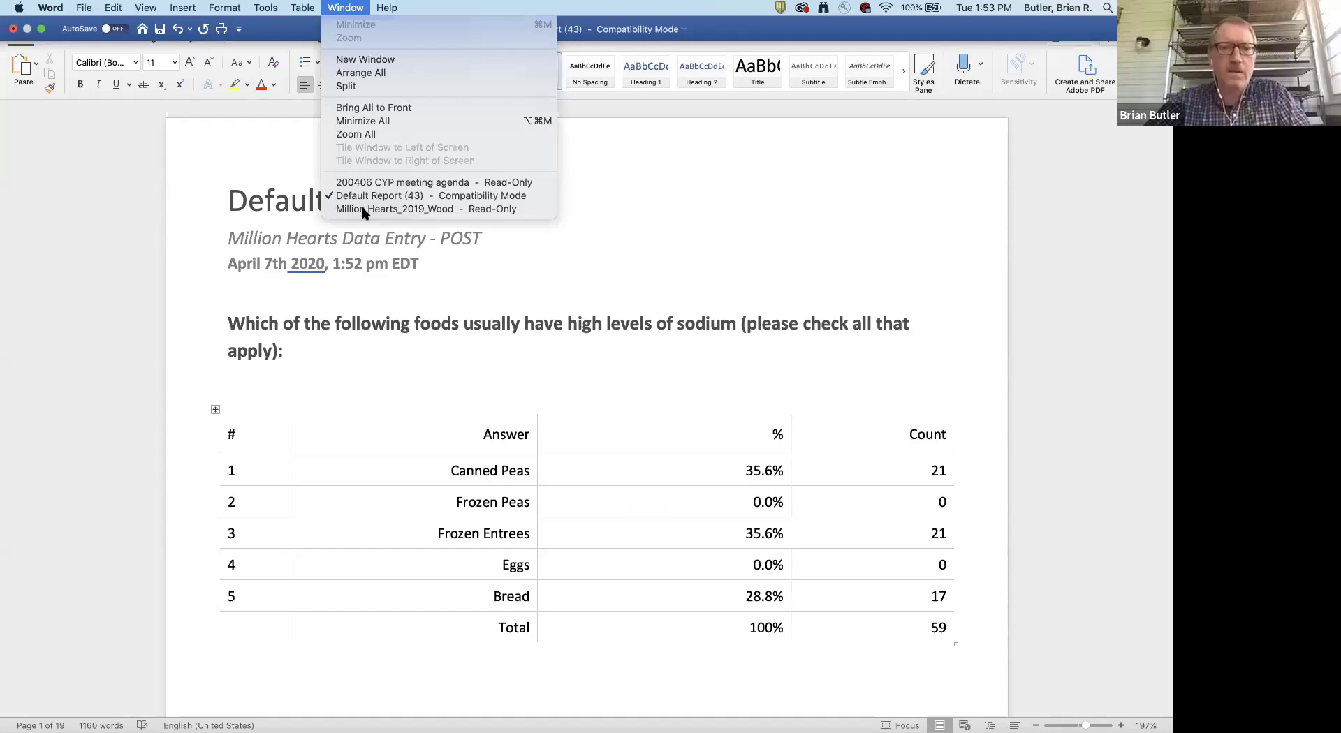
left_click(363, 210)
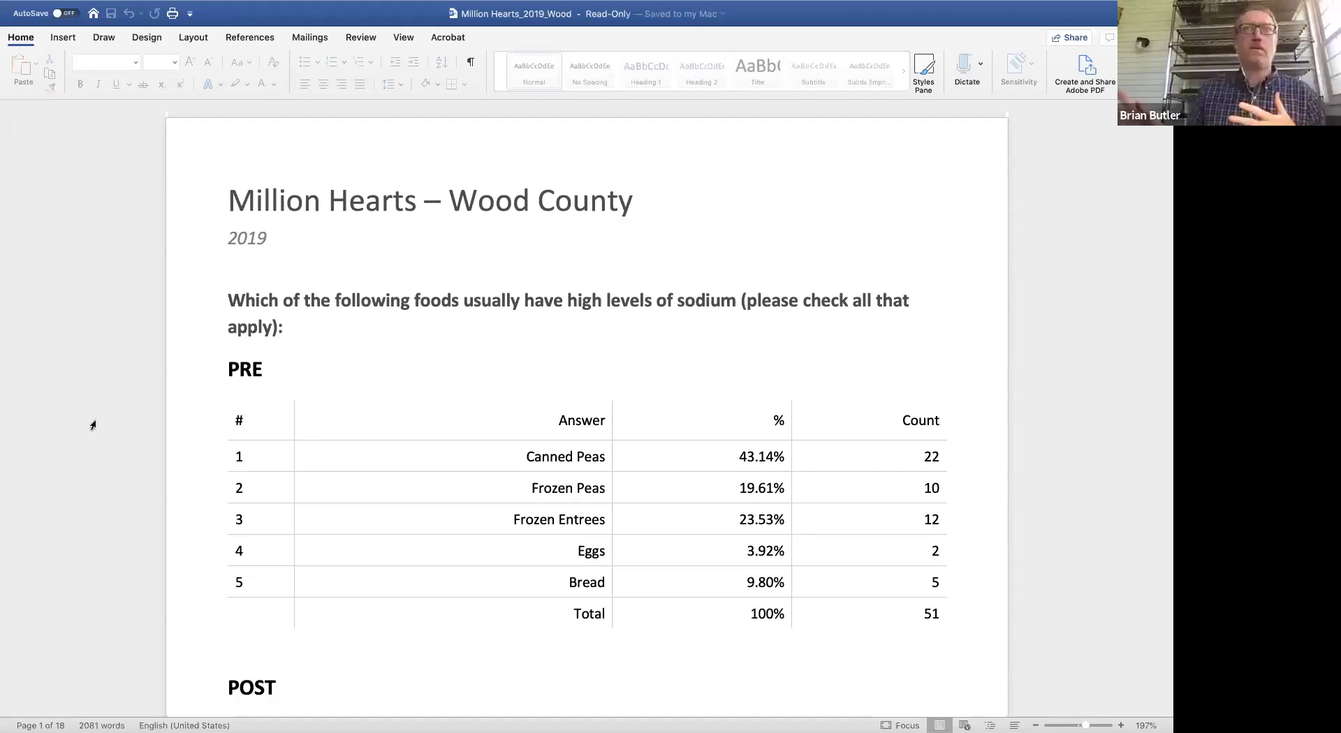
scroll(92, 425, "down", 2)
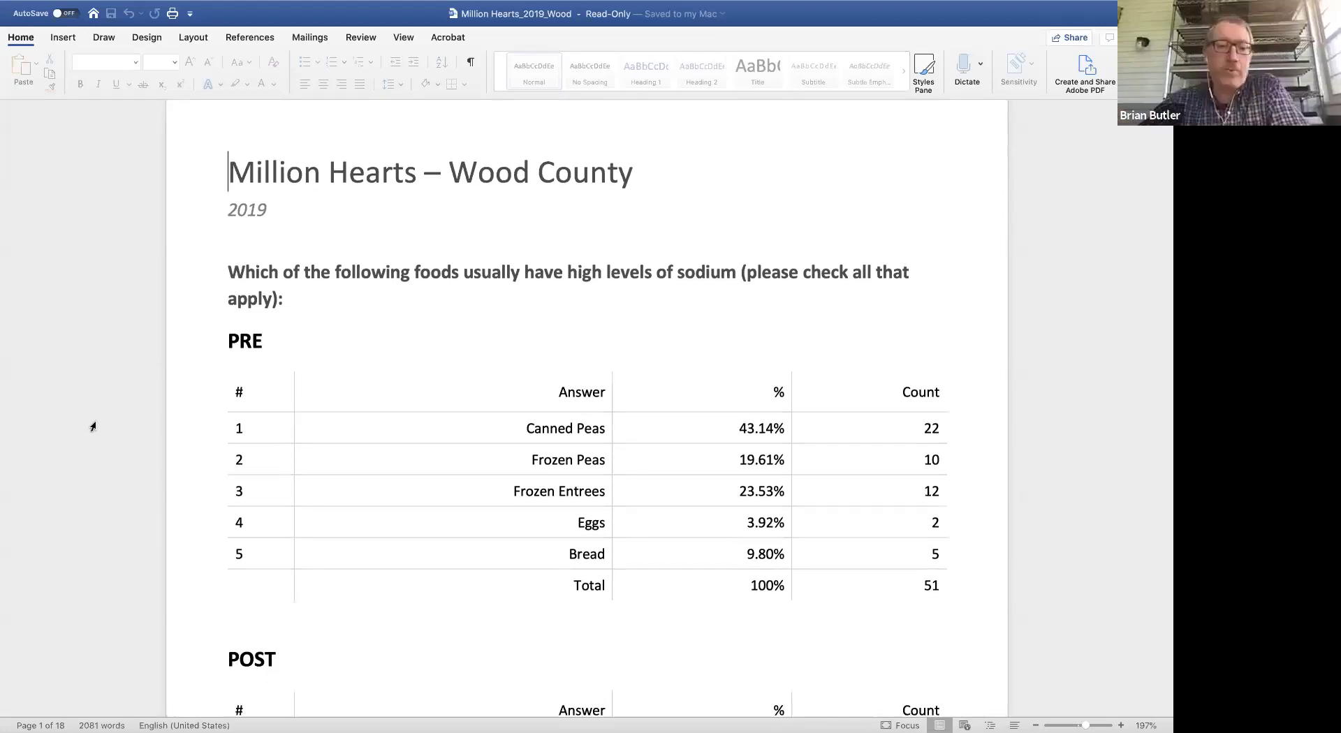
scroll(209, 270, "down", 5)
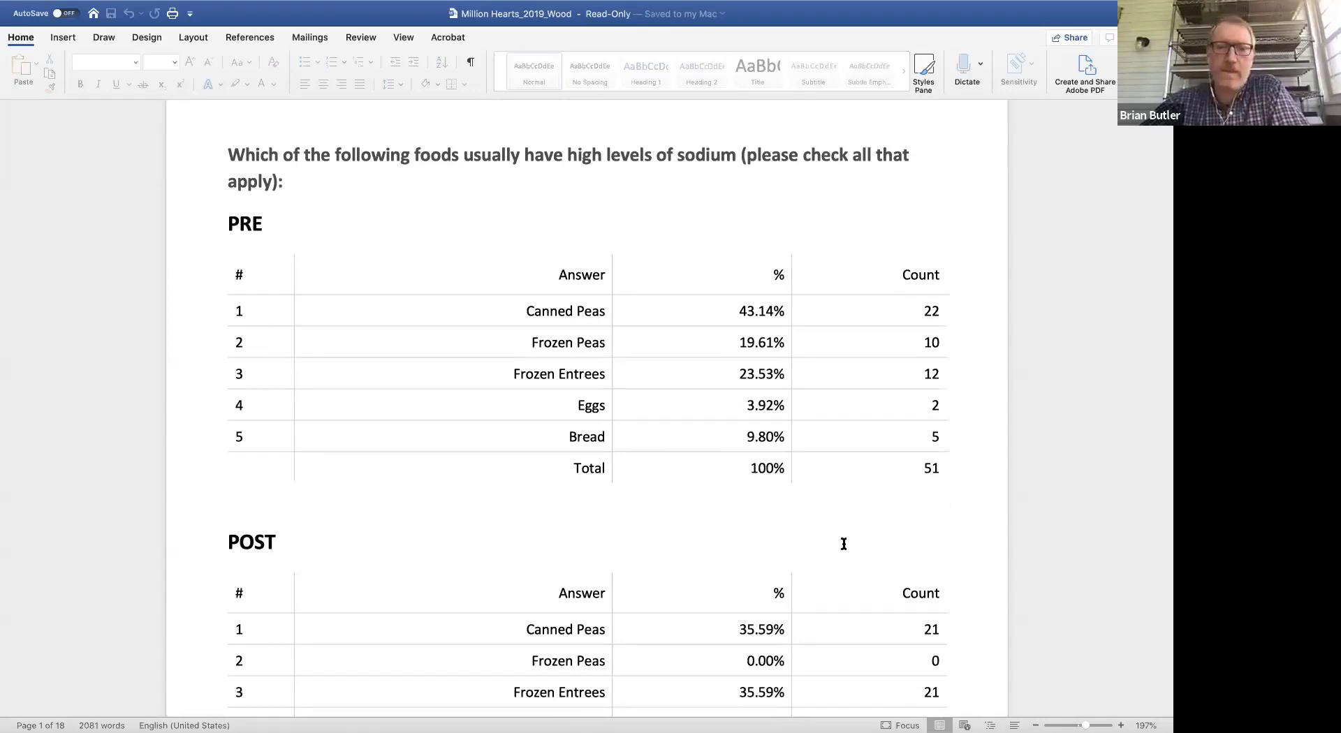
scroll(964, 380, "down", 6)
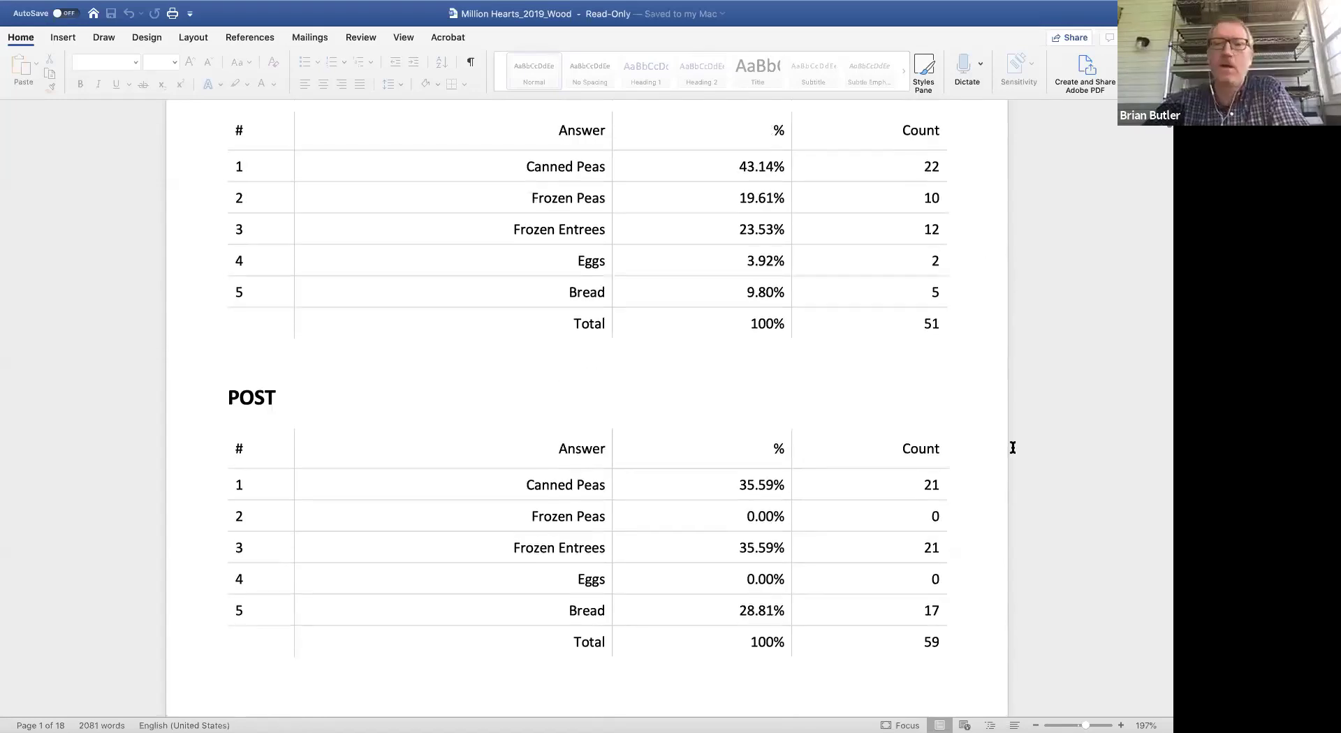
scroll(1076, 392, "down", 12)
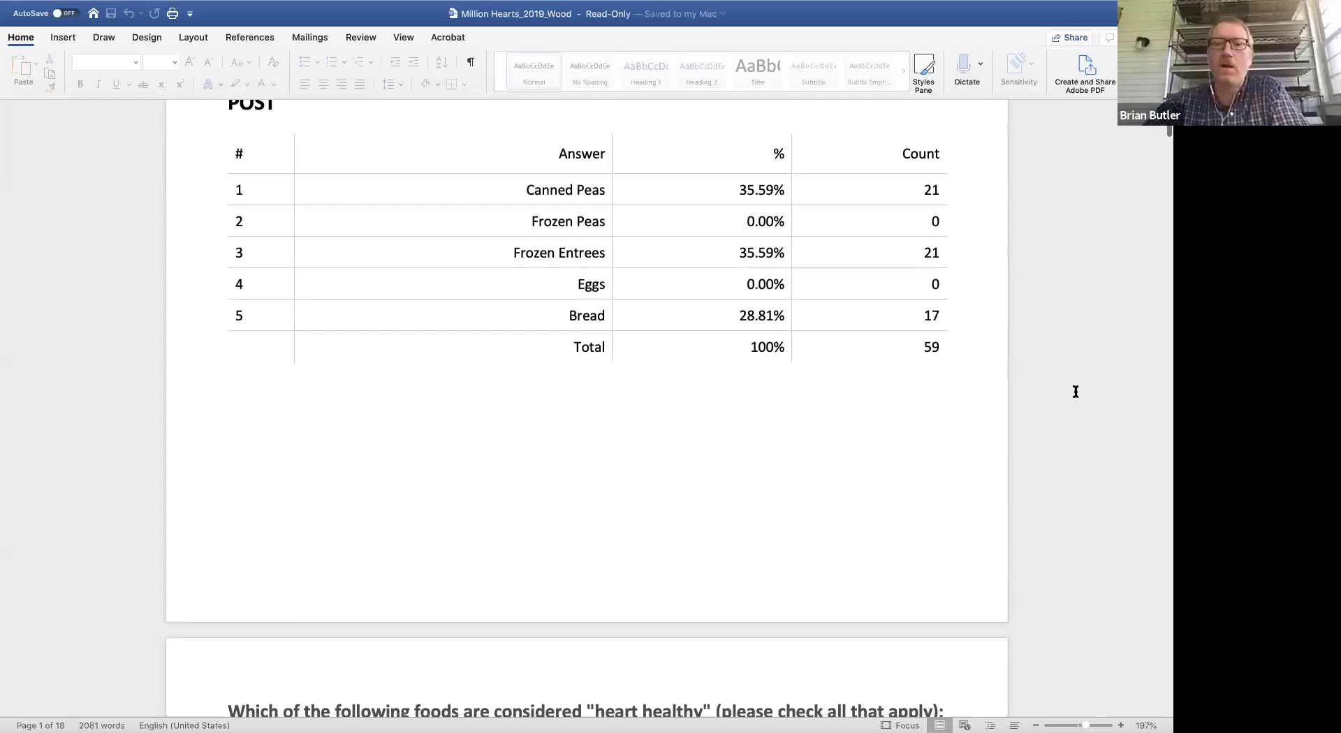
scroll(1076, 391, "down", 16)
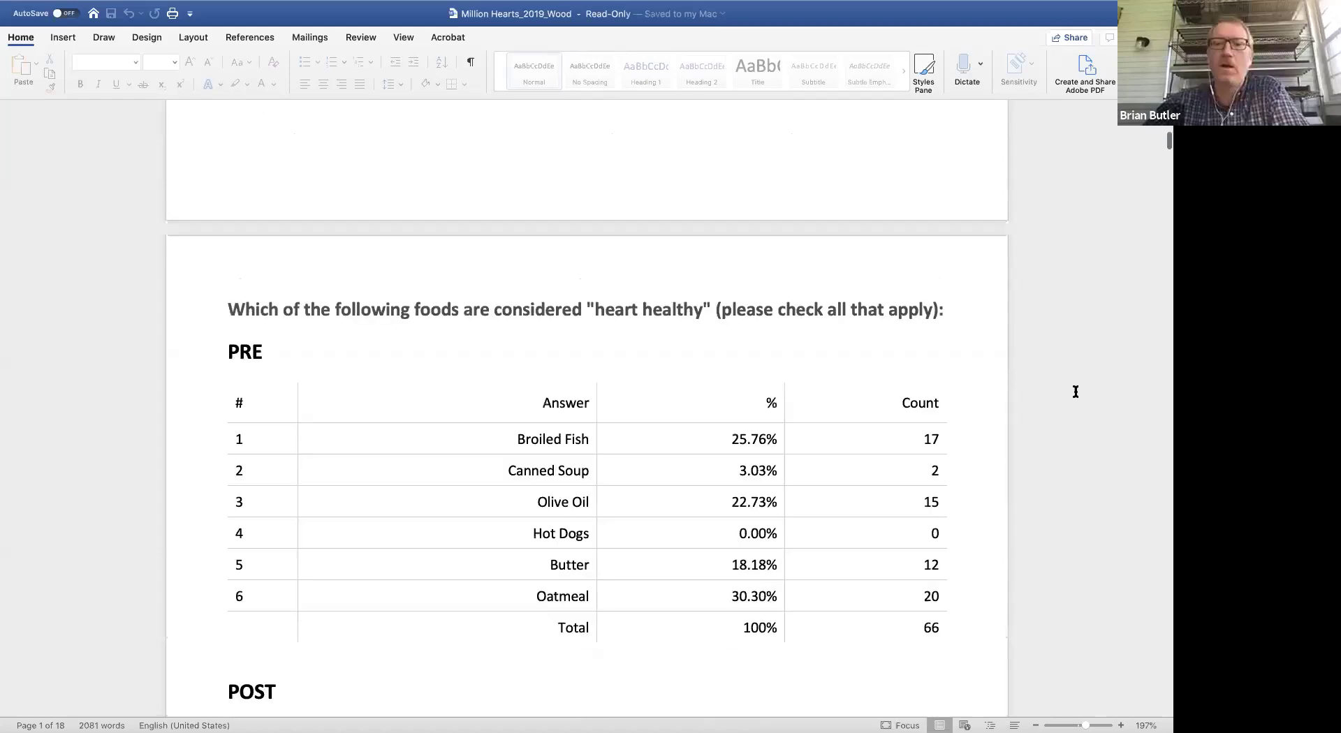
scroll(1075, 392, "down", 20)
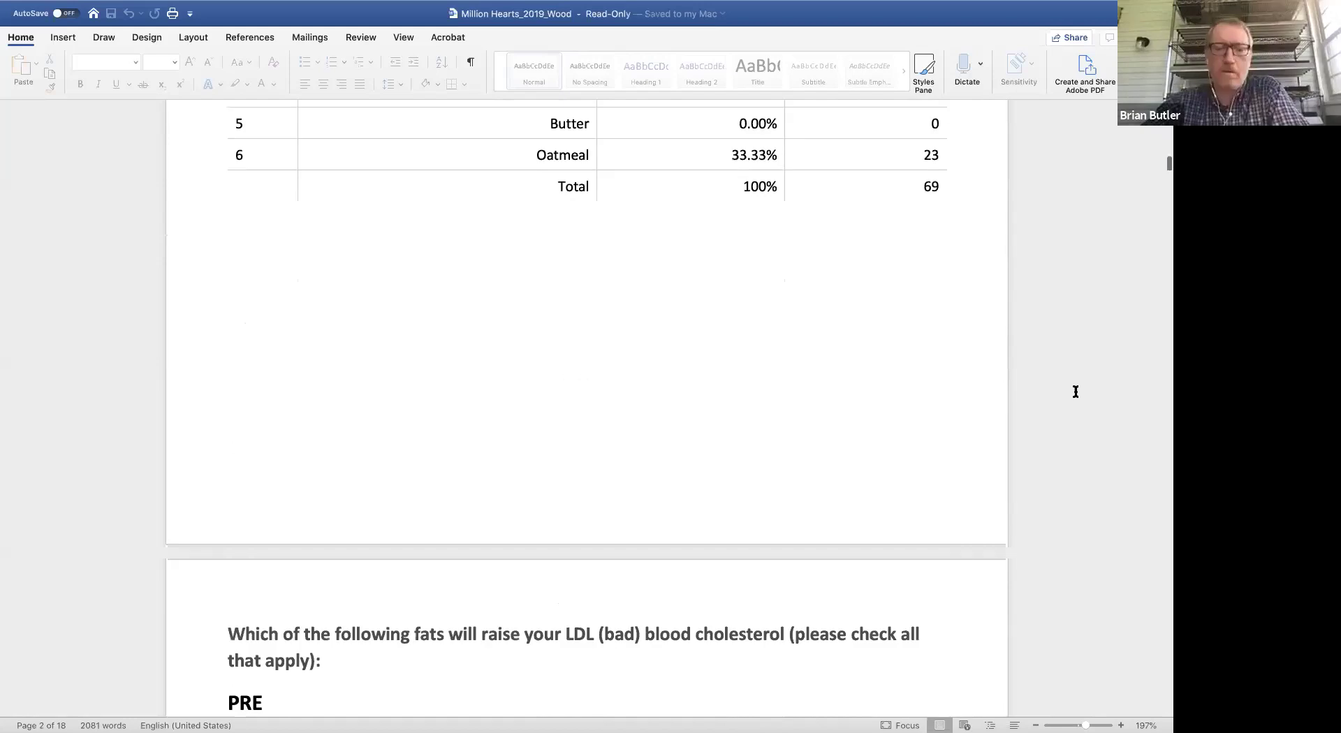
scroll(1076, 392, "down", 20)
scroll(1076, 391, "down", 9)
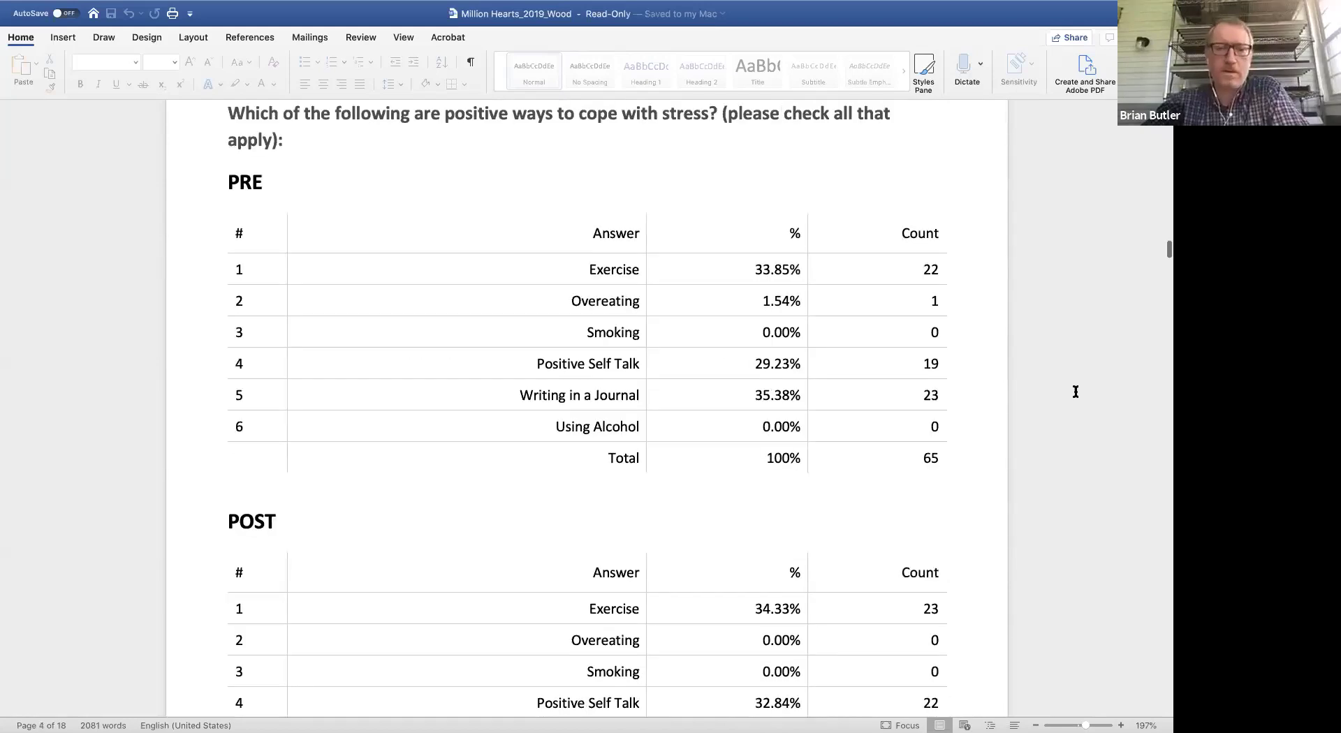
Review the Knowledge Gain section, including the possible points per item and the county's pre and post scores.
scroll(1075, 392, "down", 20)
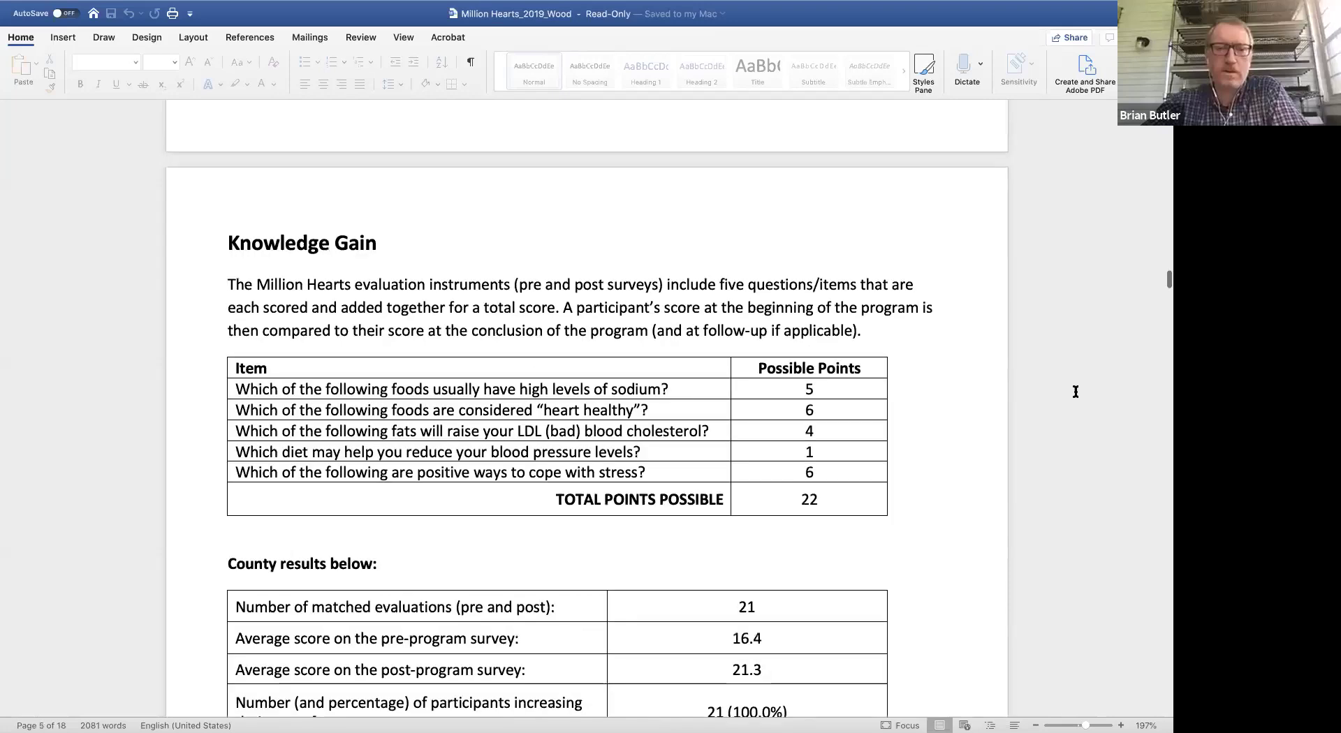
scroll(1076, 392, "down", 5)
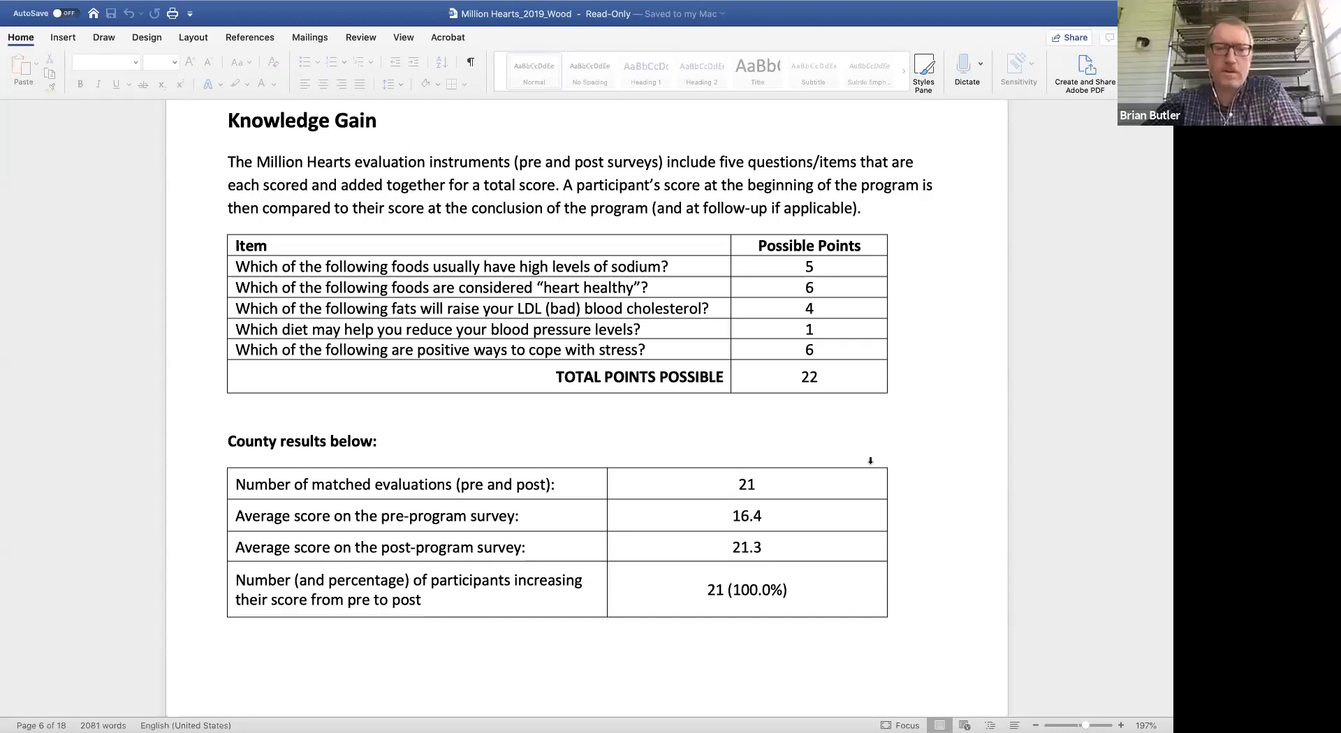
scroll(719, 503, "down", 3)
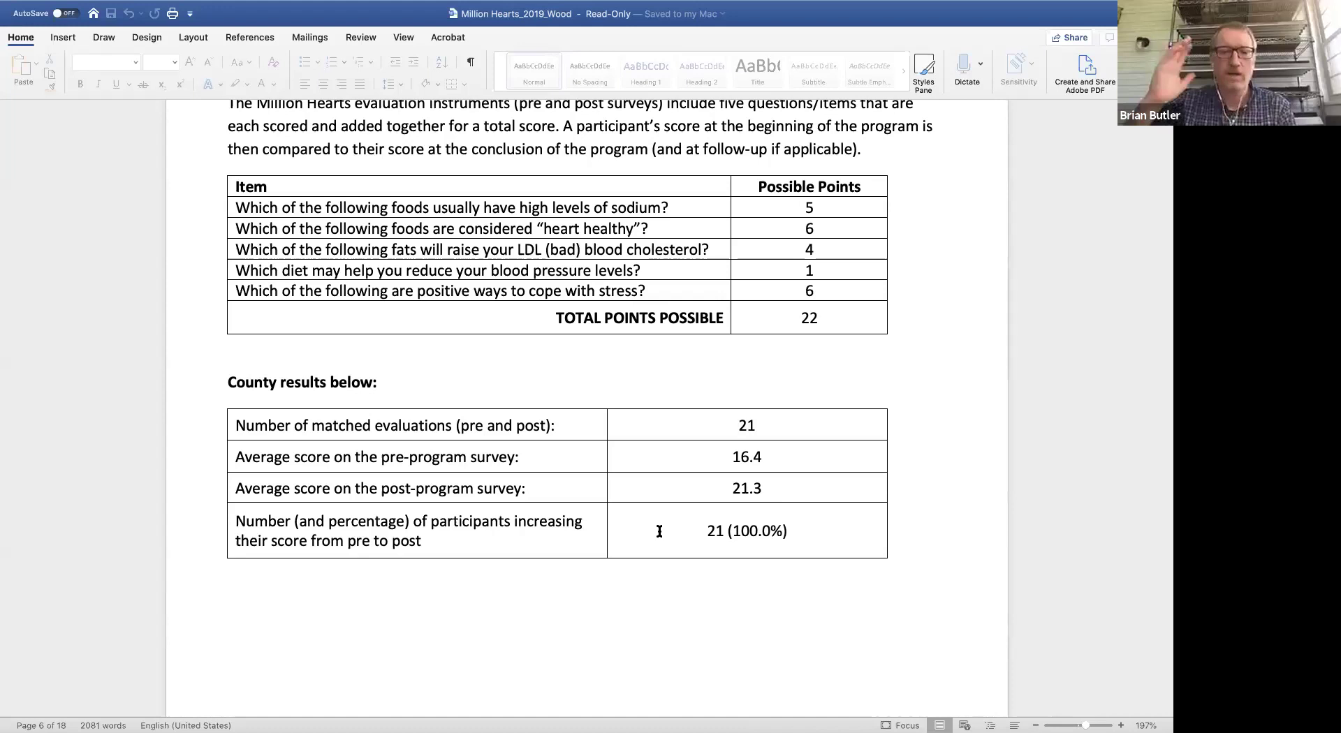
scroll(972, 443, "down", 10)
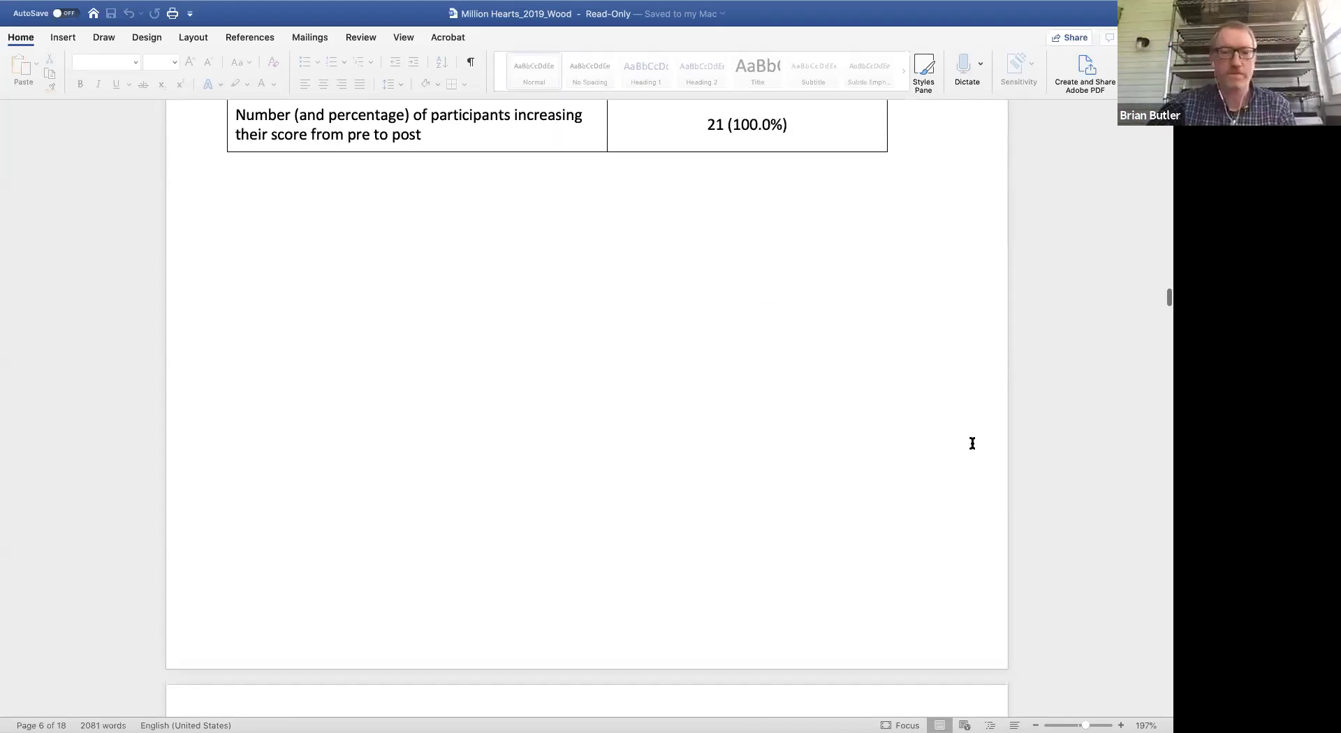
scroll(972, 443, "down", 6)
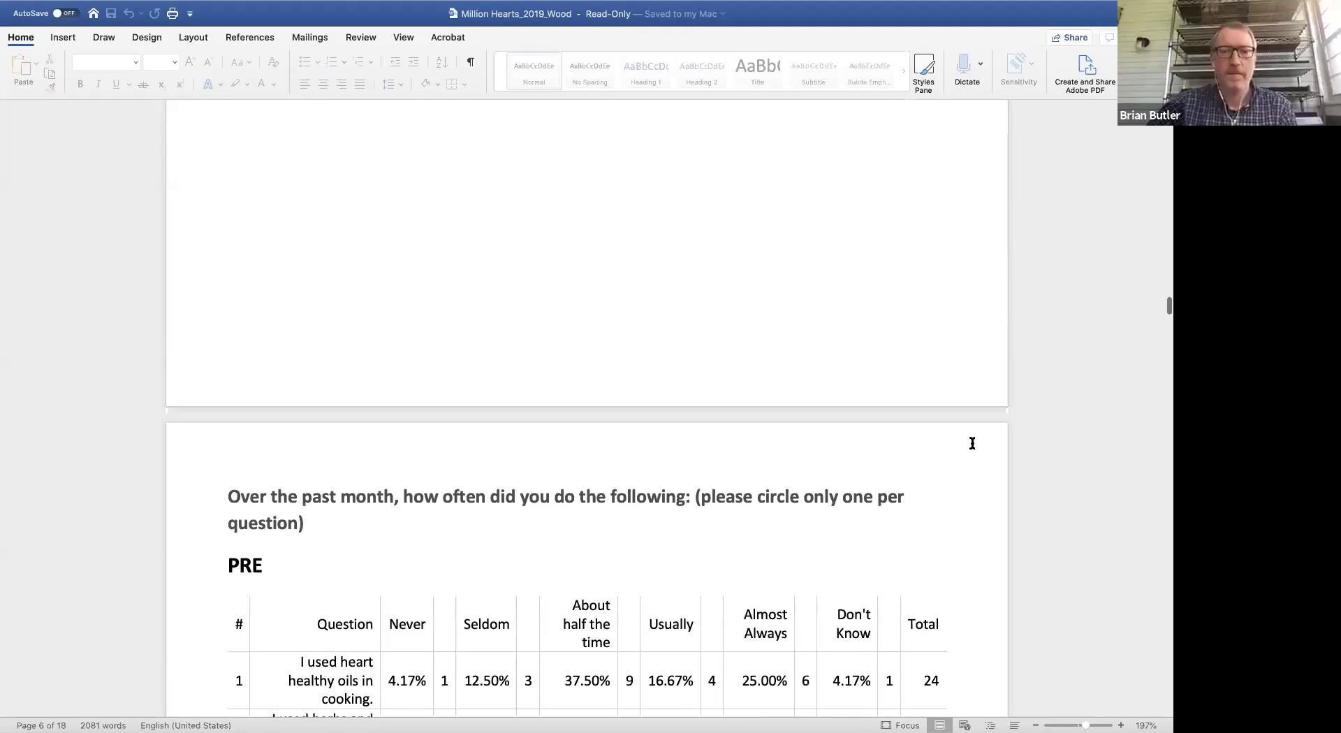
Examine the PRE and POST tables on past-month habits and the table of participants increasing their frequency.
scroll(972, 443, "down", 10)
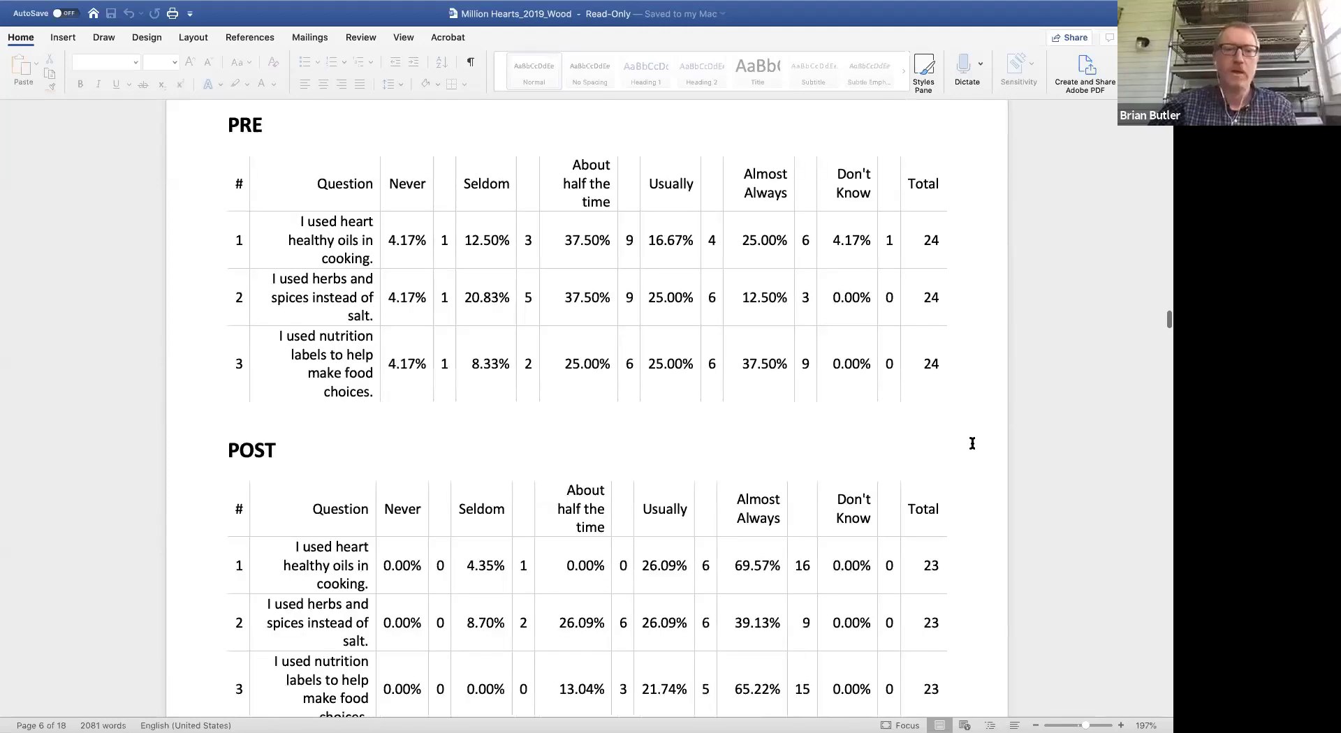
scroll(972, 444, "down", 4)
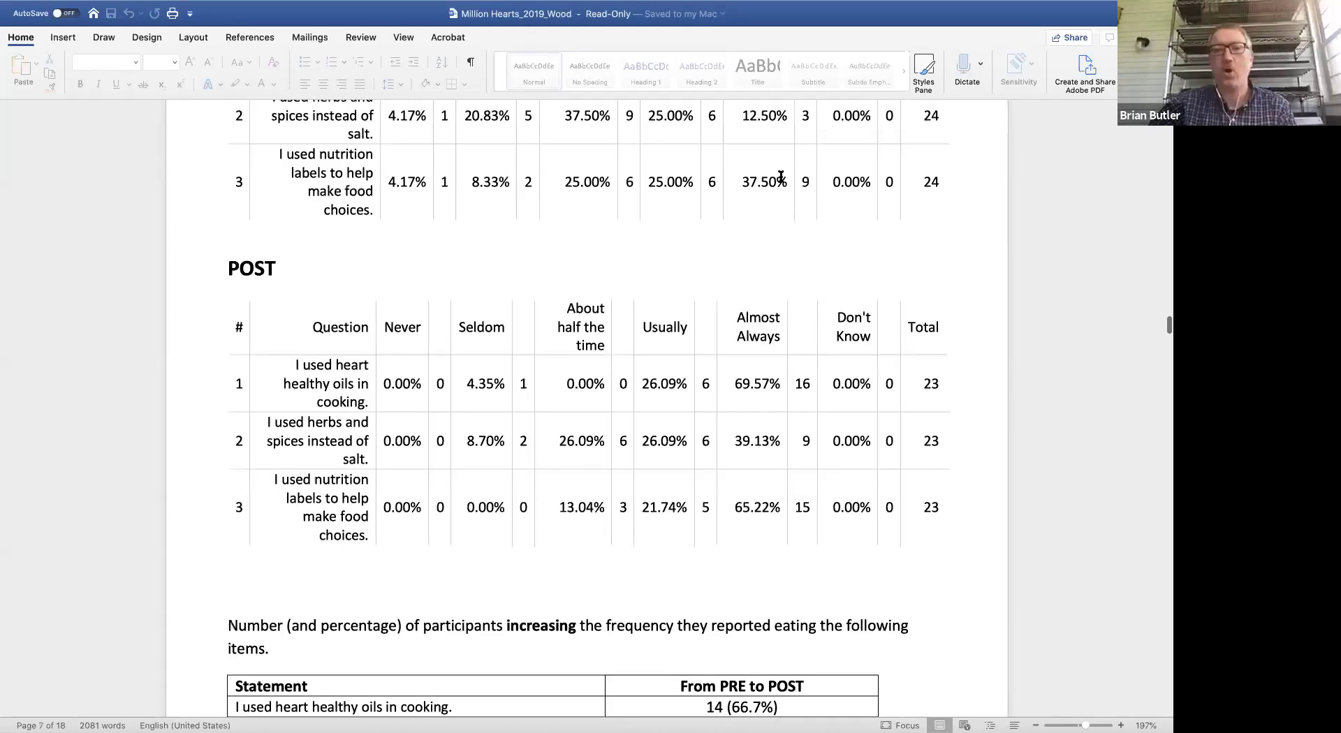
scroll(1049, 329, "up", 4)
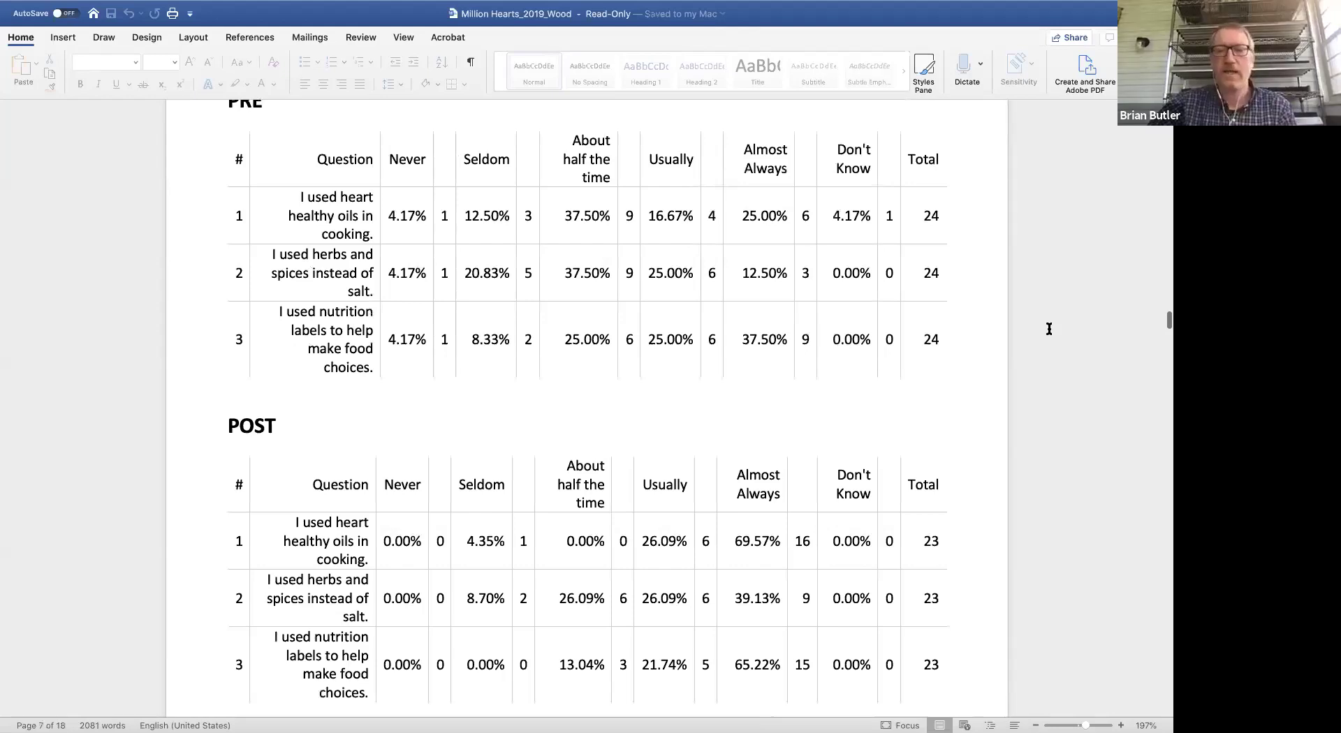
scroll(742, 454, "down", 10)
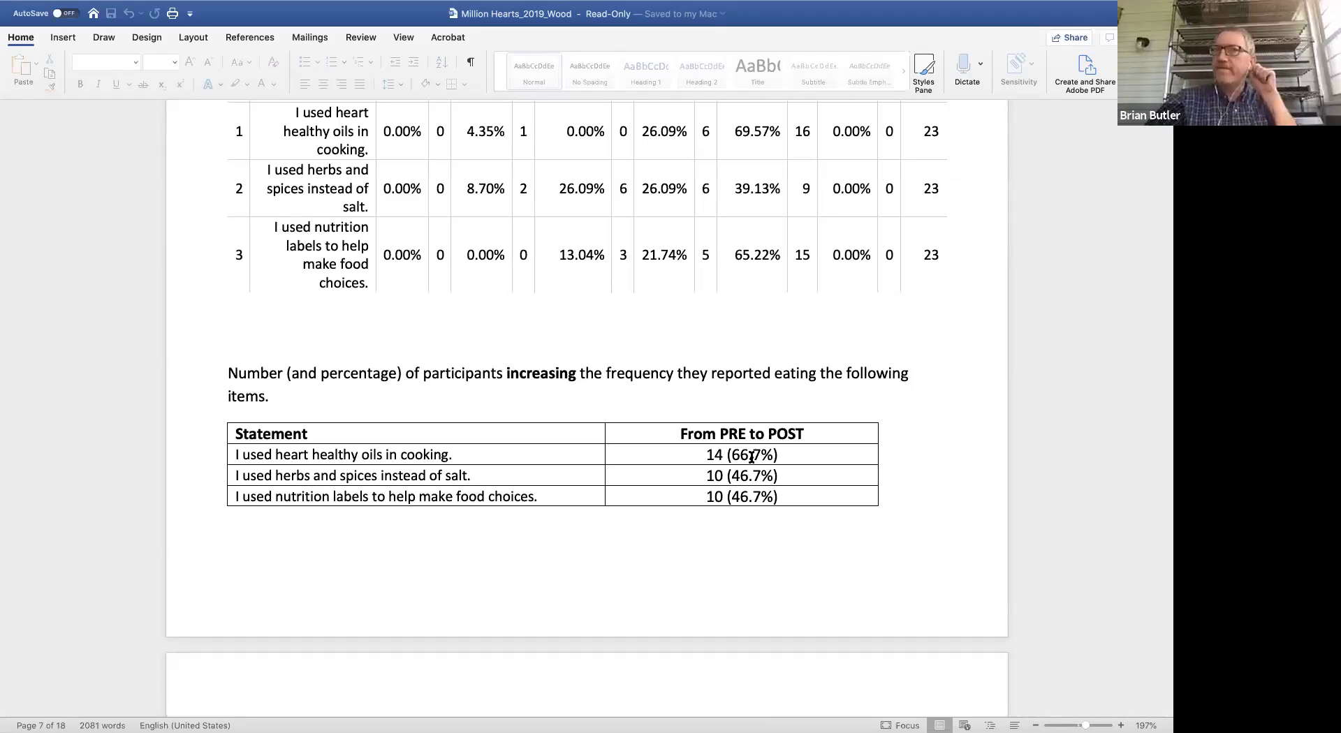
scroll(395, 337, "up", 1)
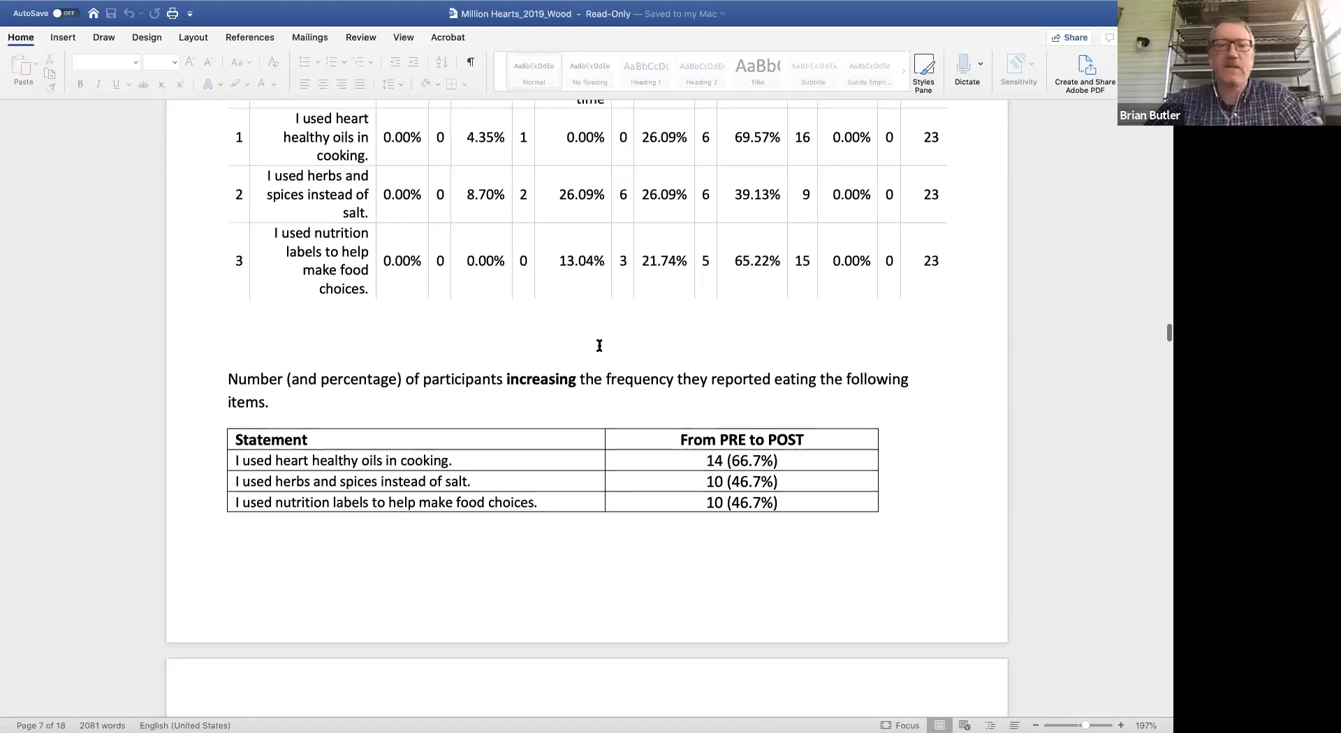
scroll(599, 345, "up", 5)
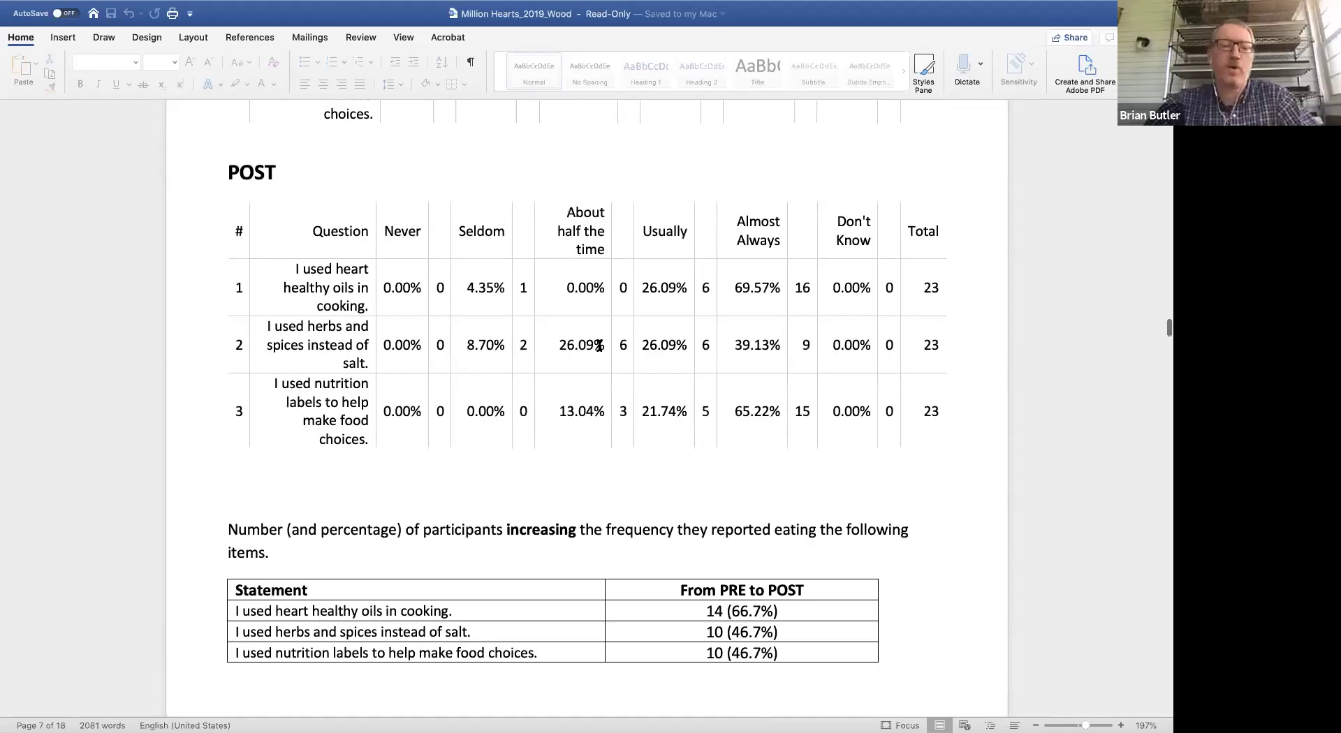
scroll(599, 345, "up", 1)
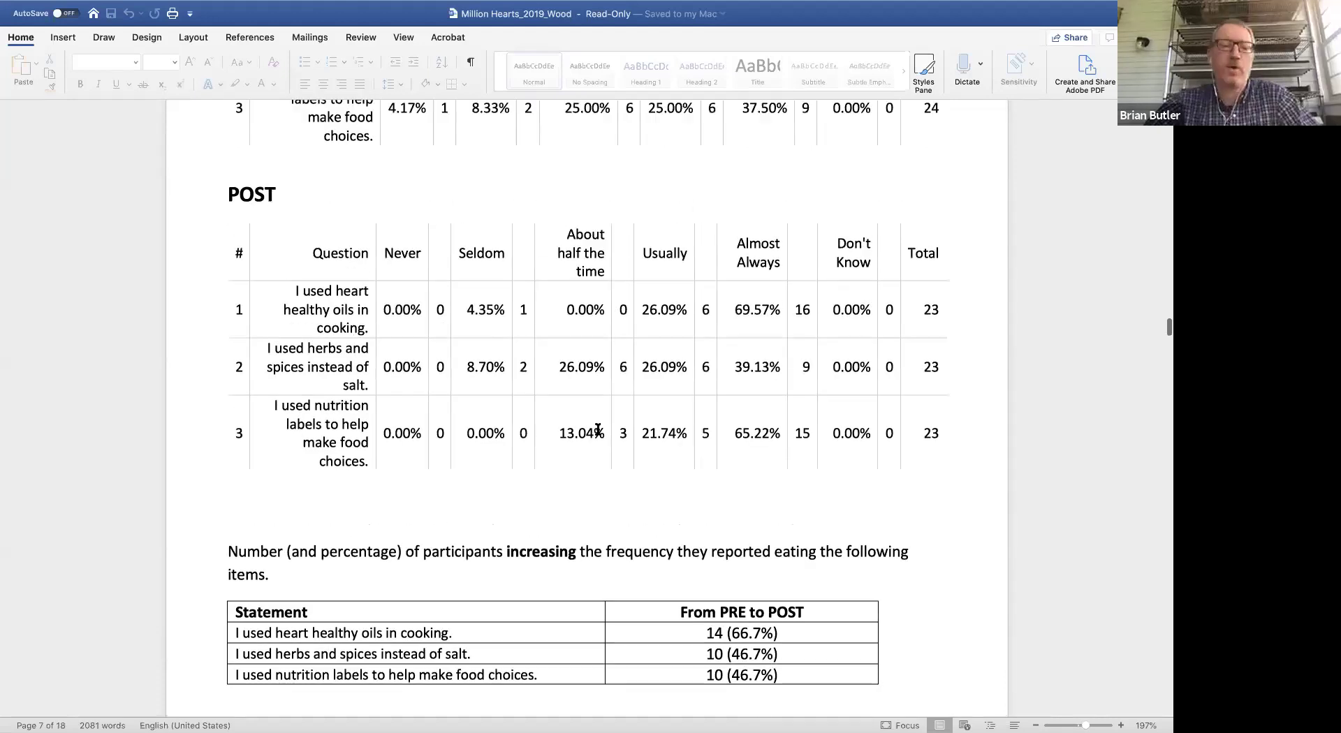
scroll(698, 531, "down", 3)
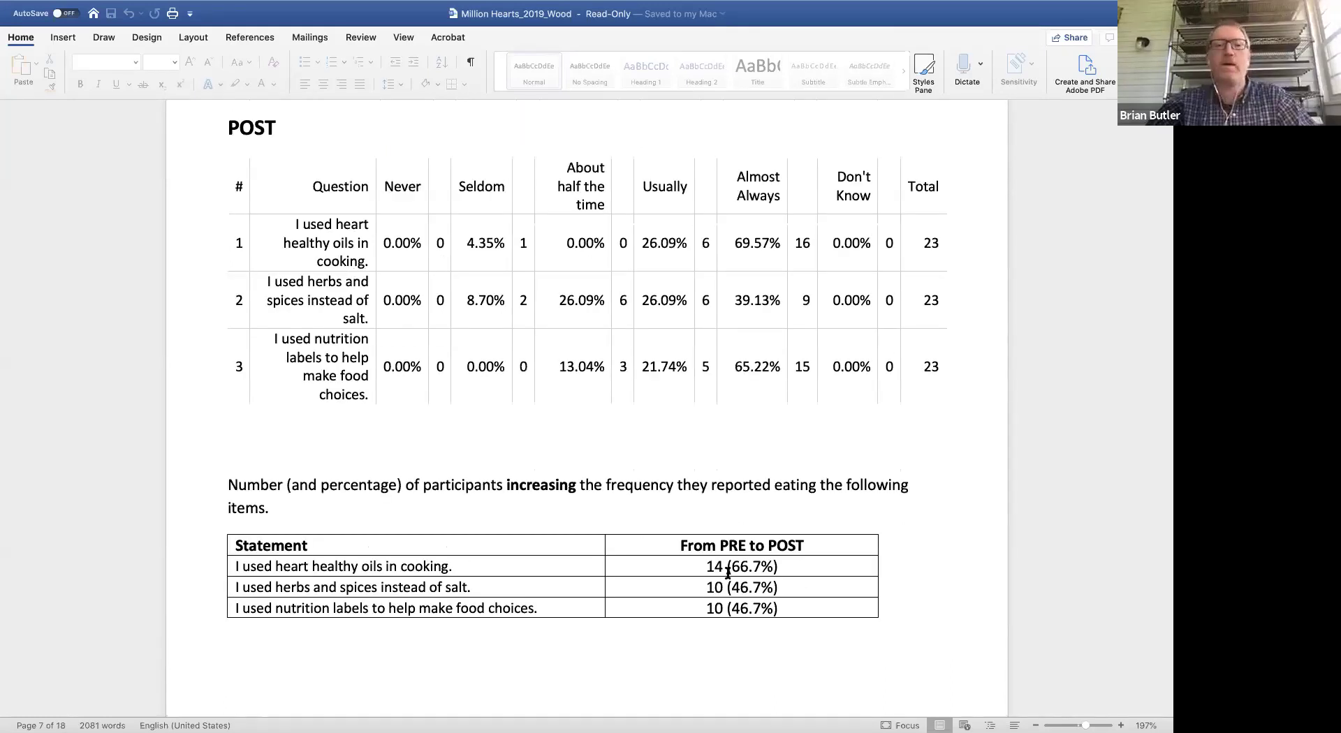
Return to the Qualtrics report in the browser and close the list of previous exports.
mouse_move(810, 43)
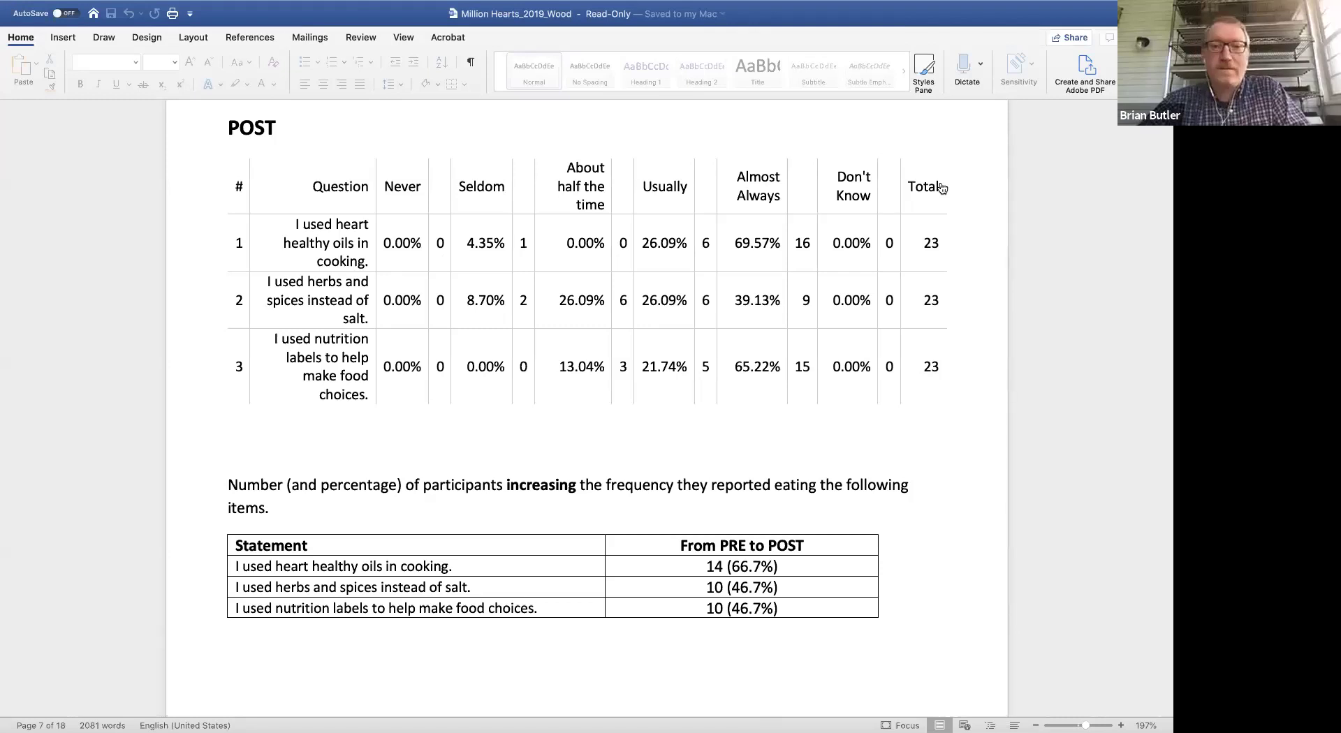
key("super+Tab")
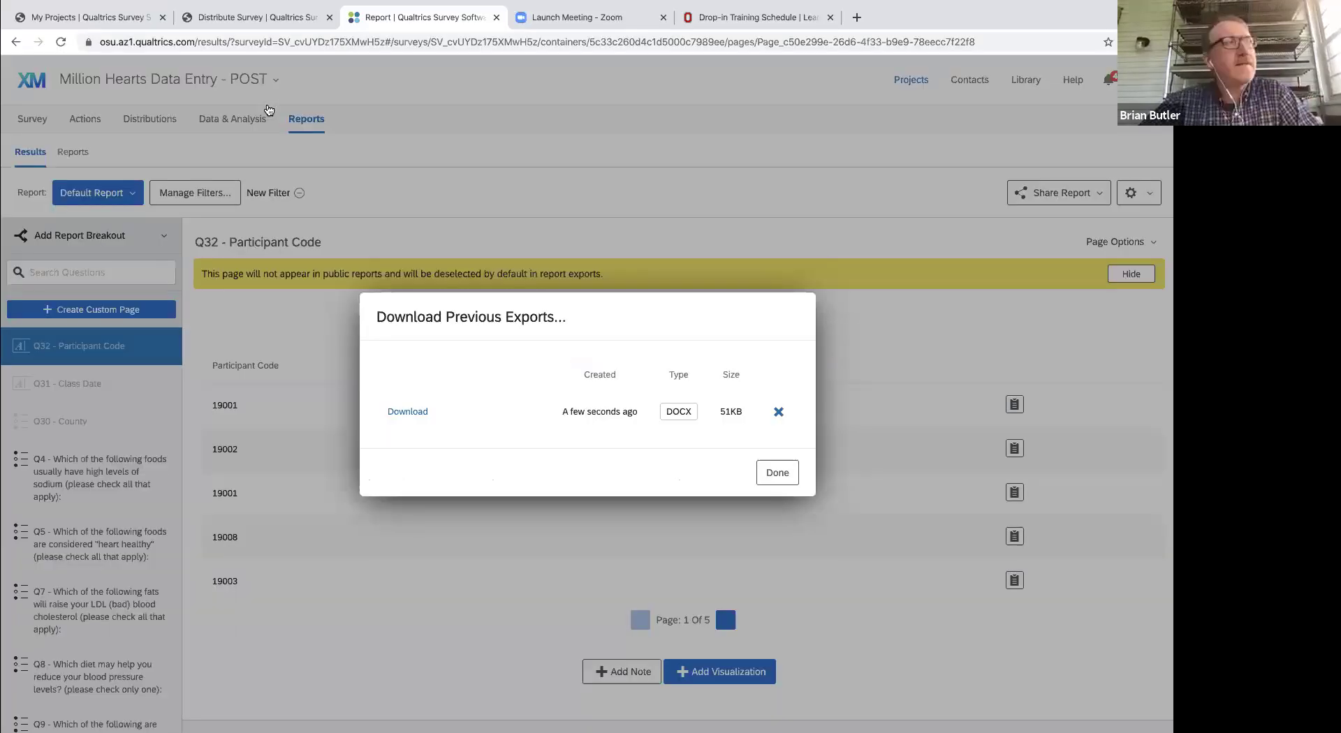
left_click(411, 123)
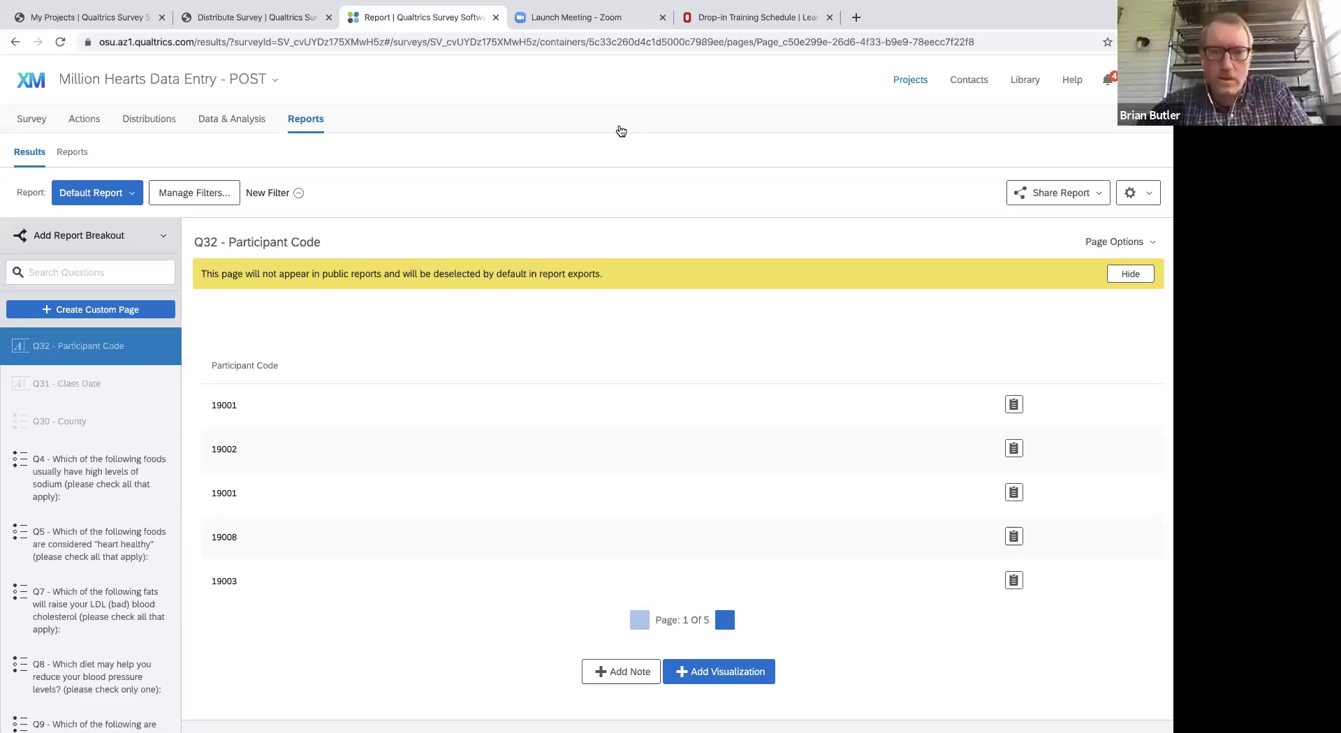
key("super+Tab")
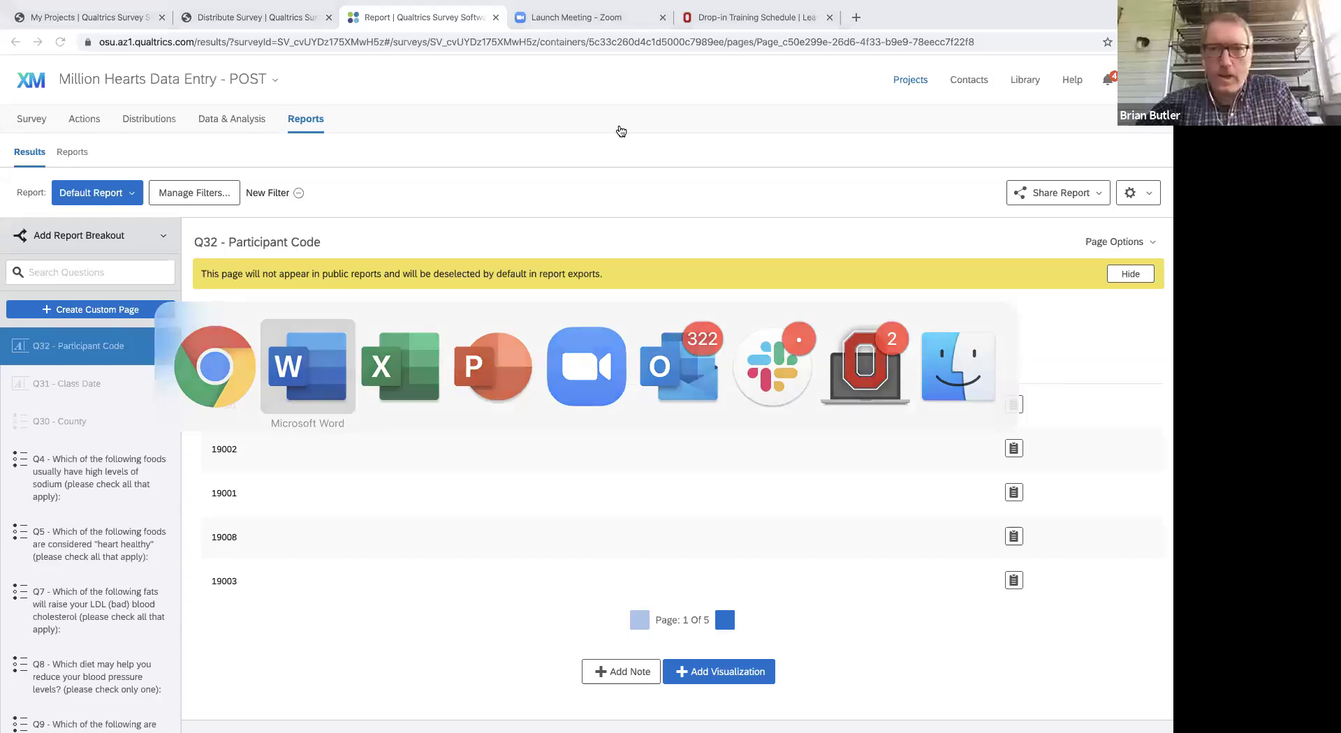
key("Escape")
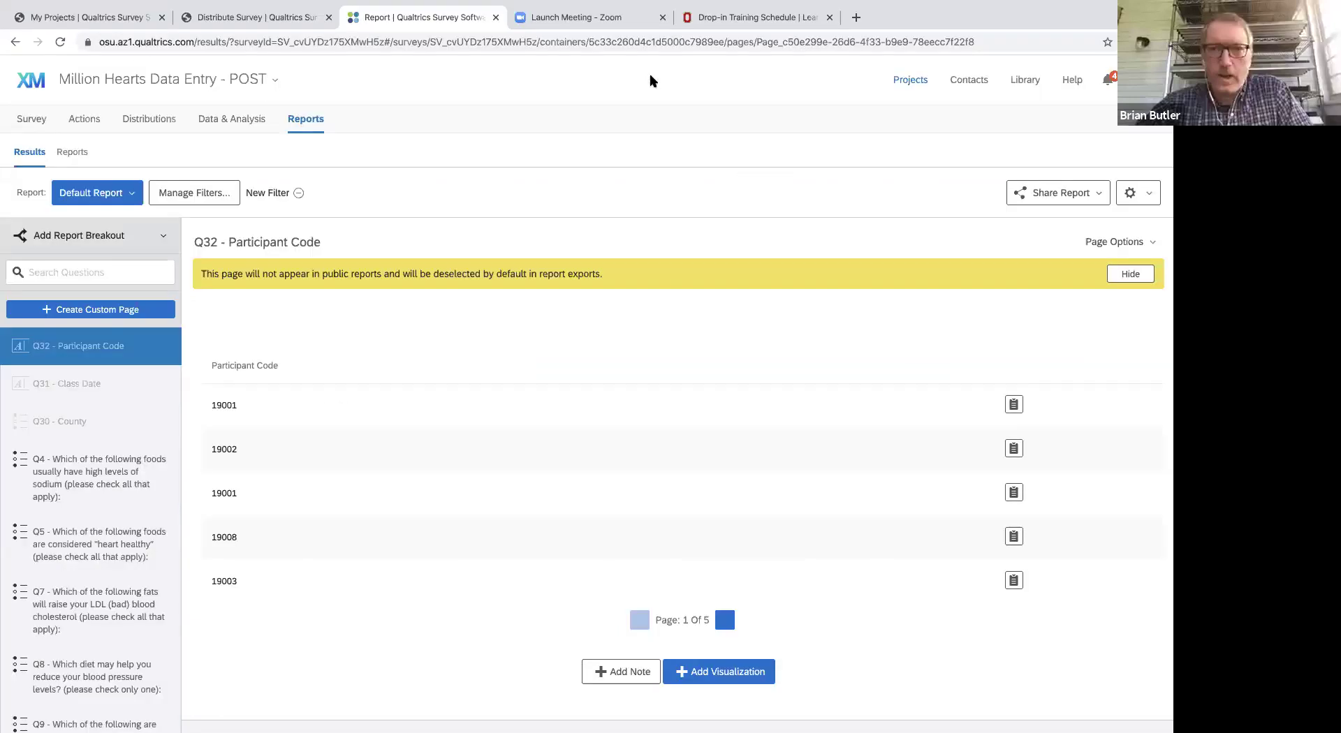